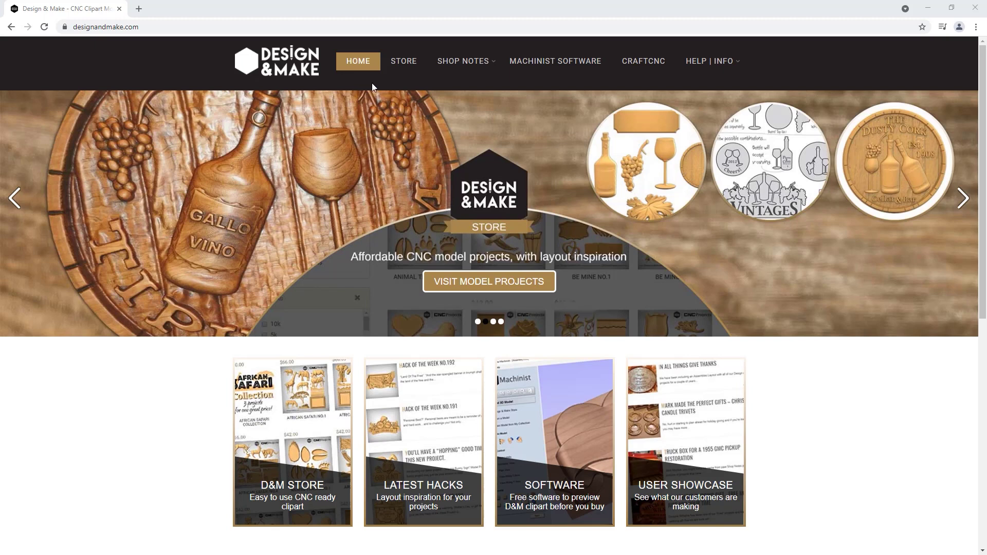
- View the Hacks posts and the Customer Focus posts in the shop notes
mouse_move(479, 69)
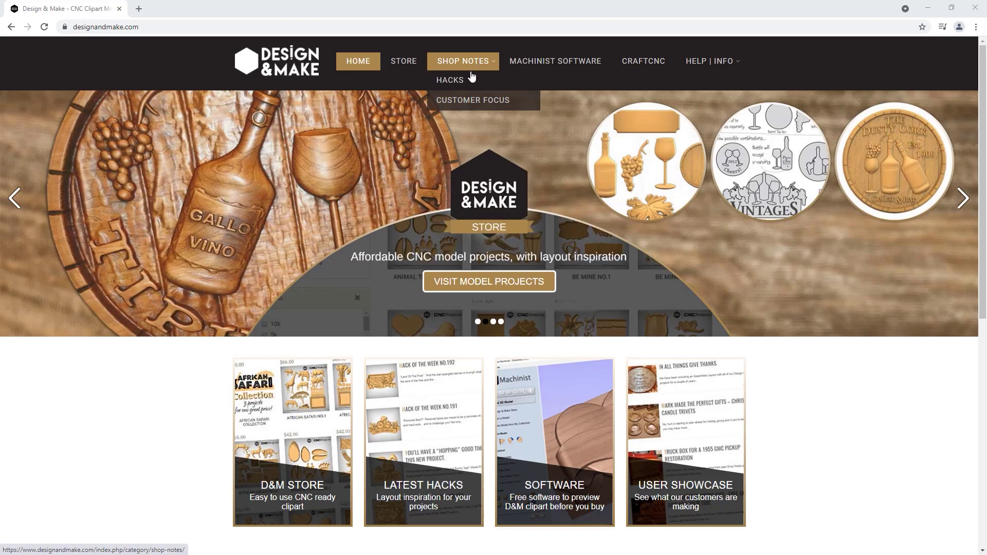
left_click(468, 80)
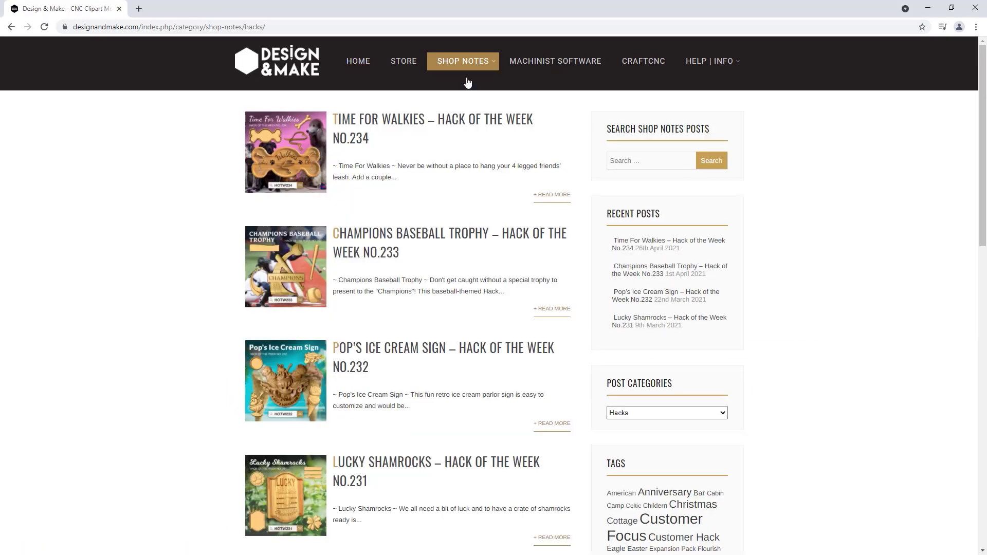
mouse_move(467, 69)
left_click(466, 101)
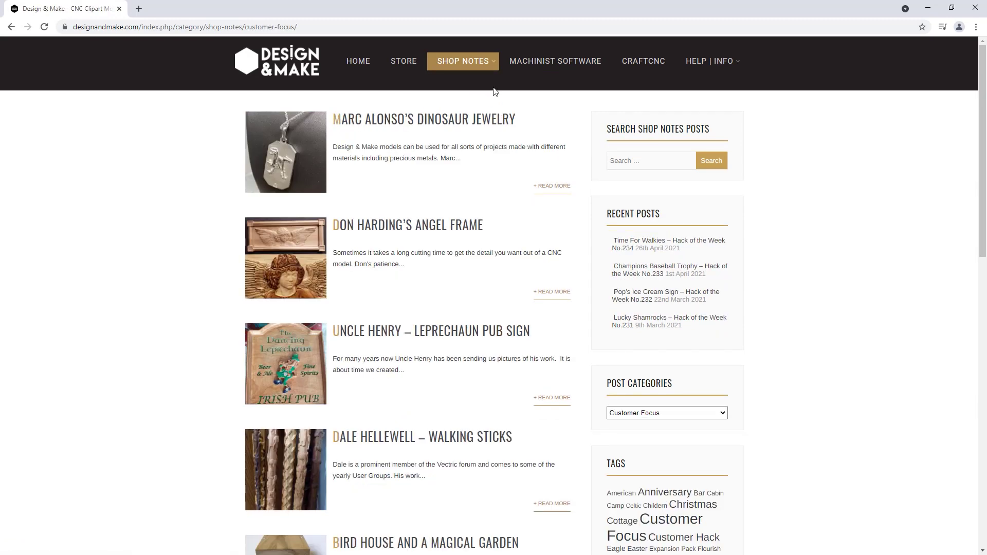
- View the Machinist Software page, and look through the introduction and free self-build plans on the CraftCNC page
left_click(531, 62)
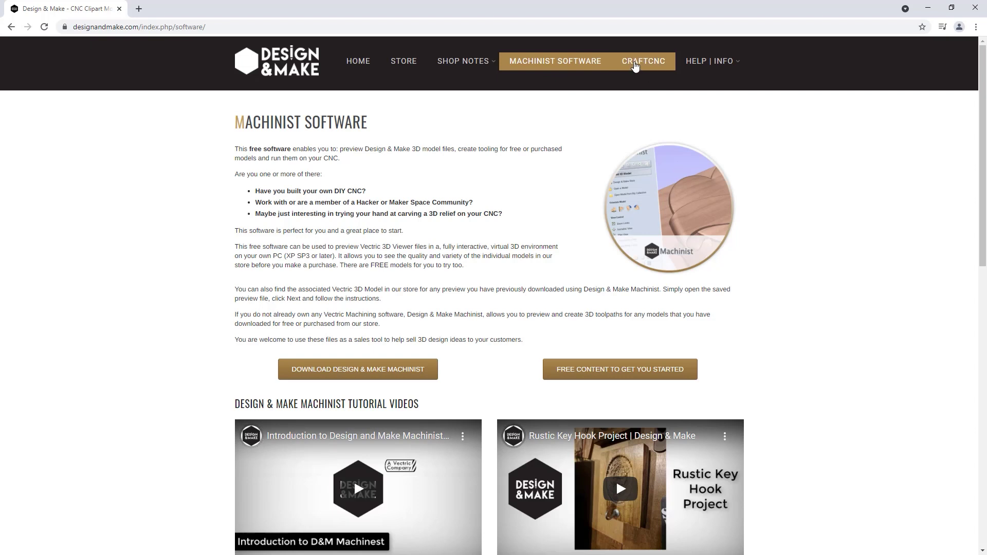
left_click(636, 66)
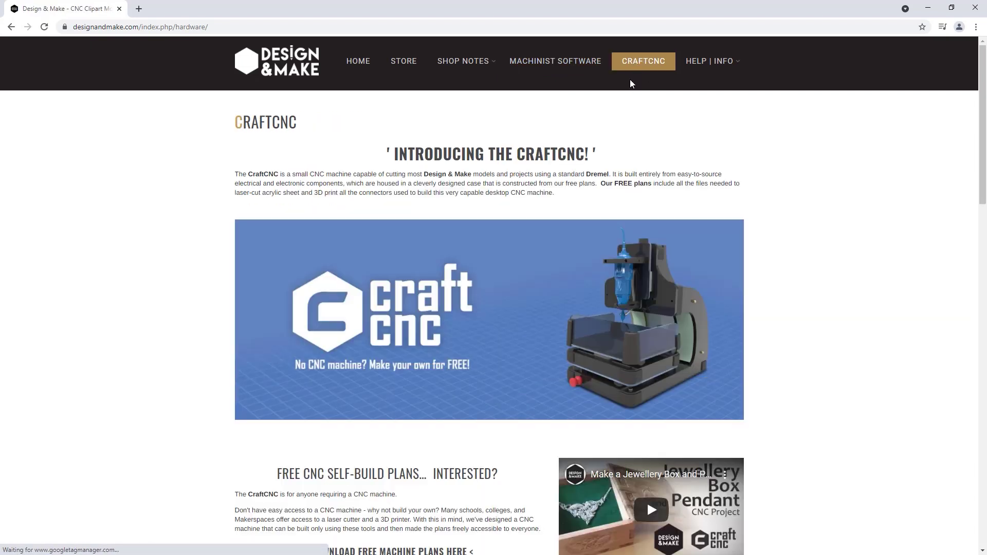
scroll(600, 174, "down", 4)
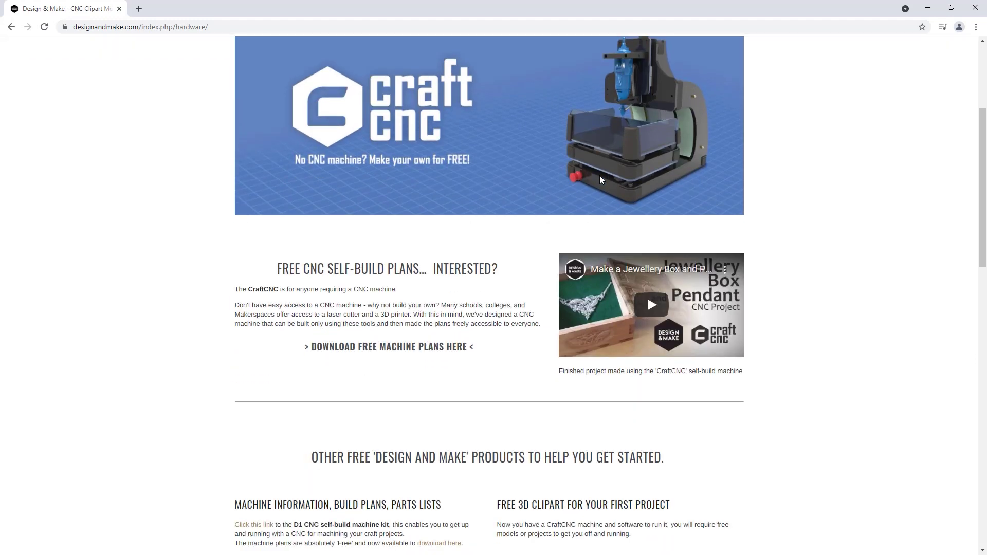
scroll(600, 175, "up", 2)
scroll(600, 179, "up", 3)
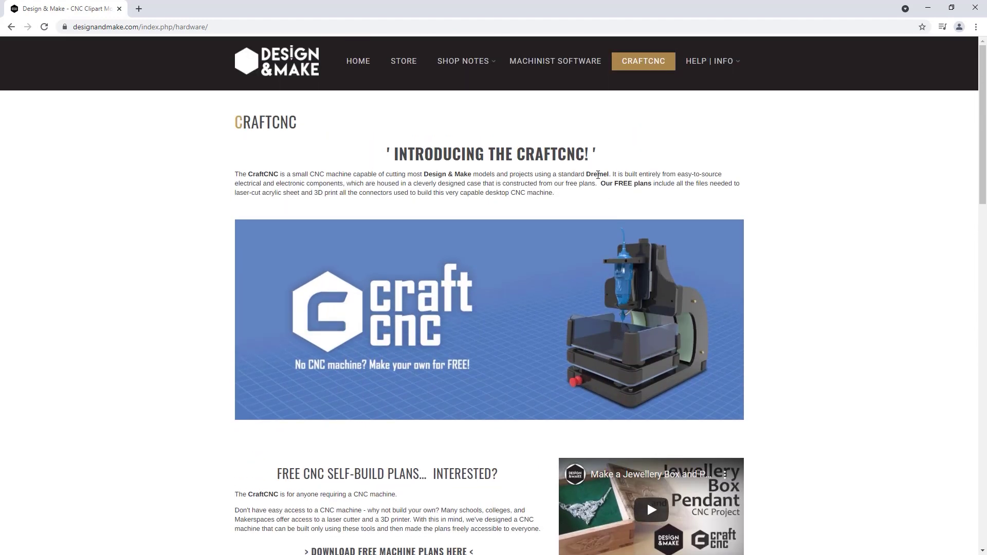
- Open the Design & Make store and look over its model sections and the account login and sign-up options
left_click(402, 72)
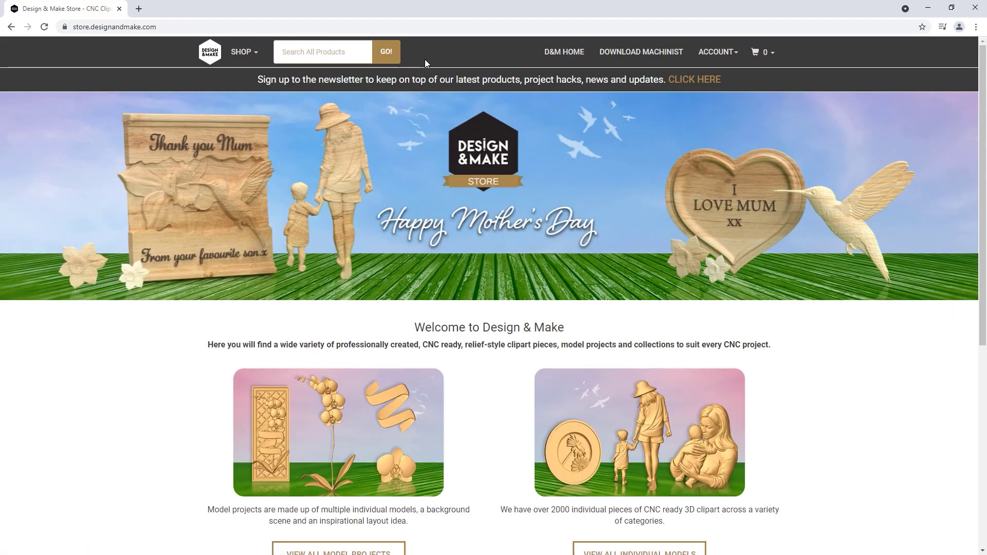
left_click(290, 52)
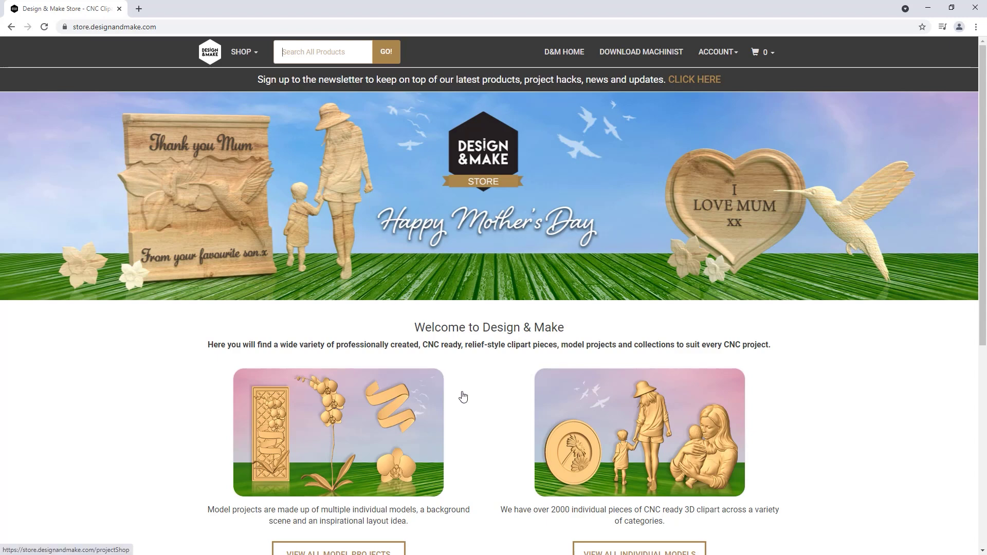
scroll(462, 397, "down", 1)
scroll(463, 397, "down", 3)
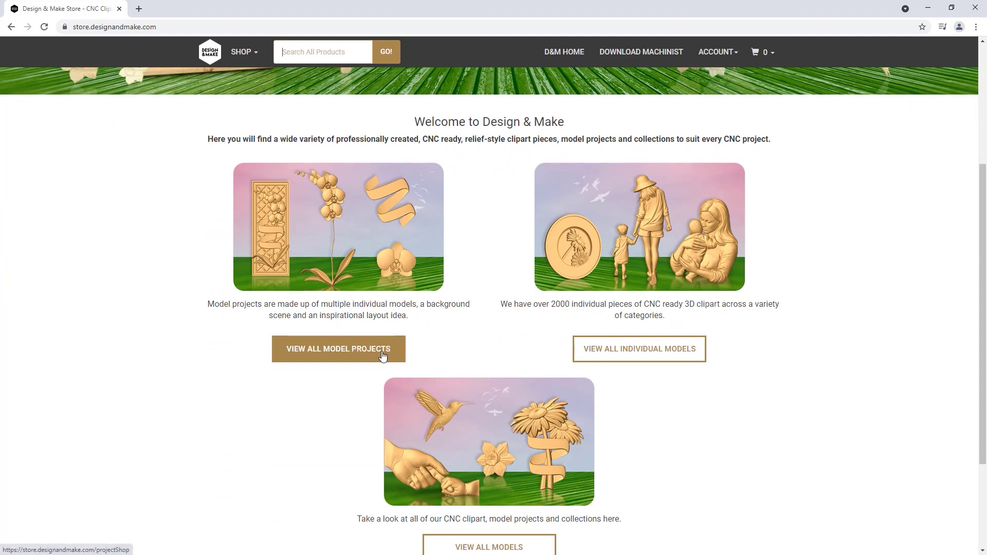
scroll(382, 354, "down", 2)
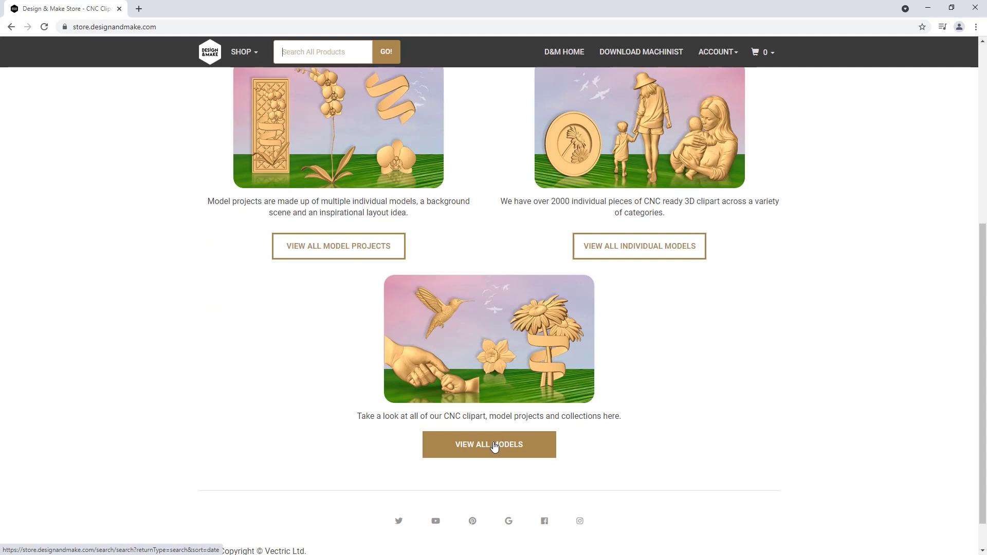
scroll(496, 267, "up", 1)
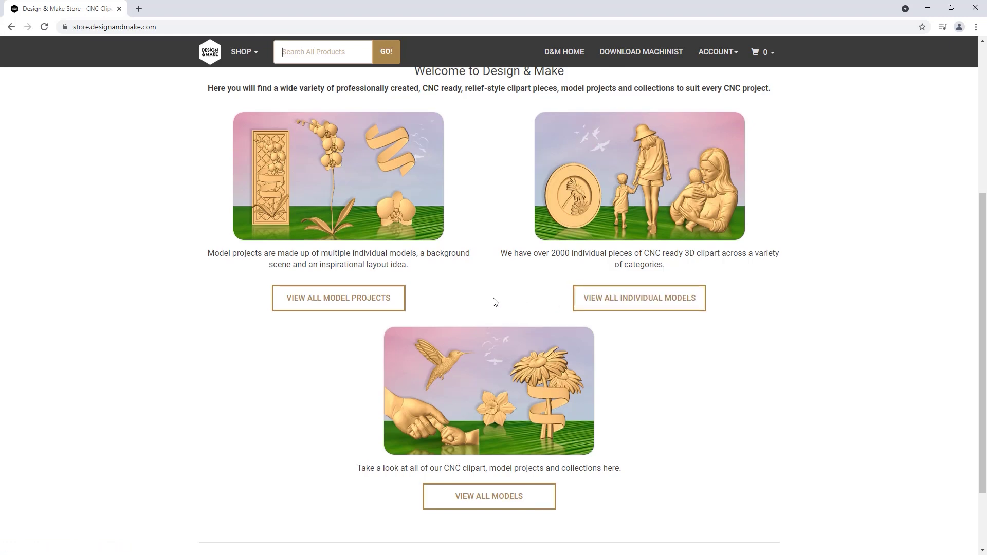
scroll(494, 303, "up", 1)
scroll(494, 302, "up", 3)
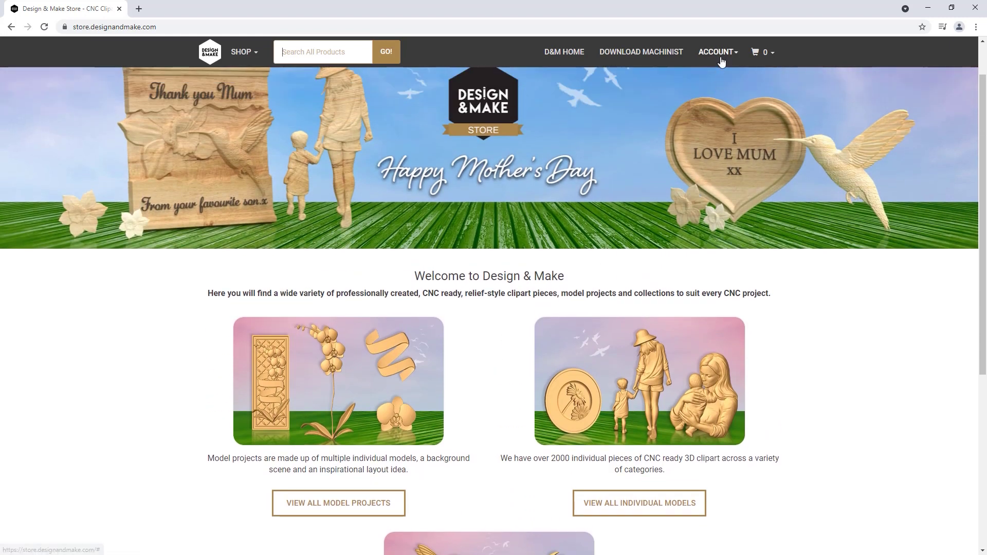
left_click(722, 61)
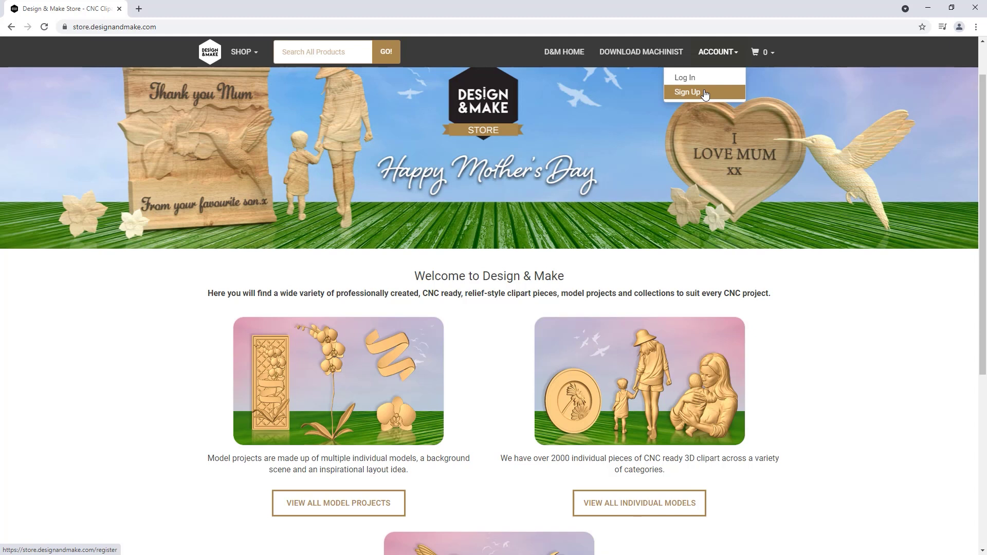
left_click(496, 408)
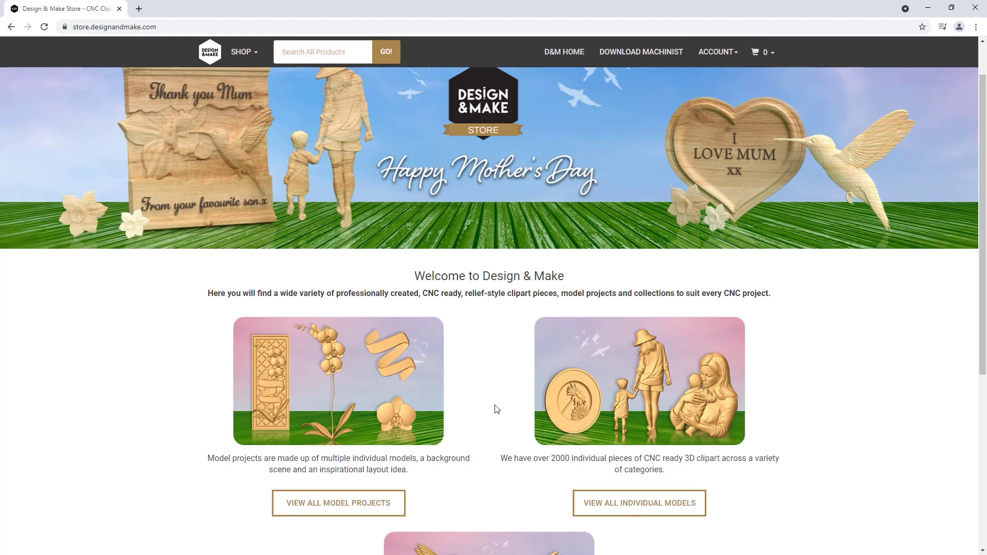
- Open the store's model projects page and look through its featured categories
scroll(495, 408, "down", 1)
left_click(389, 457)
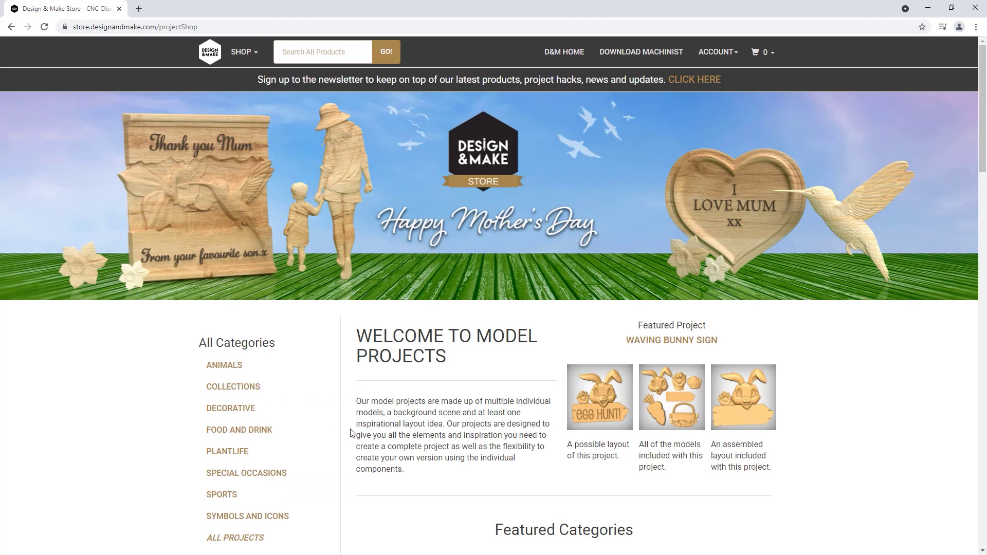
scroll(351, 434, "down", 5)
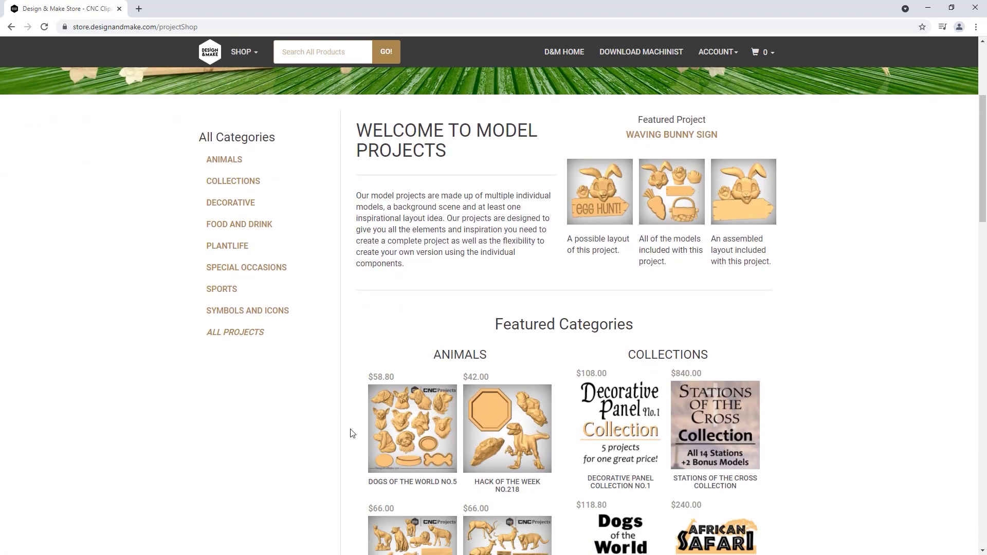
scroll(352, 433, "down", 7)
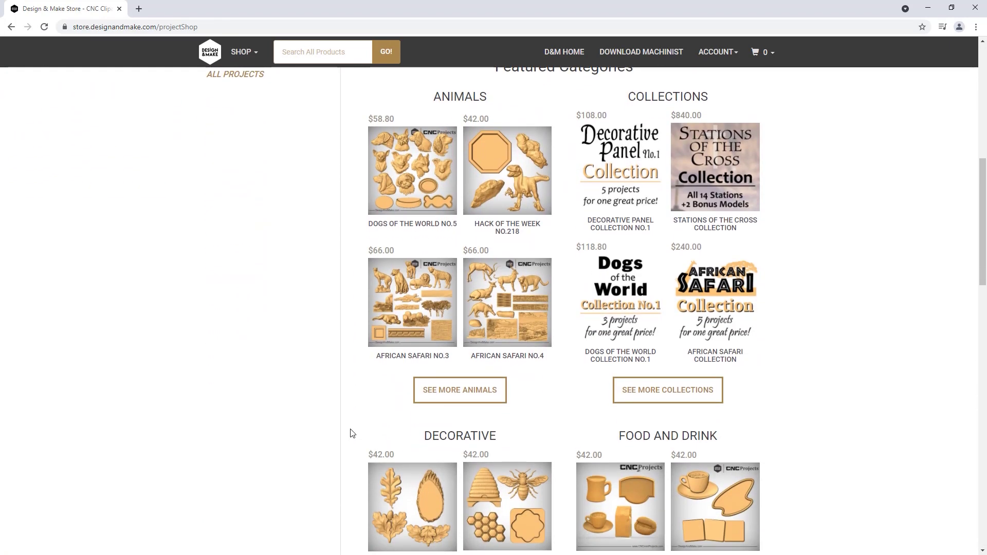
scroll(351, 434, "down", 4)
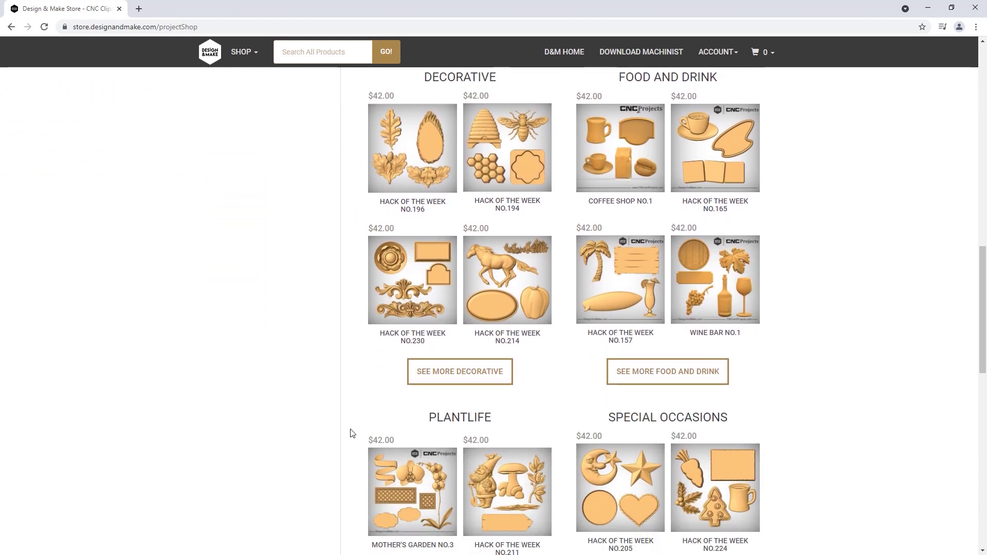
scroll(351, 434, "down", 4)
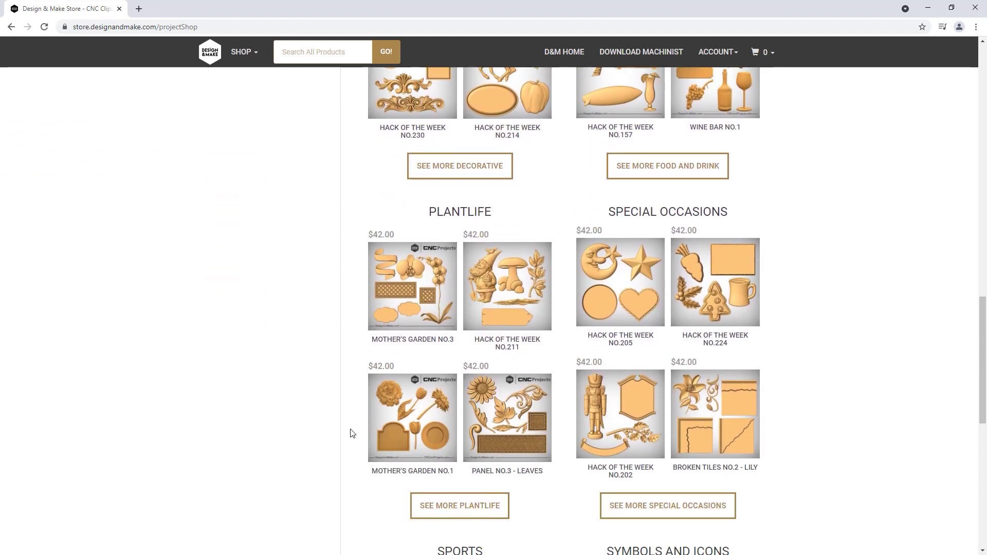
scroll(351, 433, "up", 2)
scroll(351, 434, "up", 8)
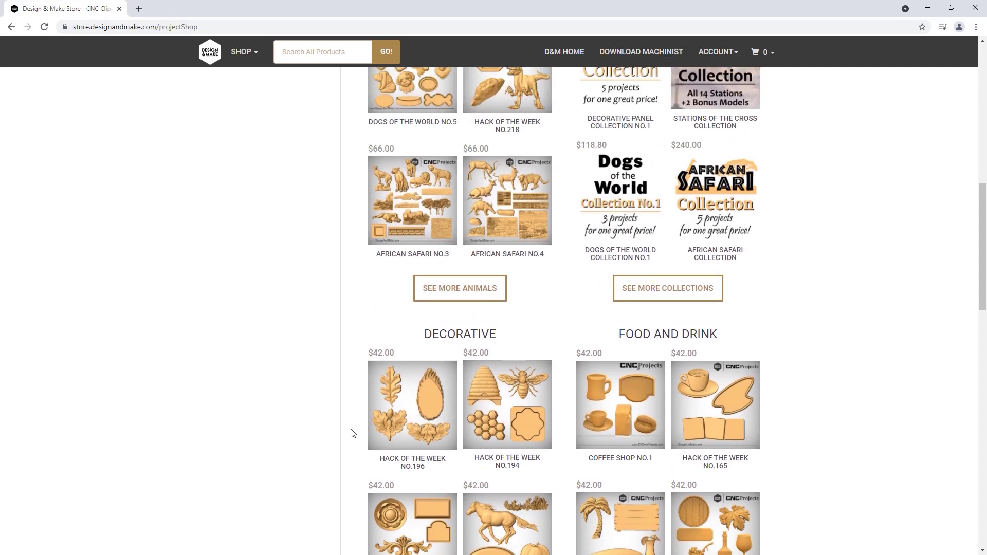
scroll(351, 434, "up", 7)
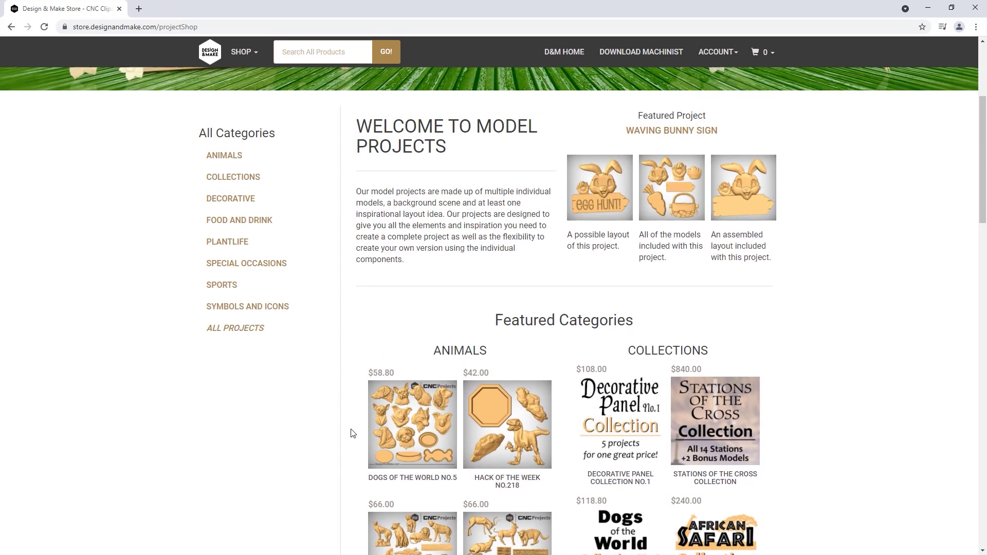
scroll(351, 433, "up", 3)
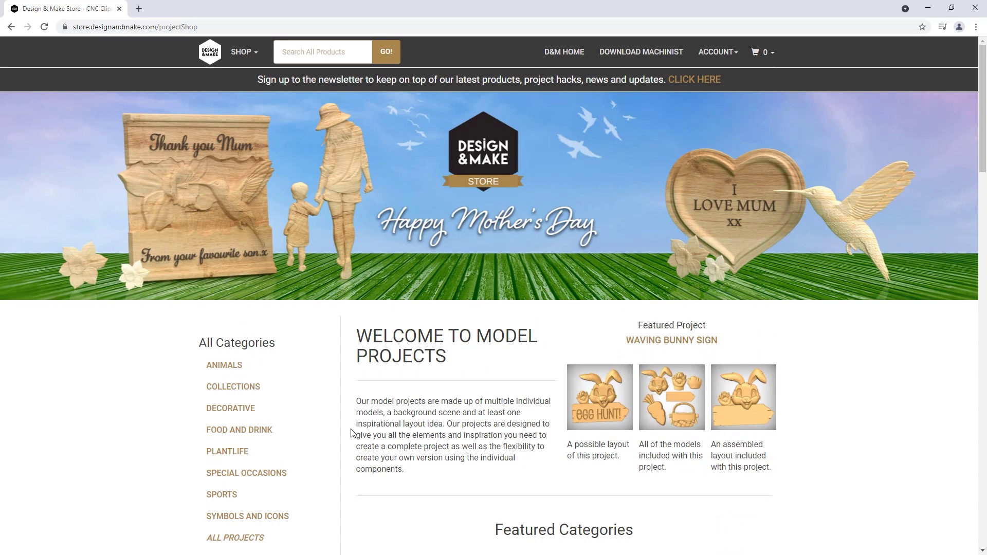
- List the projects in the Food and Drink category and open the Wine Bar No.1 project
left_click(273, 430)
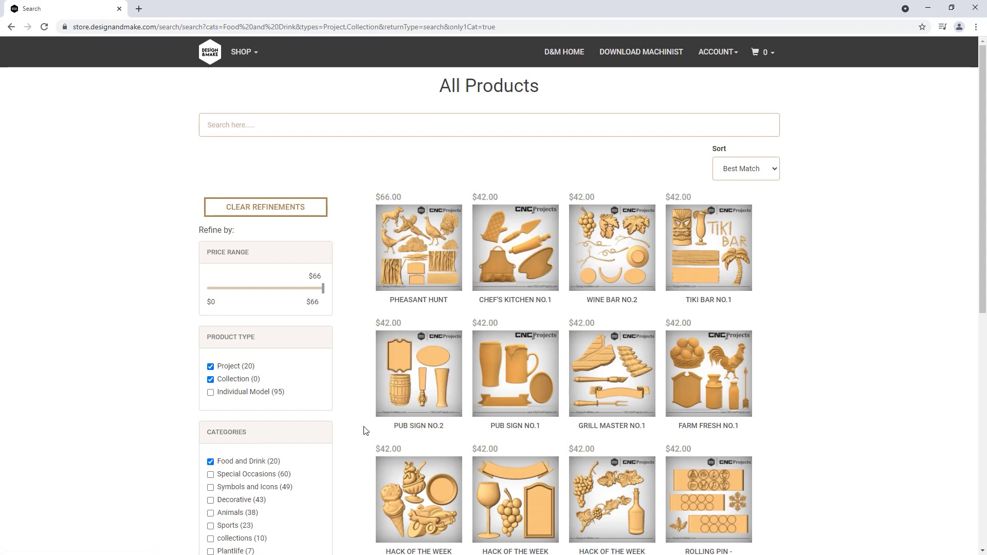
scroll(363, 430, "down", 3)
scroll(363, 430, "down", 5)
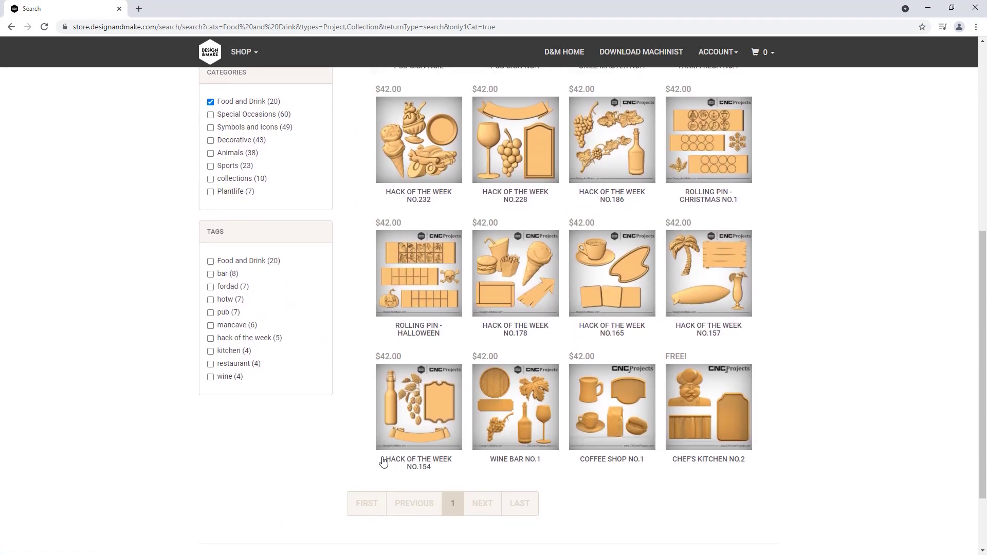
left_click(525, 454)
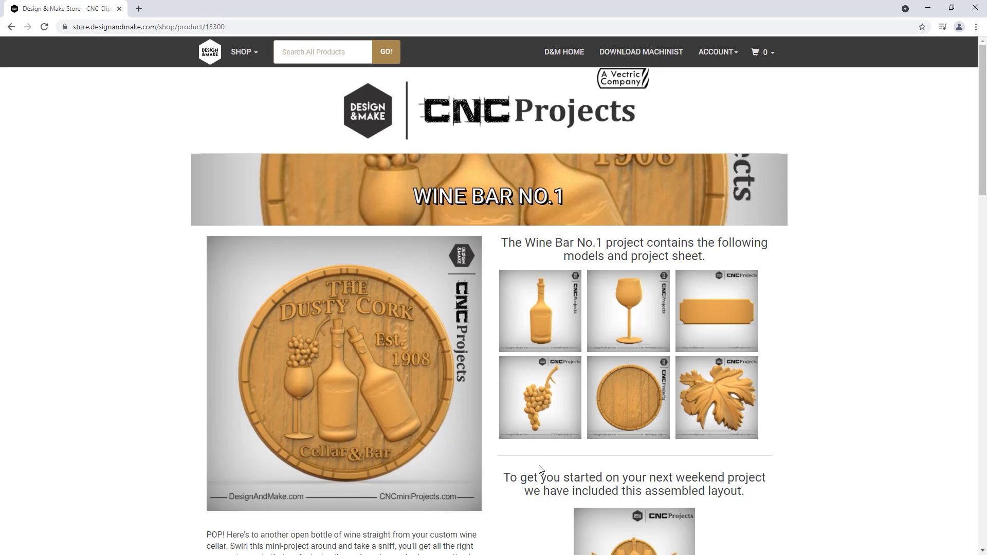
- View enlarged images of the Wine Bar No.1 assembled layout and its project sheet, closing each preview
scroll(540, 469, "down", 3)
left_click(608, 426)
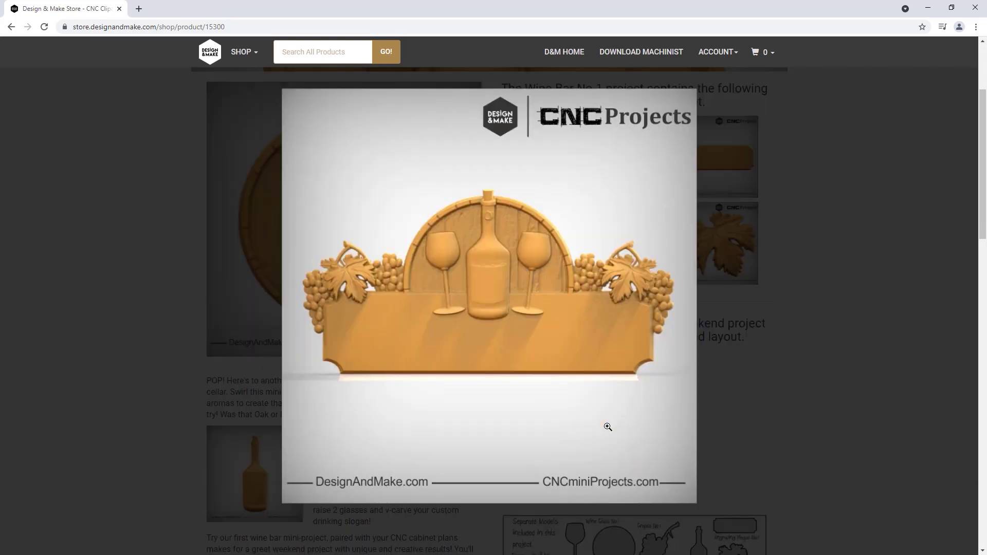
left_click(757, 420)
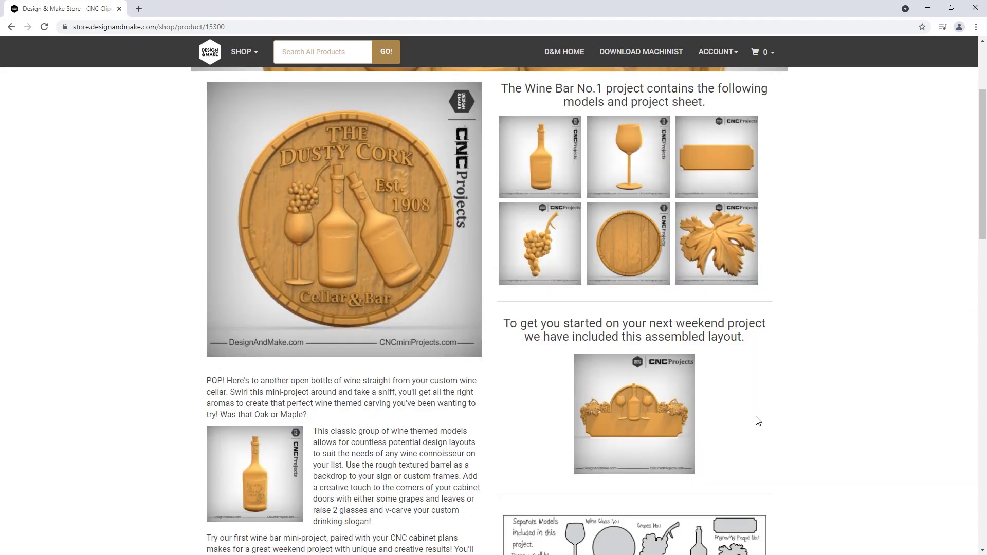
scroll(757, 421, "down", 4)
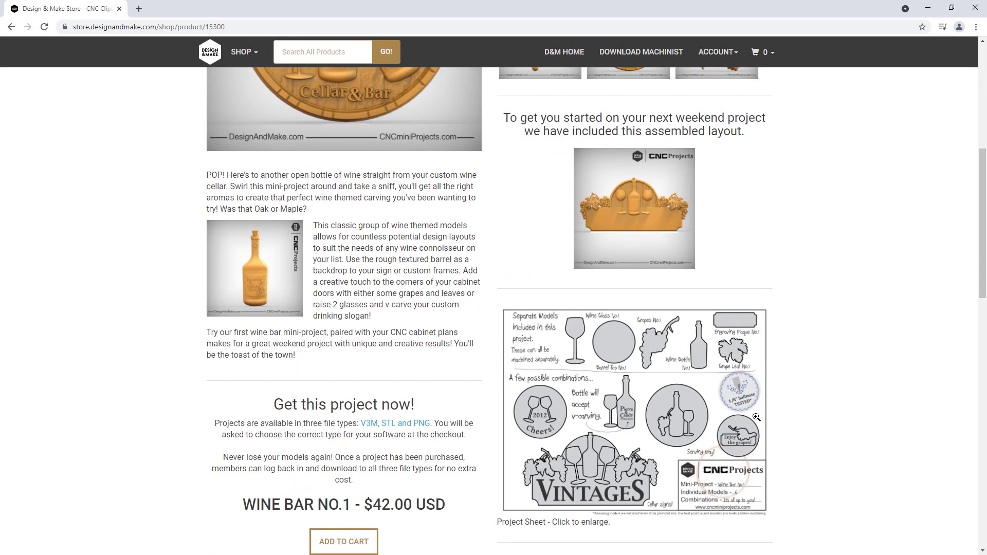
left_click(757, 418)
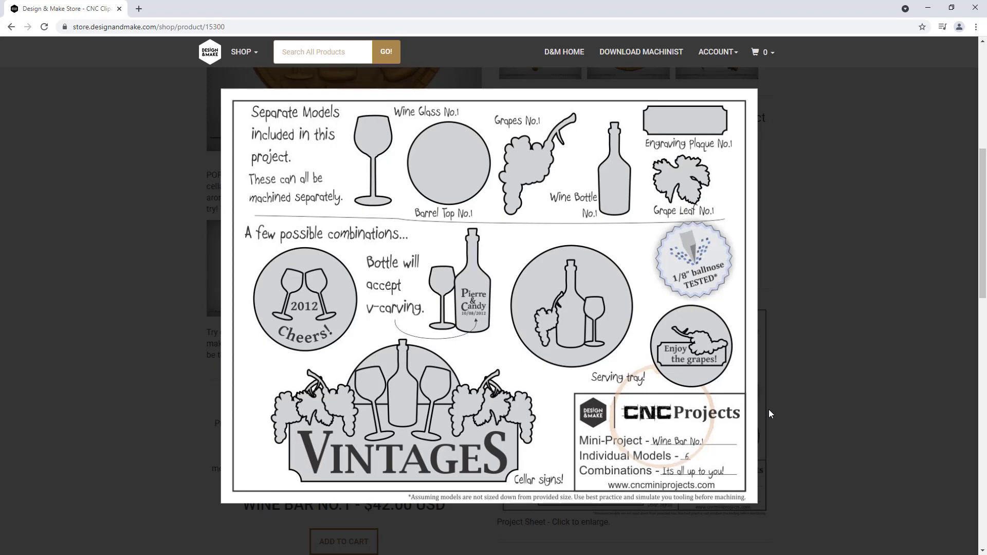
left_click(770, 409)
- View enlarged images of the four alternative combination ideas for the Wine Bar No.1 project, closing each preview
scroll(769, 410, "down", 4)
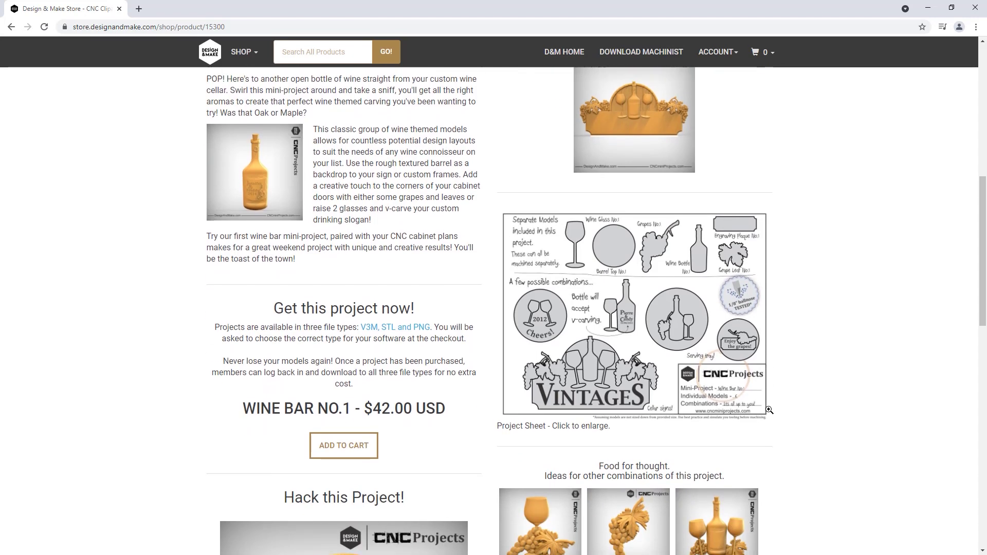
scroll(769, 410, "down", 1)
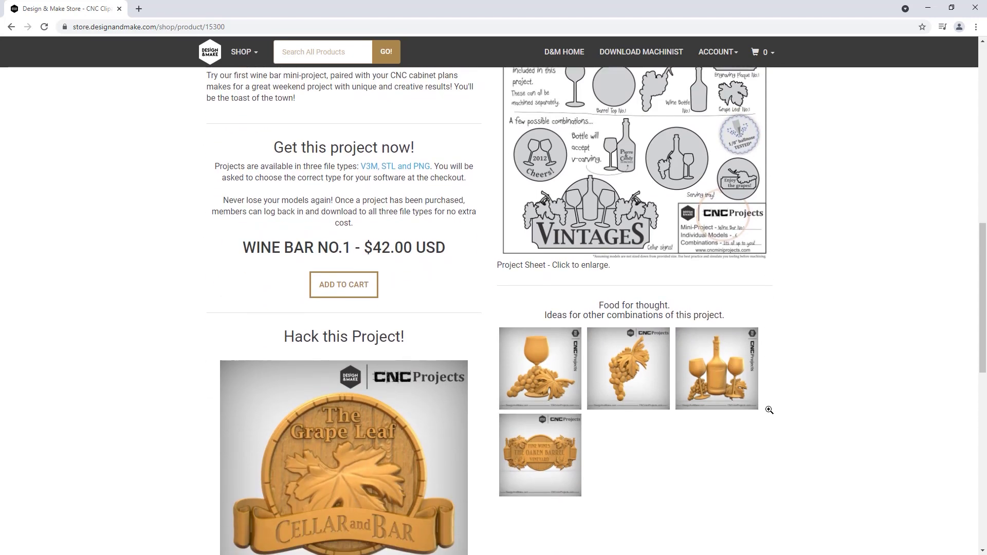
left_click(564, 378)
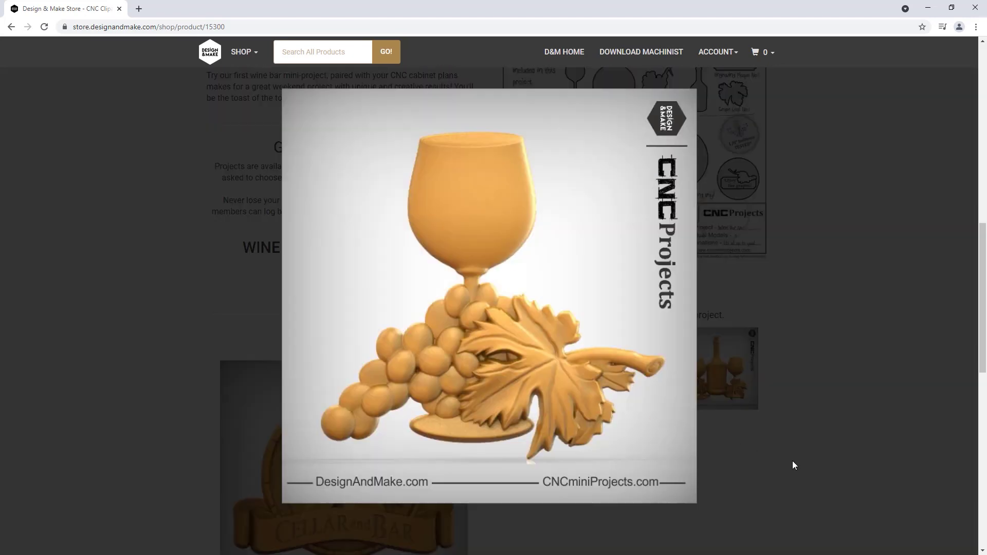
left_click(828, 473)
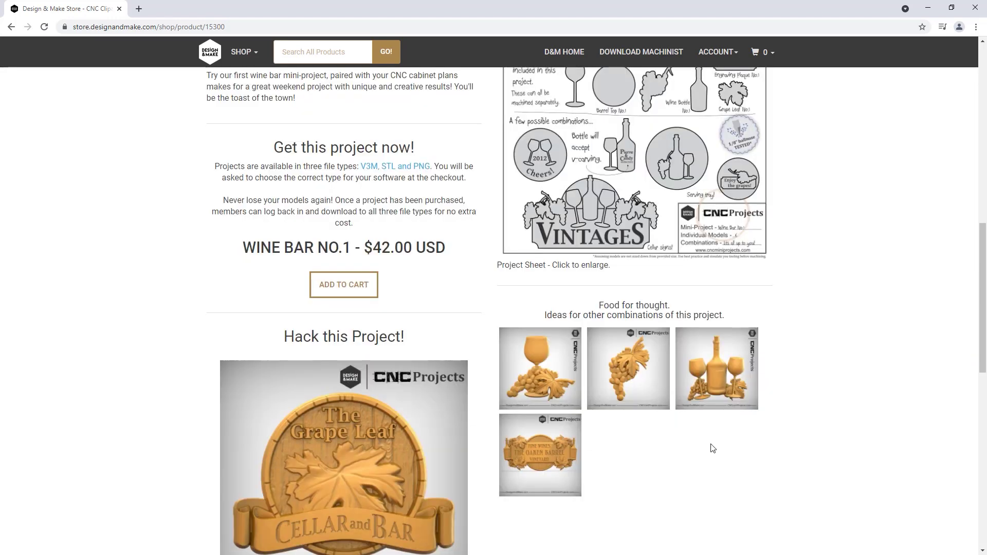
left_click(638, 396)
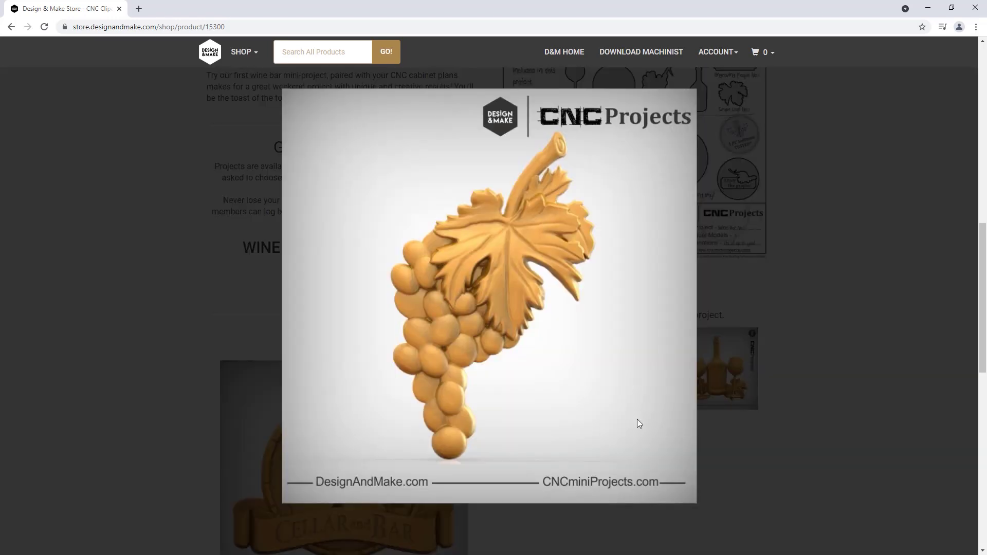
left_click(809, 500)
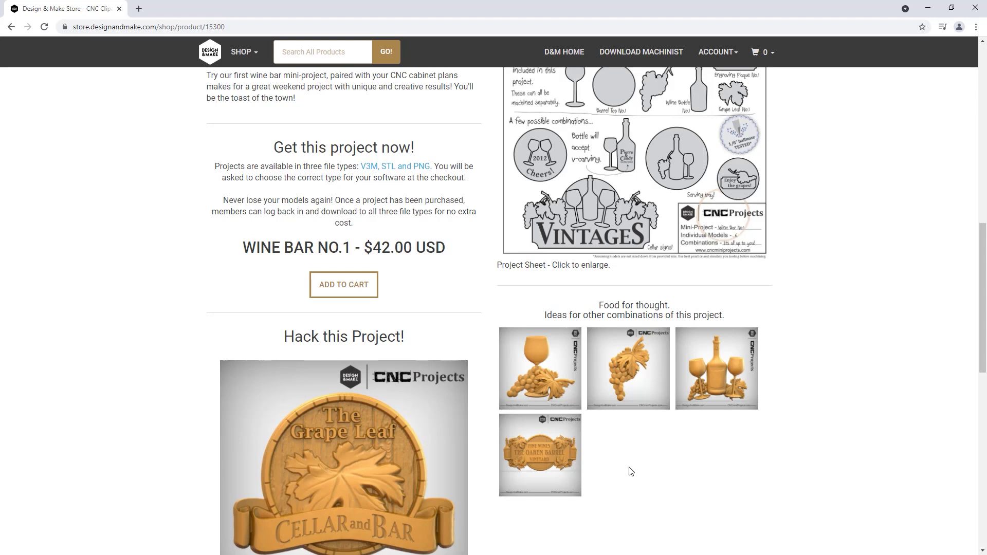
left_click(566, 459)
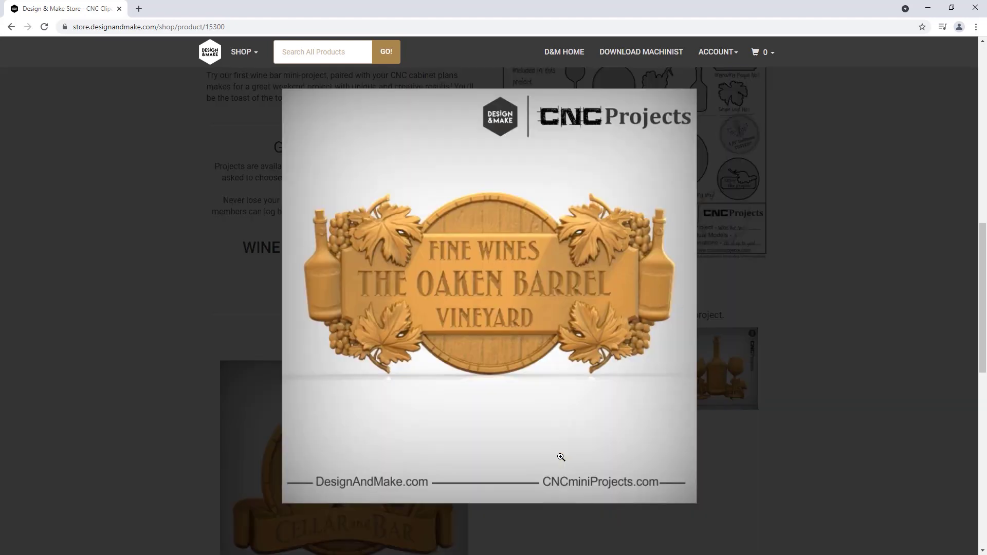
left_click(770, 497)
left_click(729, 392)
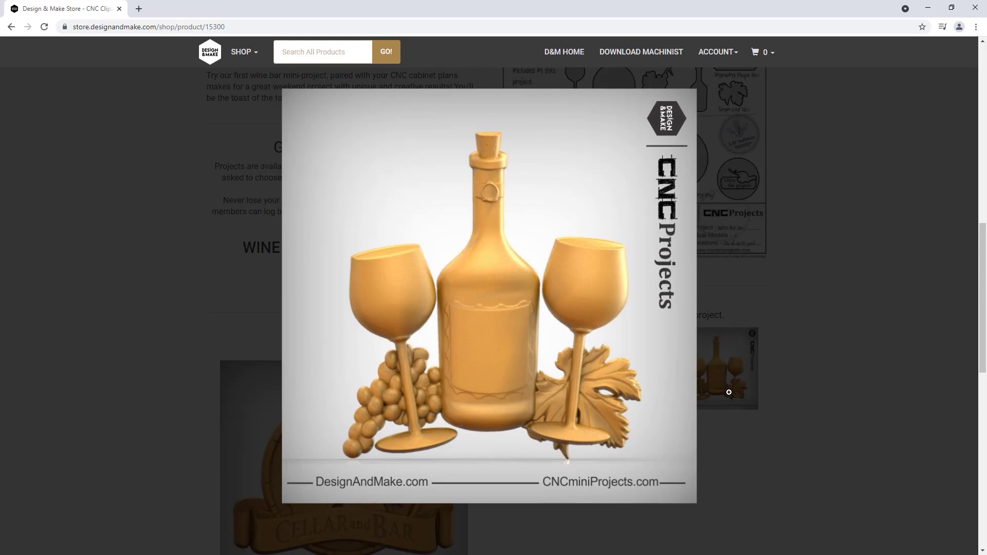
left_click(776, 480)
- Examine the Grape Leaf cellar sign hack, its enlarged image and the projects its models come from
scroll(766, 480, "down", 4)
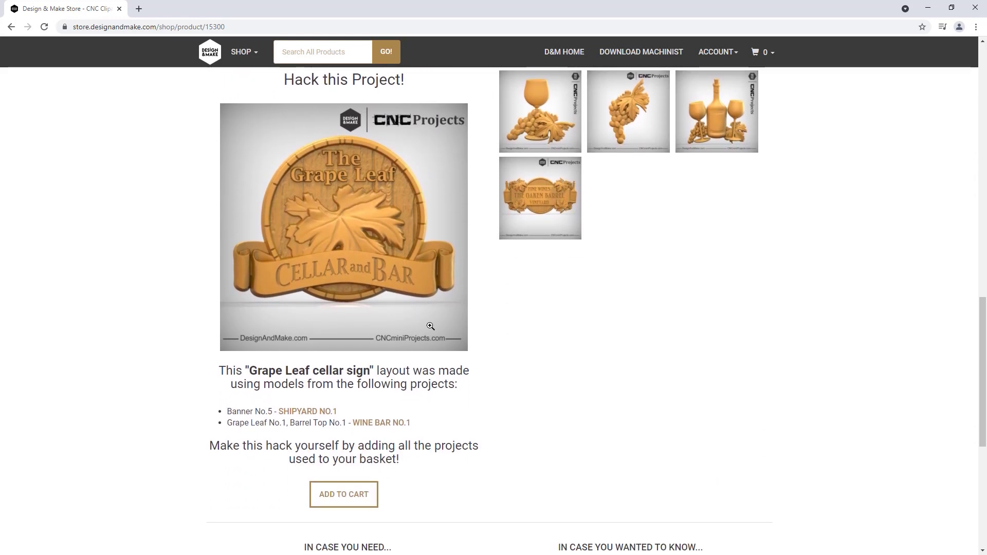
left_click(430, 326)
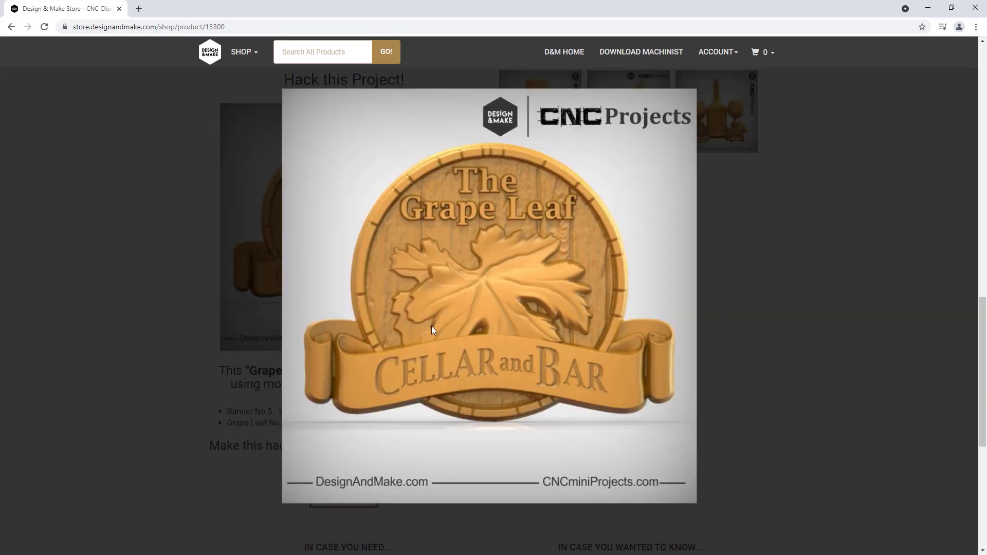
left_click(805, 414)
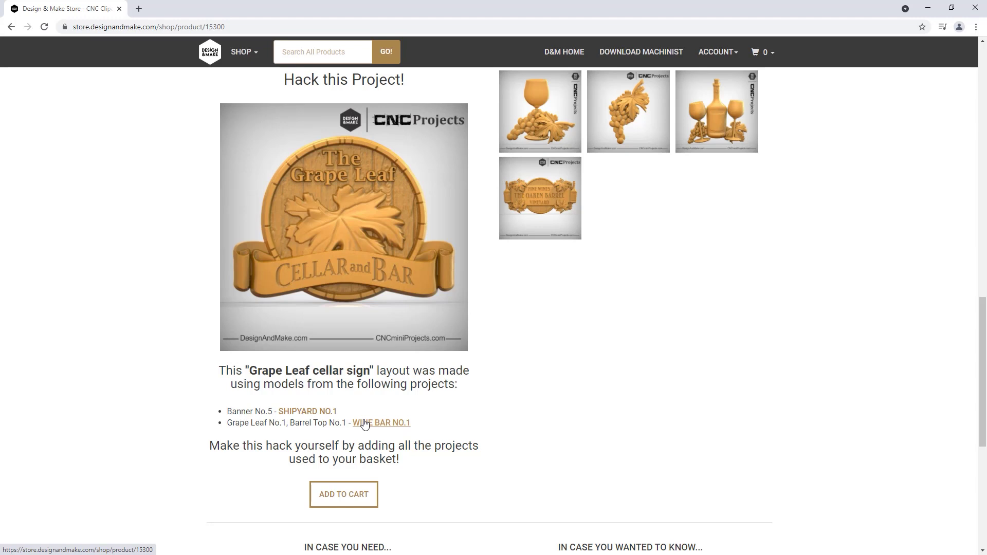
left_click(386, 329)
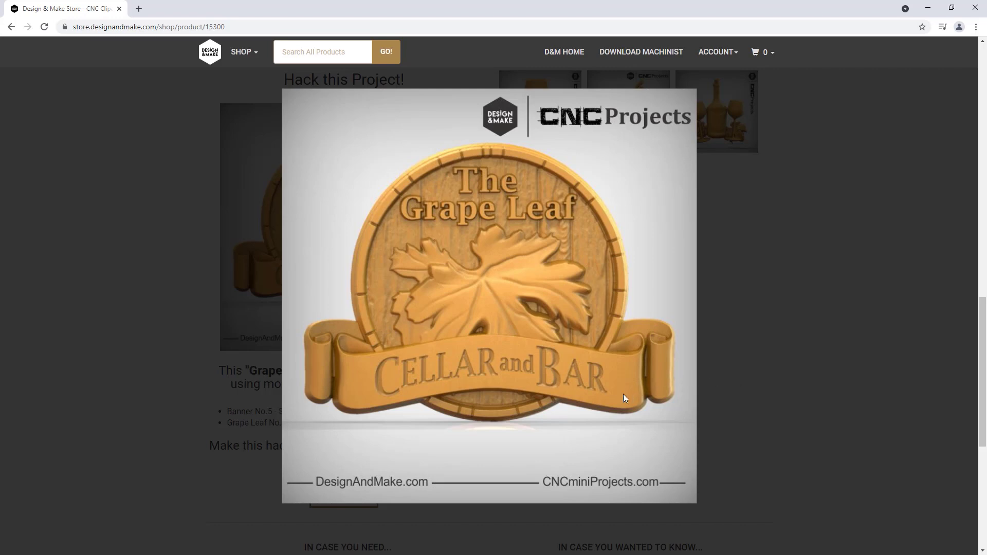
left_click(782, 408)
- Return to the Wine Bar No.1 project's included models and view its assembled layout enlarged again, closing the preview
scroll(514, 386, "up", 3)
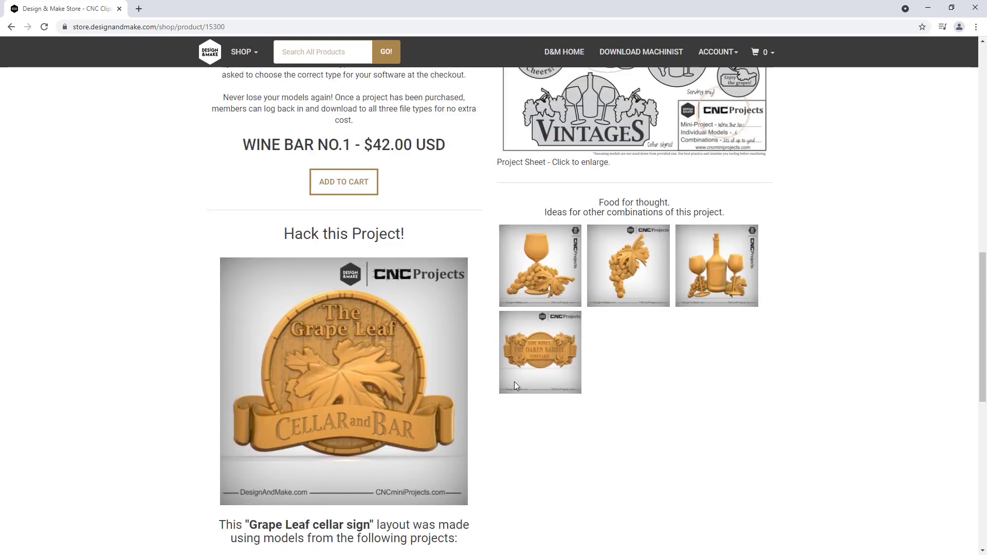
scroll(514, 382, "up", 7)
scroll(515, 383, "up", 3)
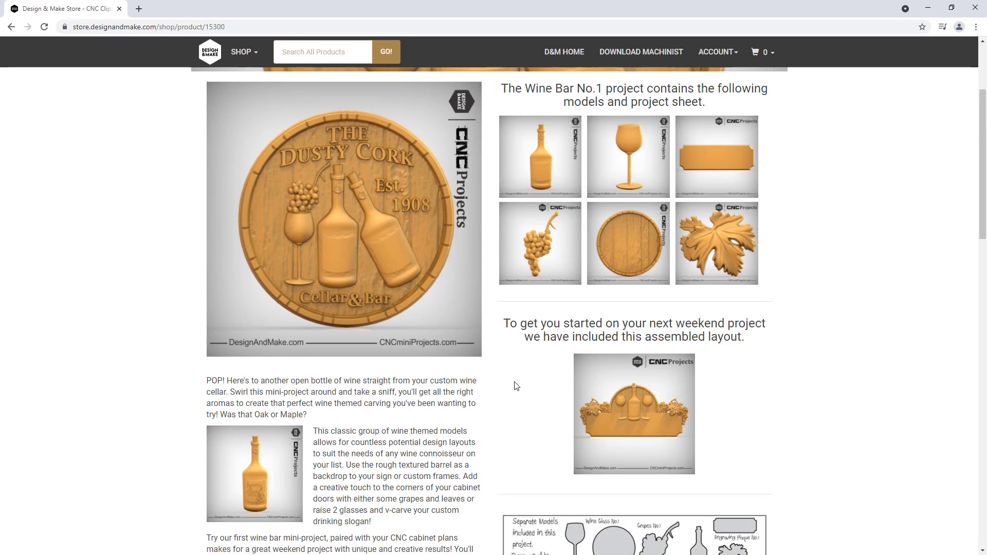
left_click(631, 400)
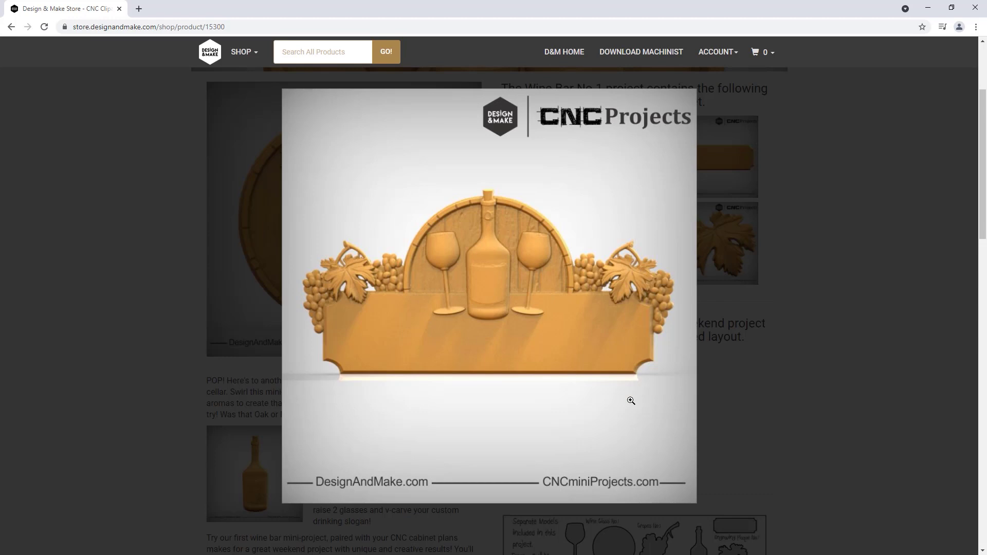
left_click(754, 420)
scroll(551, 419, "up", 3)
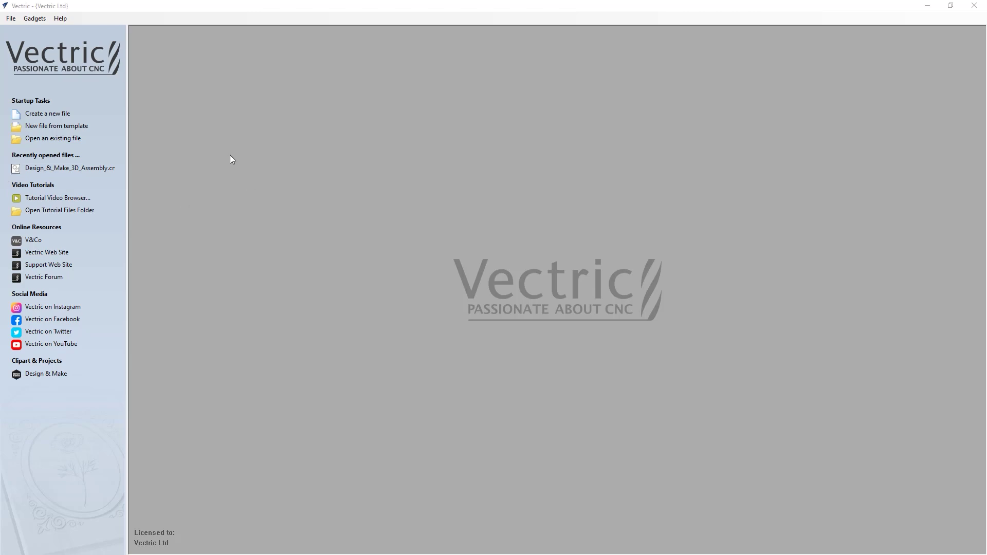
- In Vectric, create a single-sided job 24 inches wide, 12 inches high and 1 inch thick with Very High (7 x Slower) modeling resolution
left_click(58, 115)
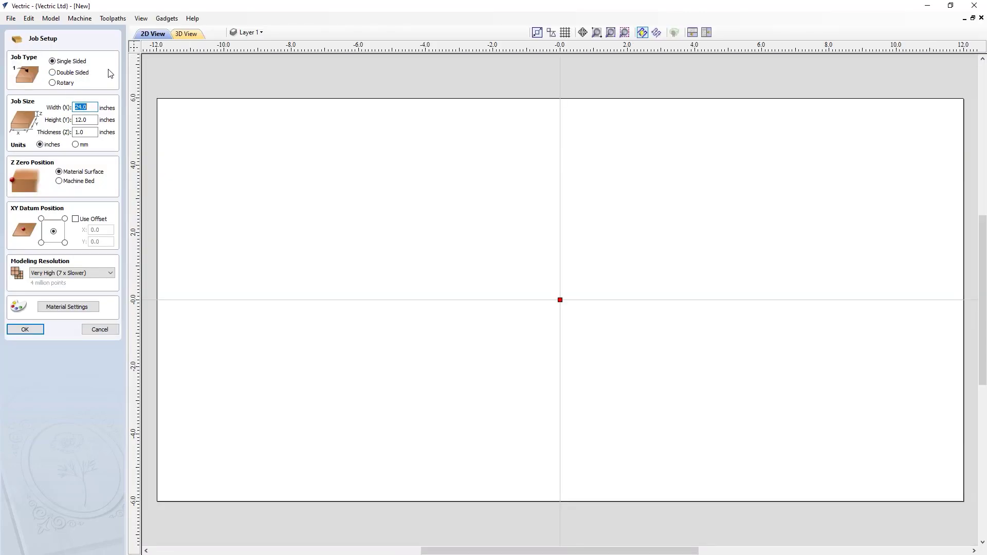
left_click(96, 120)
left_click(92, 132)
left_click(93, 271)
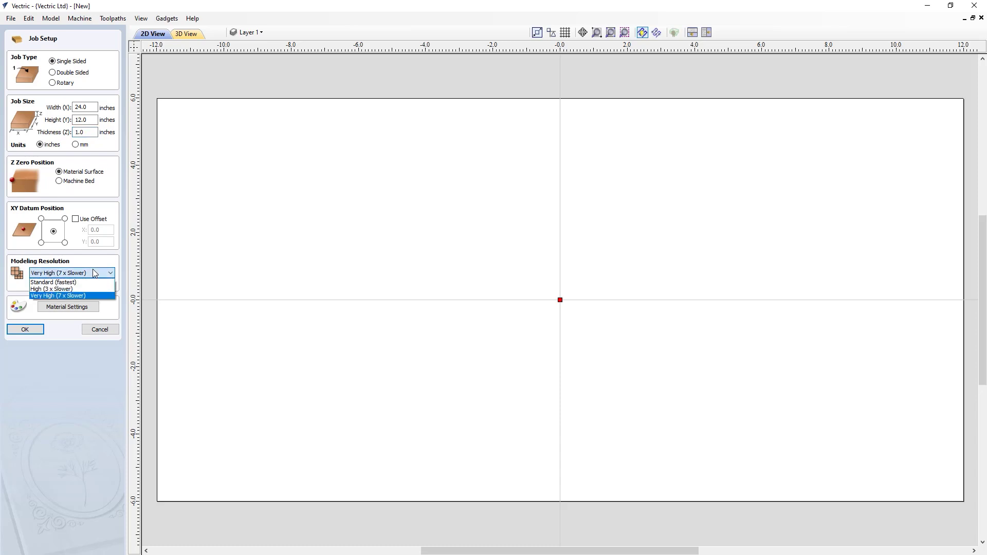
left_click(82, 297)
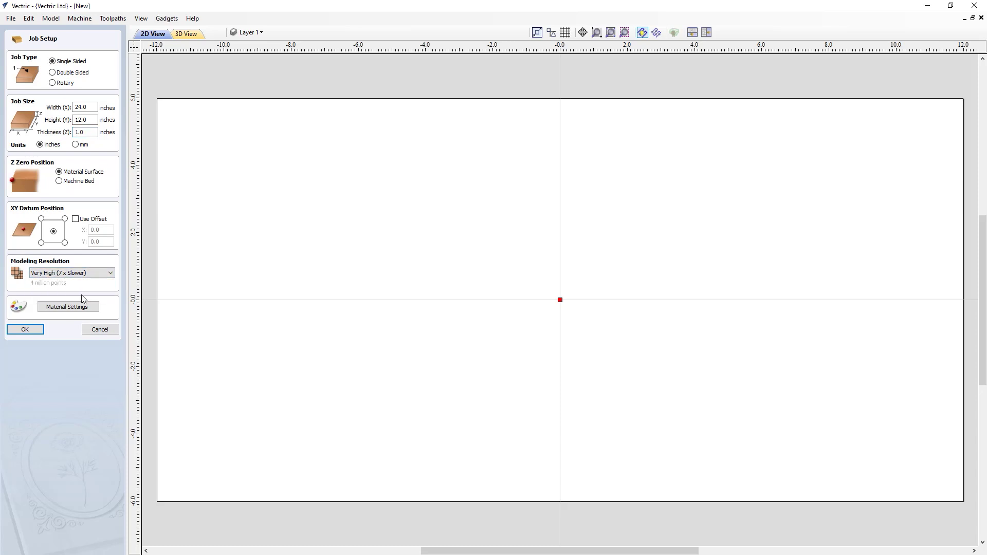
left_click(32, 332)
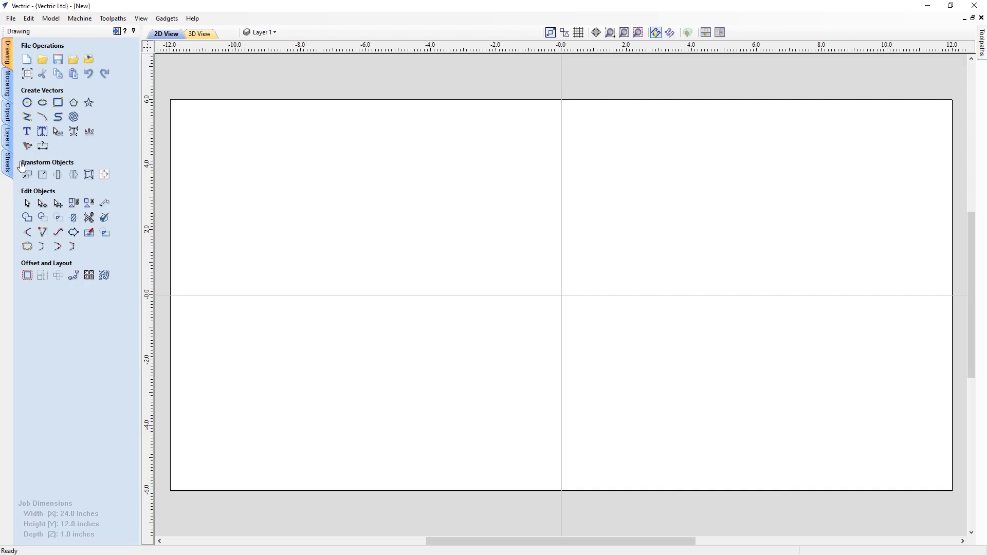
- Show the clipart library and open the Wine Bar No.1 folder inside Design&Make
left_click(9, 122)
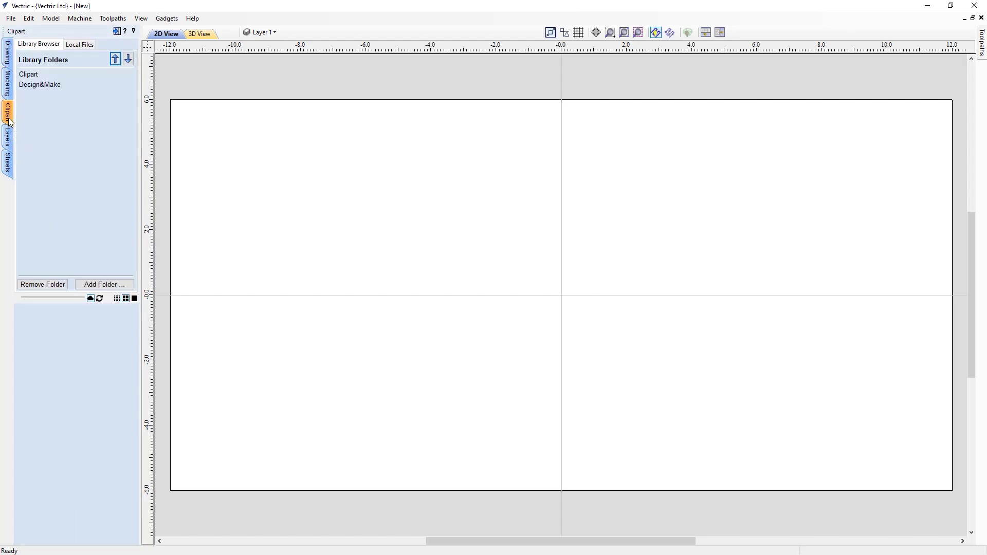
left_click(41, 86)
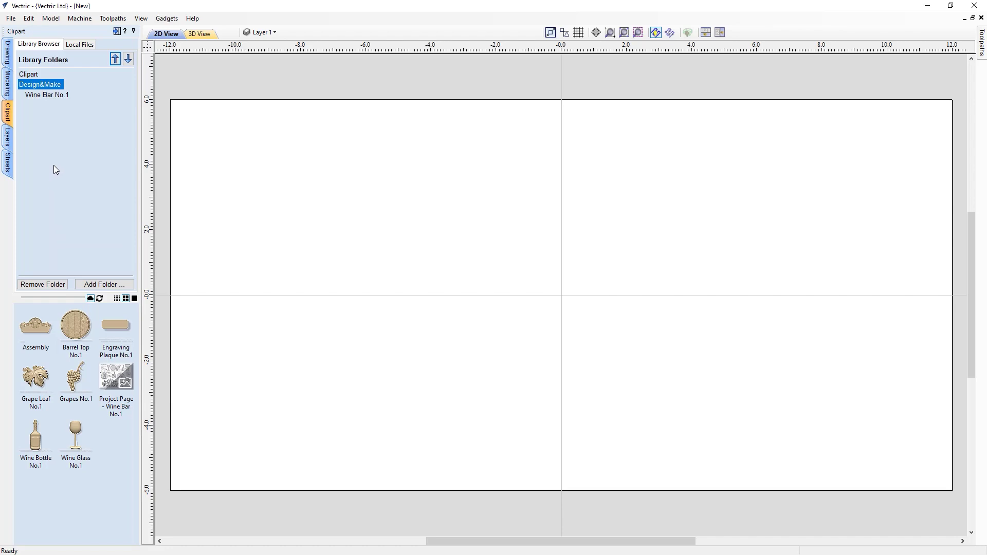
left_click(43, 97)
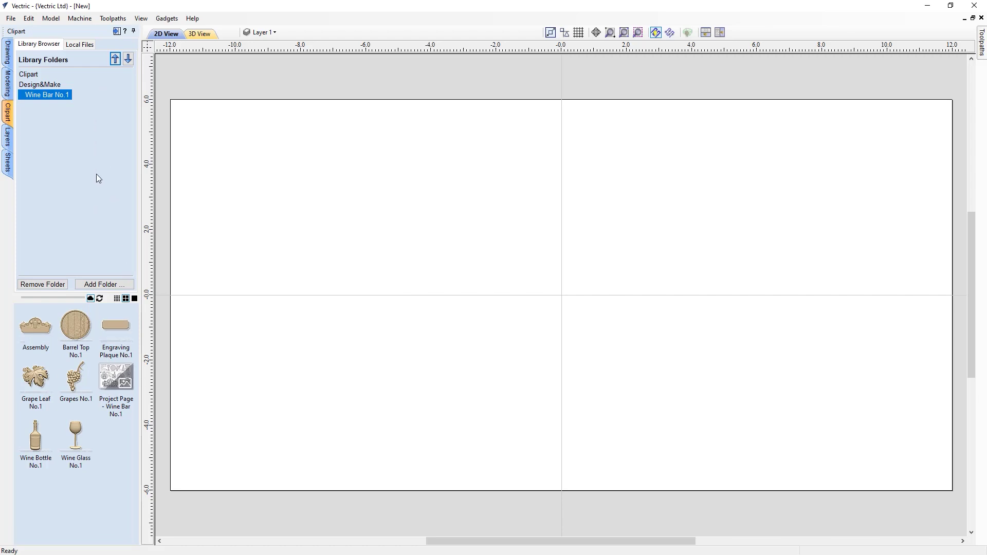
- Start adding a clipart library folder and collapse the expanded VCarve Pro 10.8, Program Files, C: drive and This PC branches
left_click(112, 286)
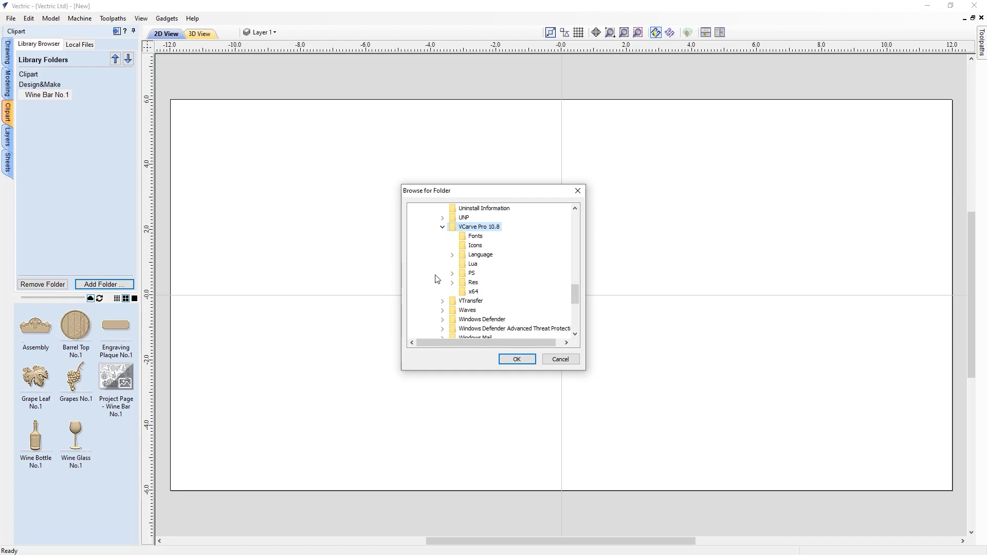
left_click(443, 227)
left_click_drag(575, 303, 578, 257)
left_click(466, 254)
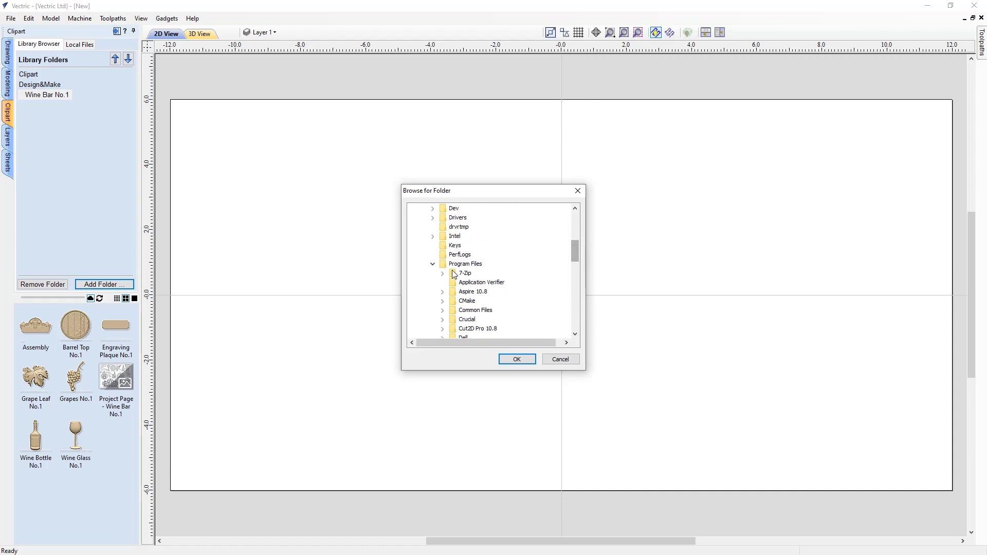
left_click(433, 254)
left_click_drag(571, 295, 575, 259)
left_click(421, 265)
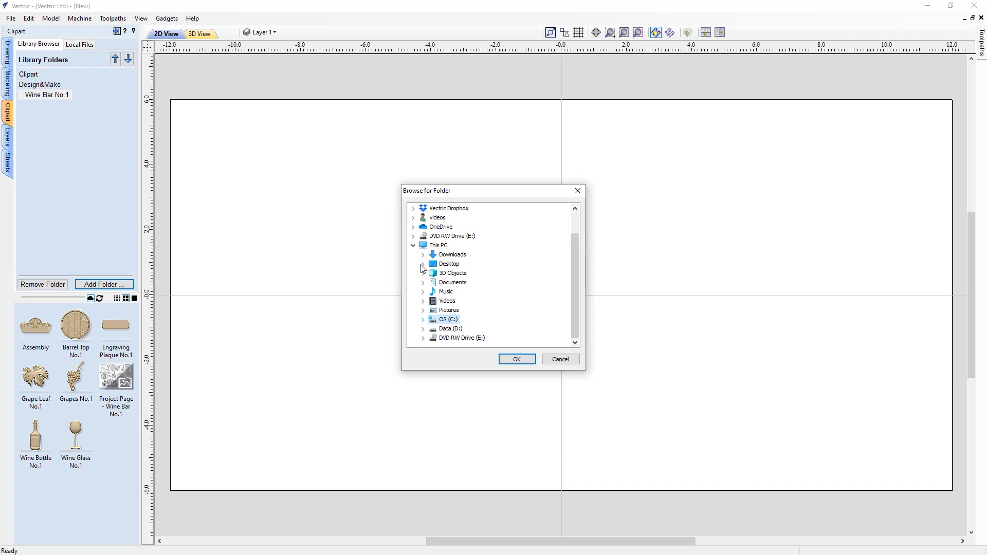
left_click(413, 245)
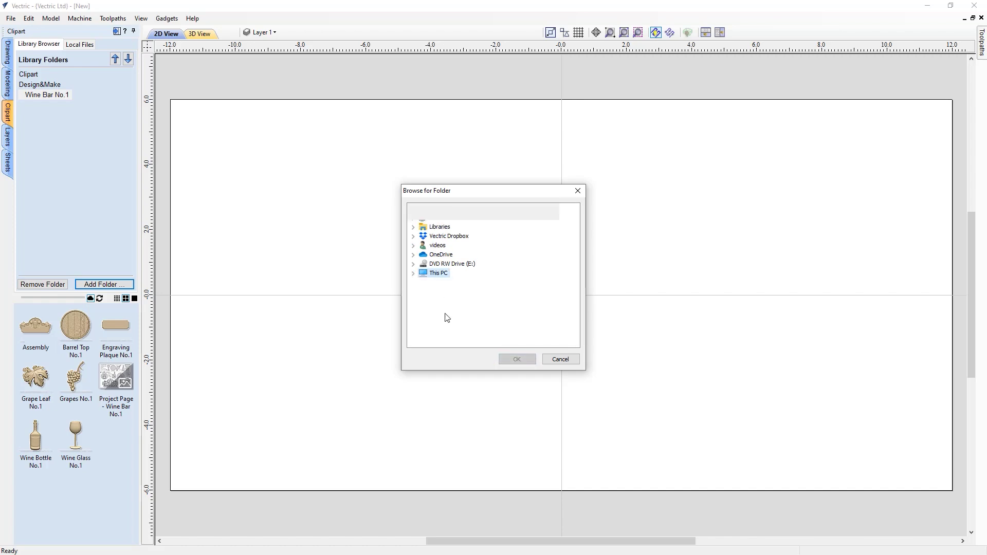
- Browse the folder tree through This PC, the C: drive, Users, Public and Public Documents, and expand Vectric Files
left_click(413, 274)
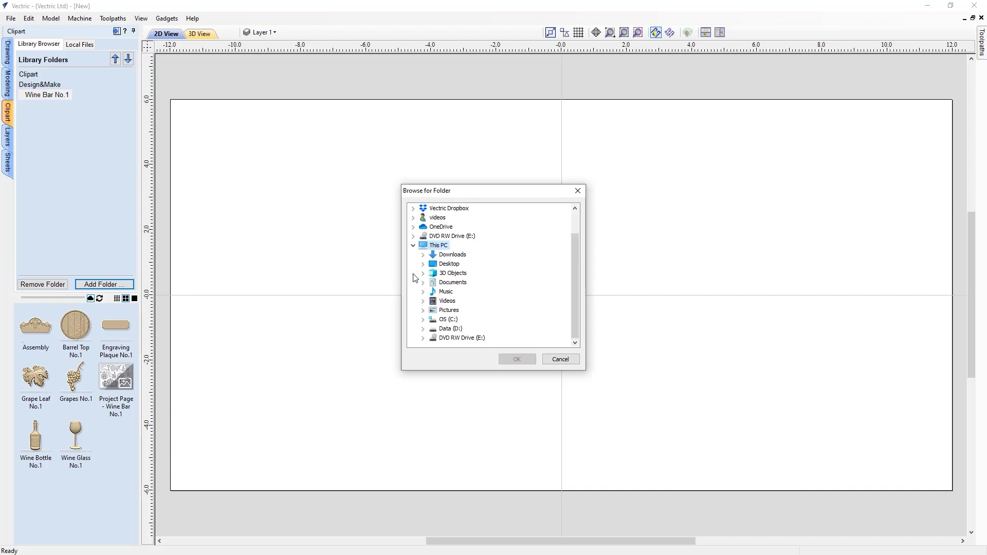
left_click(423, 320)
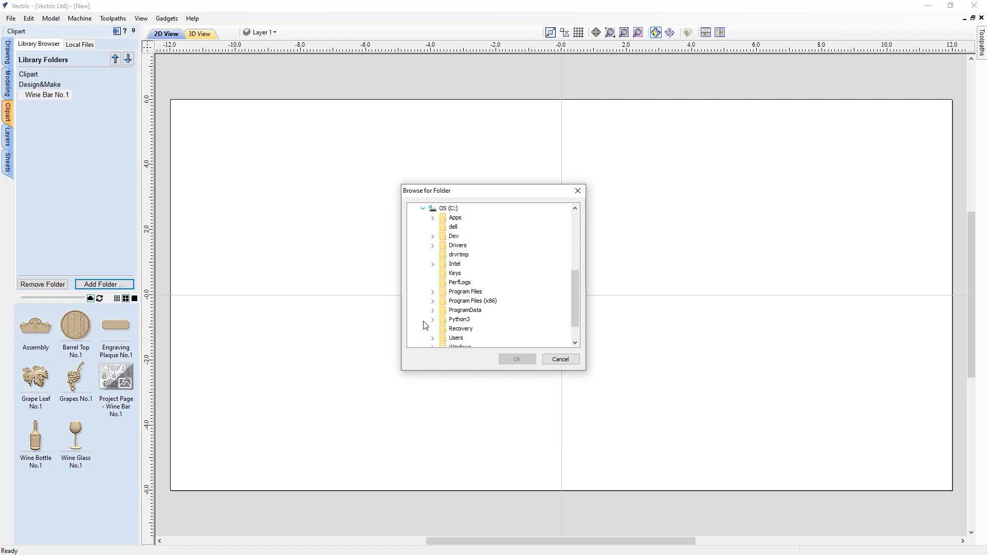
scroll(425, 325, "down", 1)
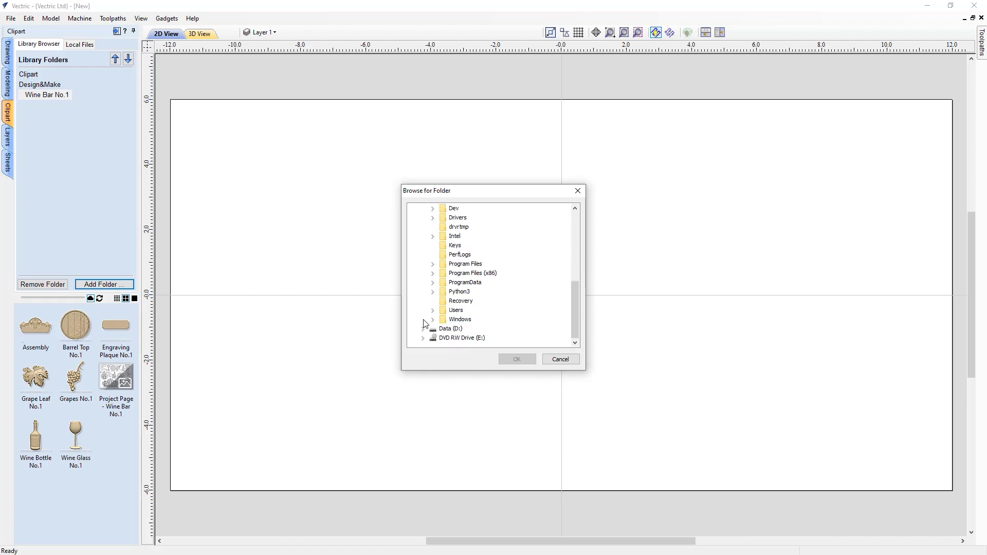
left_click(433, 310)
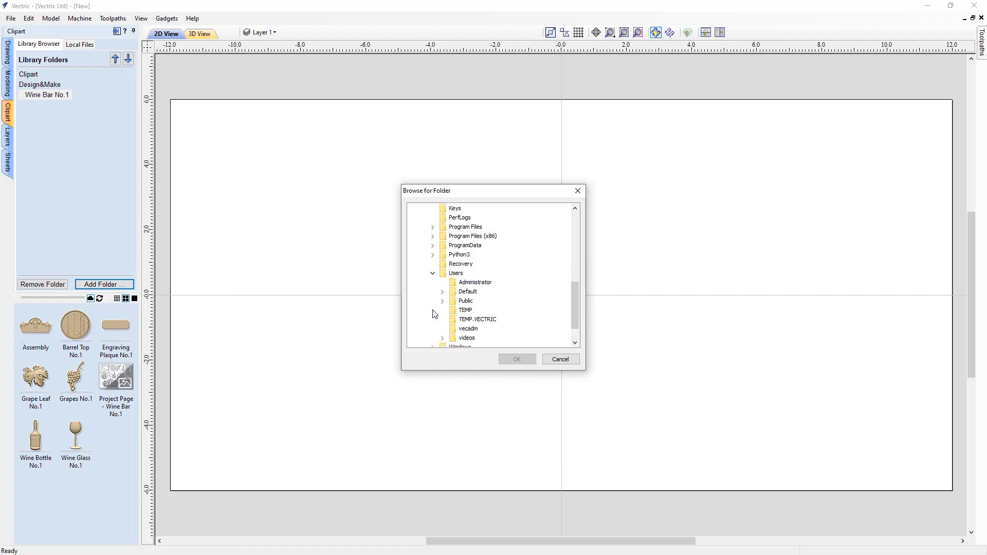
left_click(442, 303)
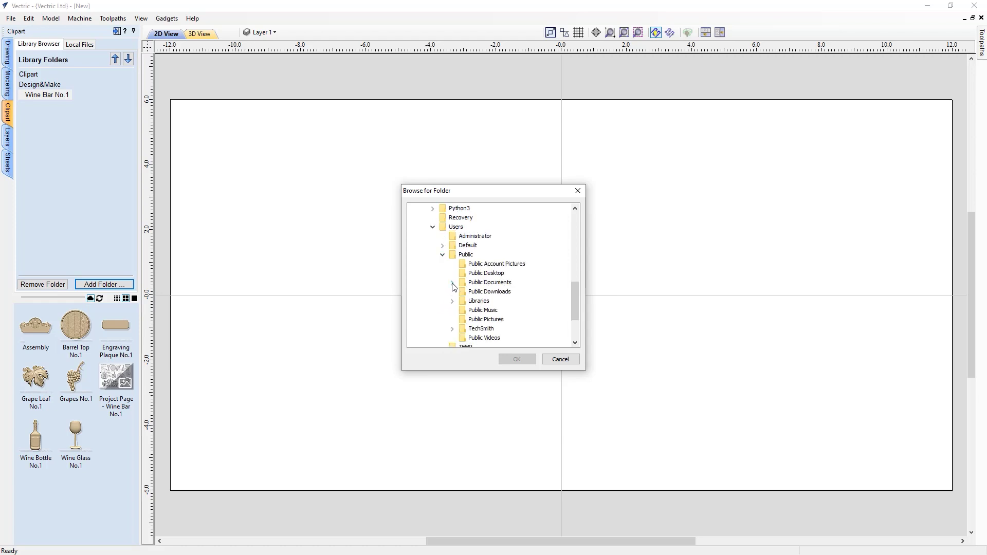
left_click(453, 283)
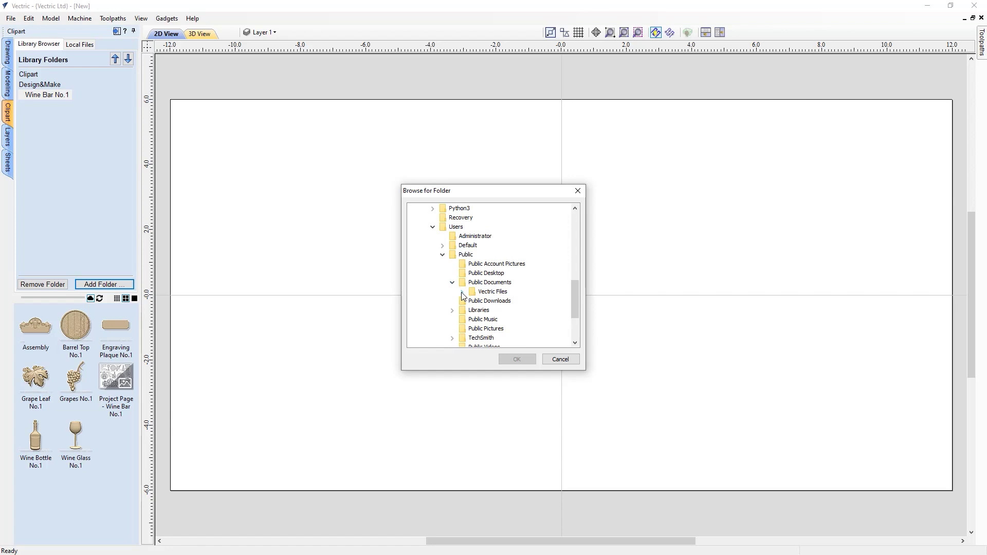
left_click(462, 292)
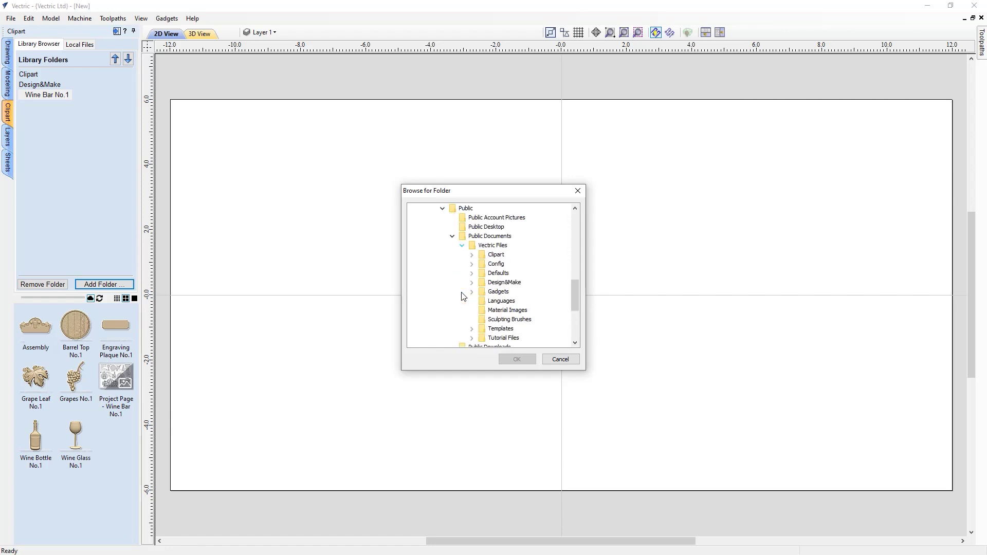
- Add the Wine Bar No.1 folder from Tutorial Files, VCarve Pro V11.0, Design_and_Make_Project to the clipart library
left_click(472, 337)
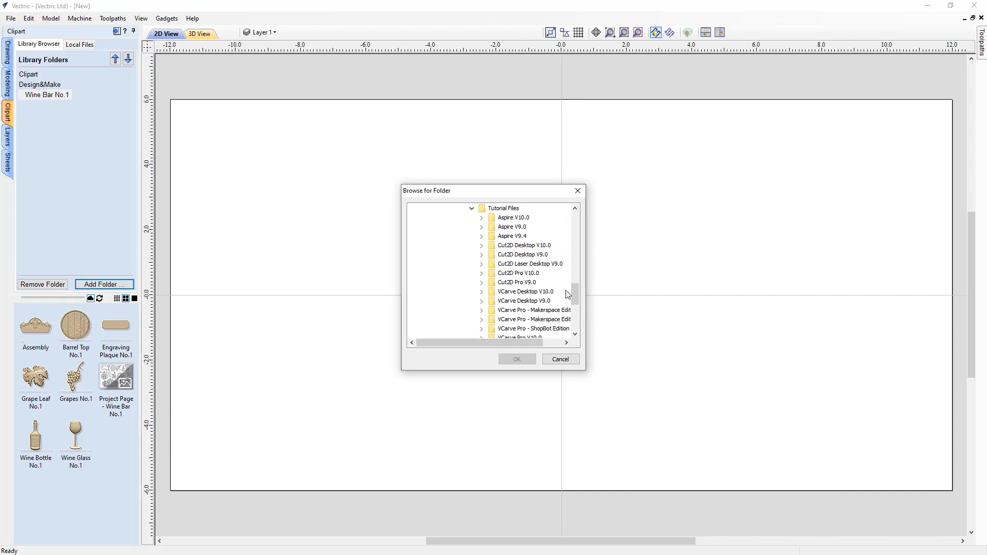
left_click_drag(576, 292, 576, 302)
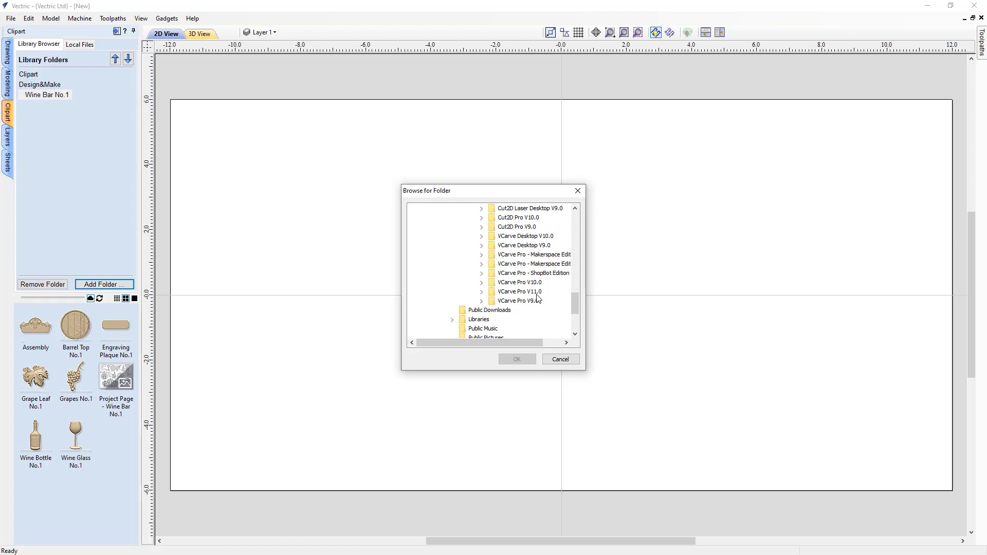
left_click(483, 294)
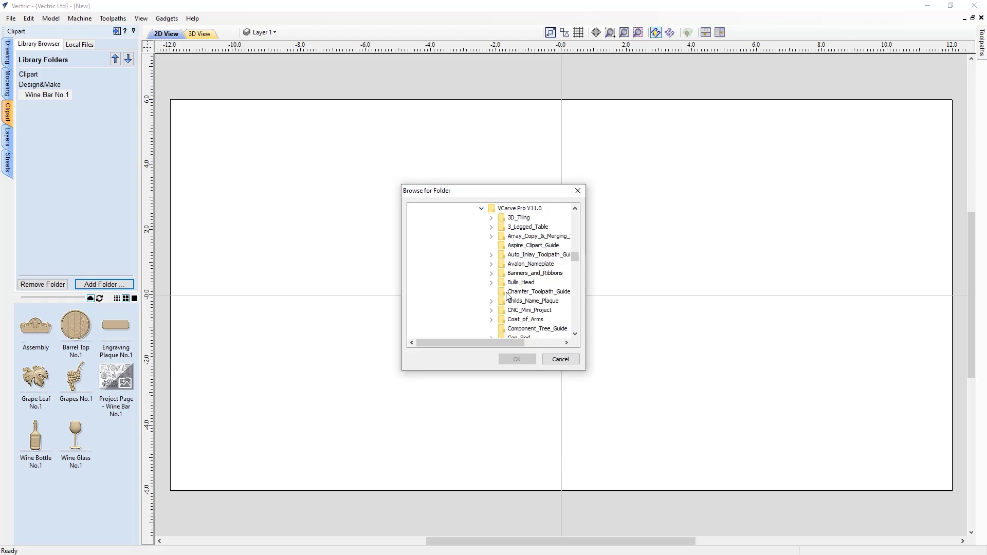
left_click_drag(576, 258, 576, 265)
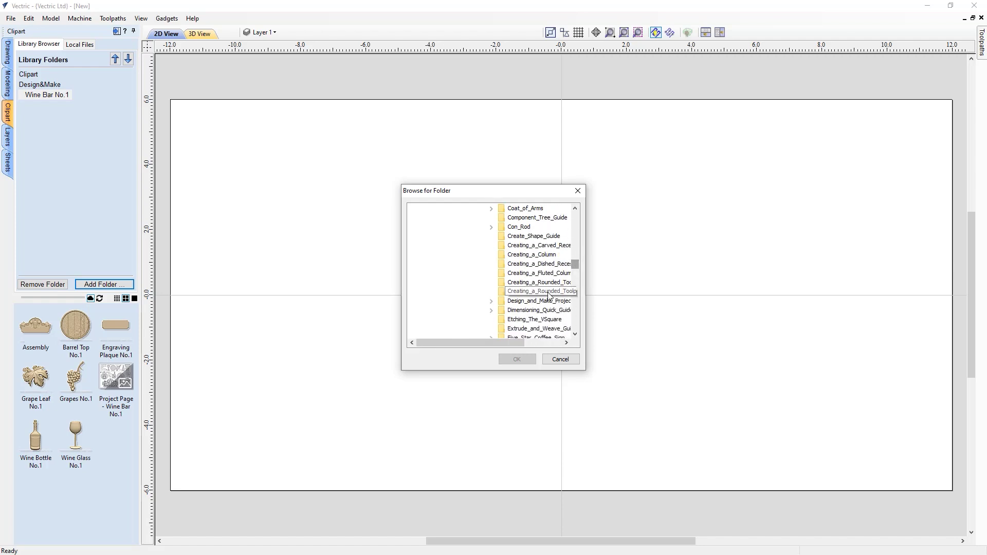
left_click(491, 306)
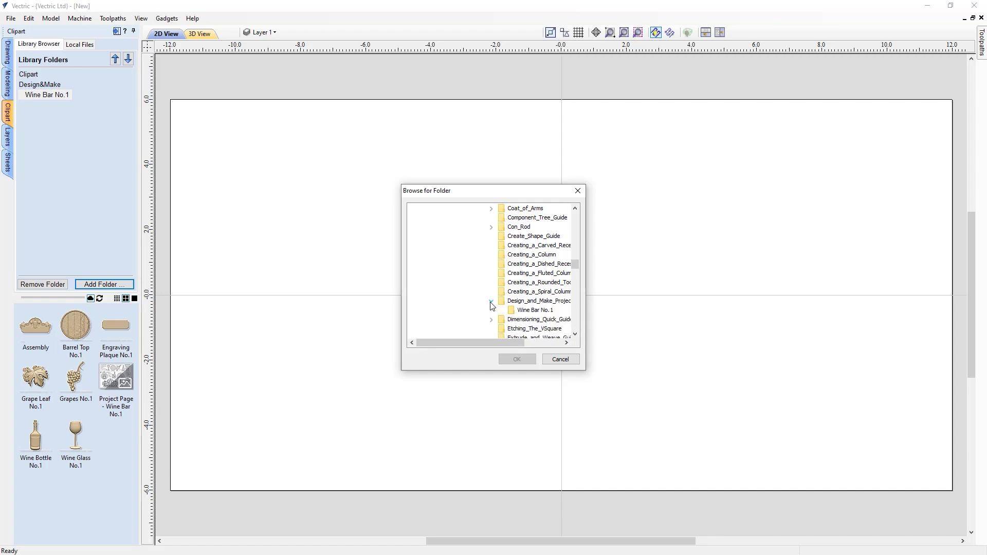
left_click(525, 313)
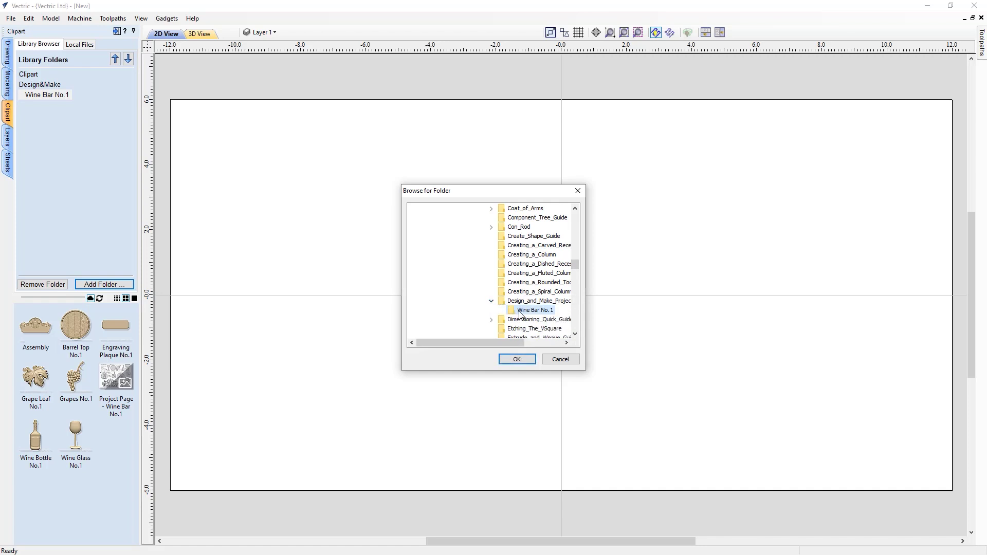
left_click(519, 360)
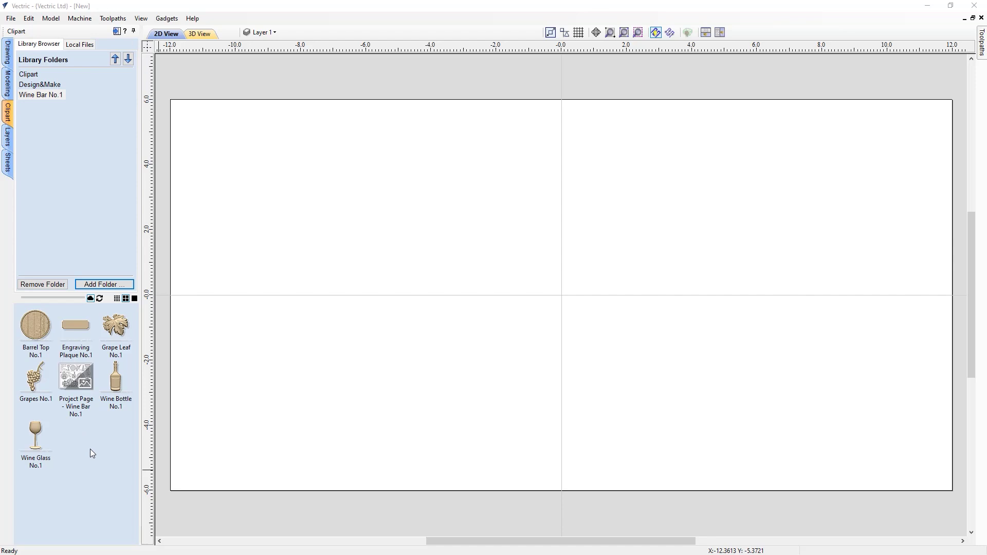
- Import the Project Page - Wine Bar No.1 image from the clipart library into the job
left_click_drag(87, 407, 83, 382)
double_click(84, 384)
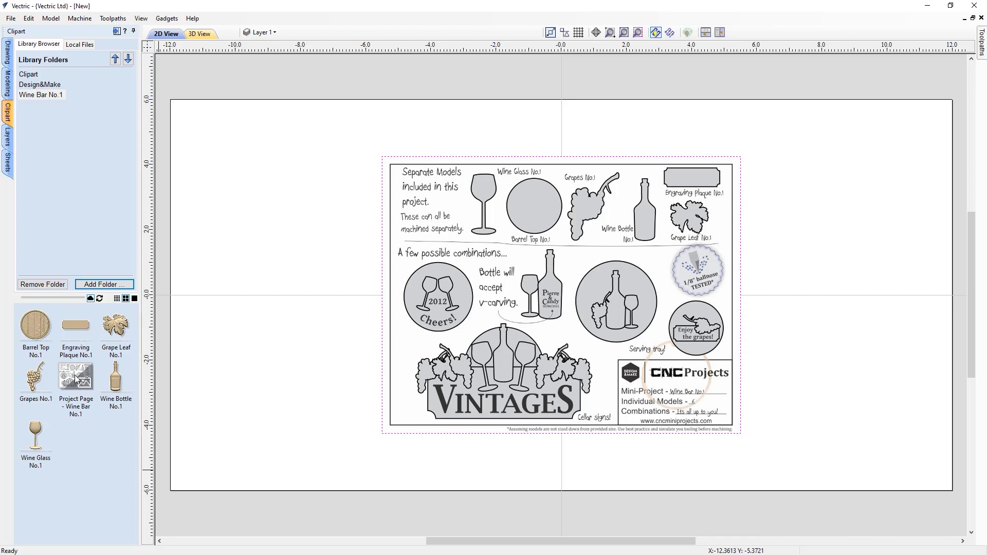
- Open the project page's containing folder and view Project Page - Wine Bar No.1.jpg, closing both the photo viewer and the folder
right_click(77, 371)
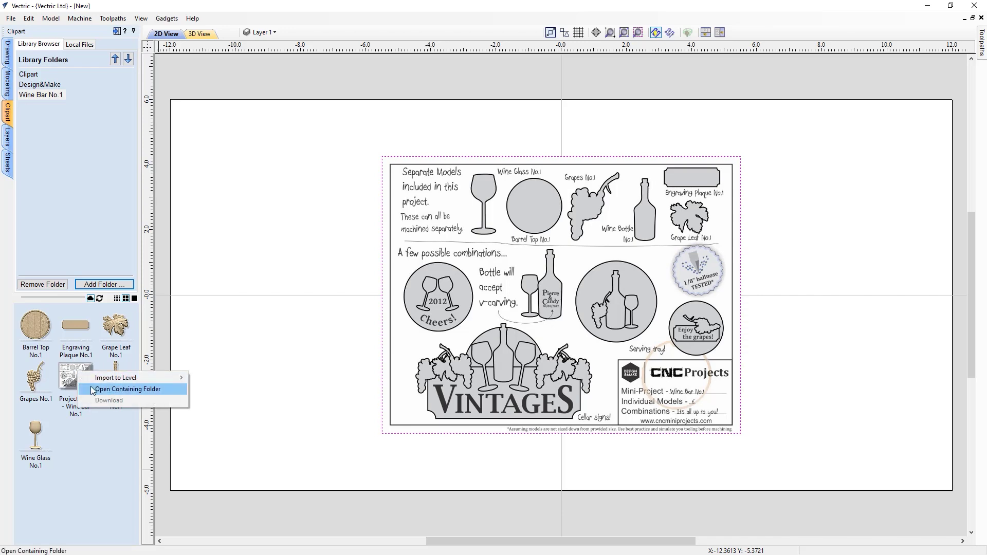
left_click(92, 389)
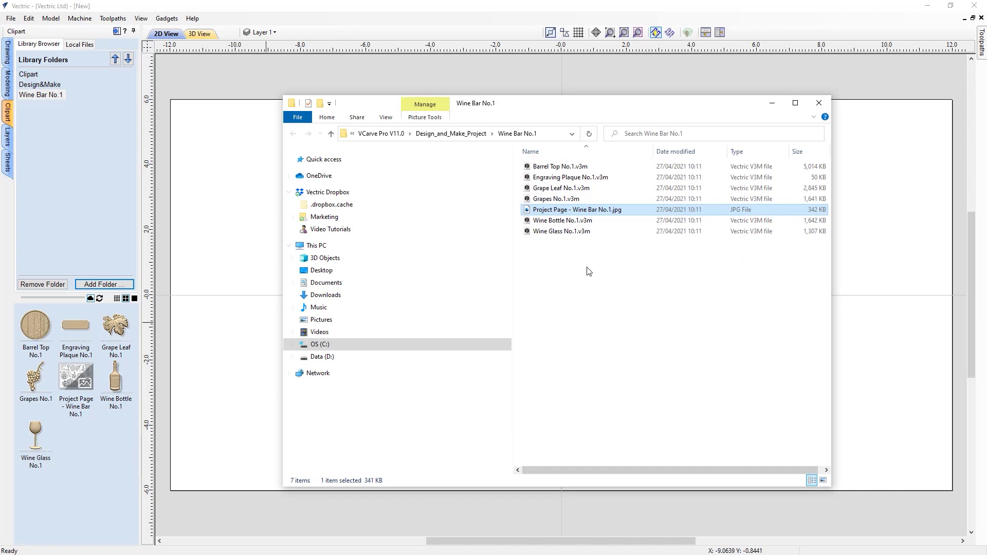
double_click(559, 211)
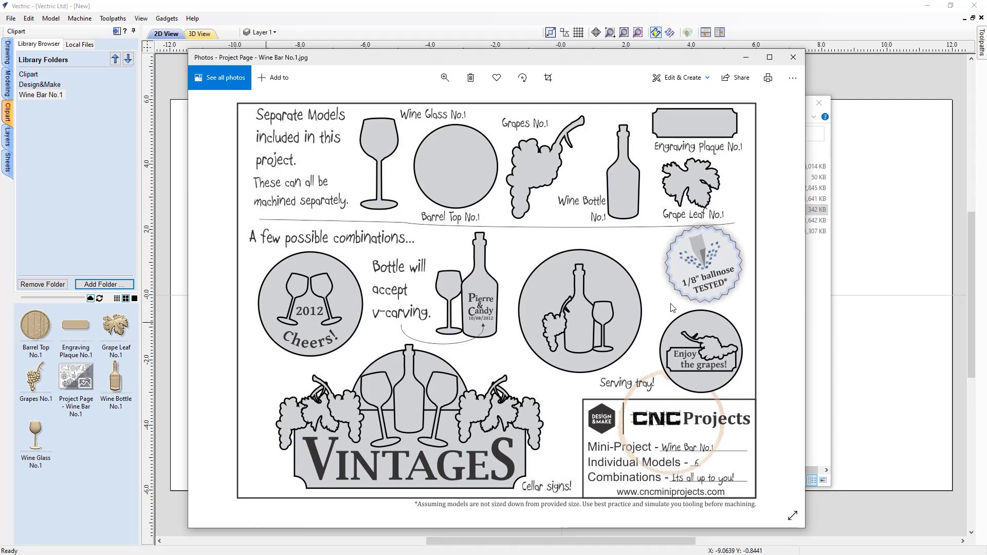
left_click(793, 58)
left_click(819, 102)
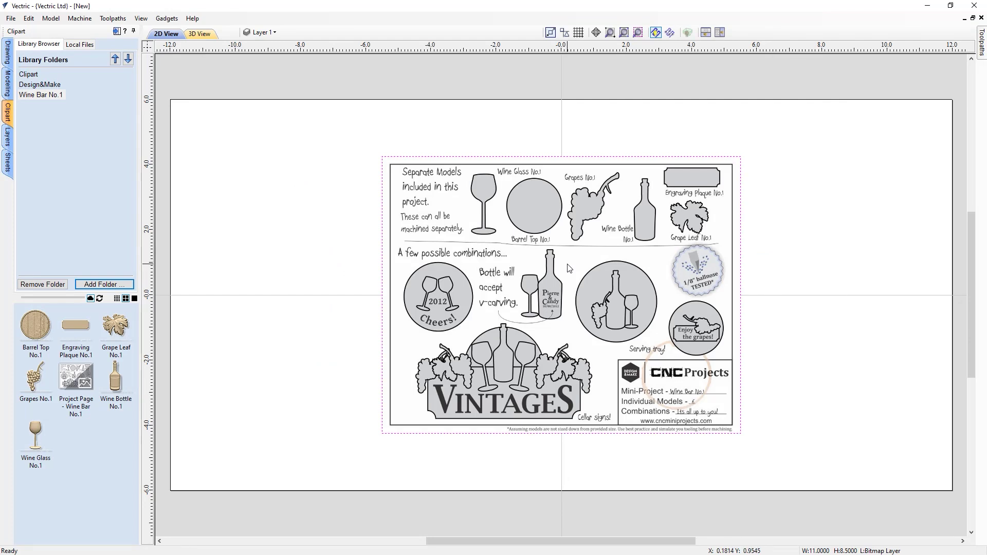
- Move the project page image outside the job area beyond its left edge, and switch the Bitmap Layer's visibility off and on again
scroll(569, 266, "down", 4)
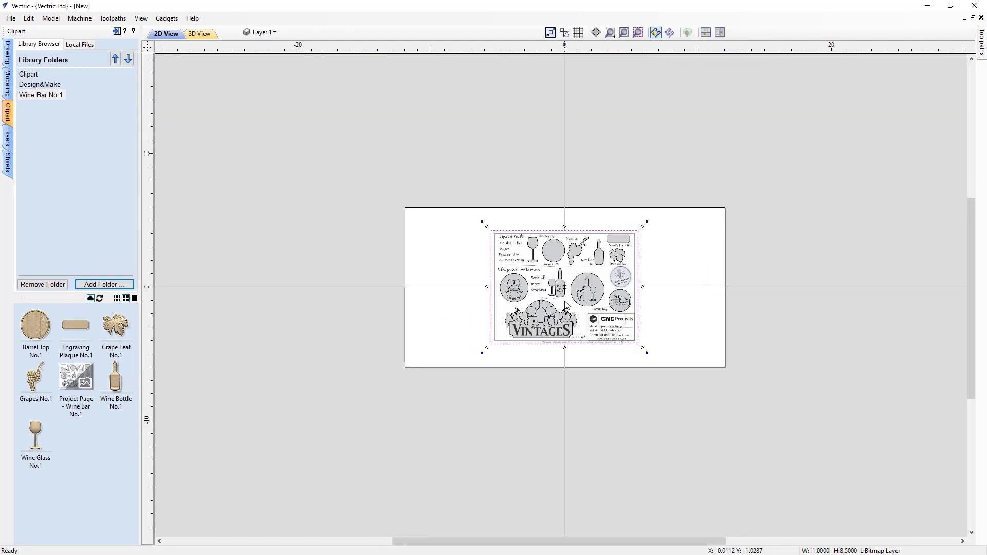
left_click_drag(572, 298, 312, 286)
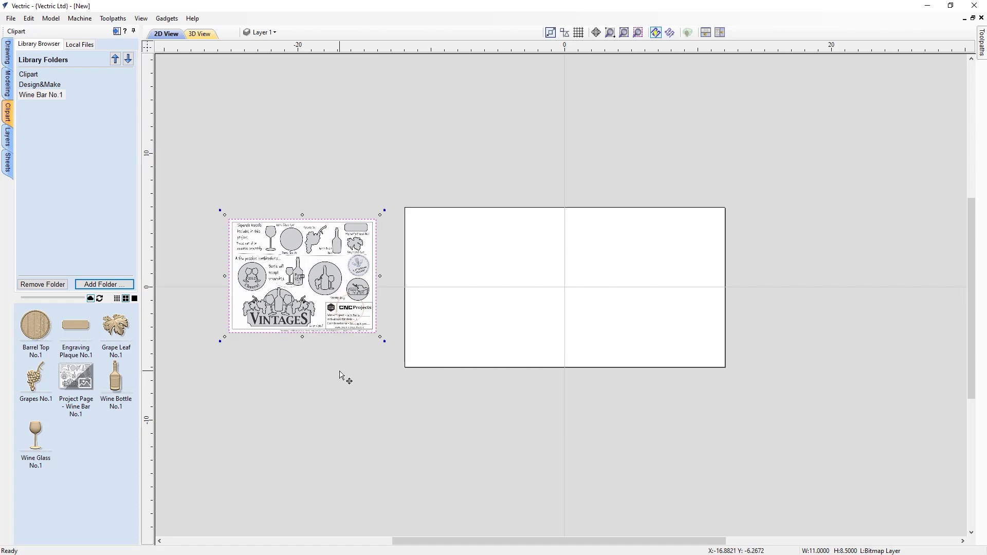
left_click(274, 33)
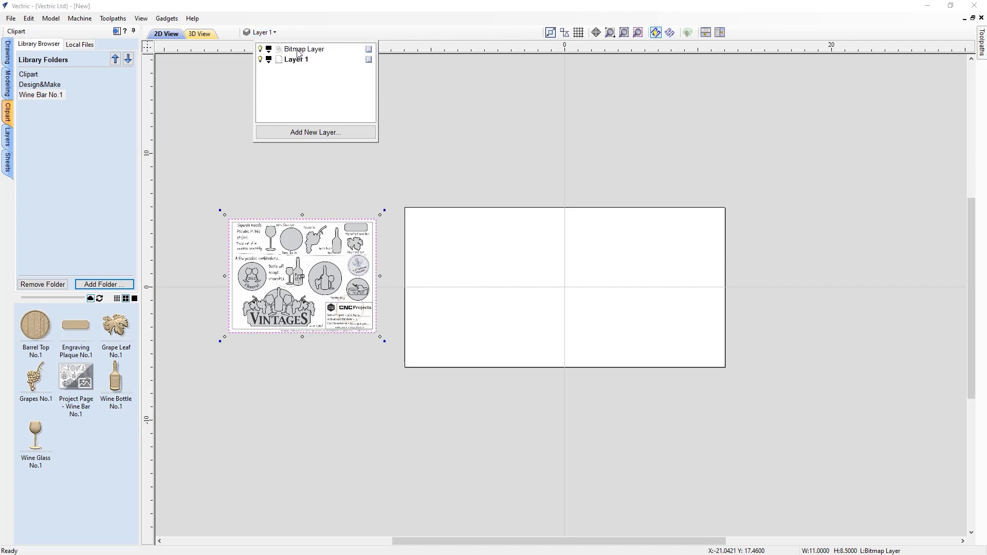
left_click(261, 50)
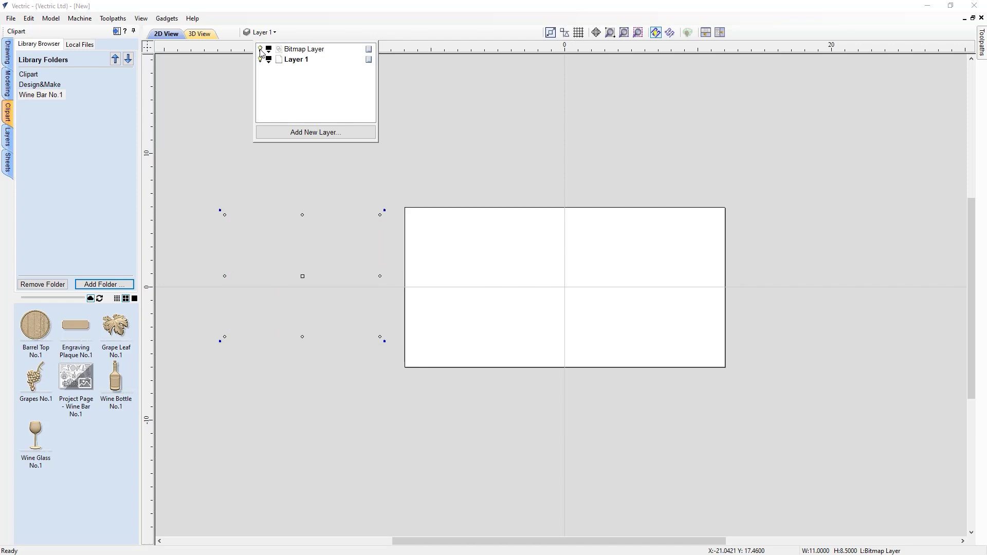
left_click(261, 50)
left_click(260, 50)
left_click(260, 50)
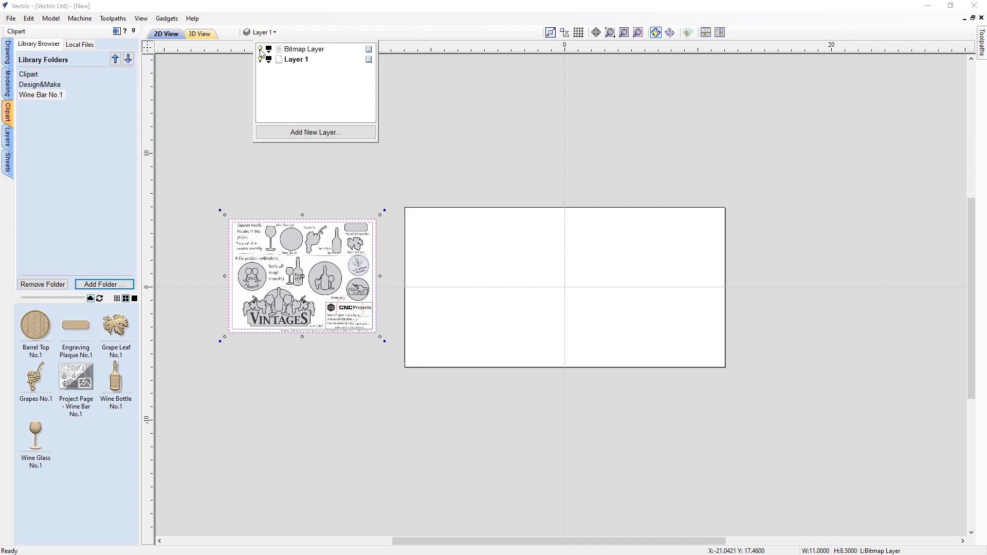
left_click(232, 97)
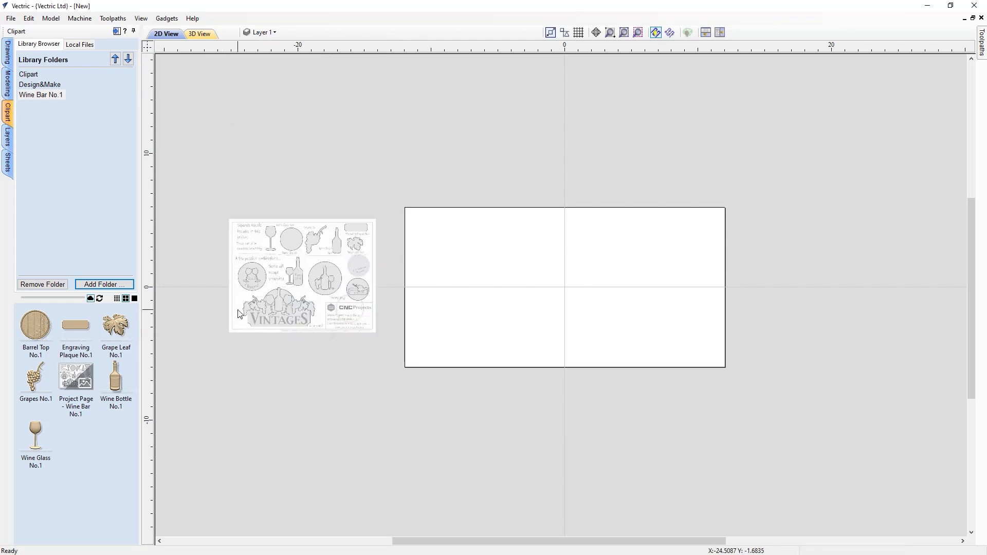
- Select the project page image for a closer look, and add the Barrel Top No.1 clipart at the job's centre
scroll(238, 314, "up", 5)
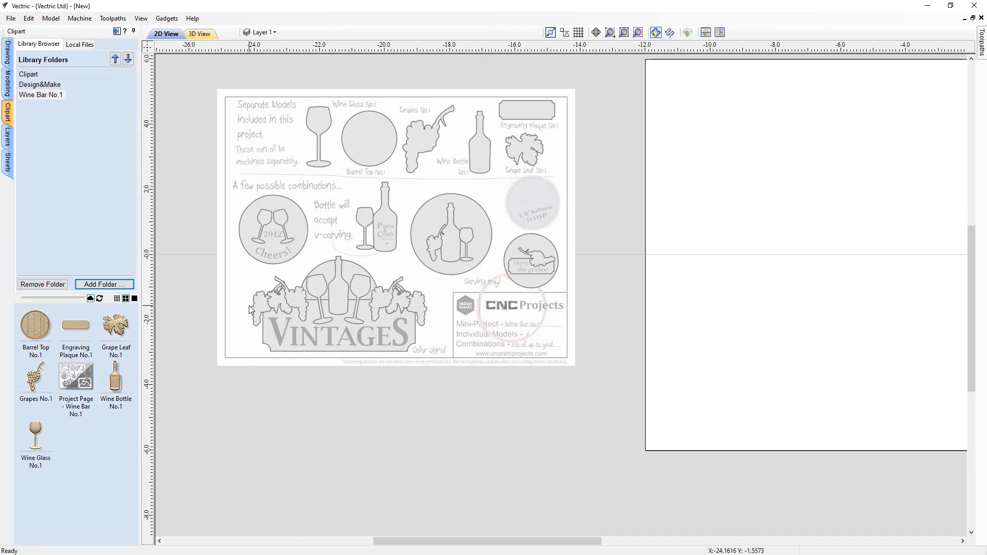
left_click(250, 309)
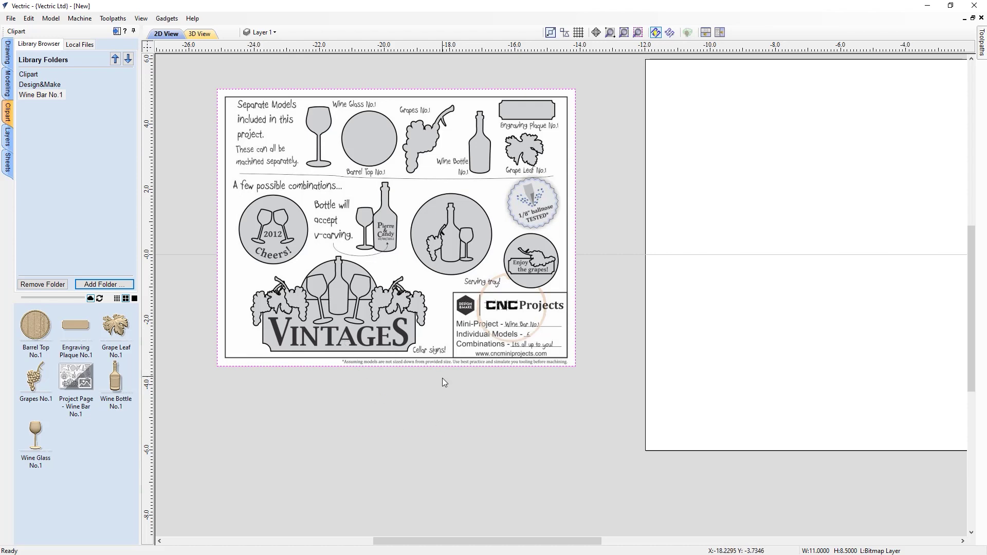
left_click_drag(487, 542, 630, 547)
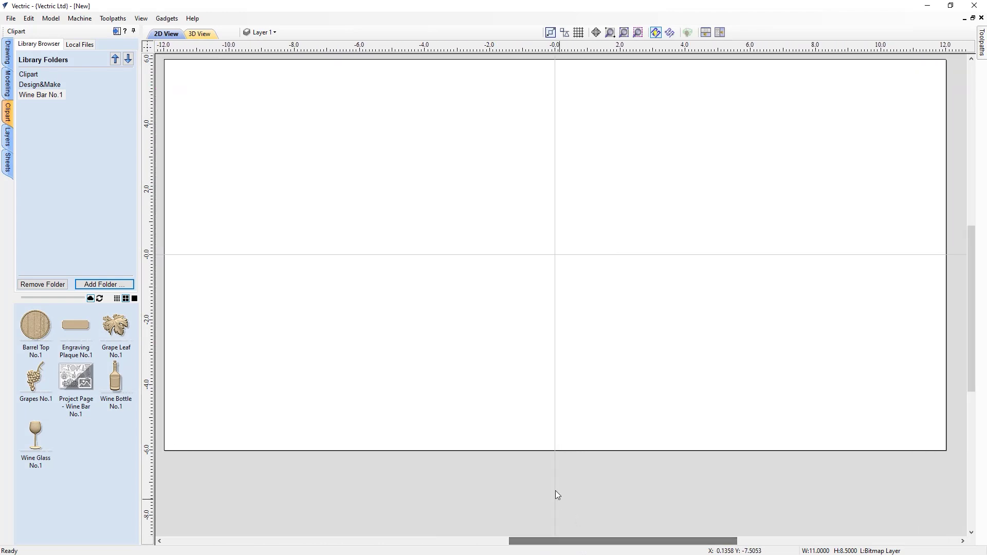
left_click_drag(970, 251, 970, 239)
left_click_drag(792, 278, 668, 288)
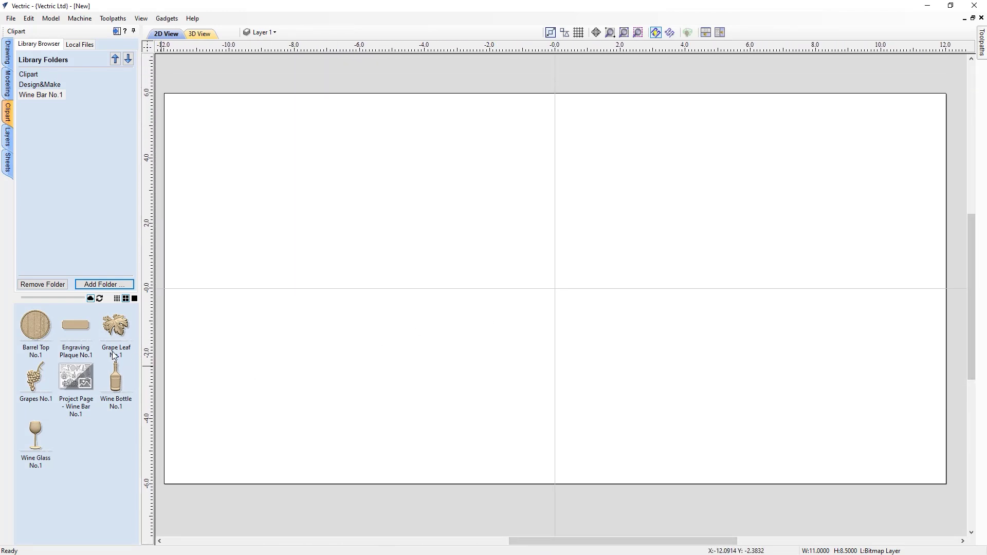
double_click(40, 332)
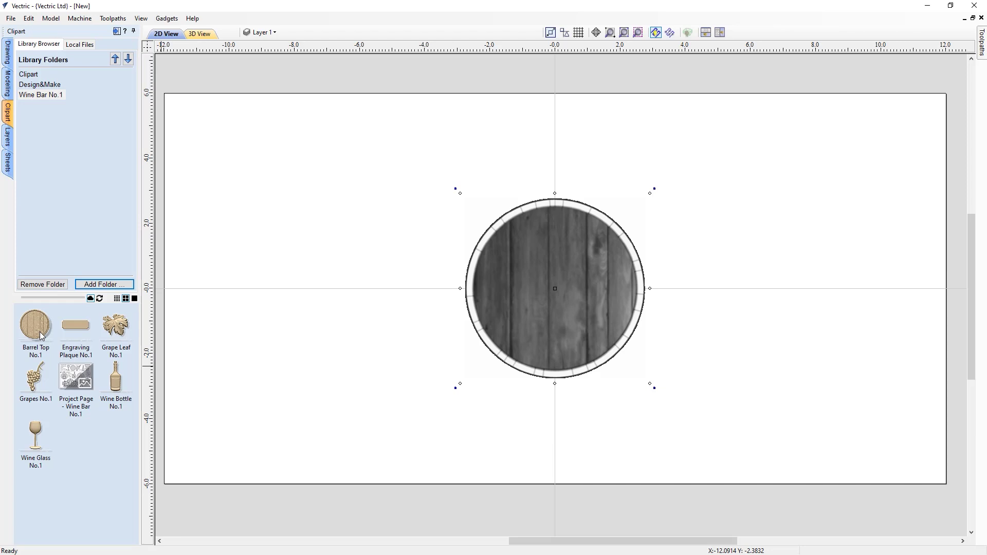
- Tile the 2D and 3D views one above the other, tilt the 3D barrel top model and restore the straight-down Z view
left_click(706, 33)
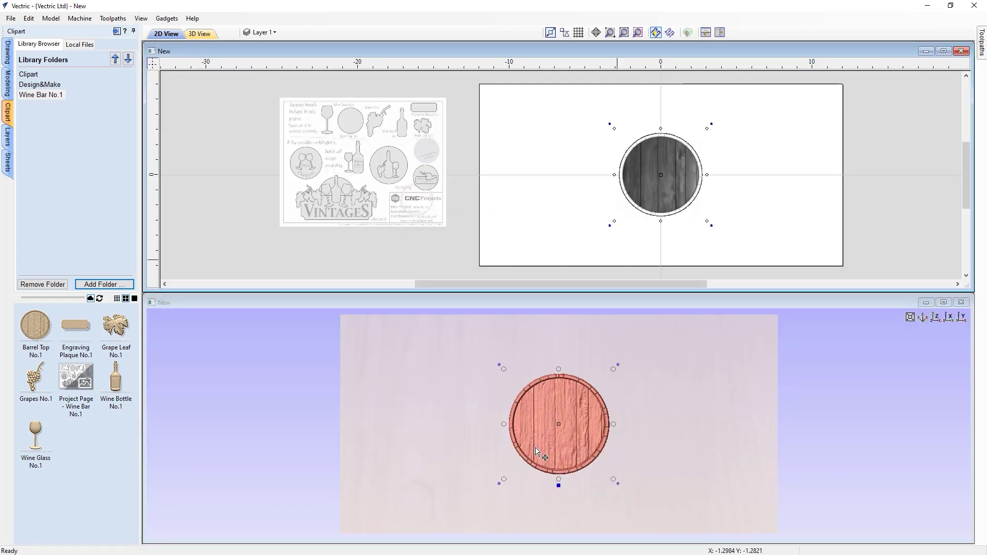
left_click(521, 516)
left_click_drag(521, 516, 503, 492)
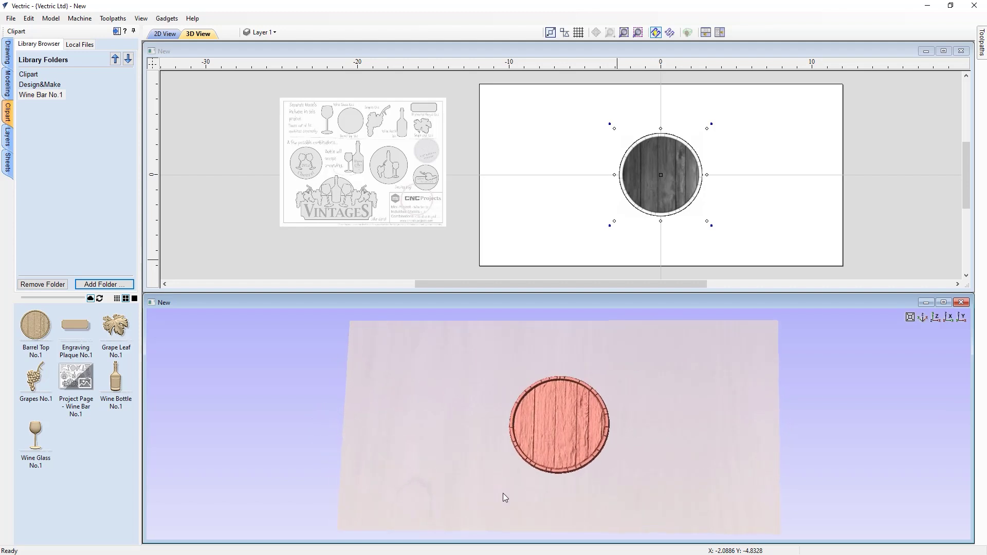
left_click(936, 318)
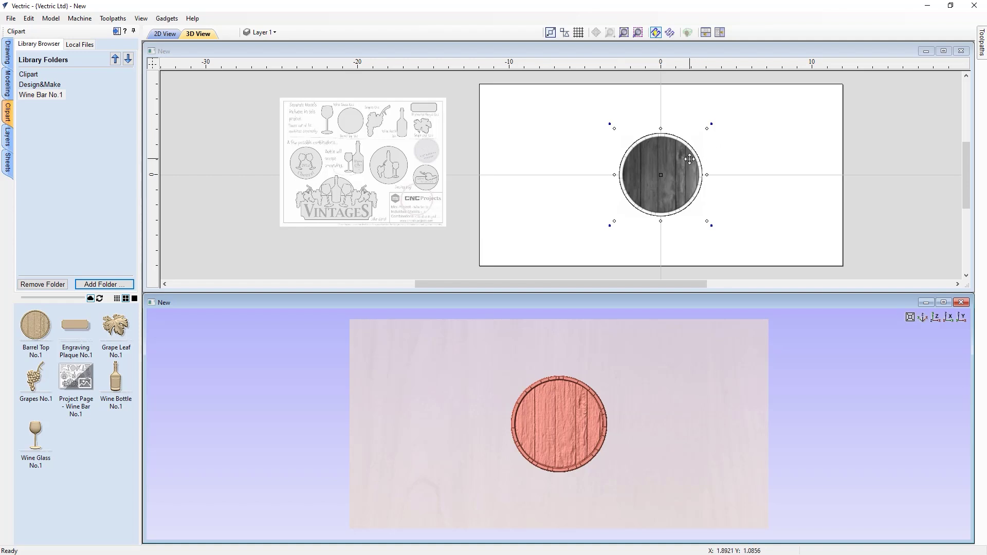
- Reselect the barrel top in the 2D view and maximise the 3D view
left_click(758, 174)
left_click(680, 169)
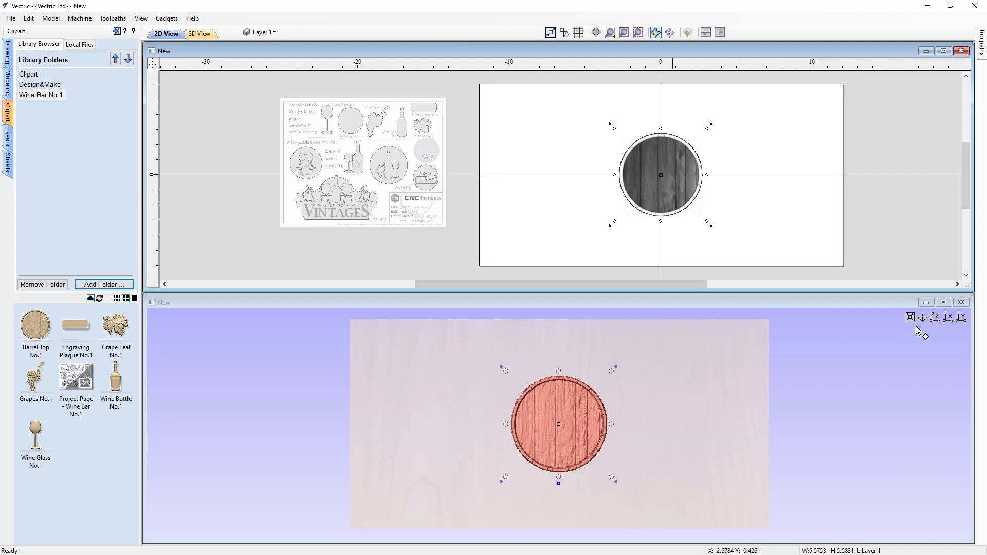
left_click(944, 303)
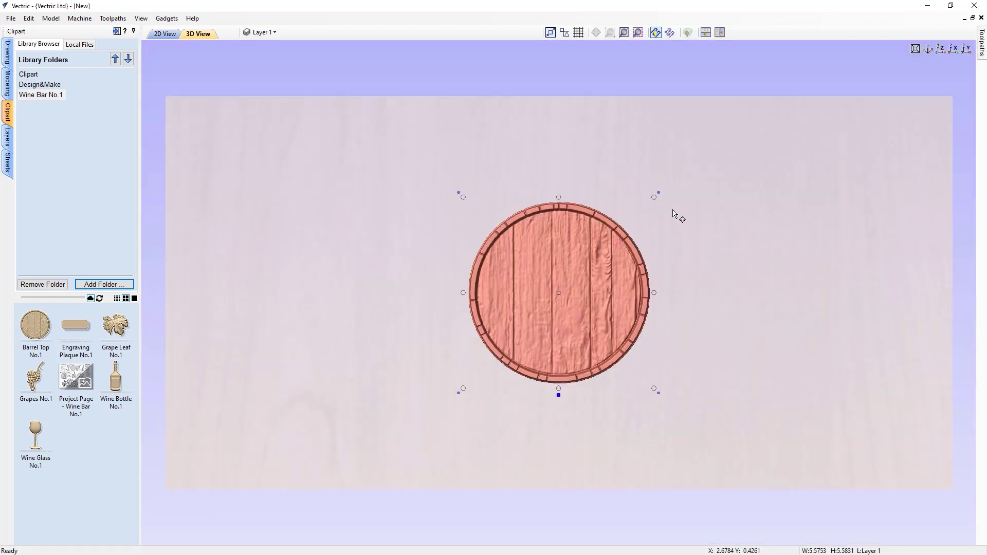
- Enlarge the barrel top freehand to about 8.5 inches wide, and undo the resizing
mouse_move(653, 197)
left_mouse_down()
mouse_move(722, 137)
mouse_move(654, 212)
mouse_move(681, 177)
left_mouse_up()
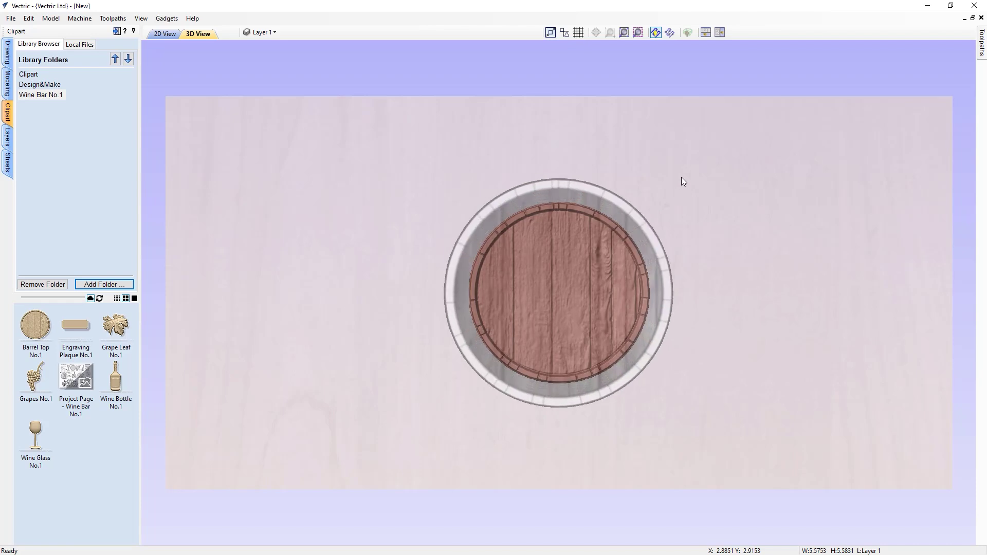
left_click_drag(679, 174, 723, 113)
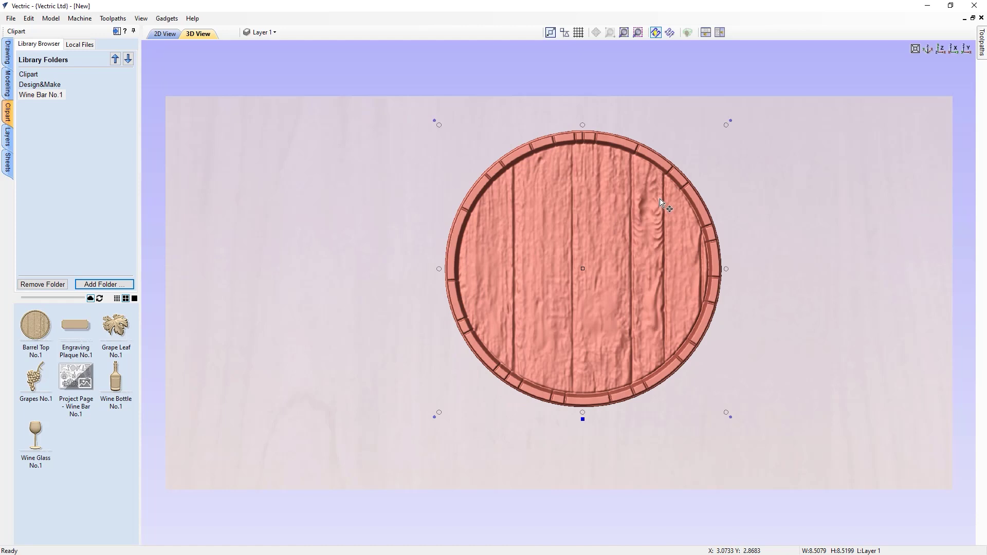
key("ctrl+z")
key("ctrl+z")
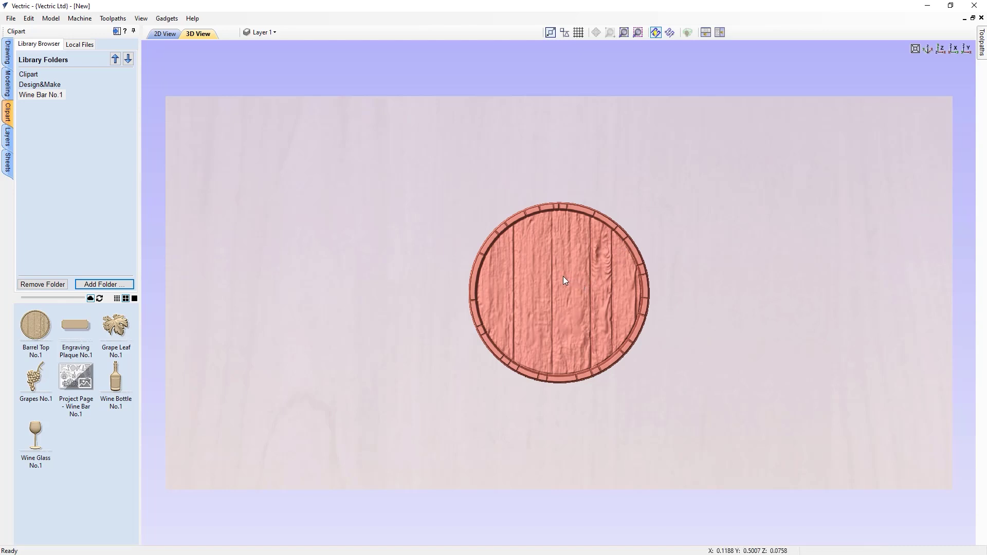
- Set the barrel top's width to 10 inches, keeping its proportions linked and its centre anchored
left_click(540, 276)
left_click(8, 51)
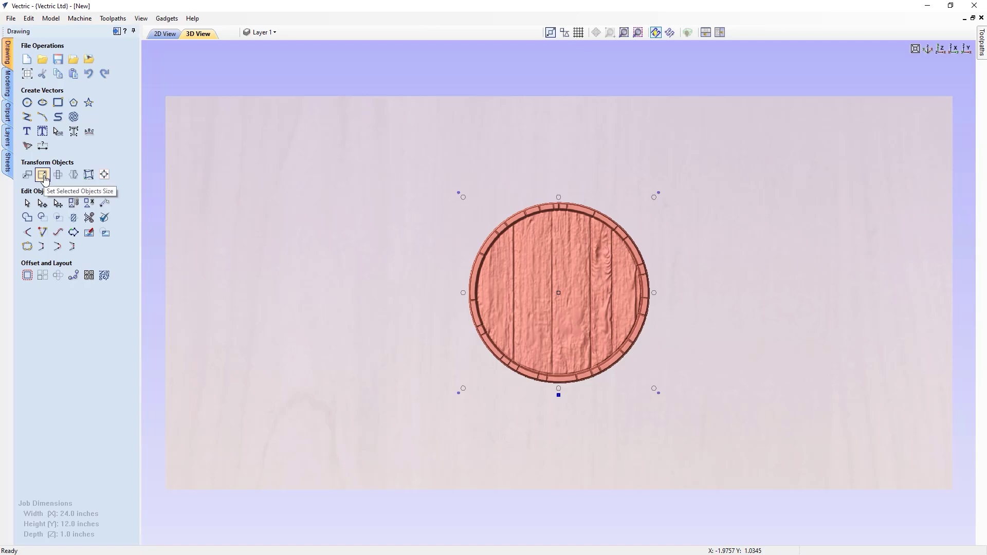
left_click(44, 176)
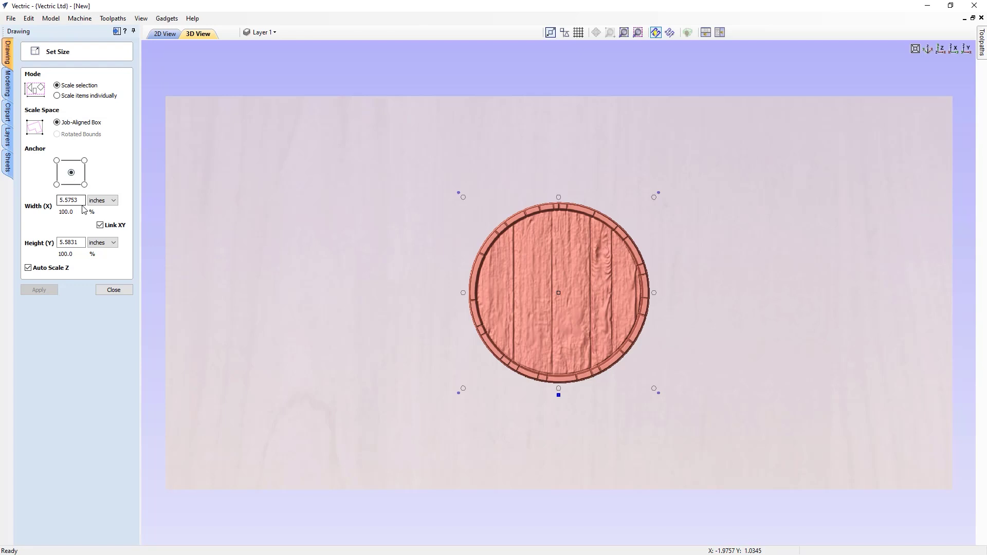
left_click_drag(82, 201, 43, 201)
type("10")
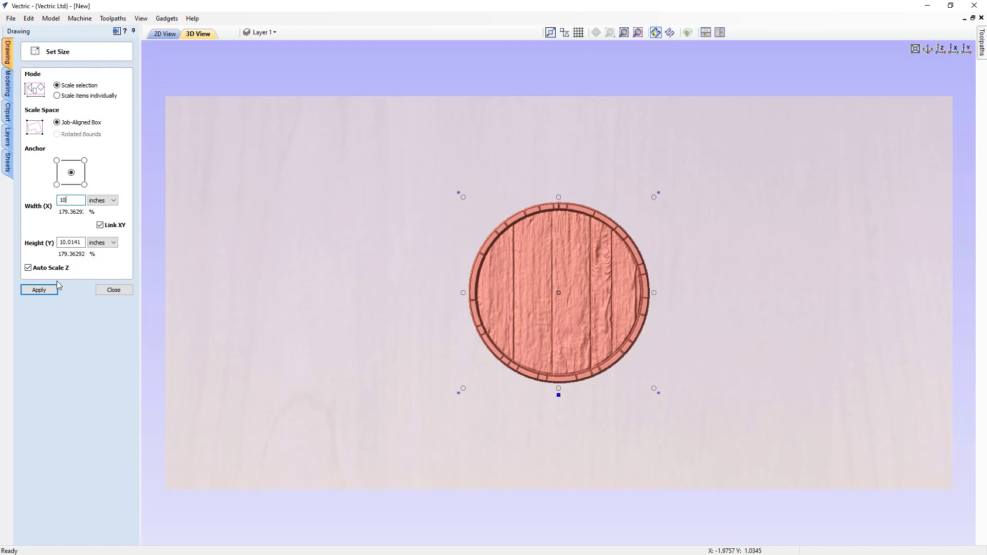
left_click(41, 291)
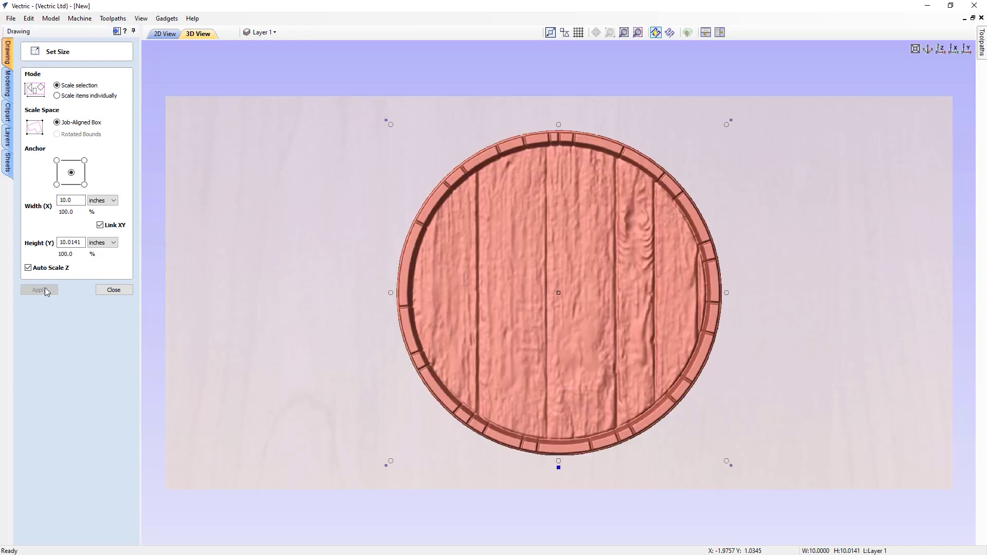
left_click(113, 291)
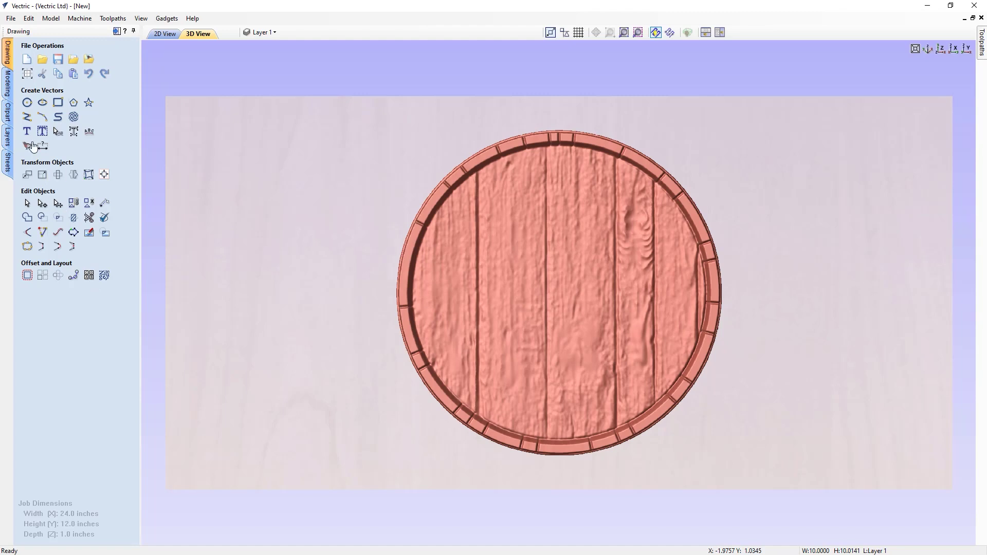
- Add the Wine Bottle No.1 clipart at the centre of the barrel top
left_click(9, 88)
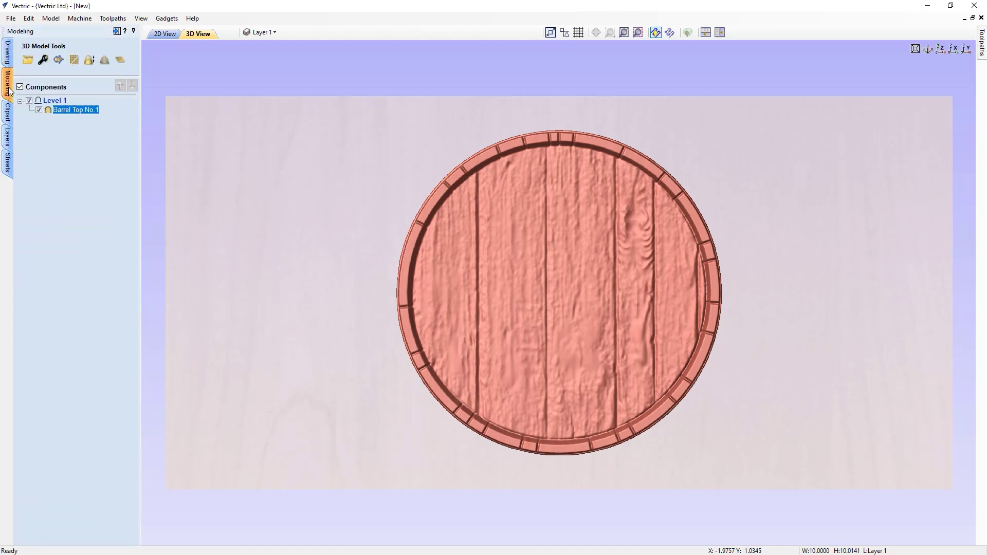
left_click(8, 115)
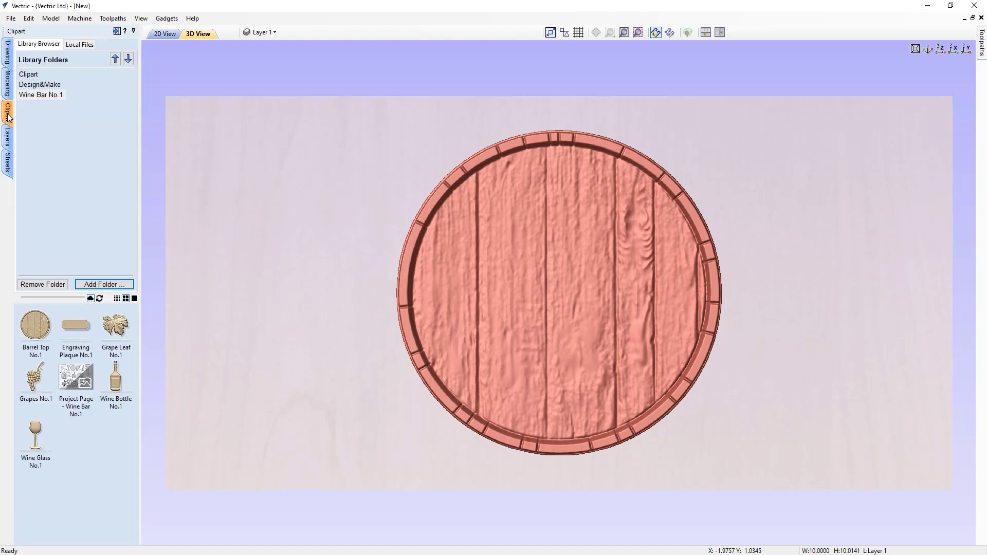
double_click(114, 383)
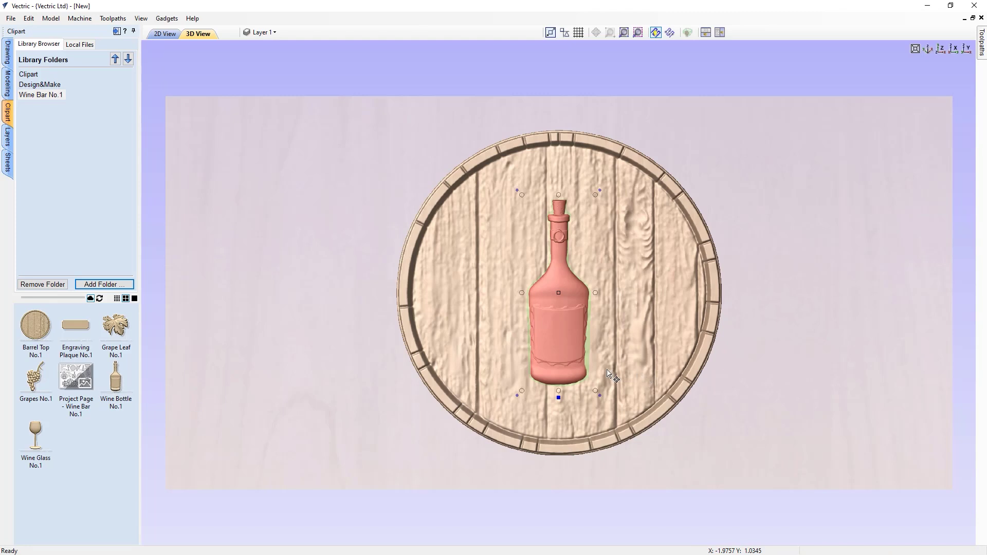
scroll(638, 350, "up", 2)
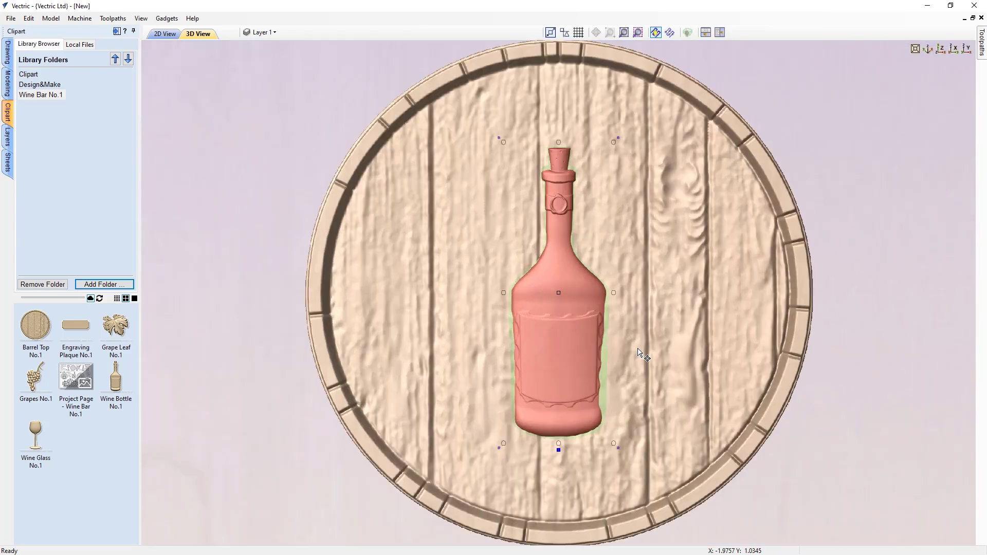
scroll(638, 354, "up", 1)
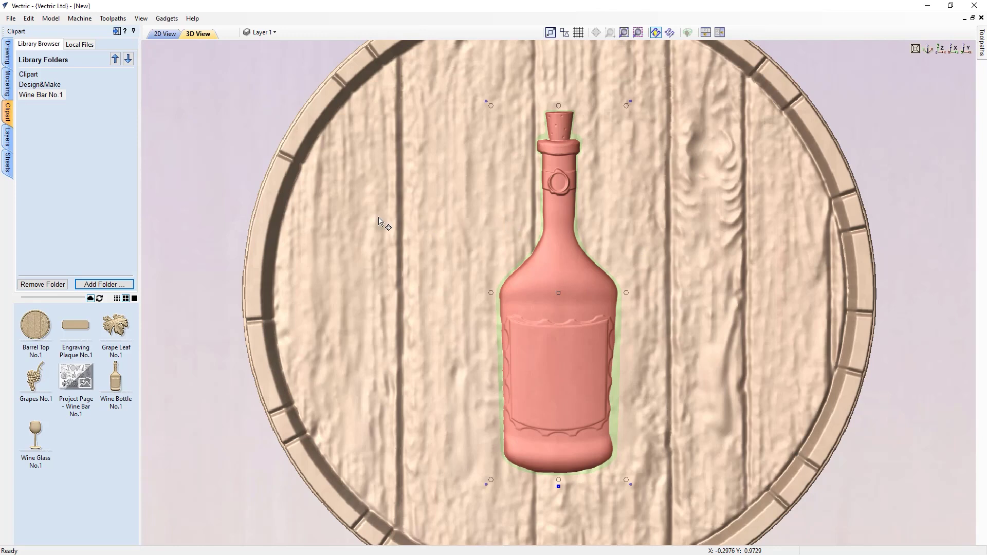
- Check the wine bottle's component details, and switch the Wine Bottle No.1 and Barrel Top No.1 components off and on again
left_click(9, 89)
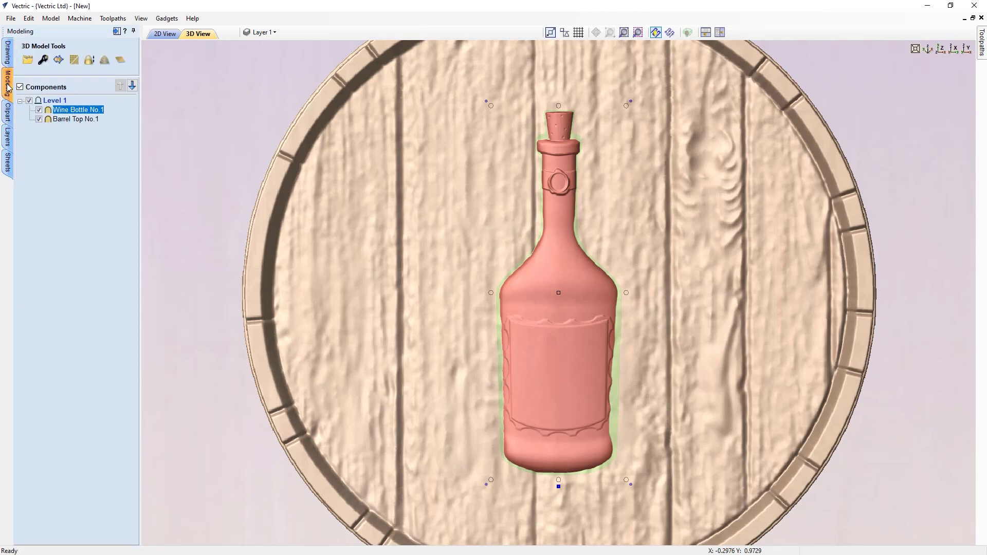
mouse_move(70, 126)
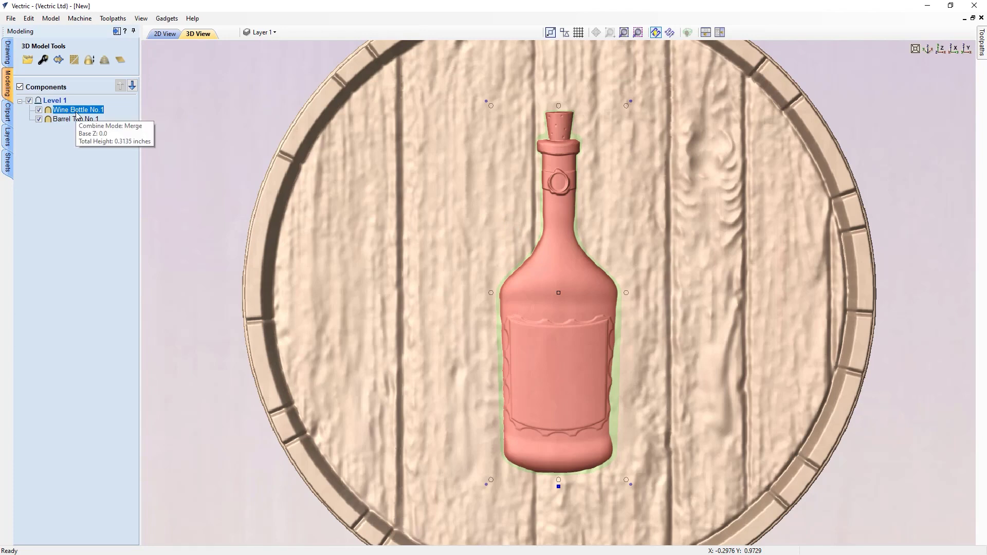
left_click(39, 110)
left_click(39, 110)
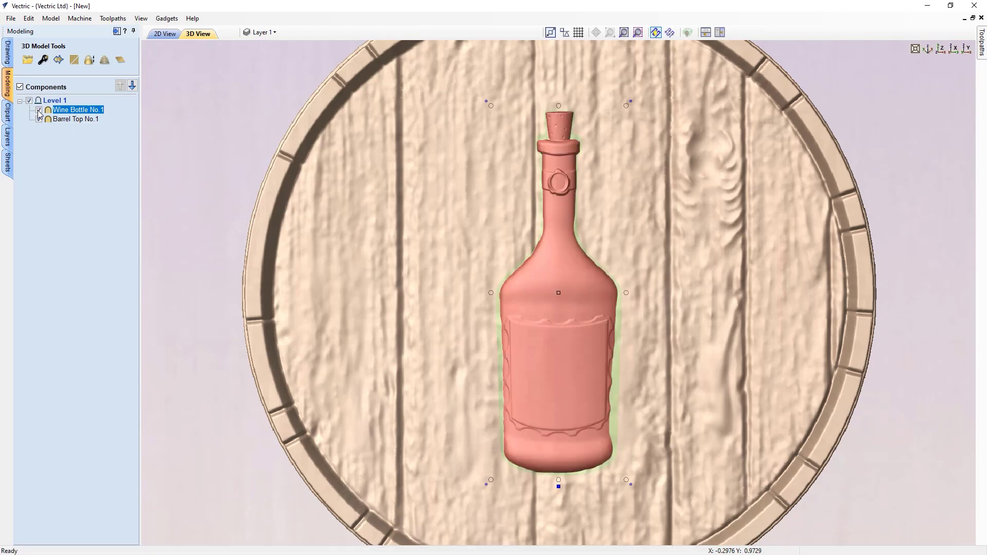
left_click(39, 119)
left_click(39, 119)
scroll(579, 323, "down", 3)
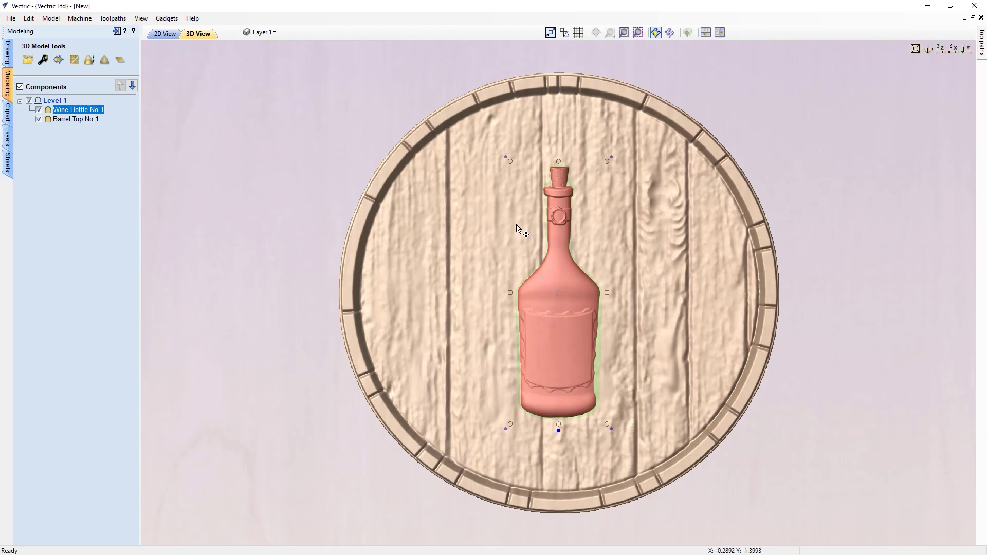
- Select the project page image in the 2D view for a closer look, and tile the 2D and 3D views one above the other
left_click(165, 34)
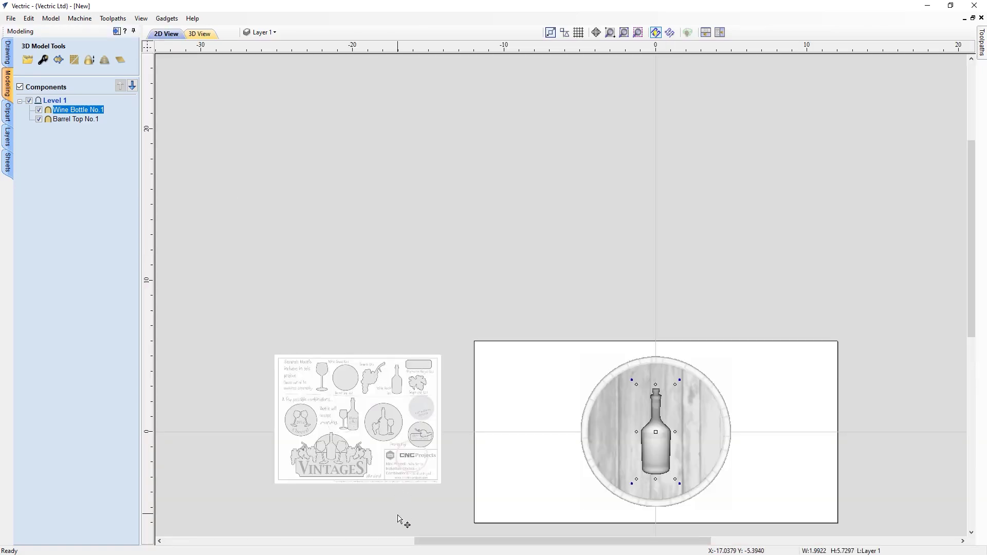
scroll(349, 504, "up", 1)
scroll(344, 492, "up", 2)
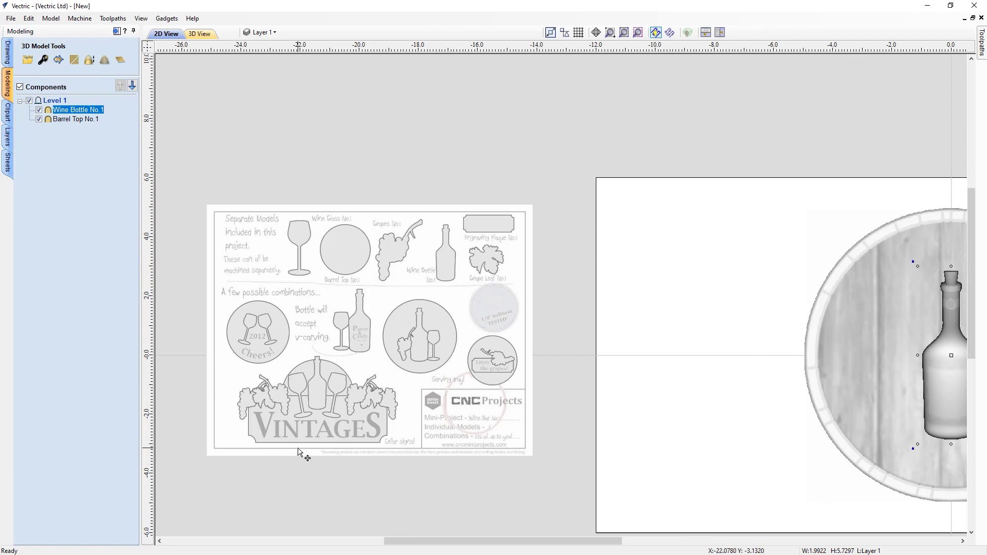
left_click(298, 451)
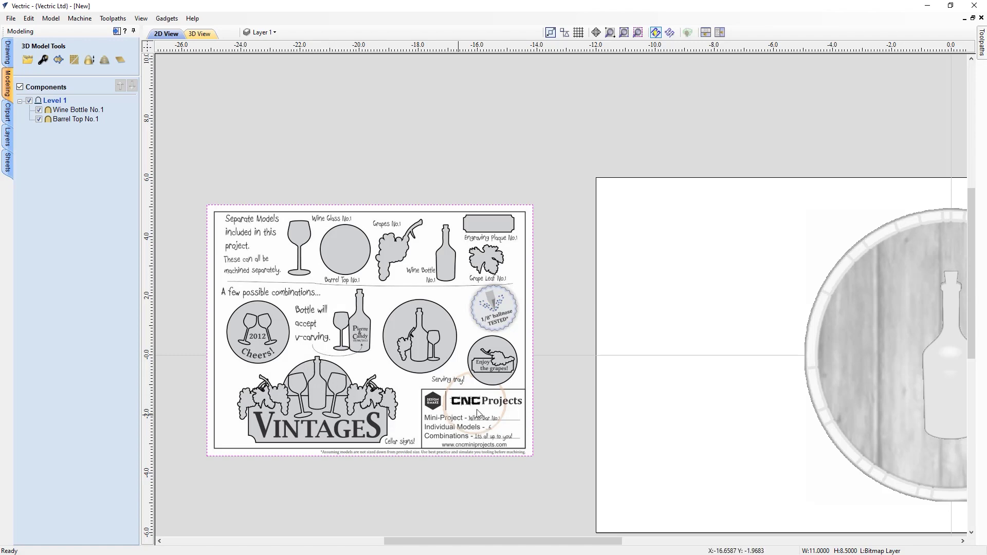
scroll(825, 372, "down", 2)
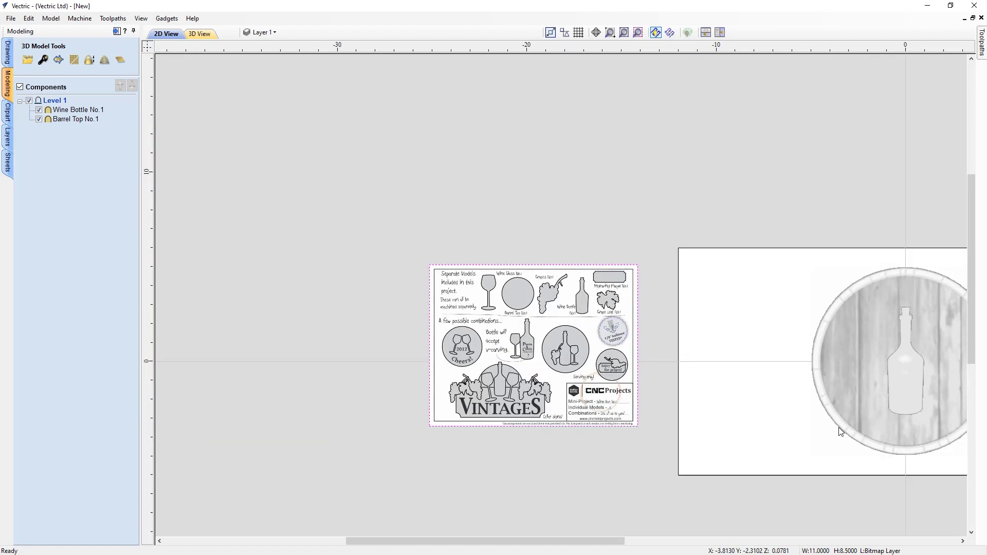
left_click_drag(618, 541, 737, 550)
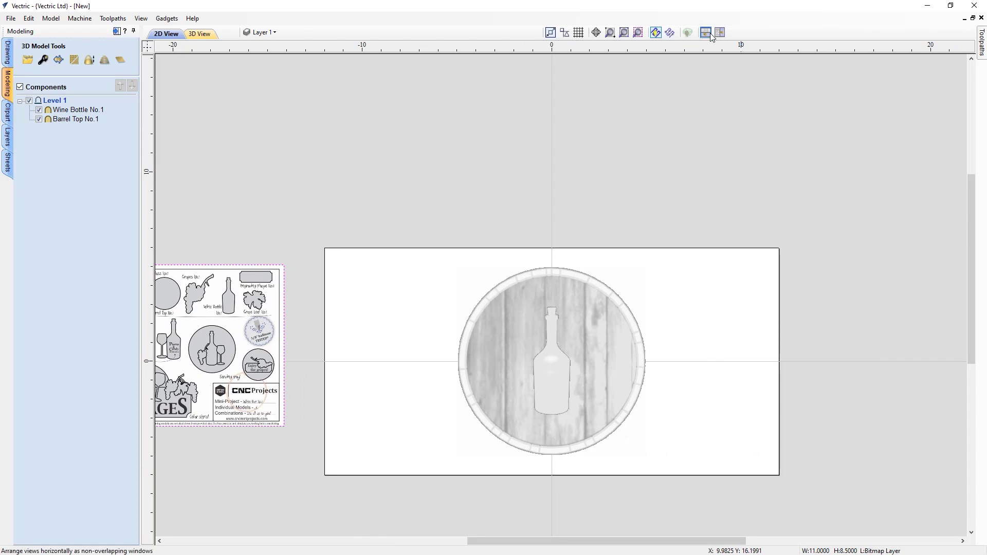
left_click(719, 32)
- Move the wine bottle straight up the barrel top and enlarge it to about 2.6 by 7.5 inches, its neck extending past the rim
left_click(555, 443)
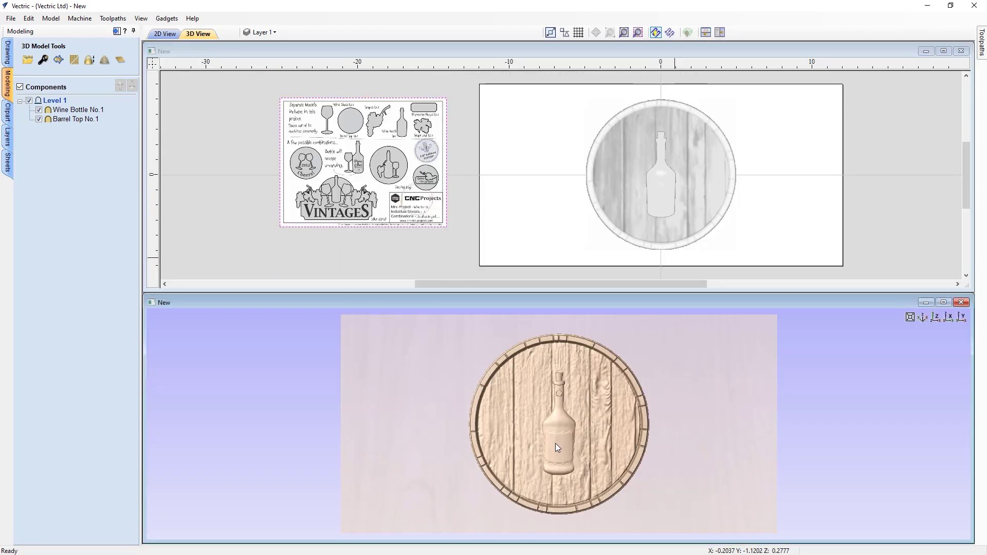
left_click(555, 443)
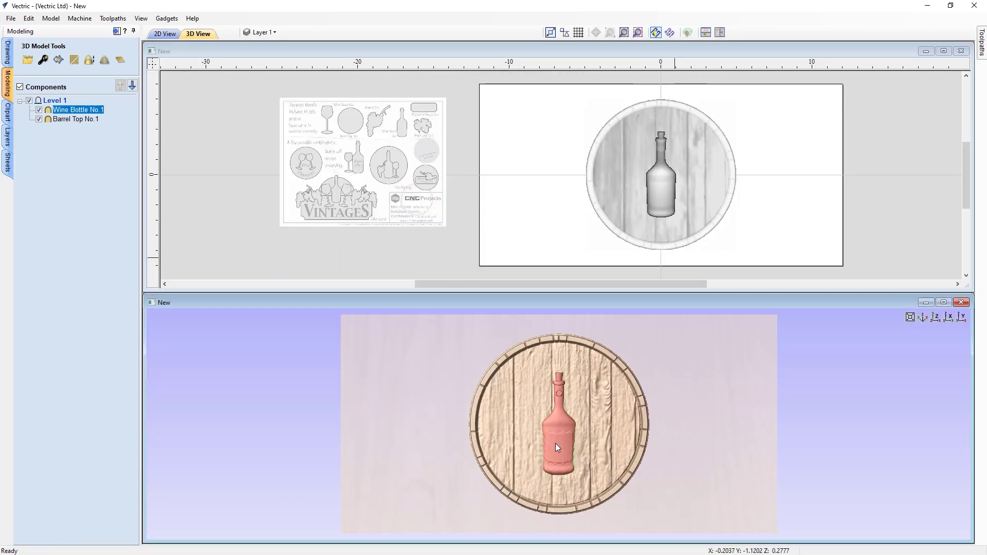
left_click(557, 446)
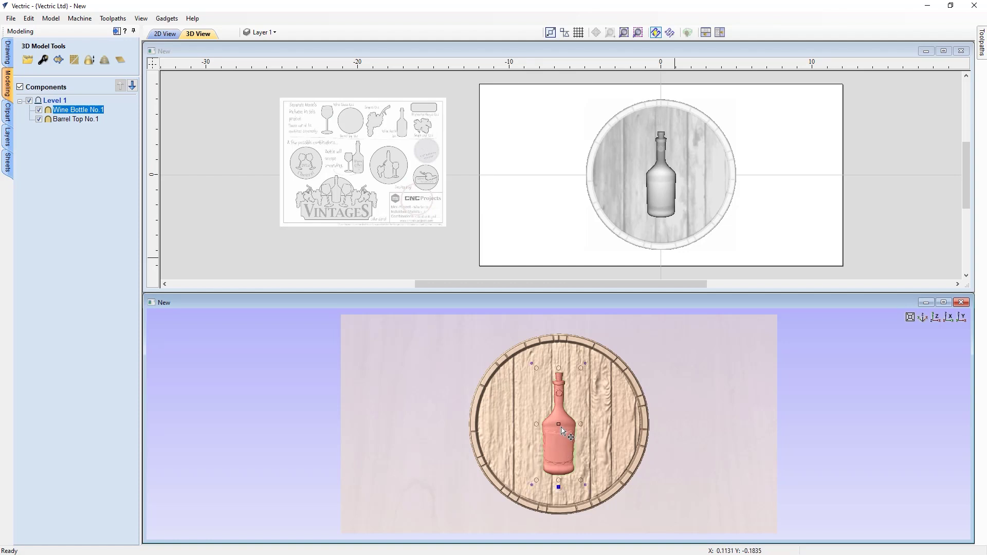
left_click_drag(559, 422, 561, 391)
left_click_drag(581, 448, 582, 452)
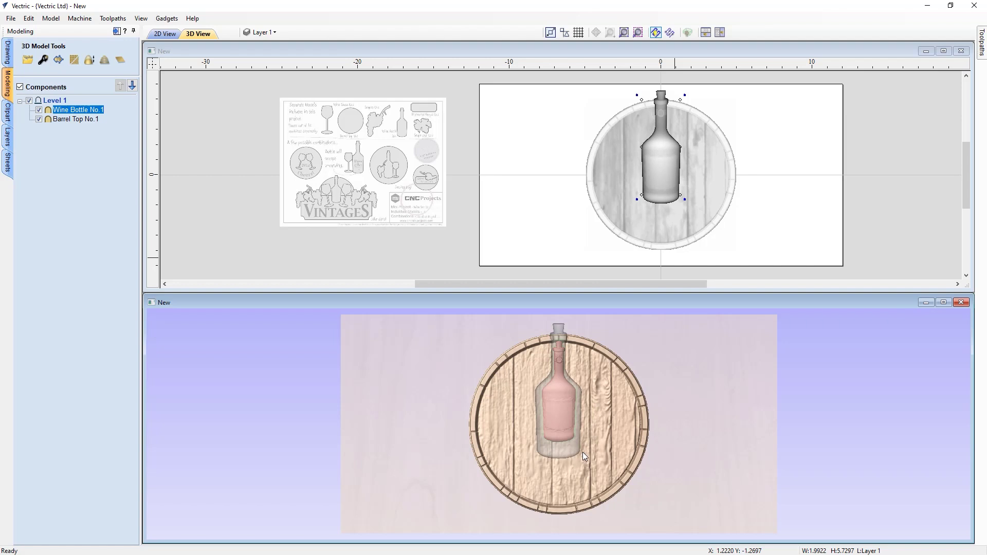
left_click_drag(582, 452, 582, 452)
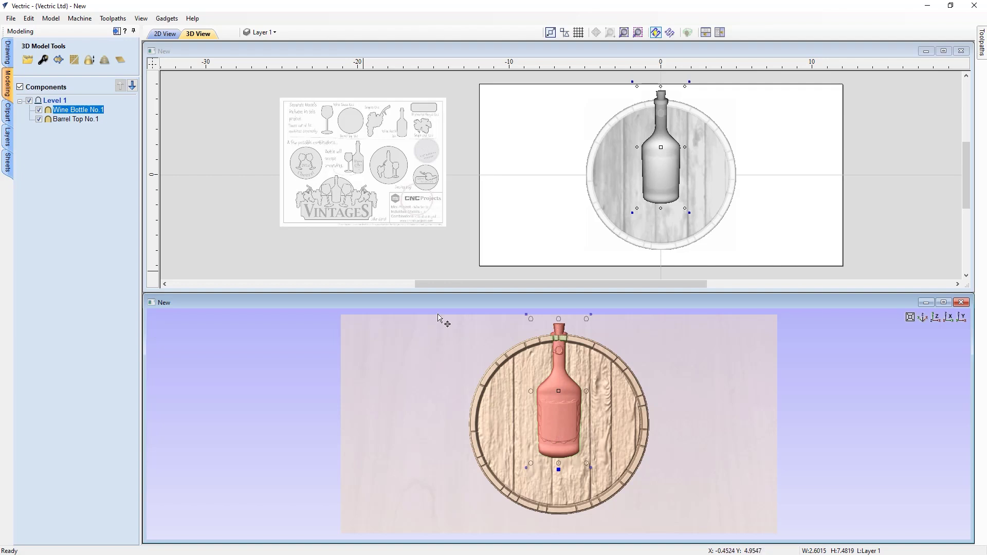
- Set the wine bottle component's shape height to 0.45 inches and its base height to 0.25 inches
left_click(43, 61)
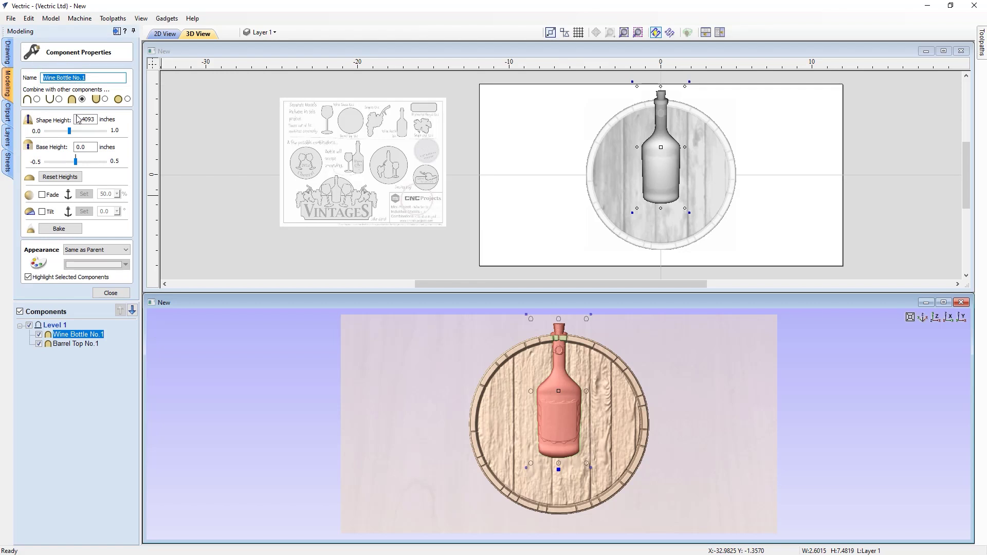
left_click(79, 119)
left_click(90, 147)
left_click(88, 119)
left_click_drag(84, 120, 101, 123)
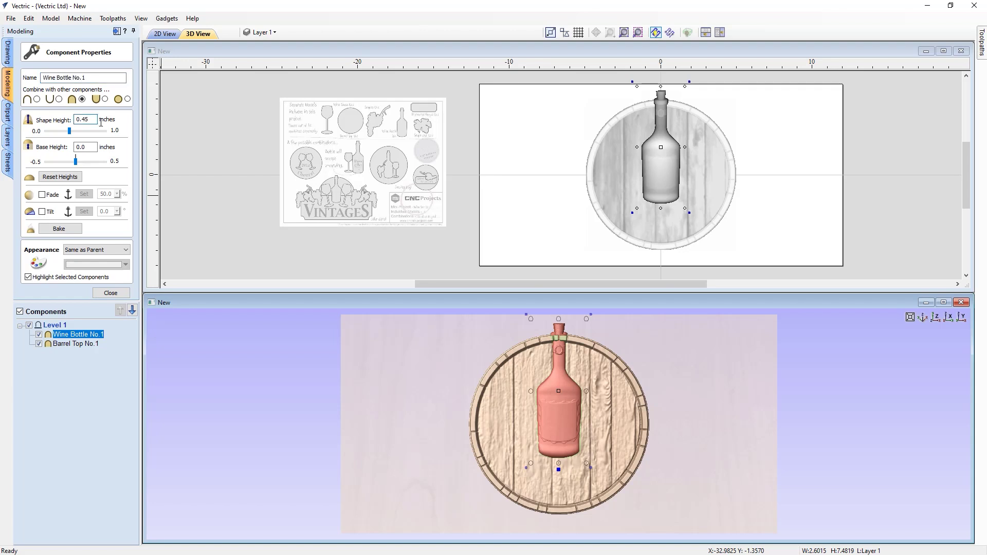
key("Return")
double_click(89, 146)
key("Return")
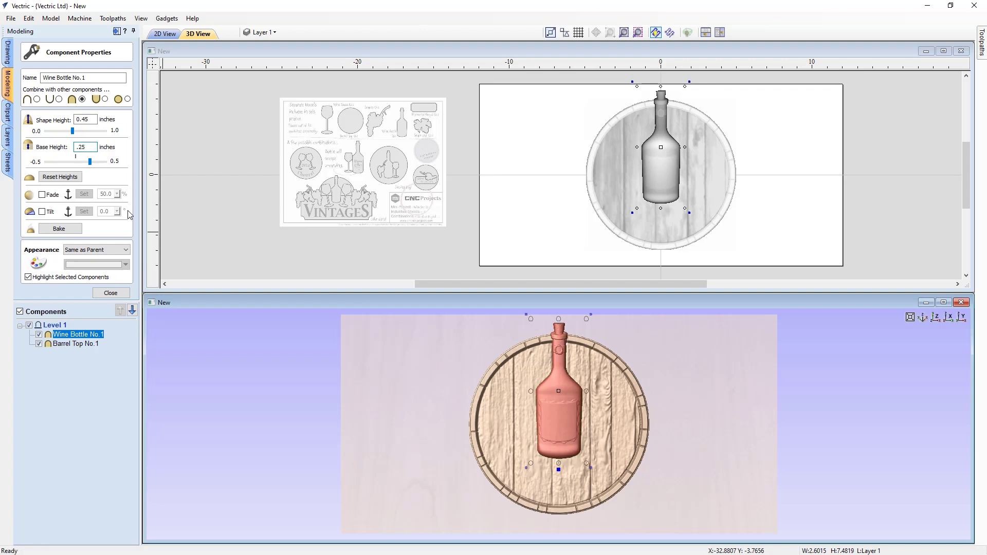
left_click(416, 473)
left_click_drag(422, 498, 380, 406)
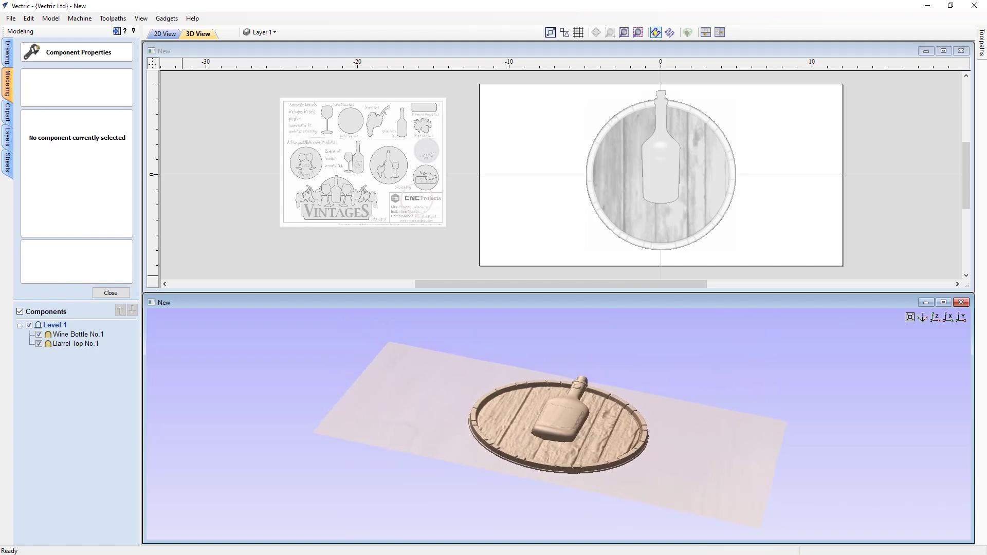
left_click(935, 318)
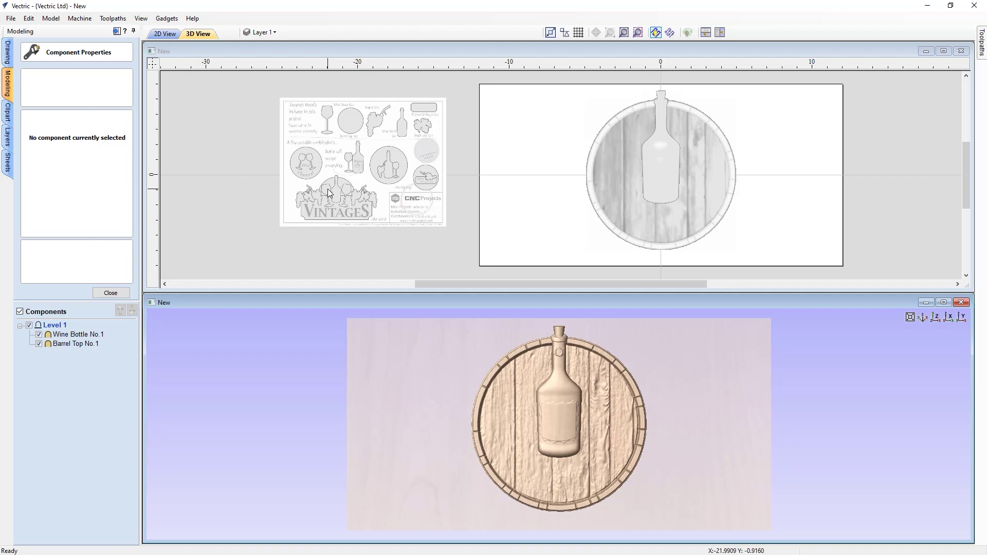
left_click(116, 294)
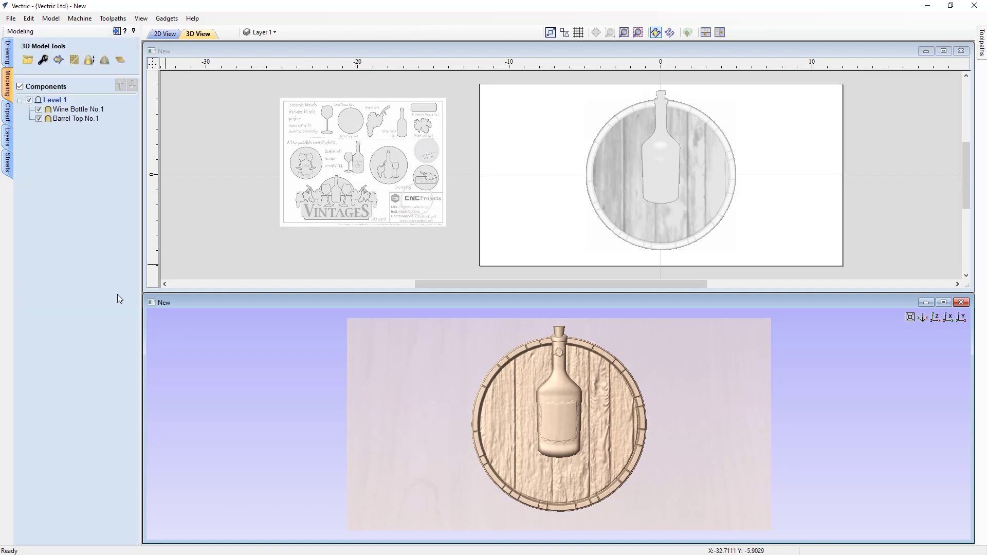
- Add the Wine Glass No.1 clipart at the centre of the job
left_click(8, 122)
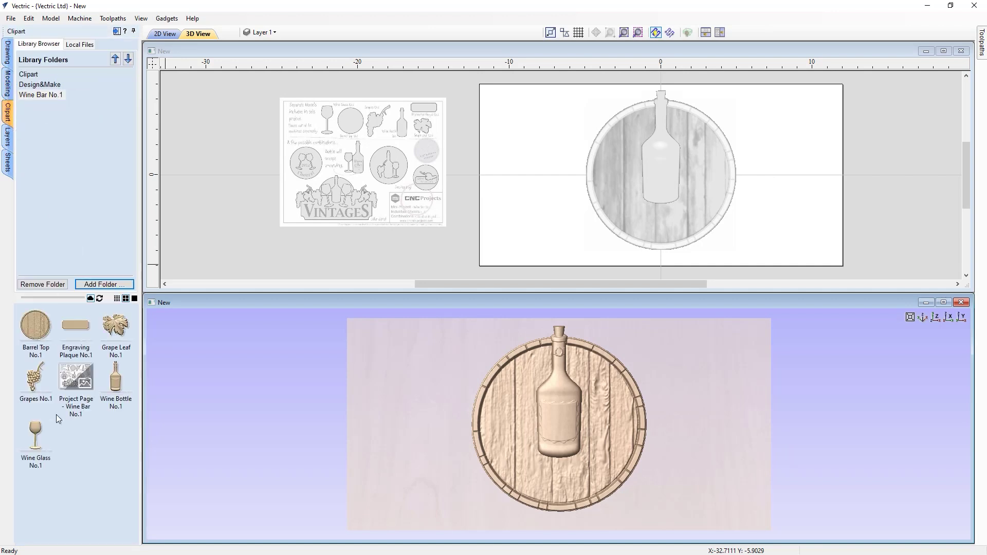
double_click(34, 437)
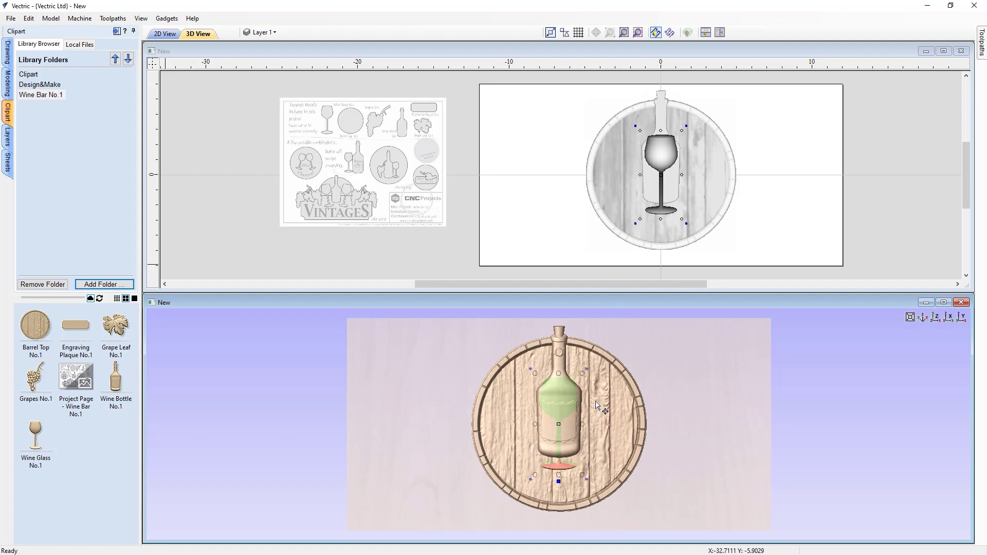
- Move the wine glass to the left of the bottle, tilt it slightly outward, and resize it to about 2.5 by 4.9 inches with its foot meeting the bottle base
left_click_drag(561, 423, 517, 415)
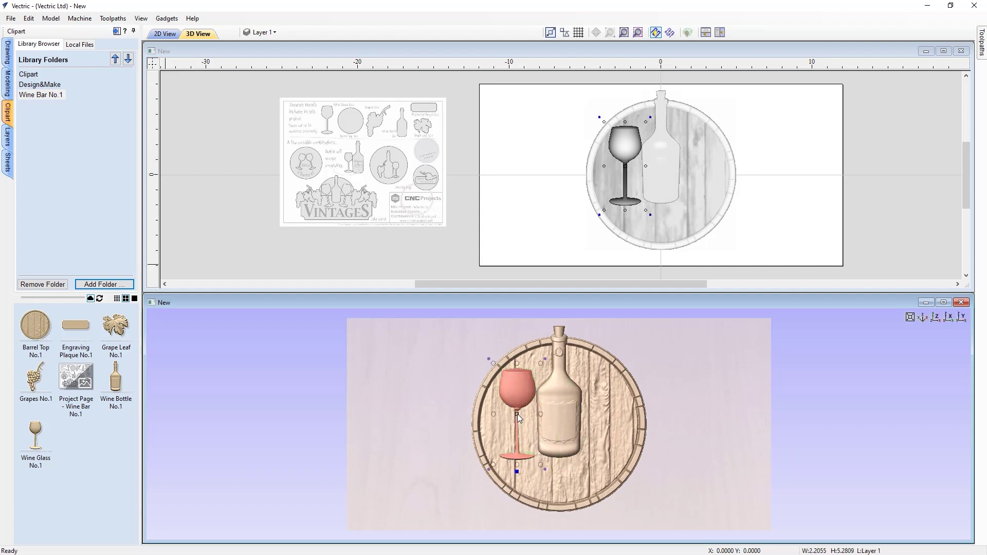
left_click_drag(517, 466, 556, 455)
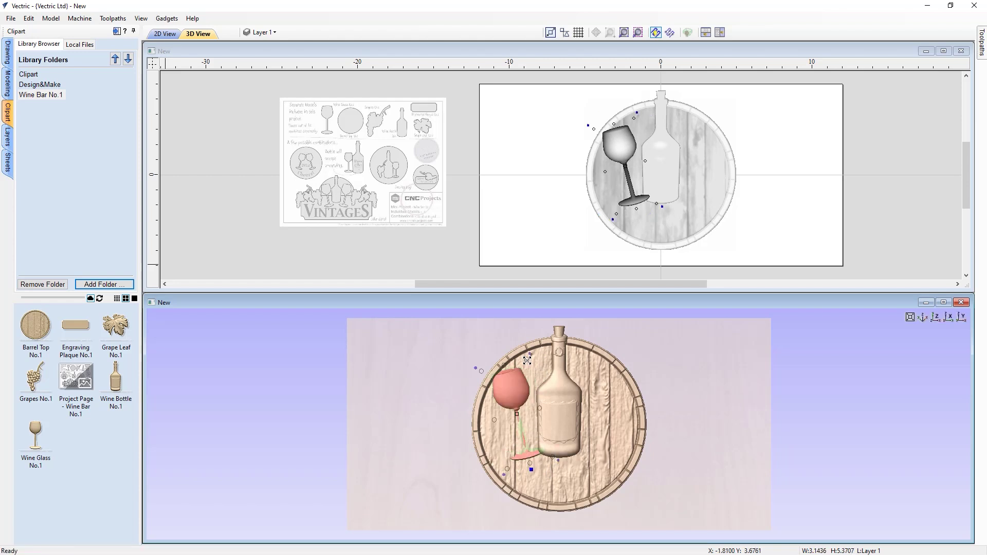
left_click_drag(527, 357, 522, 370)
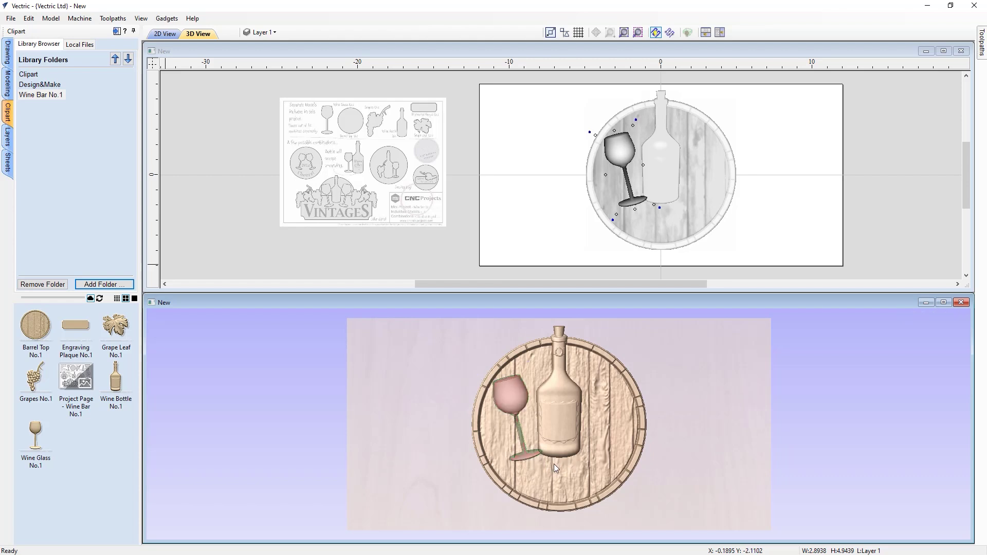
left_click(535, 440)
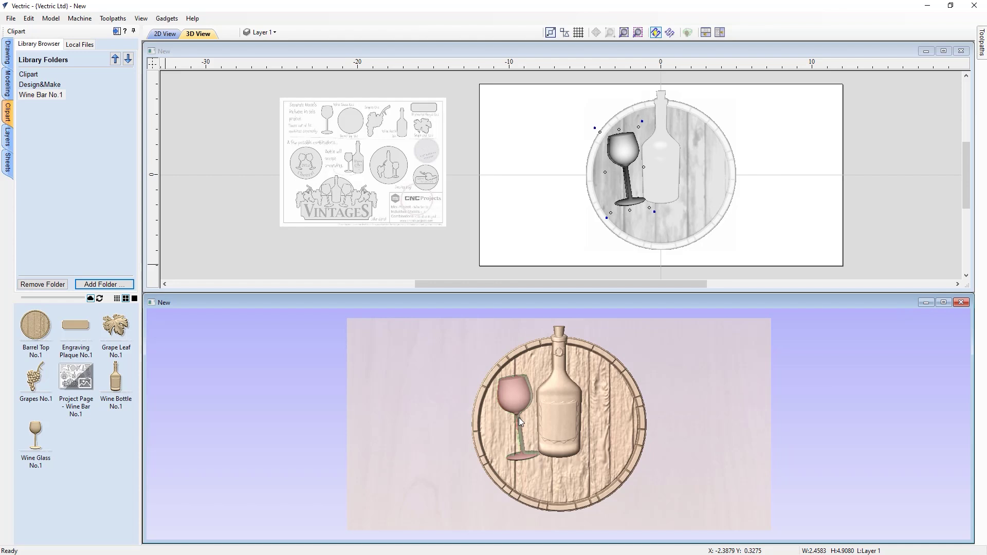
left_click(520, 417)
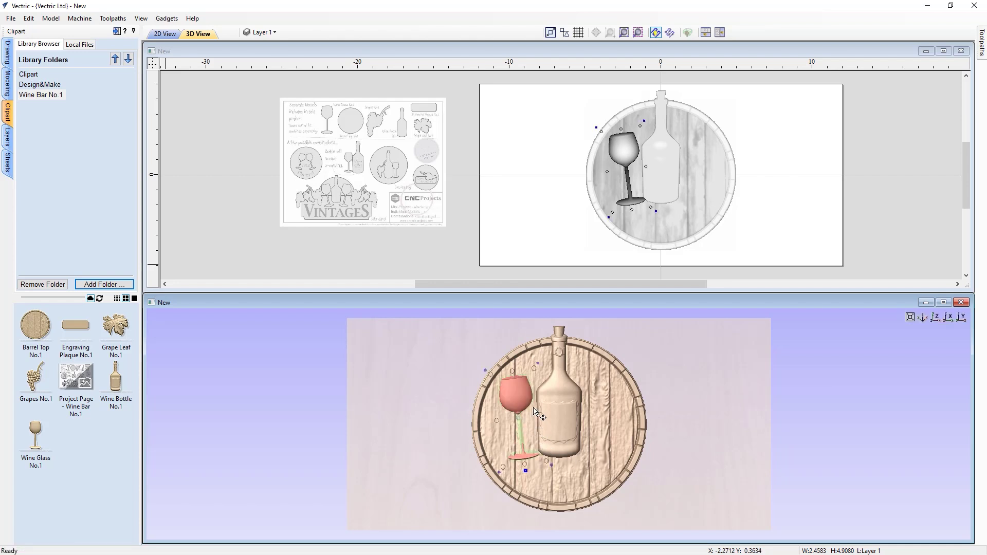
left_click_drag(535, 412, 535, 409)
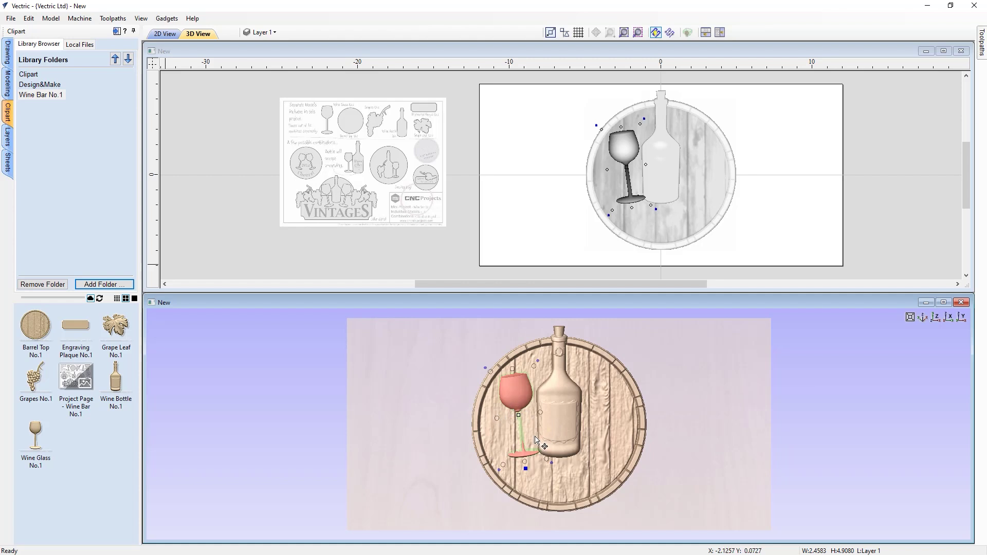
scroll(506, 429, "up", 4)
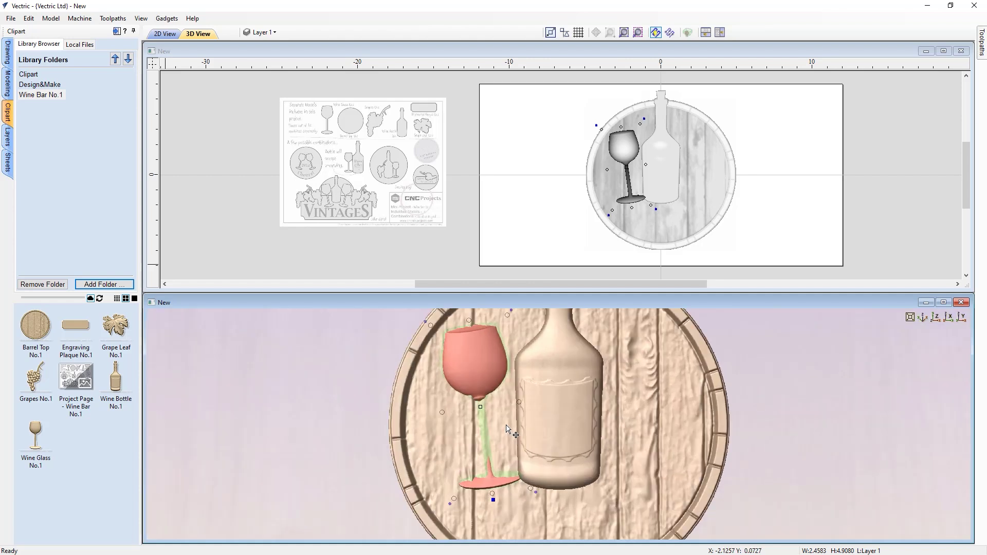
scroll(506, 429, "down", 1)
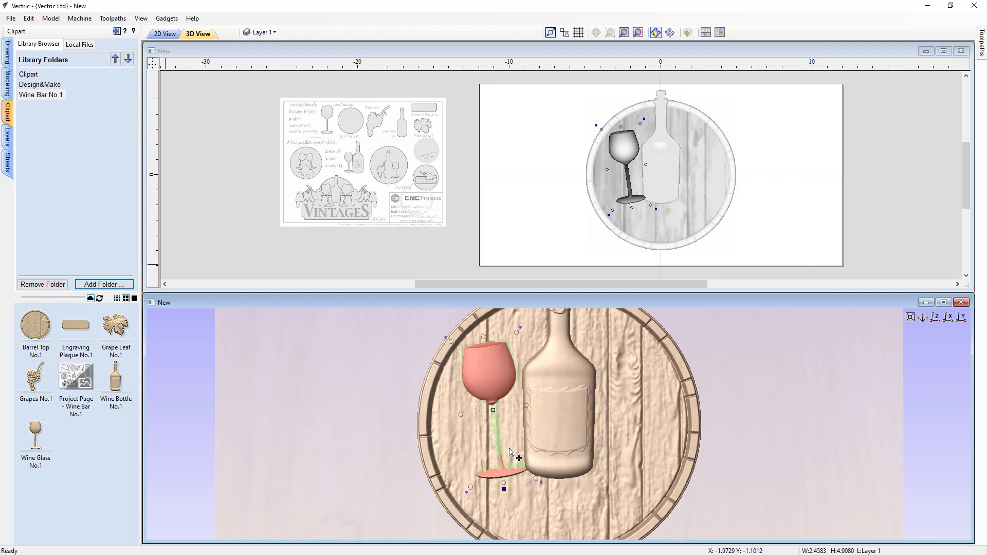
left_click(348, 462)
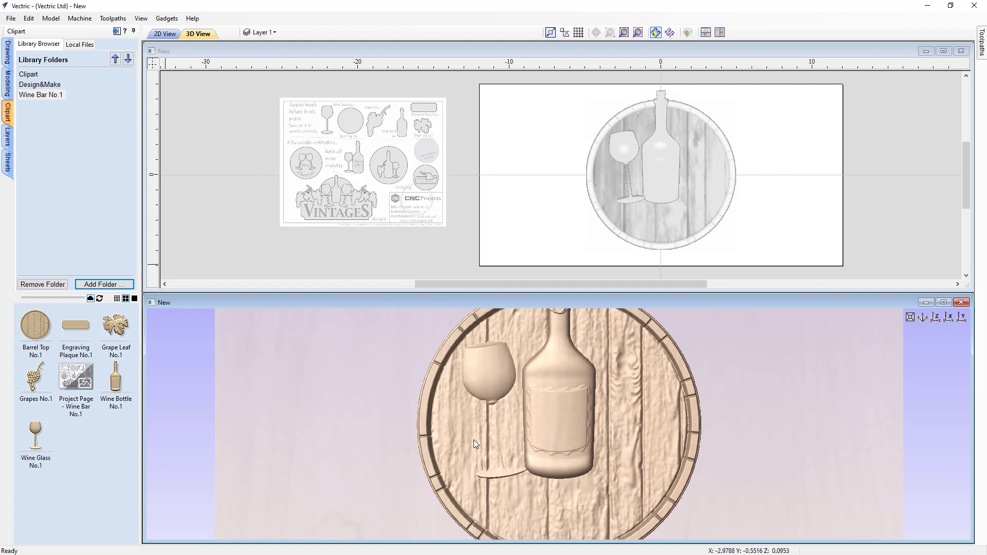
- Set the wine glass component's base height to 0.1 inches
left_click(490, 377)
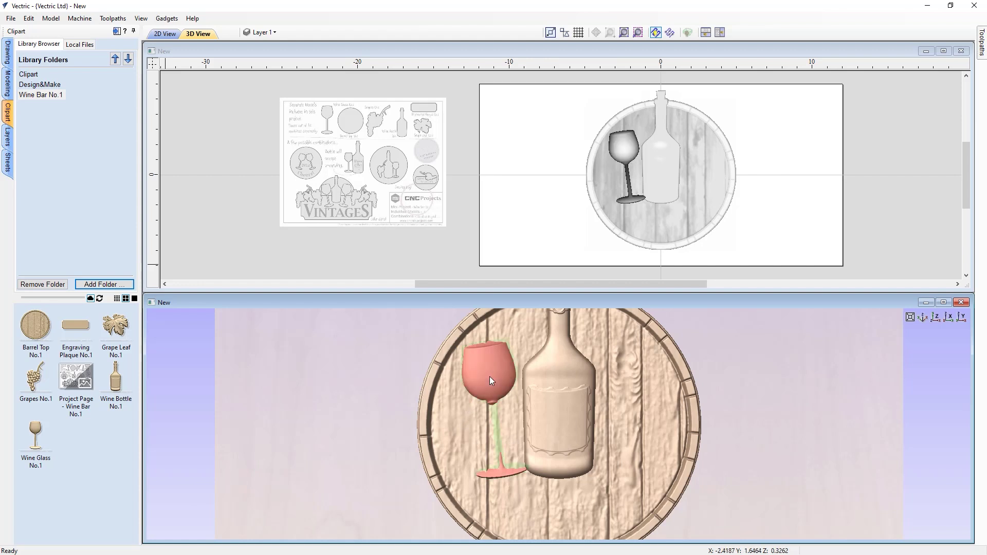
left_click(12, 82)
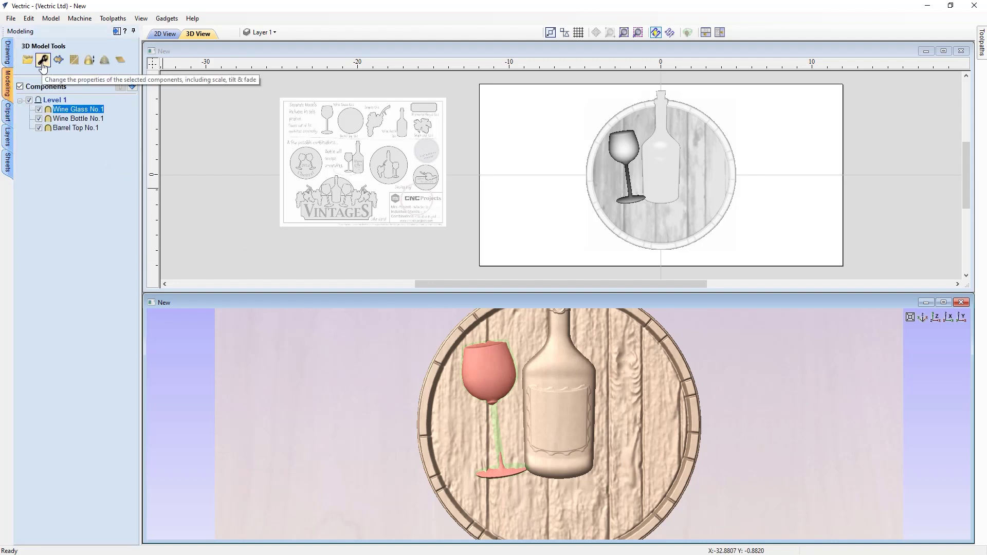
left_click(43, 61)
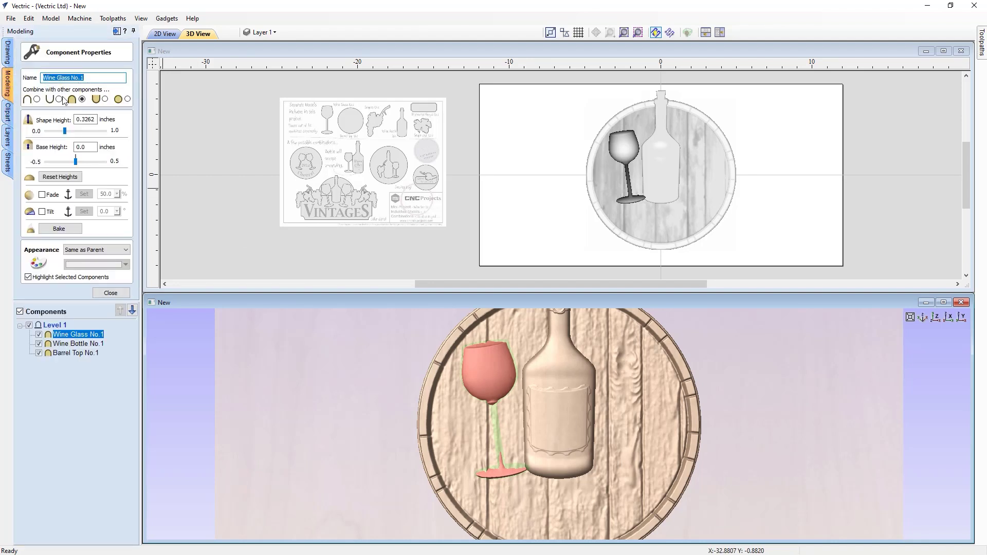
left_click(81, 148)
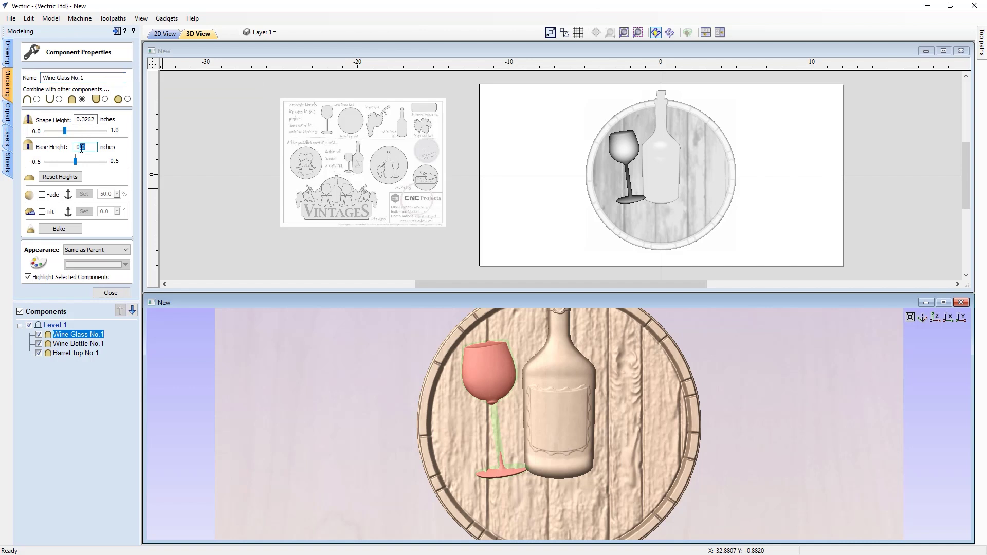
type("1")
key("Return")
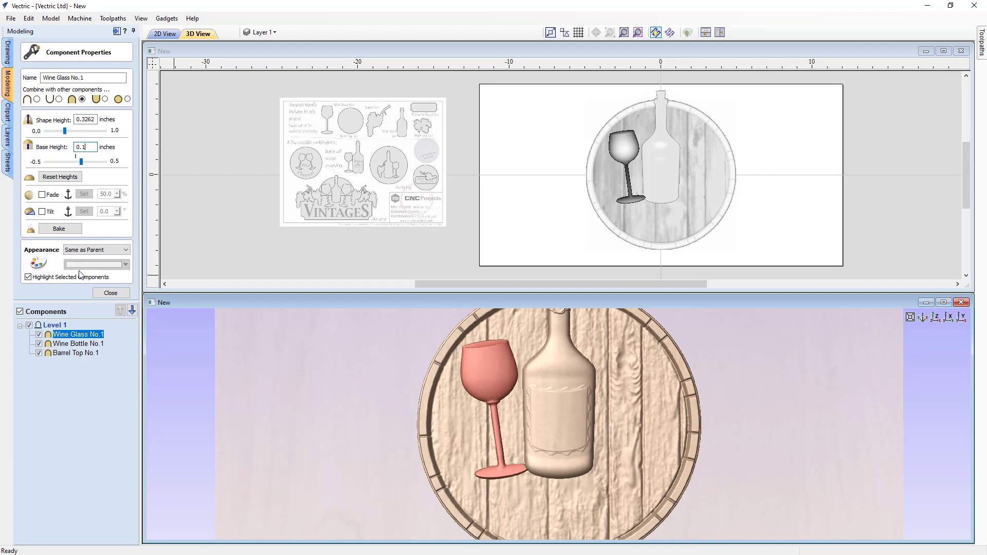
left_click(107, 293)
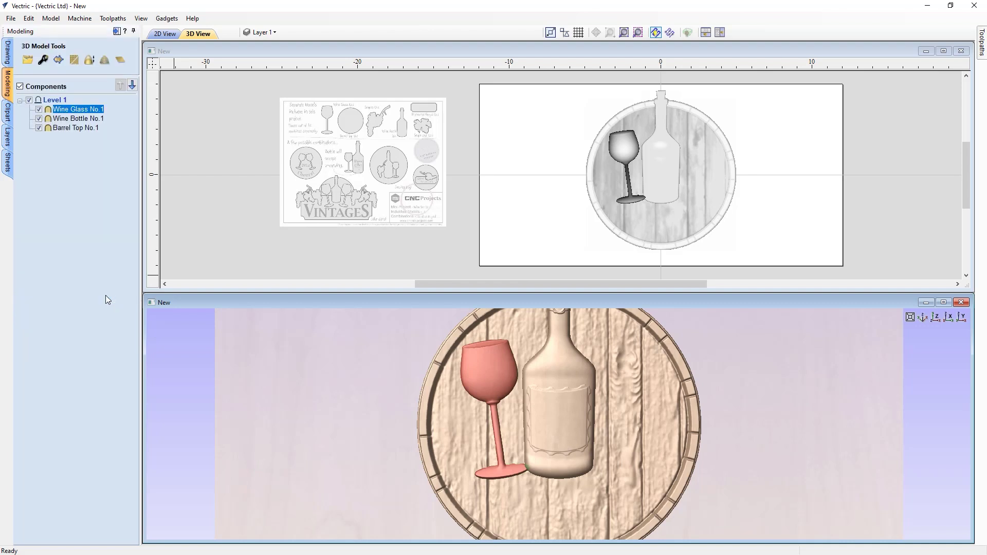
- Create a horizontally mirrored copy of the wine glass about the job center, and maximize the 3D view
left_click(498, 384)
left_click(7, 57)
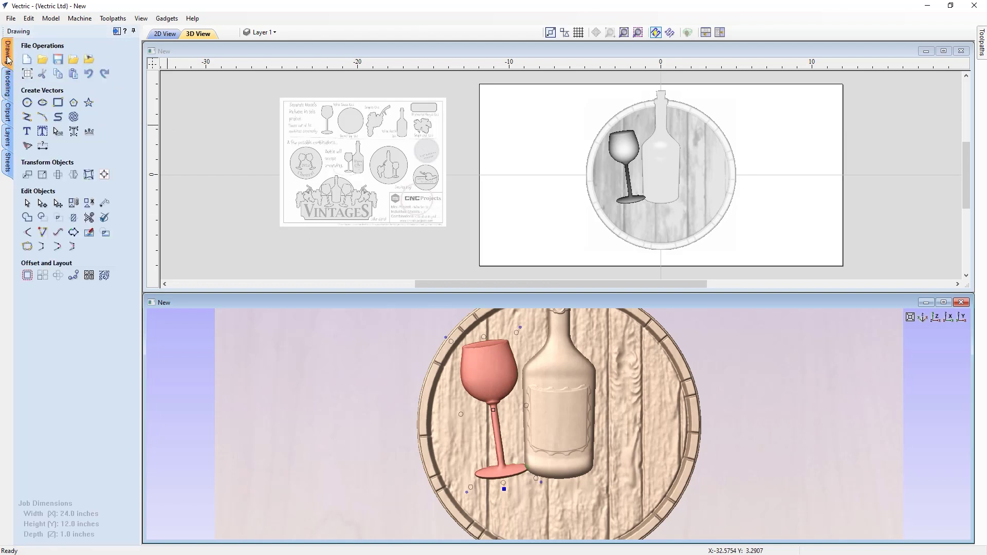
left_click(75, 176)
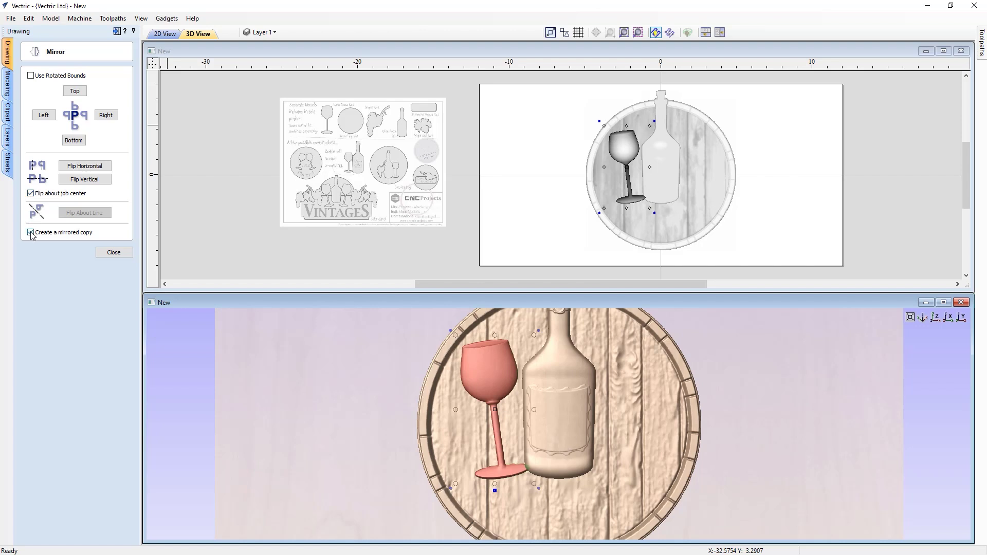
left_click(79, 170)
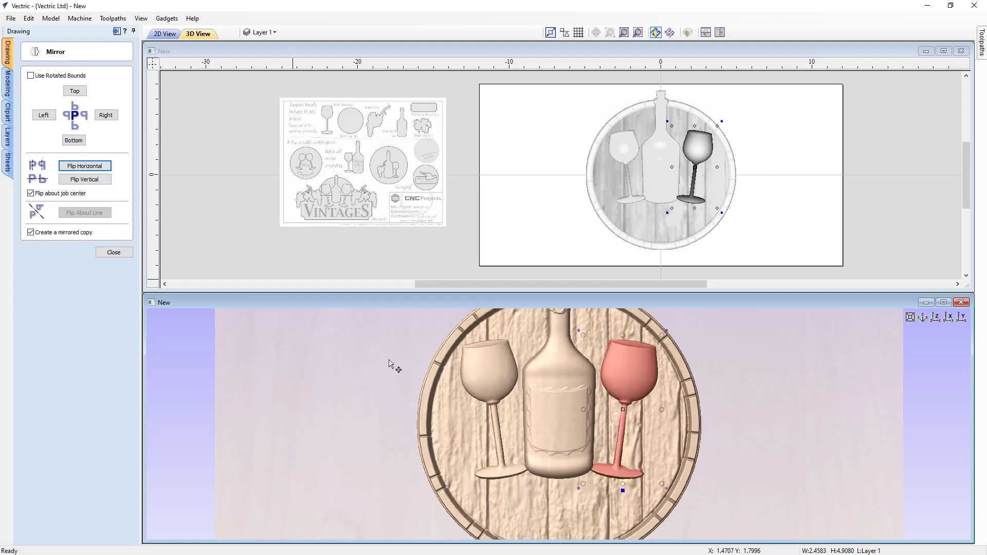
left_click(390, 364)
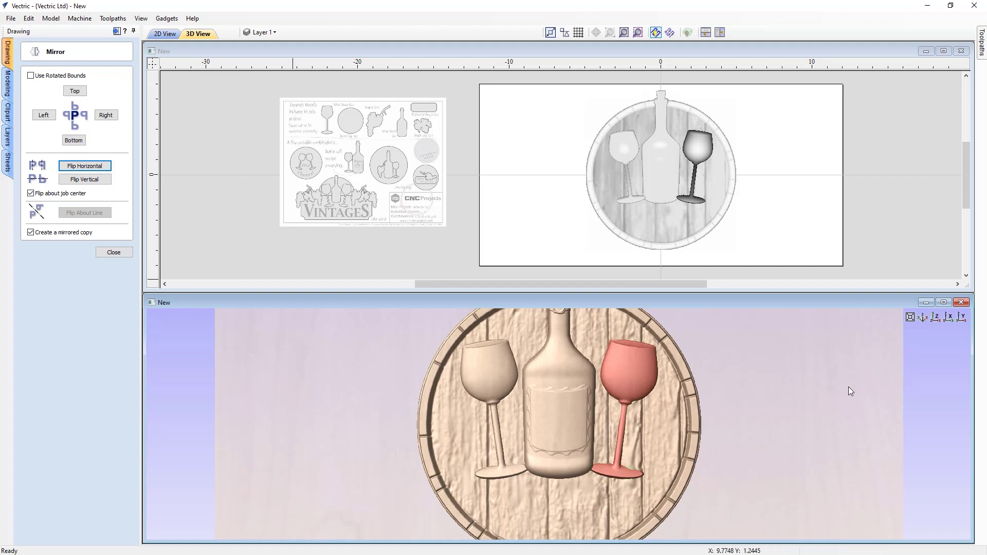
left_click(944, 303)
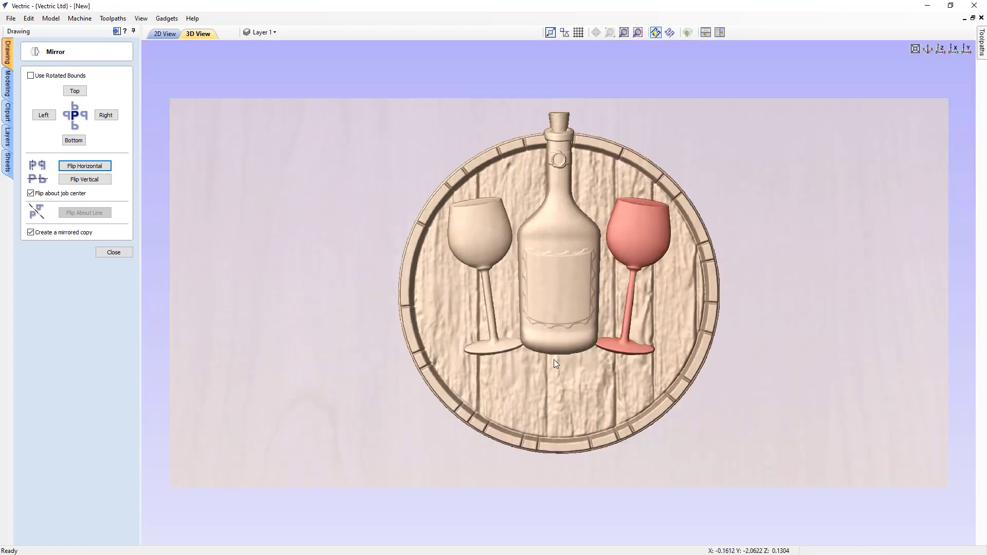
left_click(114, 252)
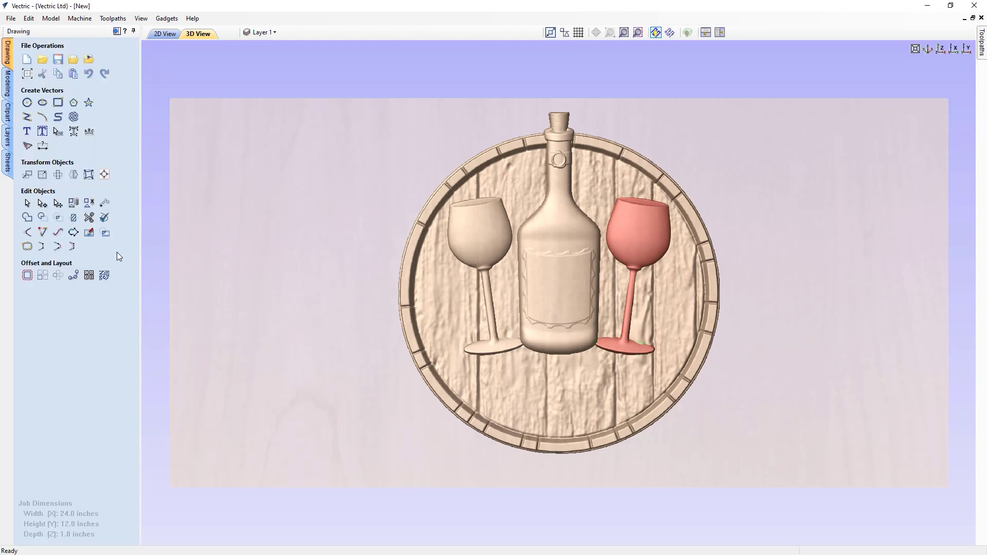
- Add the Engraving Plaque No.1 clipart and enlarge it about its centre to about 21.5 by 7.4 inches
left_click(6, 119)
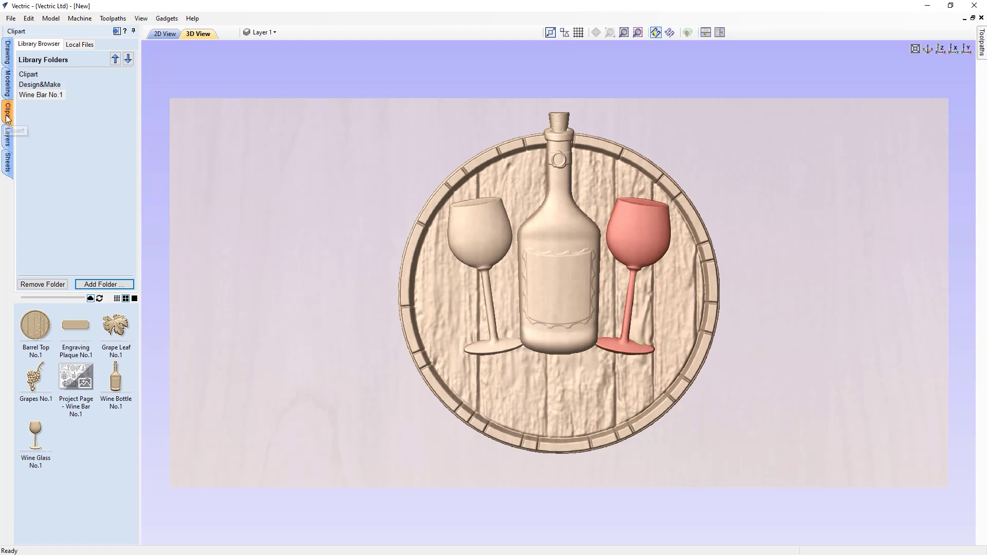
double_click(76, 330)
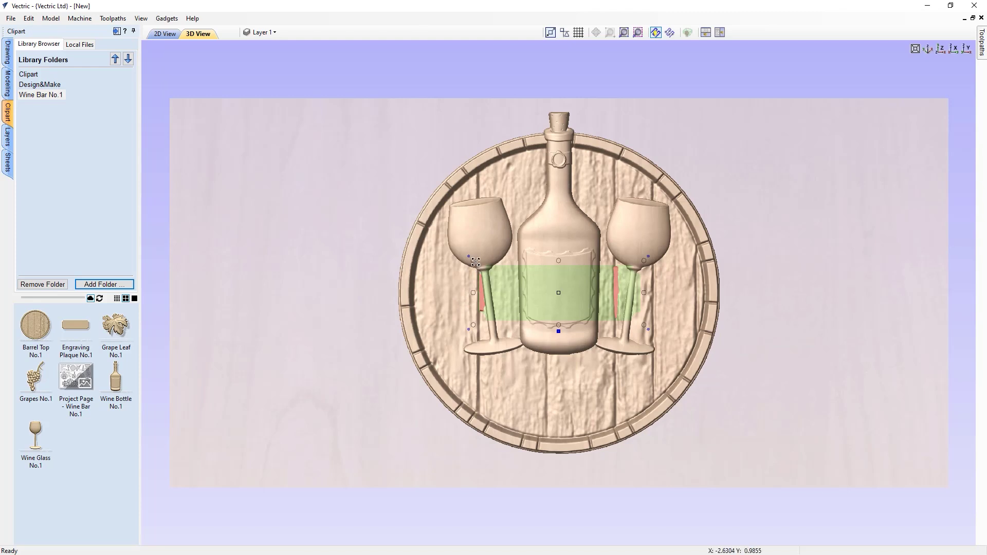
left_click_drag(474, 261, 201, 173)
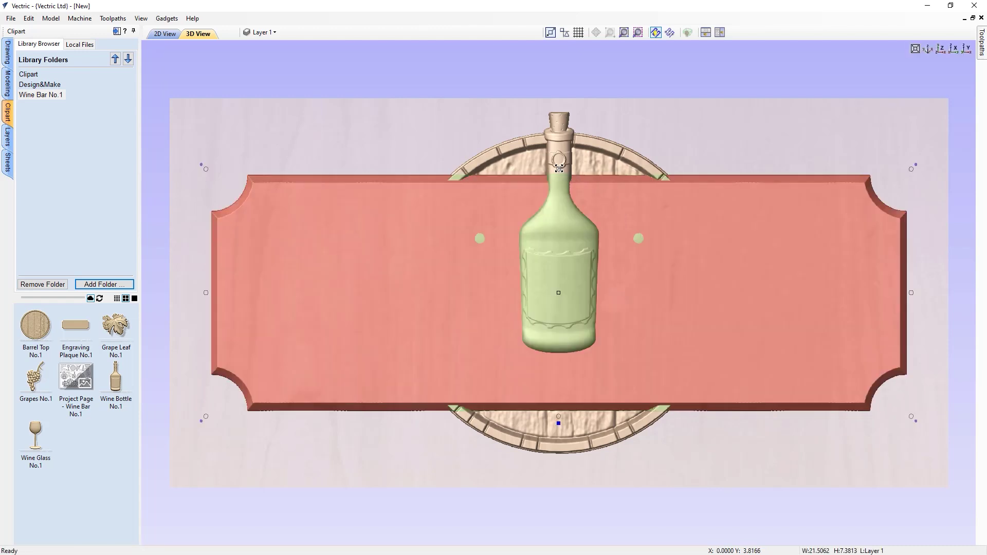
- Try different heights for the engraving plaque by stretching its upper edge, ending at about 5.9 inches tall
left_click_drag(559, 168, 540, 189)
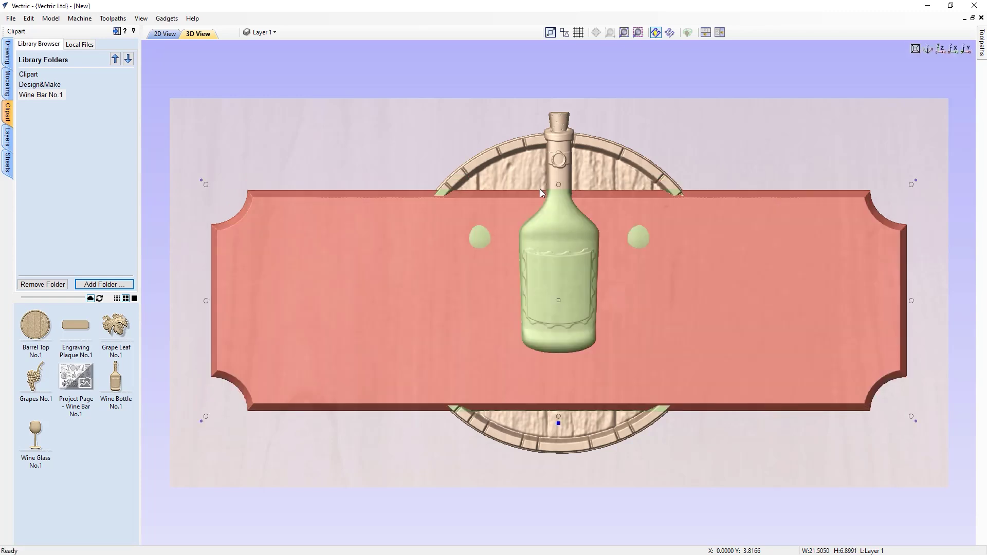
left_click_drag(559, 185, 546, 165)
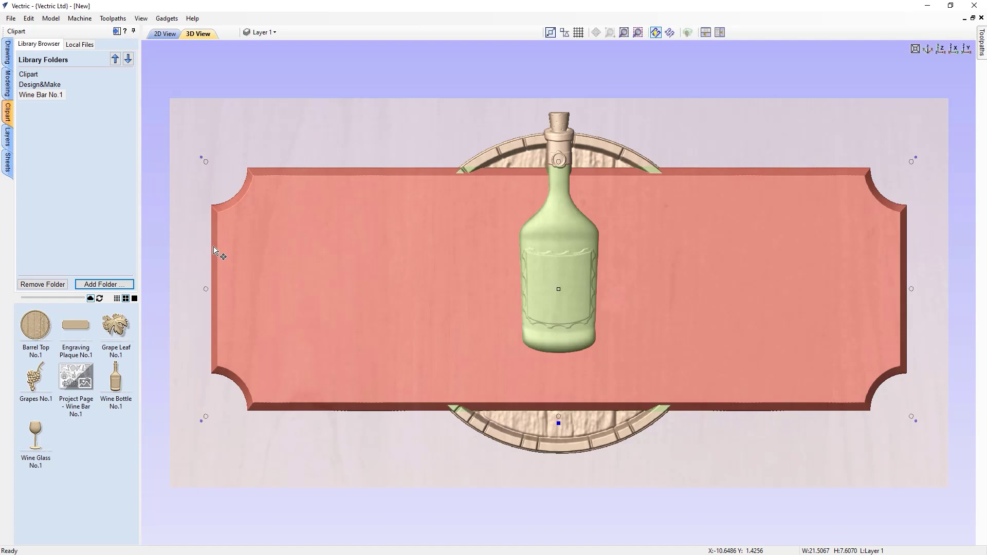
left_click_drag(559, 160, 561, 143)
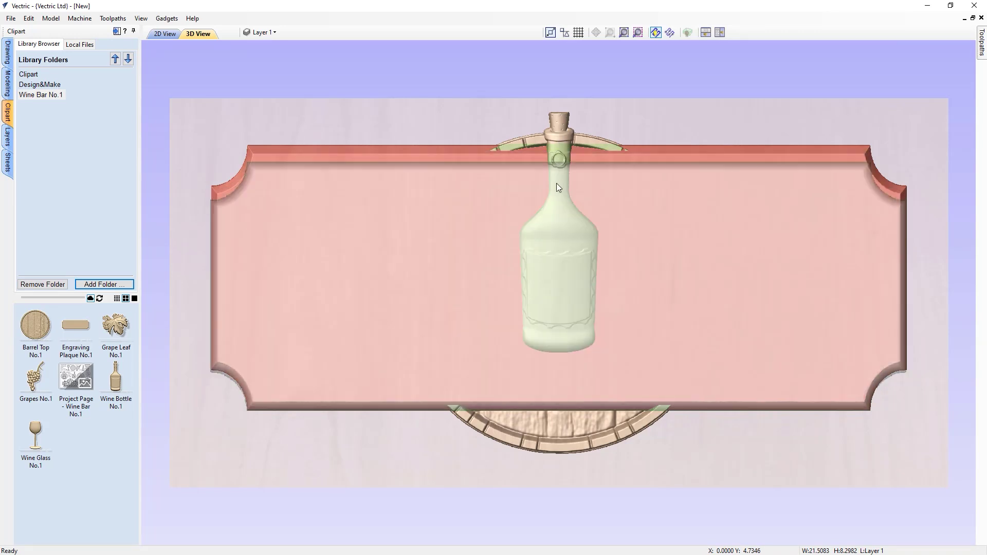
key("ctrl+z")
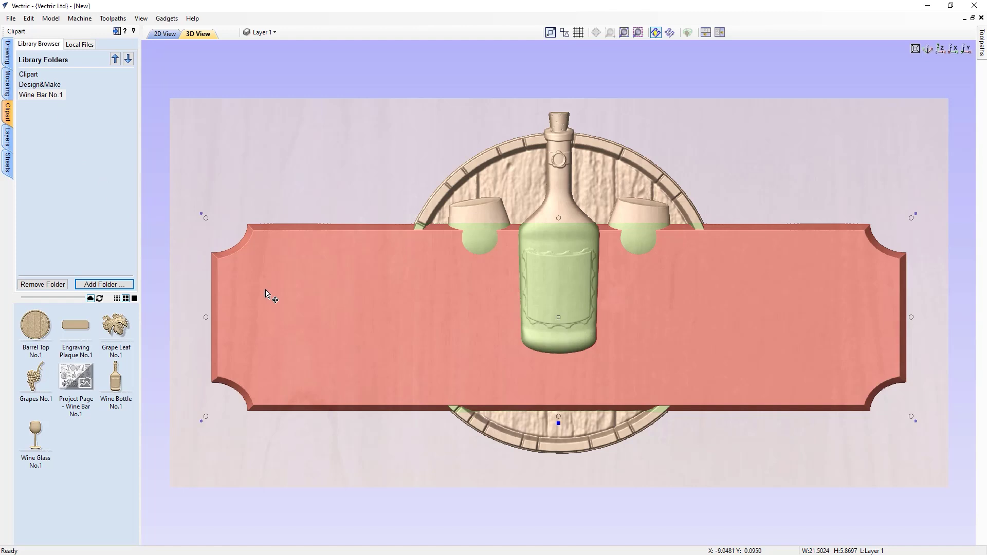
- Set the engraving plaque's size to 18 inches wide and 5 inches high, with width and height unlinked
key("F10")
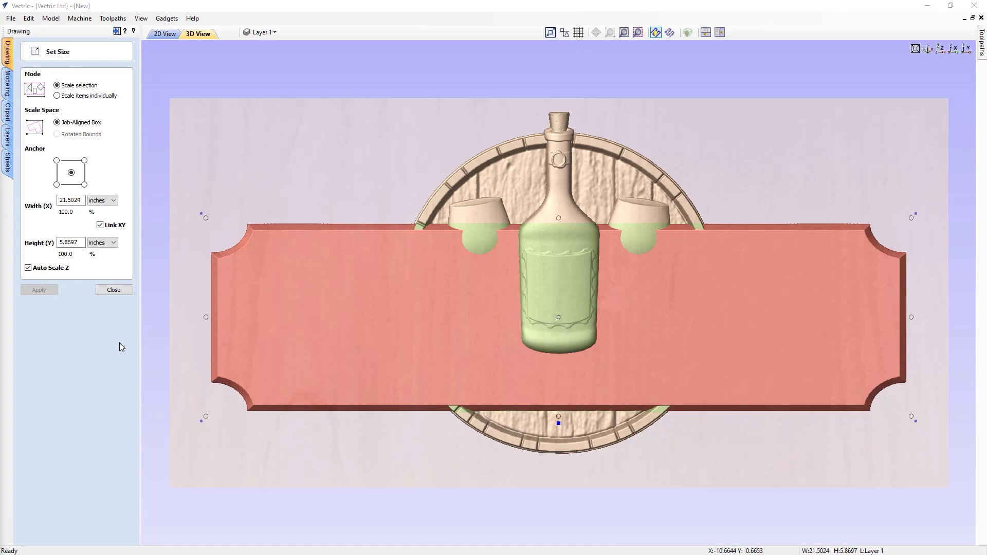
left_click_drag(81, 200, 58, 196)
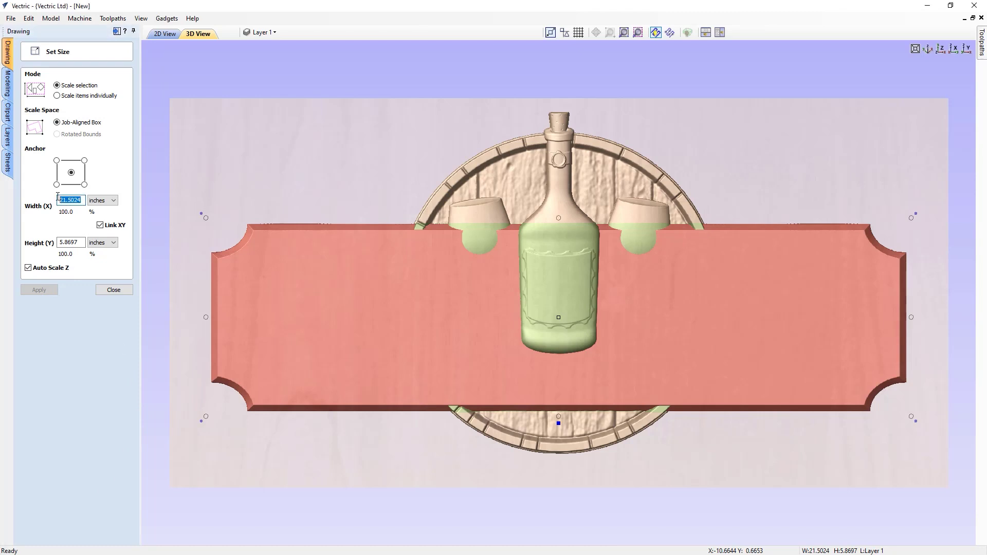
type("18")
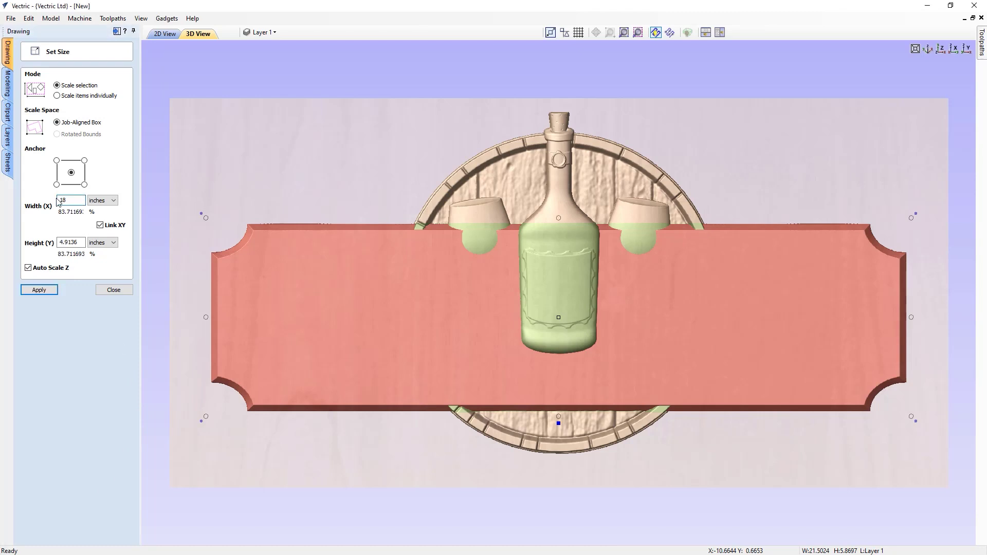
left_click(106, 225)
left_click_drag(79, 243, 48, 242)
type("5")
left_click(49, 289)
left_click(109, 291)
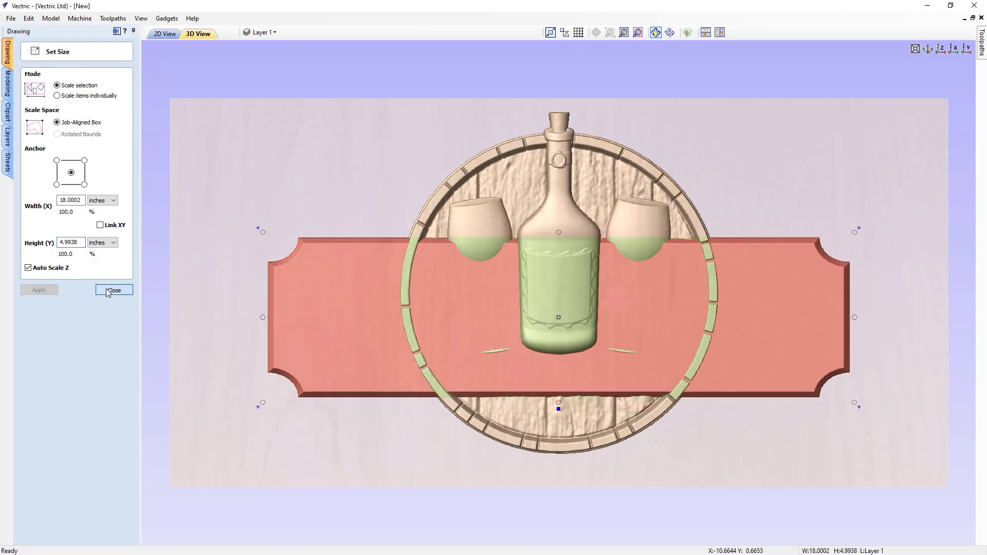
- Move the engraving plaque straight down so its lower edge lines up with the bottom of the barrel rim
left_click(388, 342)
key("Escape")
left_click_drag(560, 316, 556, 371)
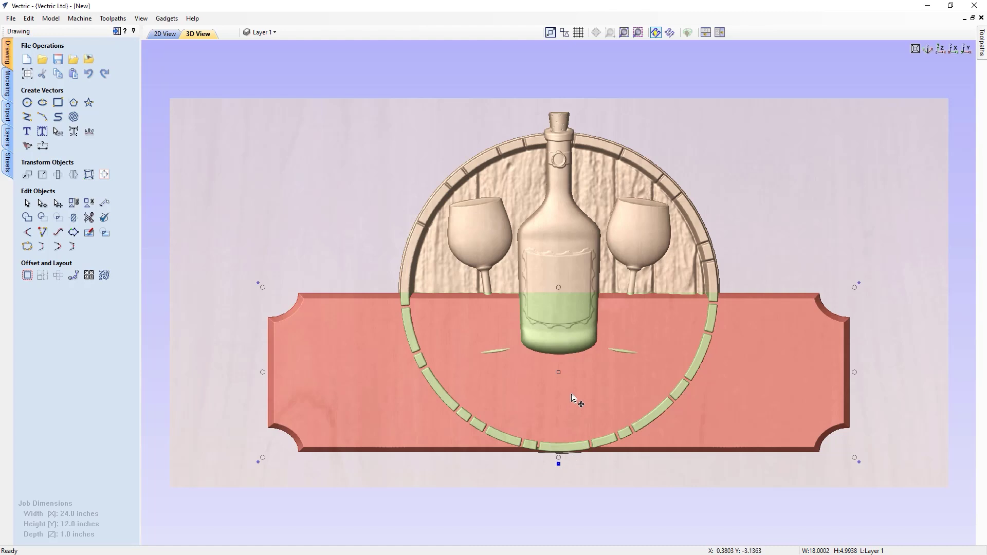
key("Escape")
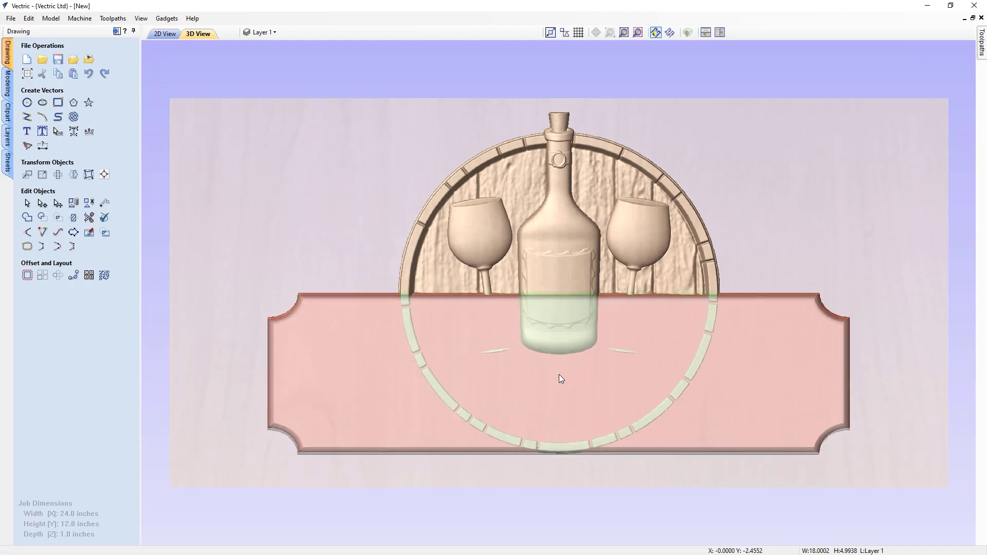
left_click(560, 375)
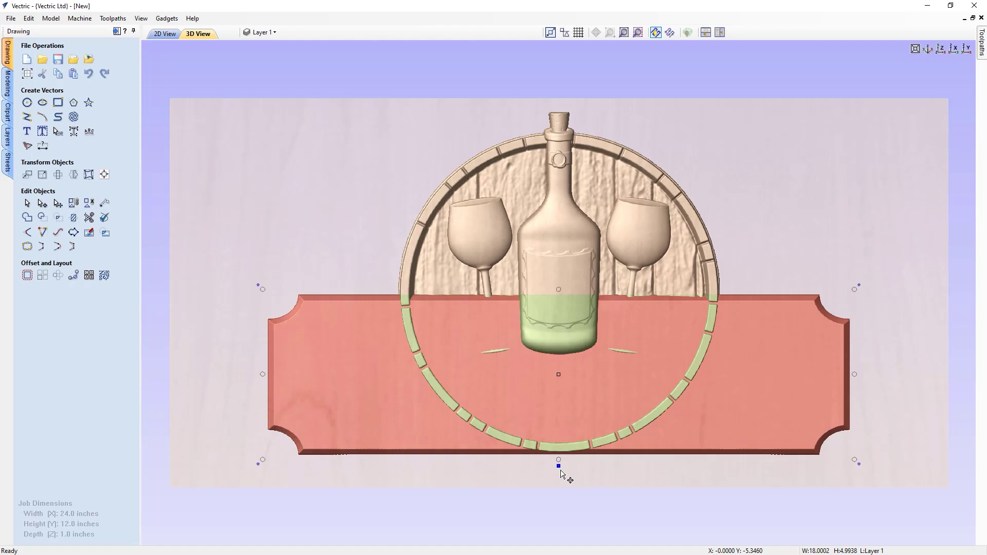
- Open the engraving plaque's quick shape and base height settings clear of the model, and view its full component properties
mouse_move(560, 467)
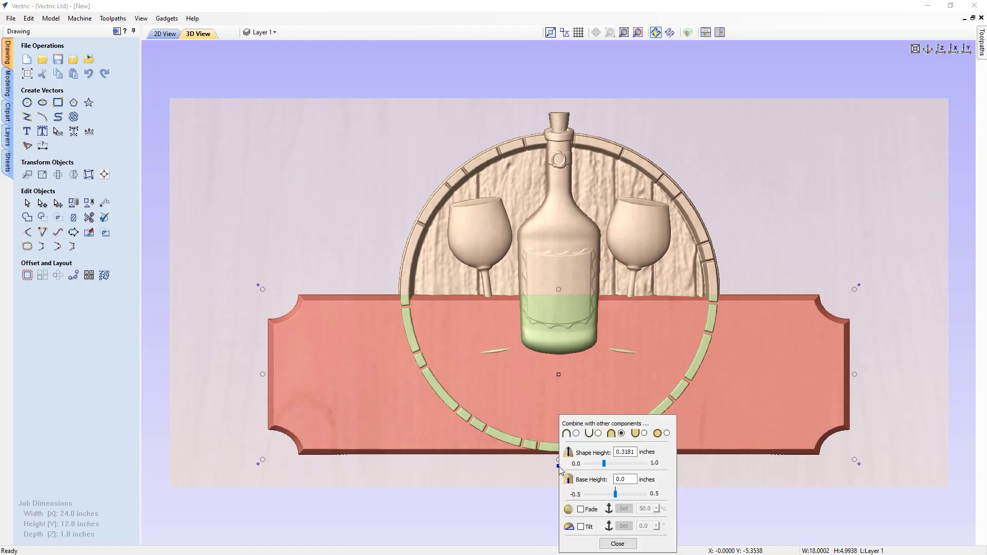
left_click_drag(614, 425, 809, 122)
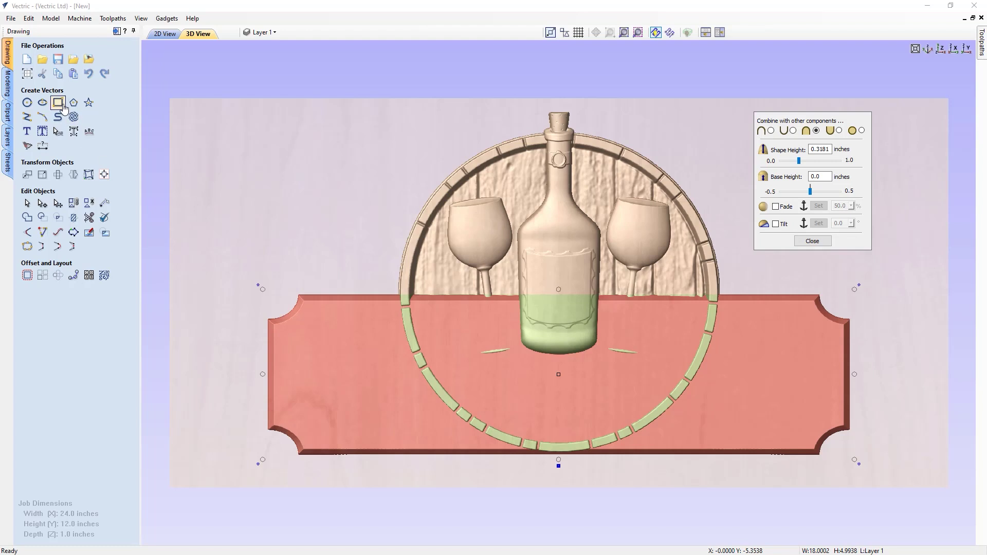
left_click(9, 83)
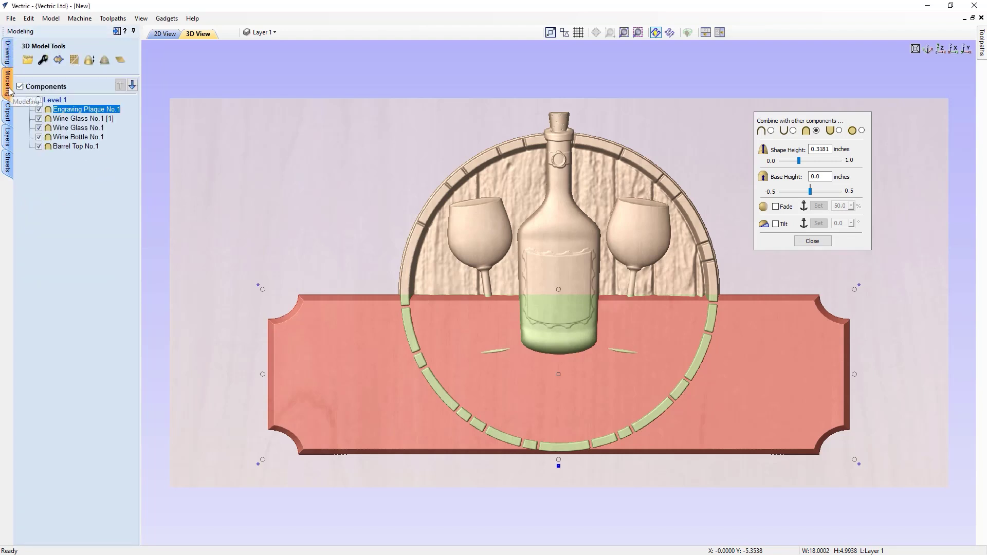
left_click(42, 62)
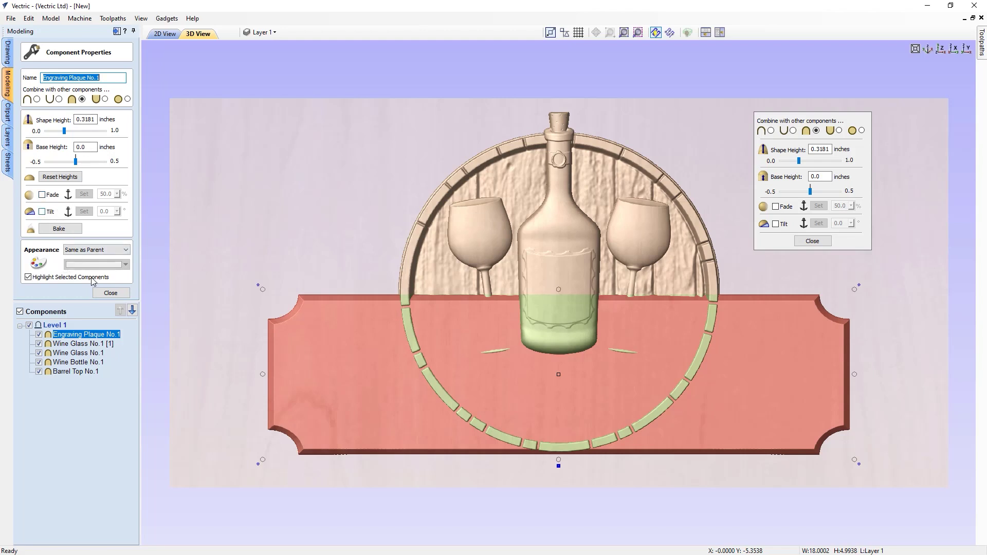
left_click(110, 292)
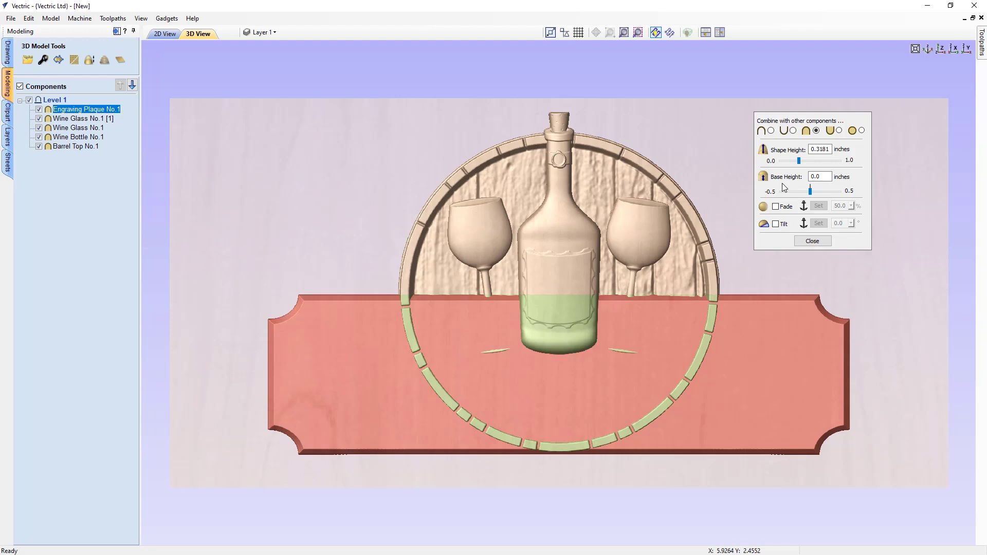
- Try base heights of 0.1, 0.15 and 0.175 inches for the engraving plaque
left_click(811, 177)
double_click(812, 177)
type("1")
key("Return")
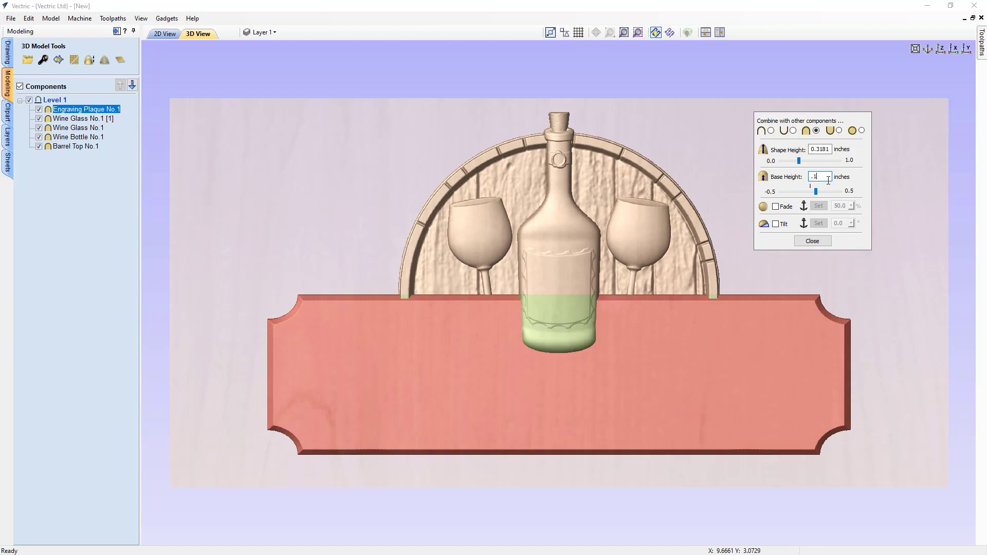
type(".15")
key("Return")
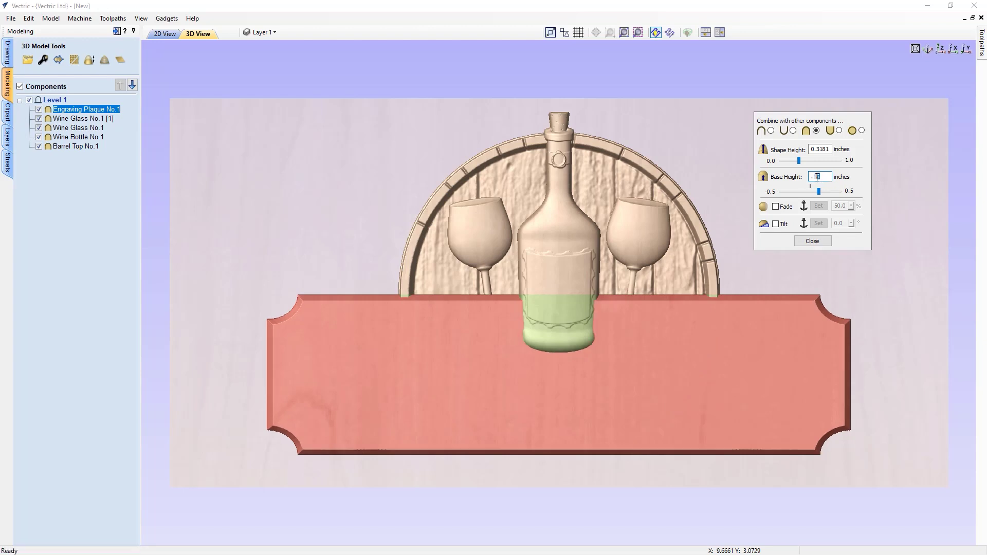
key("space")
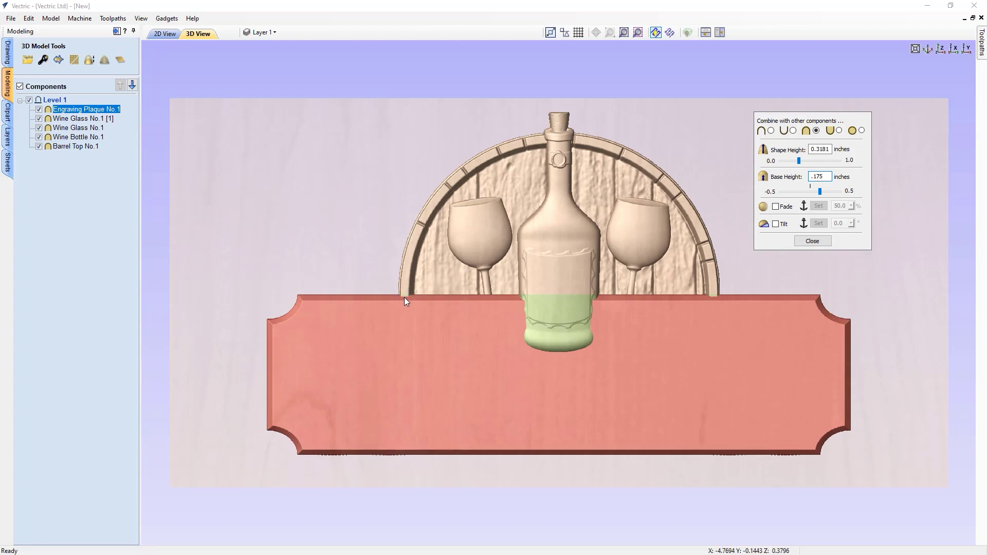
- Set the engraving plaque's base height to 0.2 inches and deselect it
double_click(816, 177)
type("2")
key("Return")
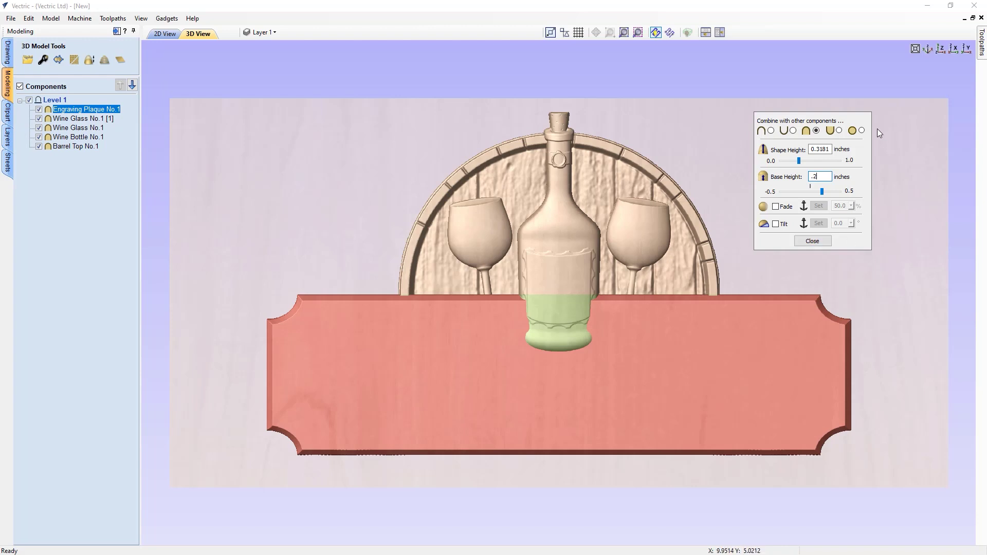
left_click(772, 267)
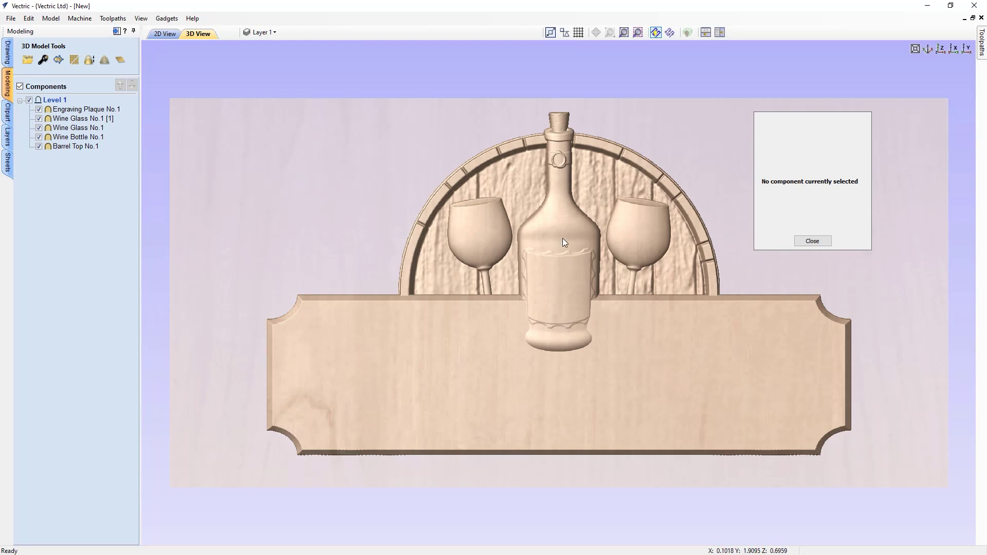
- Enable tilt on the wine bottle, with its direction running from the cork down to the base, at an angle of 1 degree
left_click(553, 272)
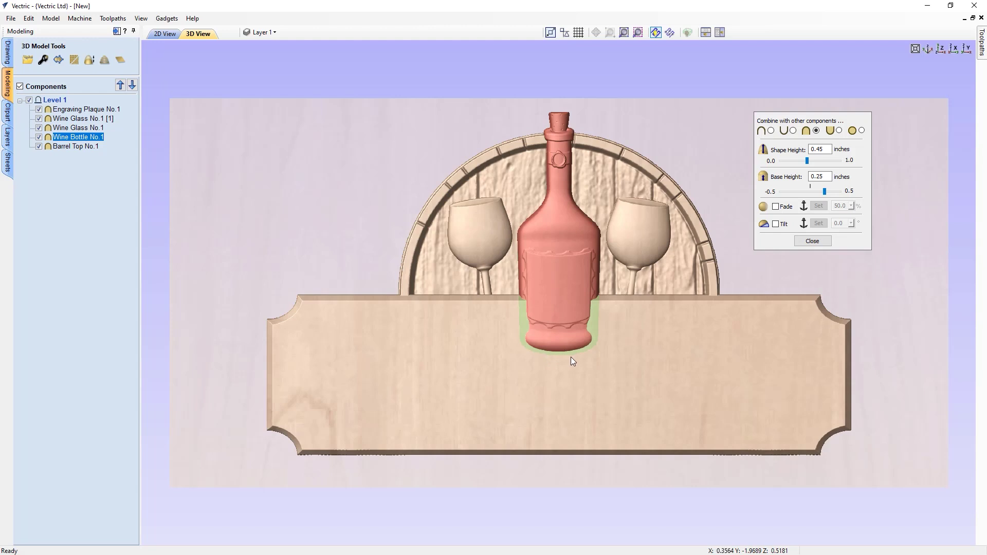
left_click(776, 224)
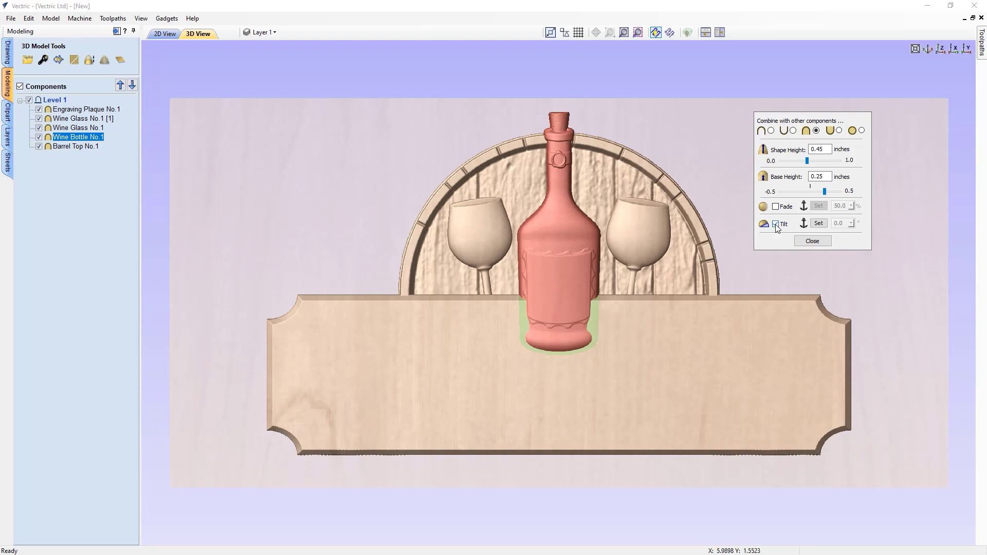
left_click(818, 224)
left_click(559, 110)
left_click(558, 358)
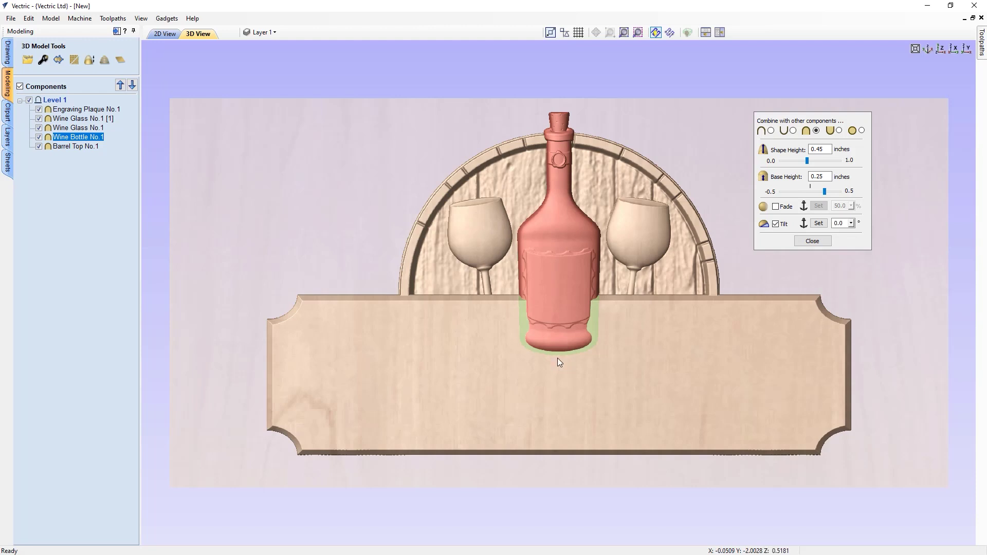
left_click(845, 222)
left_click_drag(845, 223, 830, 222)
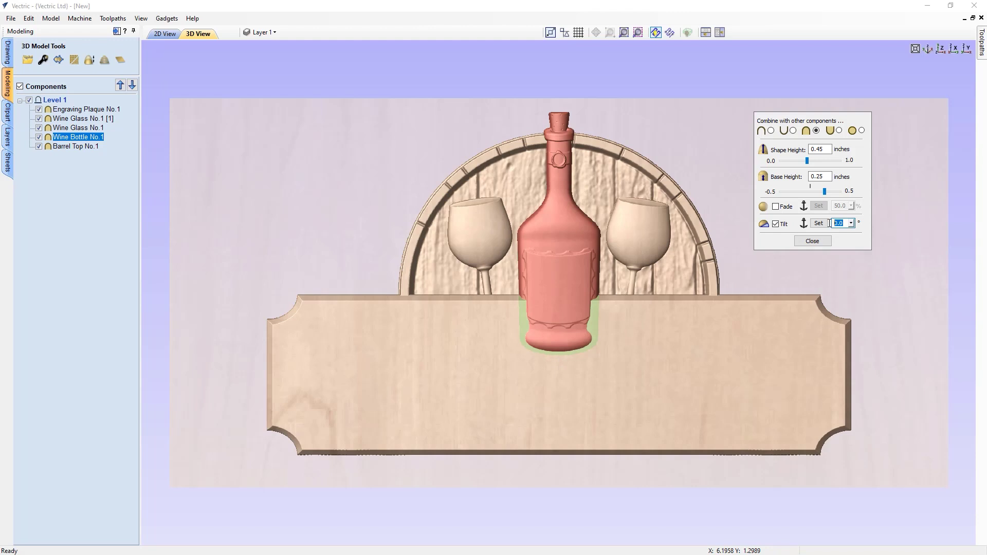
type("1")
key("Return")
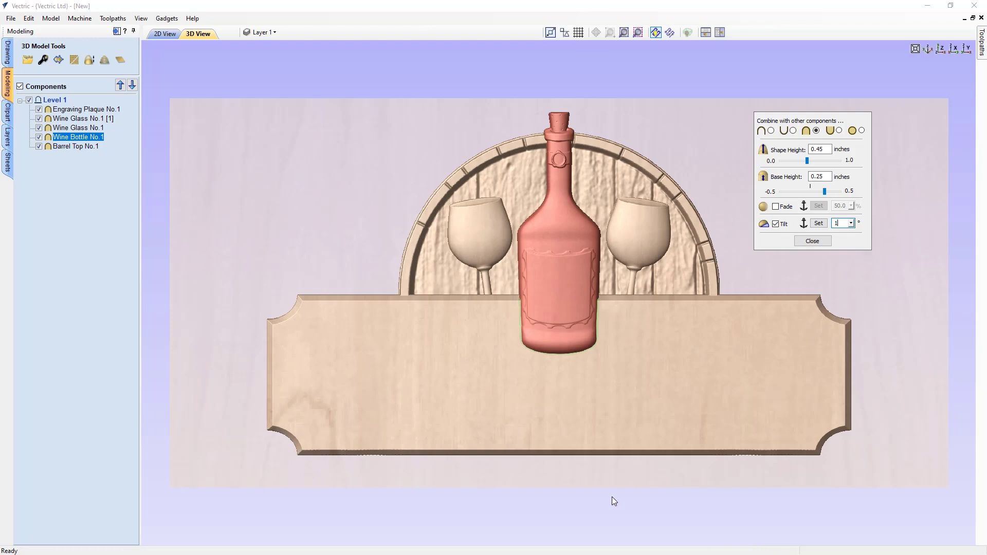
- Increase the wine bottle's tilt to 1.5 degrees and finally to 1.75 degrees
left_click_drag(423, 480, 726, 380)
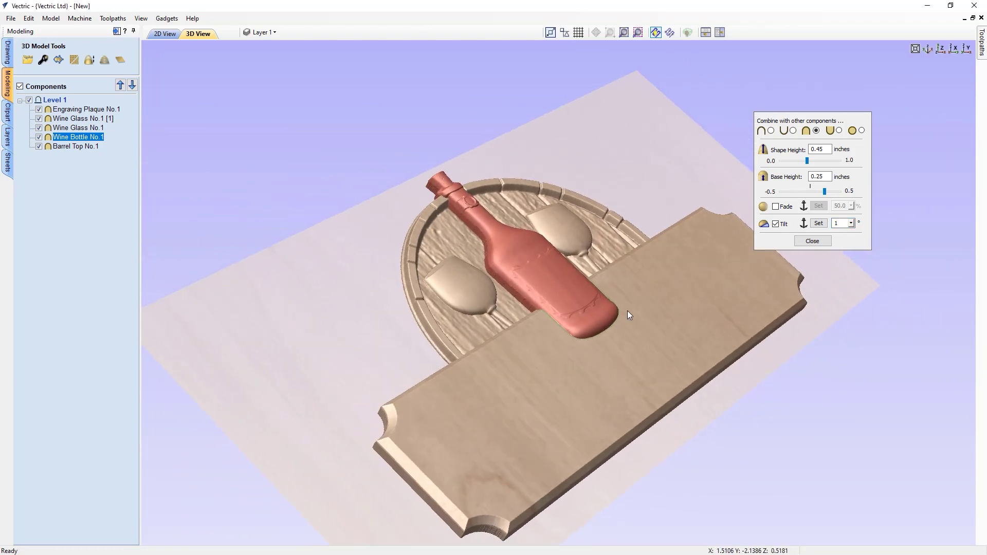
double_click(844, 223)
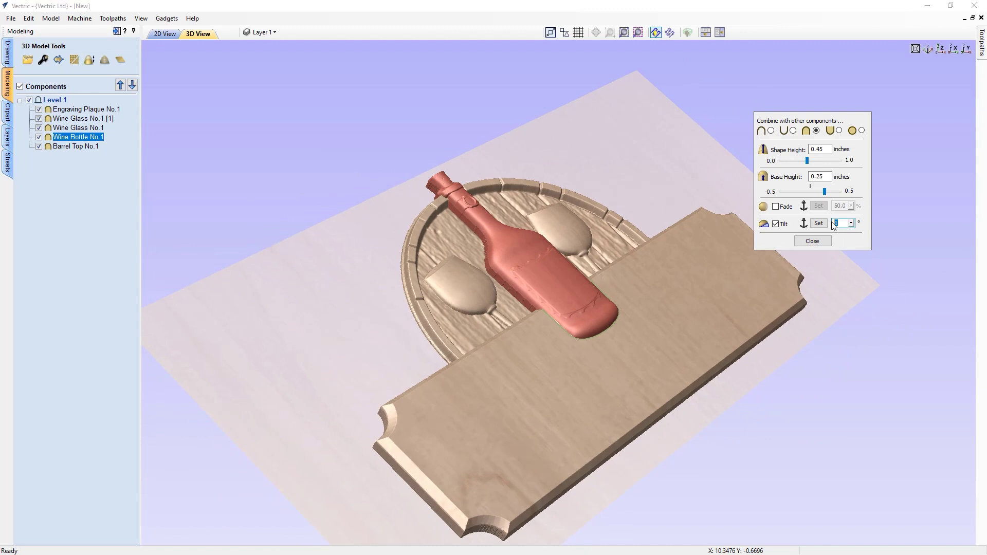
type("1.5")
key("Return")
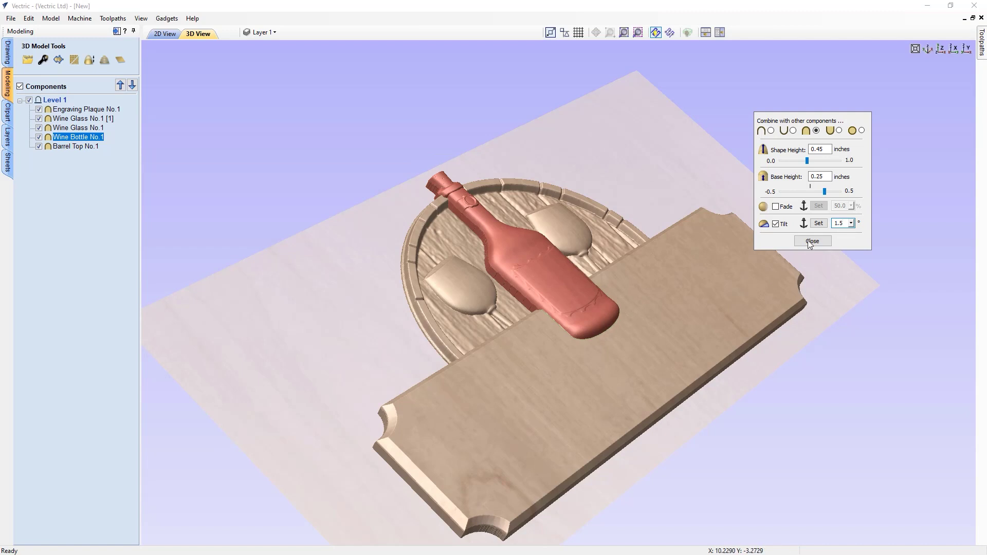
mouse_move(705, 200)
left_mouse_down()
mouse_move(627, 274)
mouse_move(569, 291)
mouse_move(578, 301)
mouse_move(567, 308)
mouse_move(680, 214)
mouse_move(701, 211)
left_mouse_up()
left_click_drag(845, 225, 840, 226)
type("75")
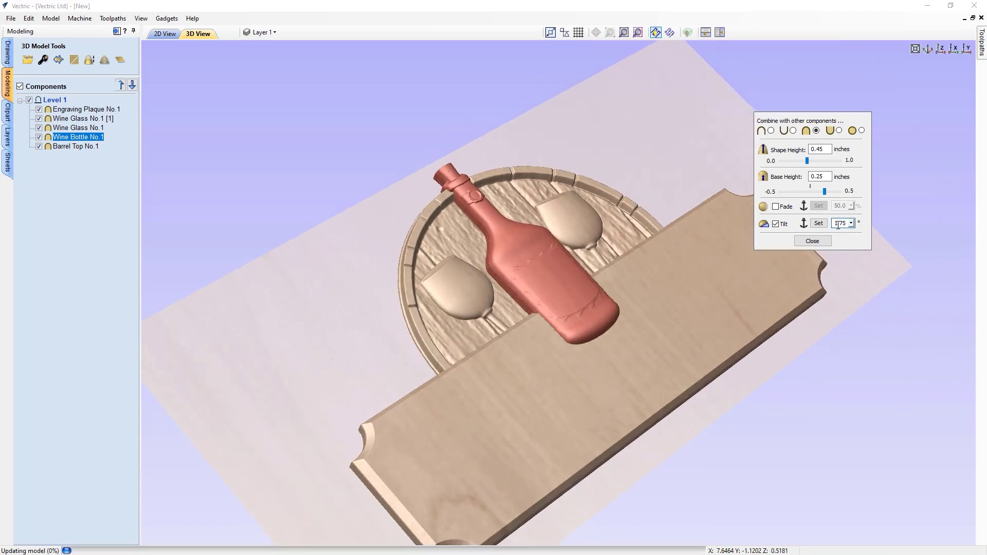
- Delete the mirrored wine glass on the right of the bottle
left_click(942, 49)
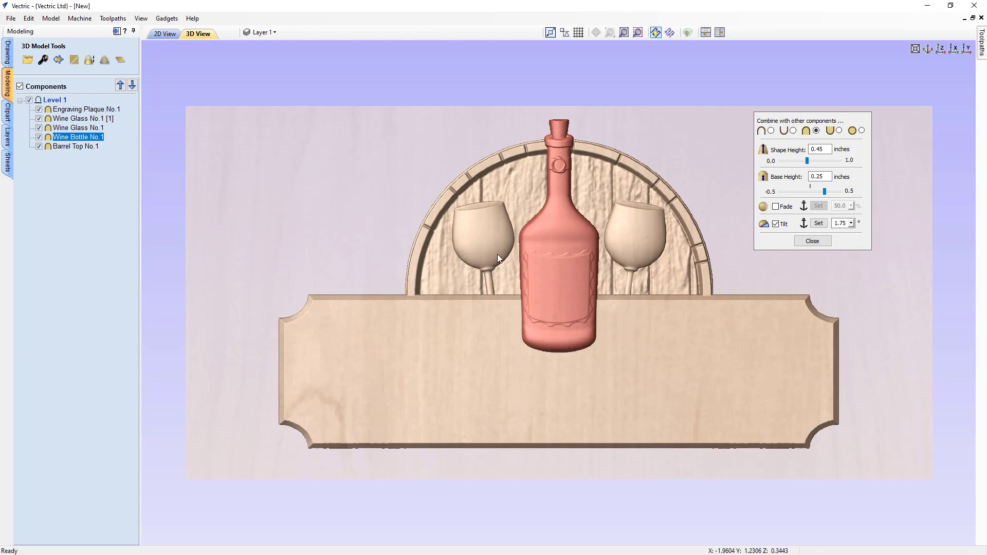
left_click(634, 242)
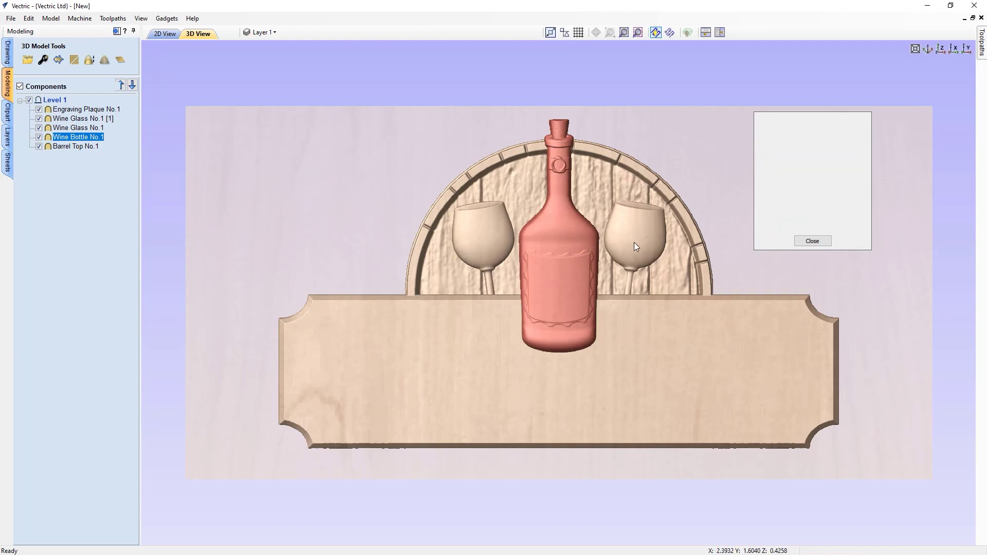
key("Delete")
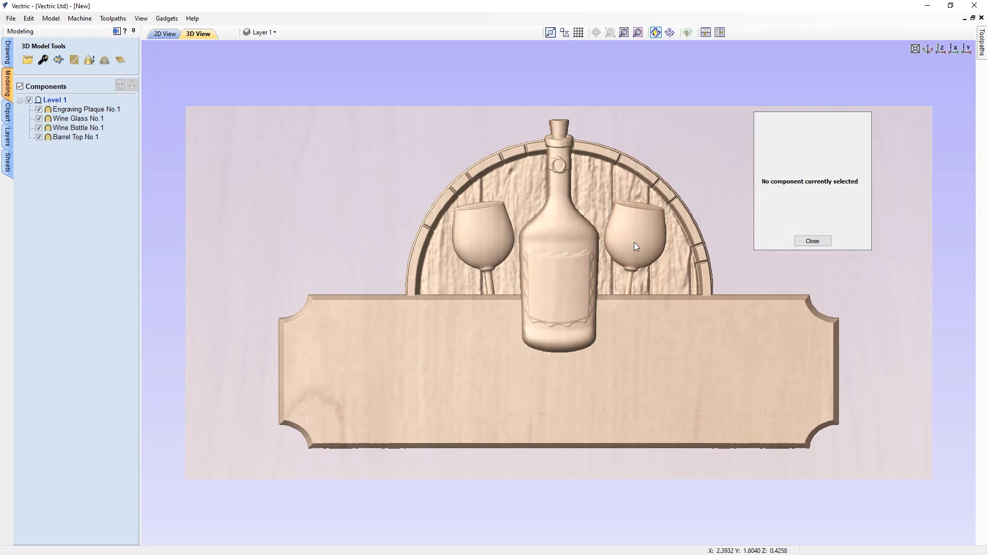
- Enable tilt on the remaining wine glass, with its direction running from the rim to the foot, at an angle of 1.5 degrees
left_click(488, 236)
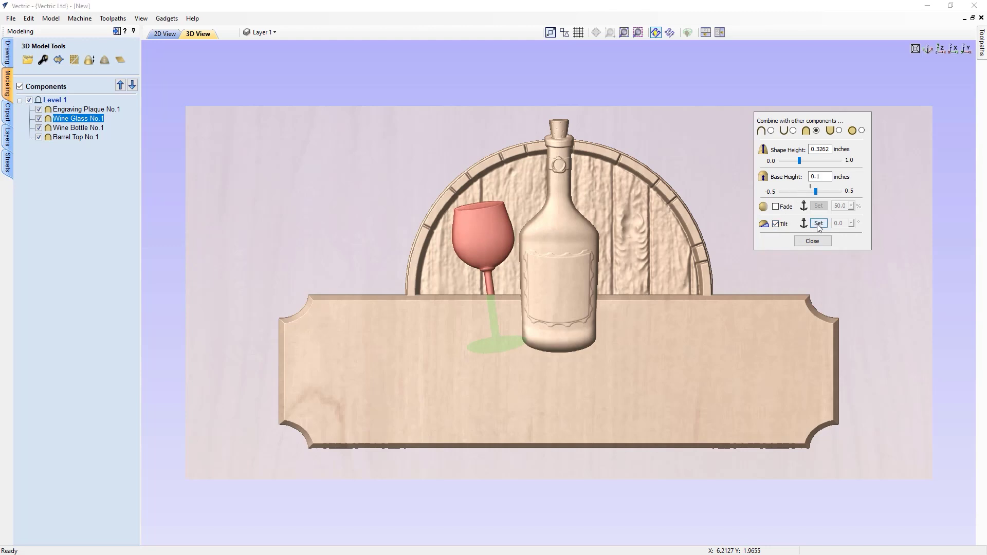
left_click(819, 224)
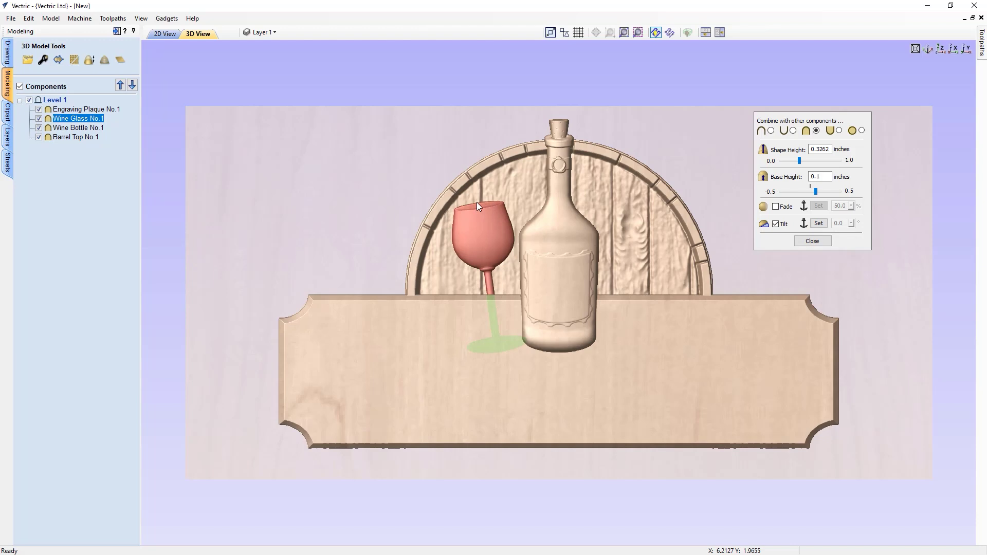
left_click(503, 360)
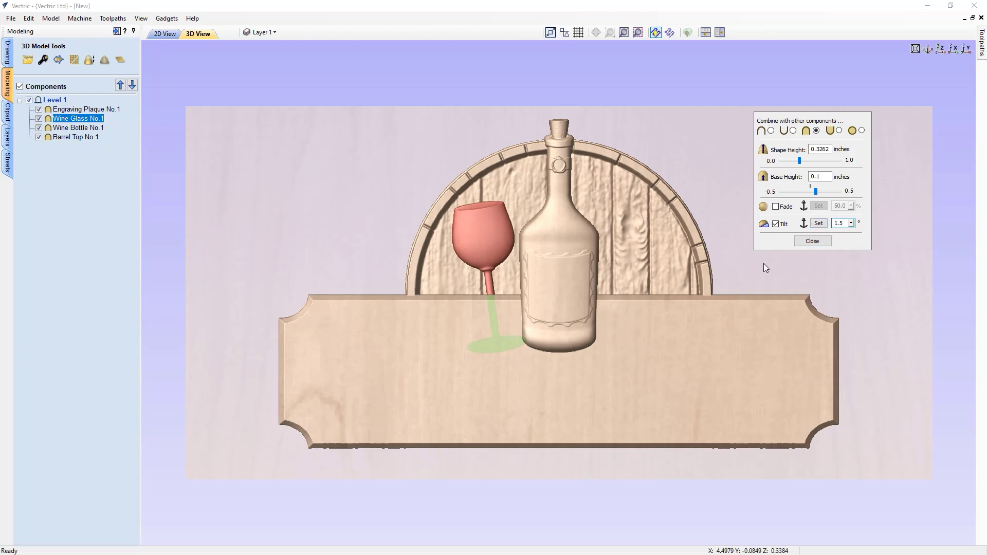
- Increase the wine glass's tilt, trying 4 degrees and settling on 3 degrees
left_click(817, 223)
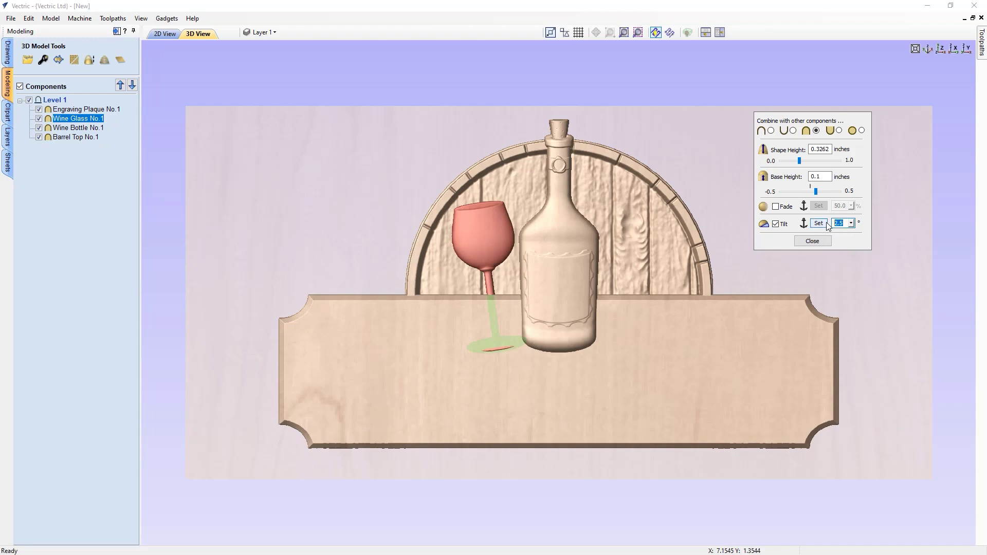
left_click(827, 224)
left_click_drag(343, 254, 463, 278)
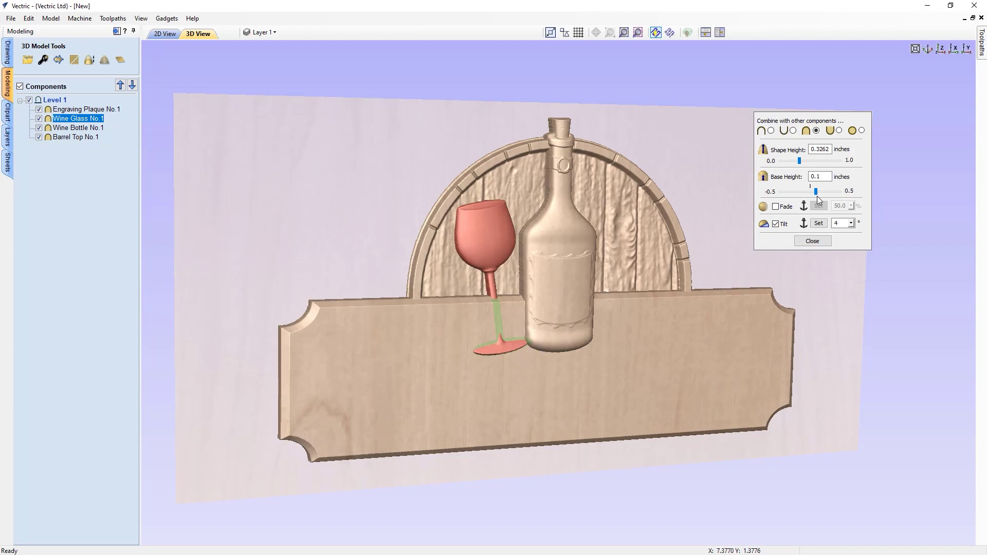
double_click(837, 223)
left_click(823, 225)
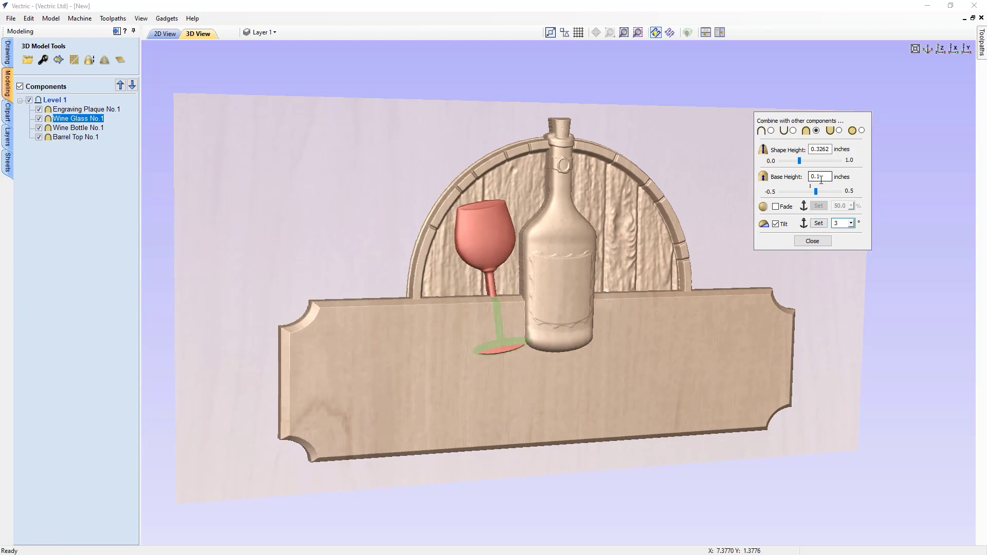
- Raise the wine glass's base height to 0.25 inches and finally to 0.3 inches
left_click(818, 177)
type("25")
key("Return")
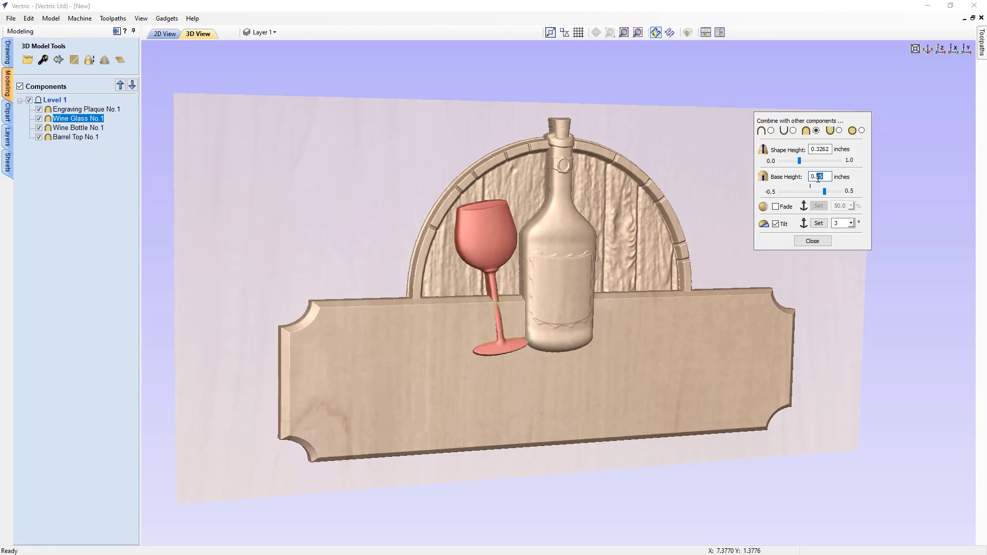
key("Return")
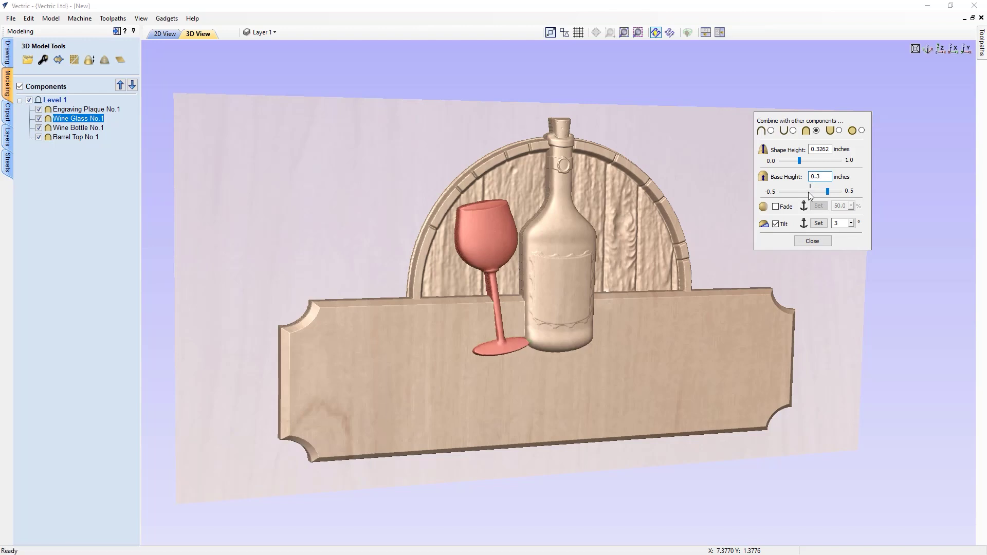
- Move the wine glass slightly away from the bottle and rotate it slightly clockwise so it stands more upright
left_click_drag(730, 254, 553, 242)
left_click_drag(354, 226, 348, 204)
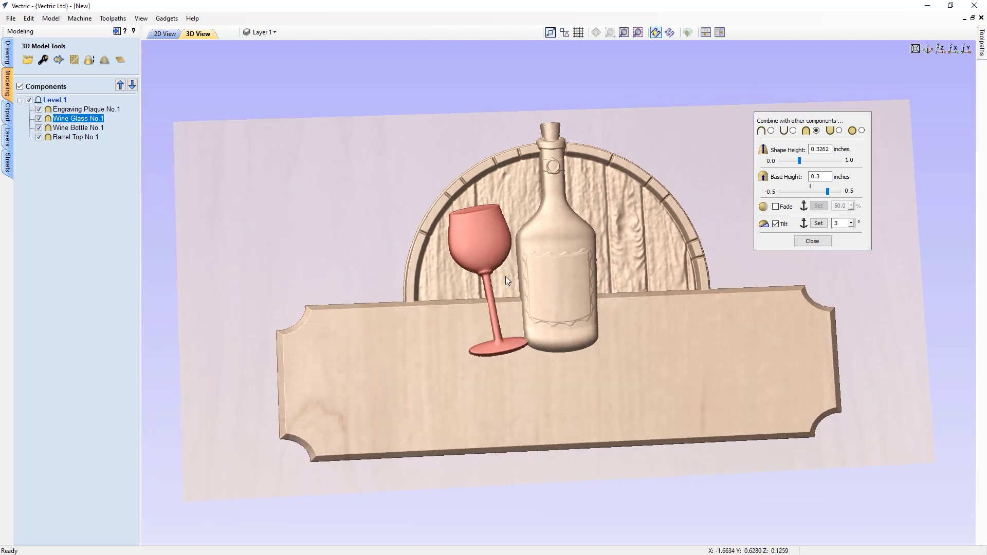
left_click(489, 242)
key("Return")
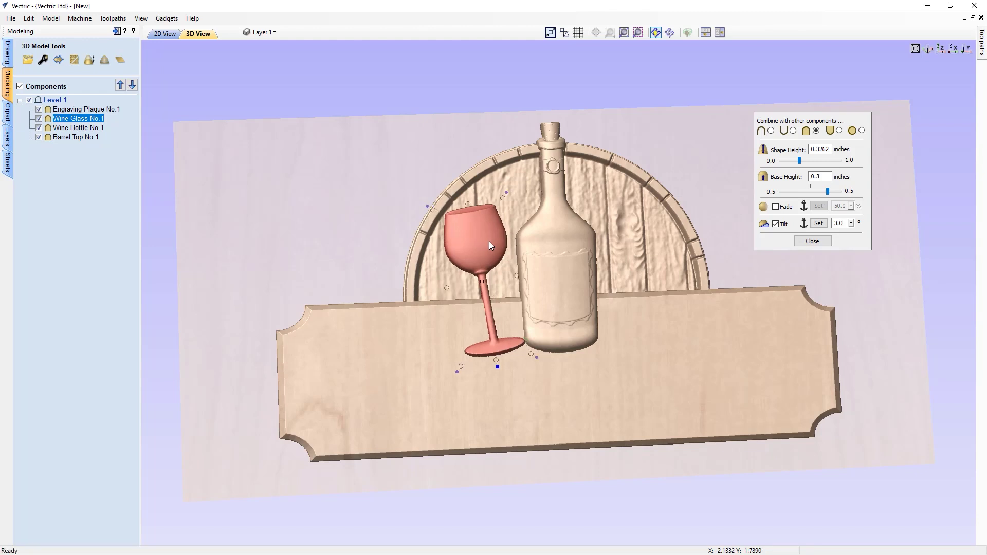
left_click_drag(507, 193, 511, 192)
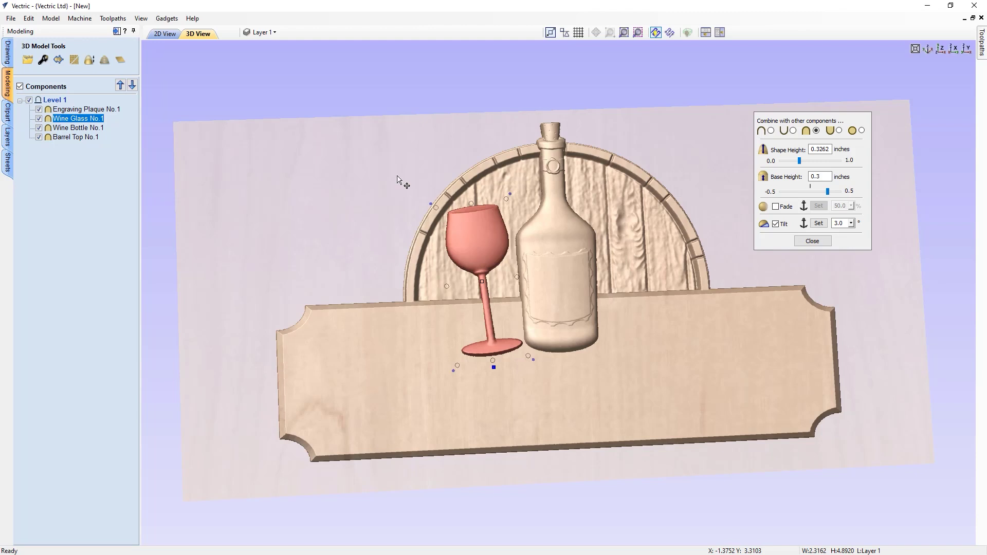
left_click(949, 49)
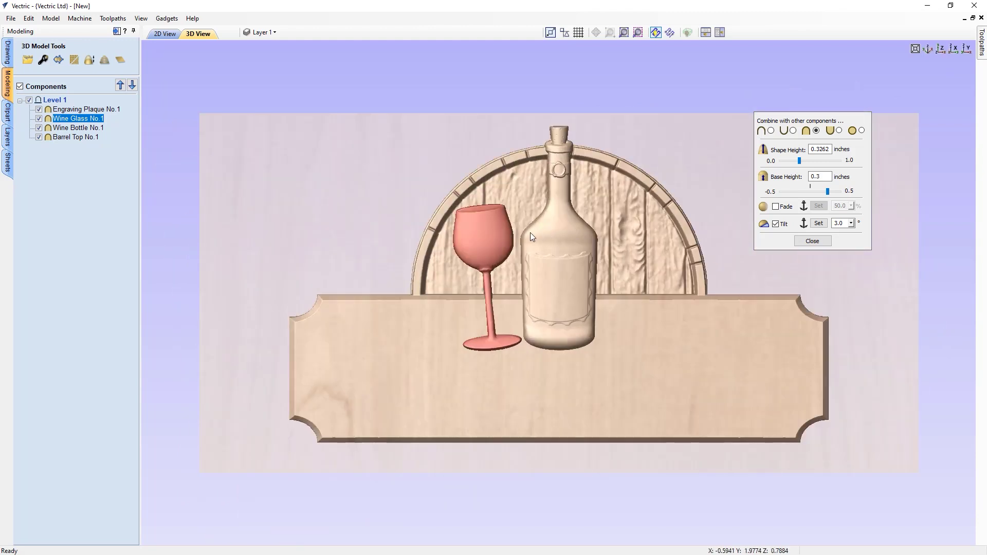
double_click(489, 240)
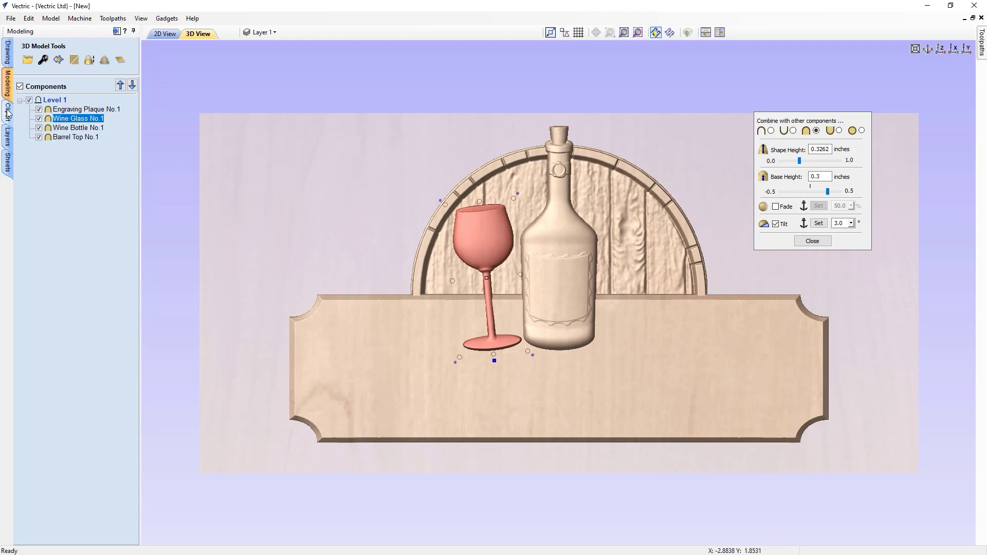
- Create a horizontally mirrored copy of the wine glass about the job center so it stands on the bottle's other side
left_click(8, 52)
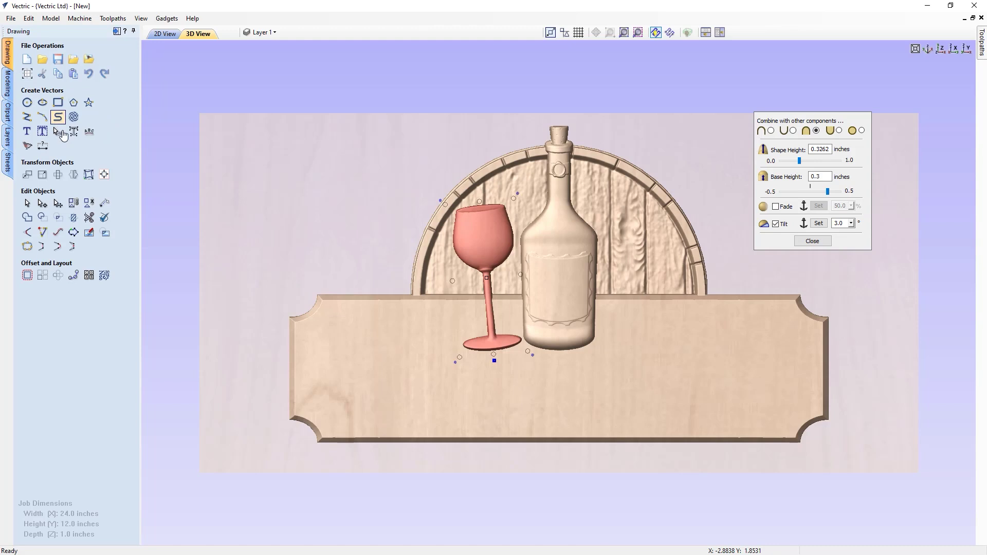
left_click(73, 175)
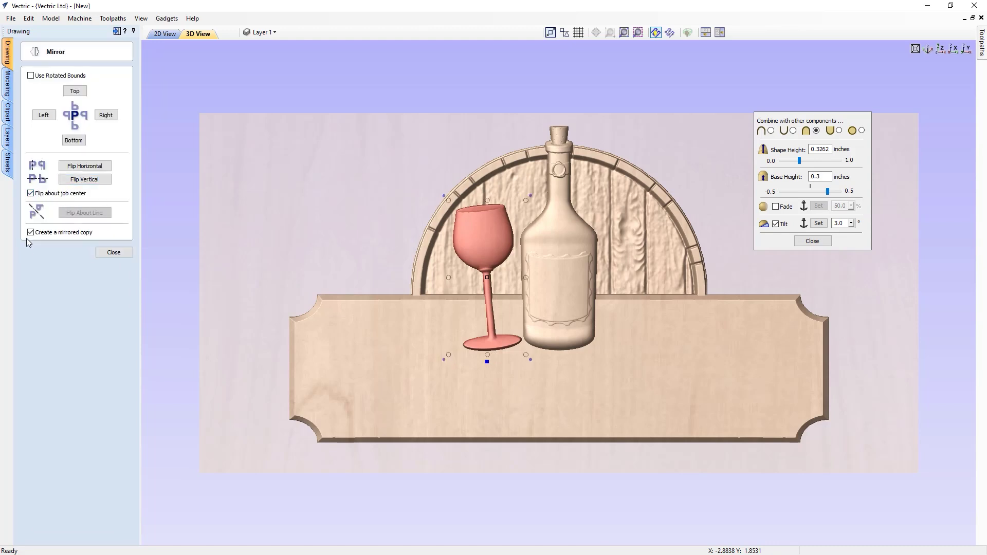
left_click(78, 170)
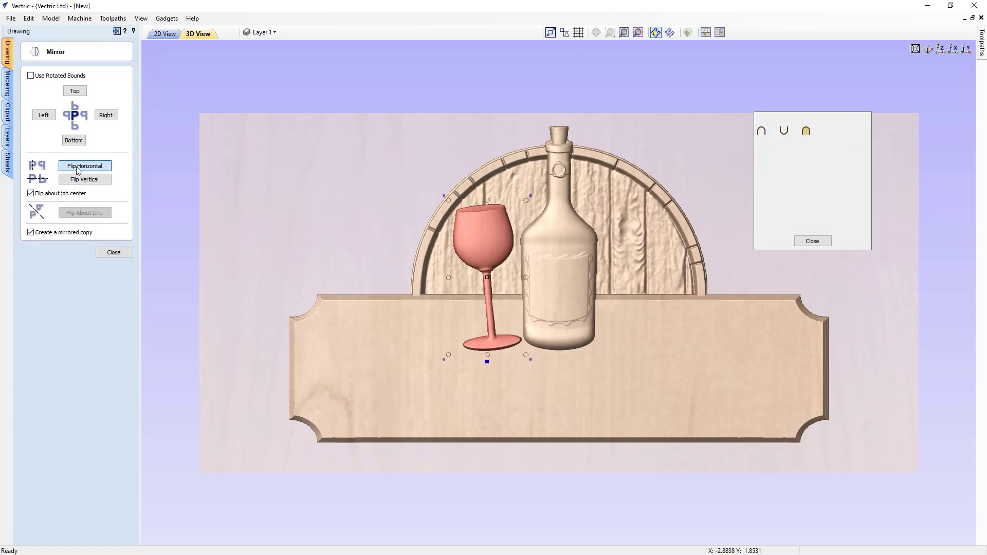
left_click(113, 251)
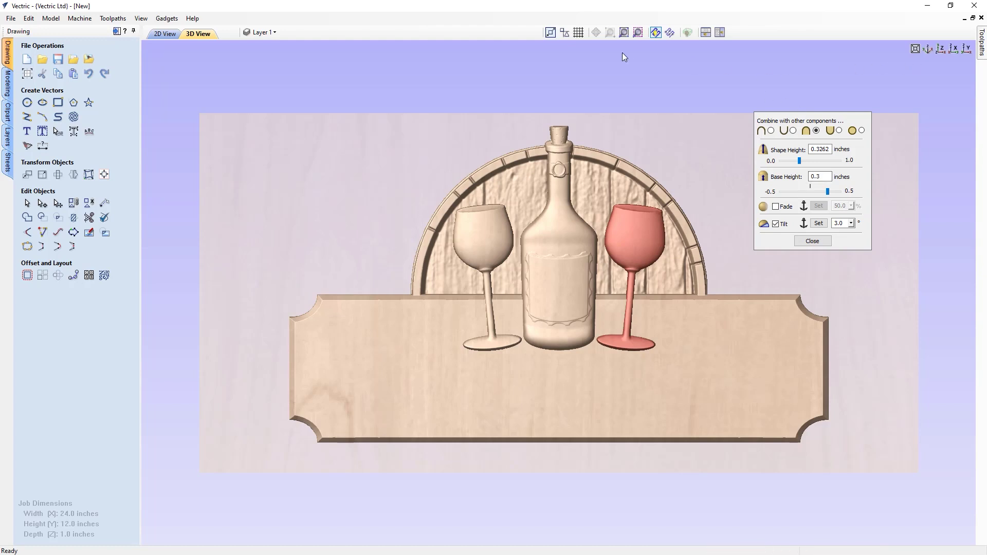
- Show the 2D and 3D views together and examine the Vintages sign design on the project reference sheet
left_click(706, 32)
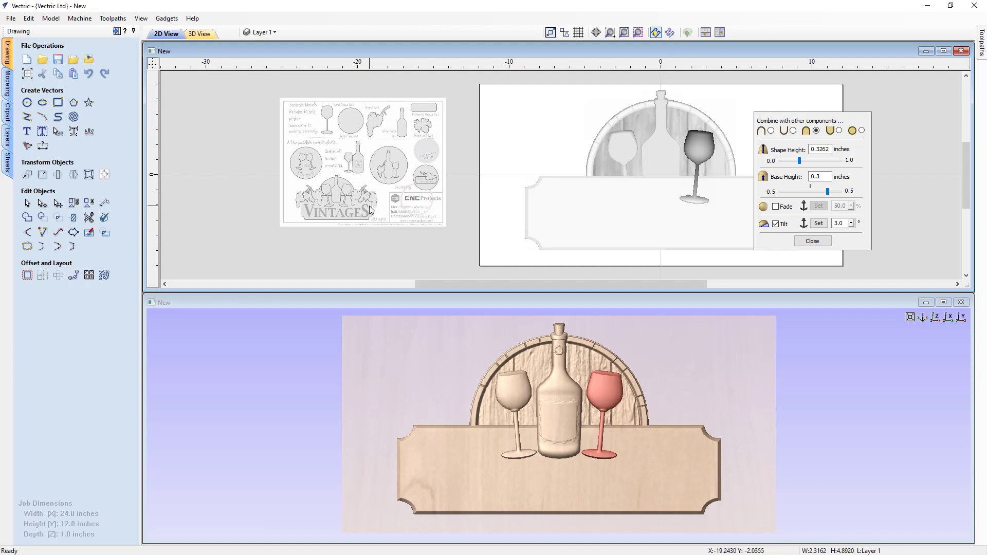
scroll(318, 201, "up", 1)
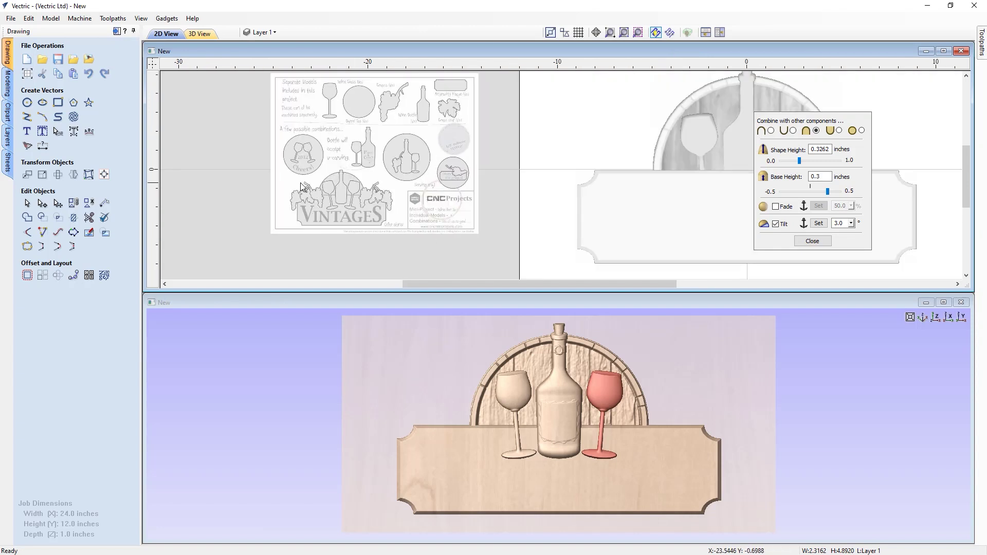
scroll(302, 191, "up", 1)
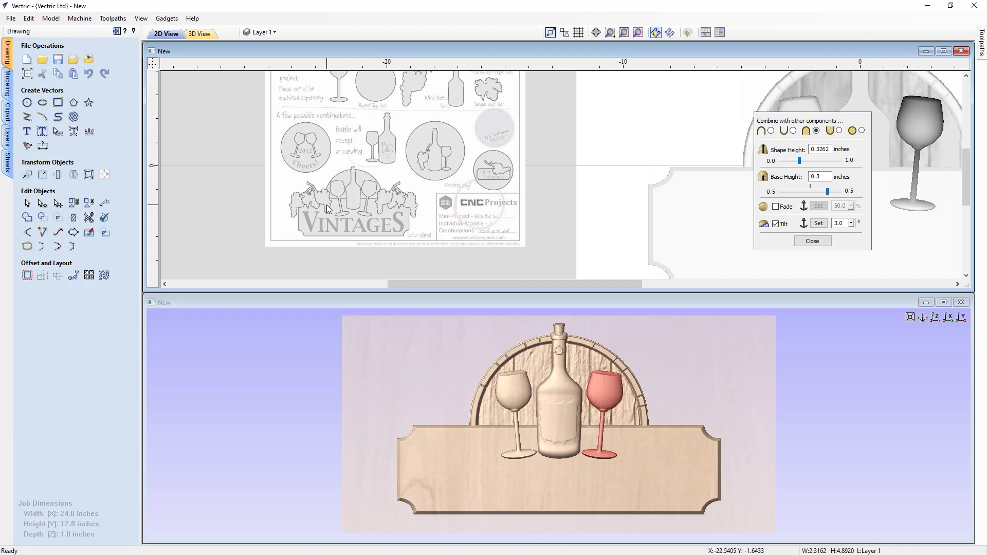
left_click(307, 356)
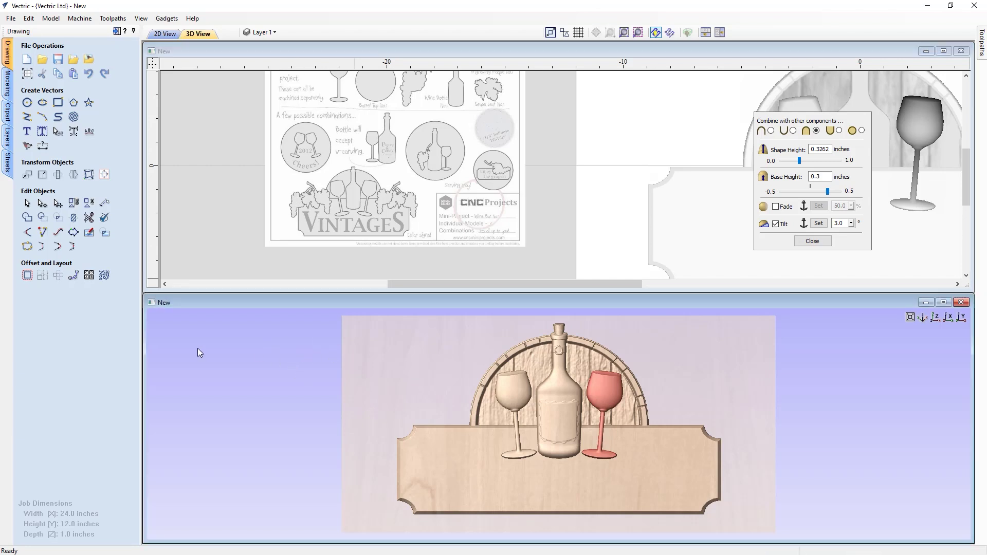
- Add the Grapes No.1 clipart from the Wine Bar No.1 library and display the component list
left_click(8, 112)
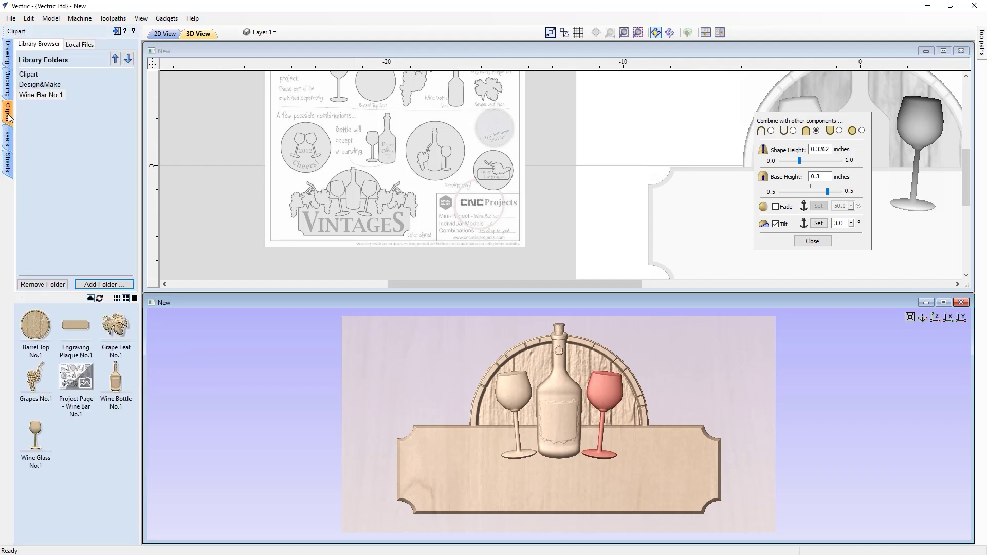
double_click(32, 386)
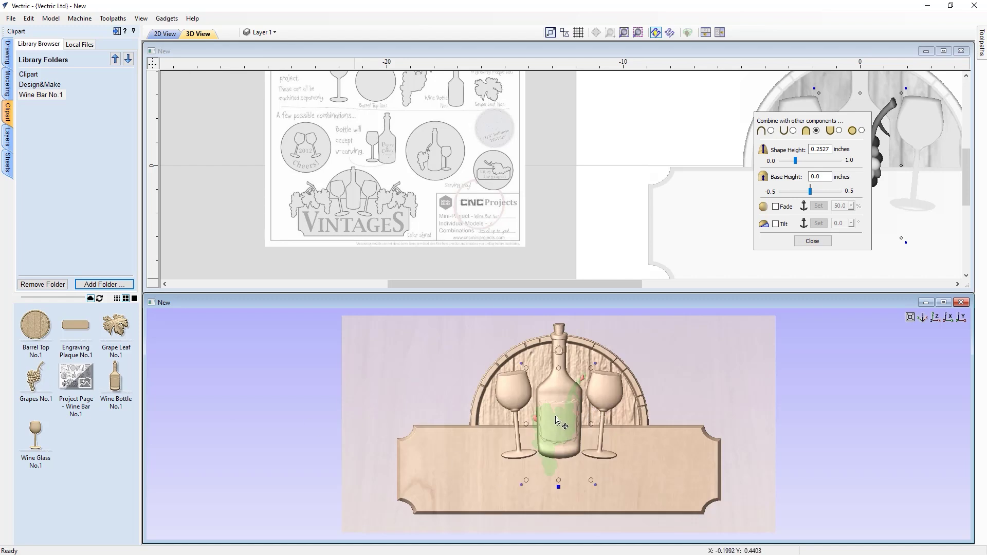
left_click(6, 82)
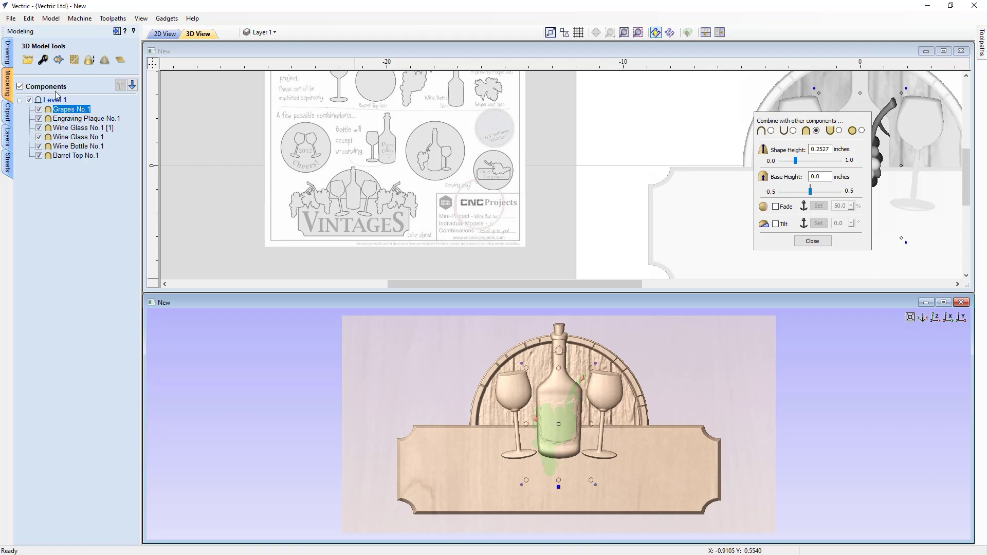
- Place the grapes at the plaque's upper-left corner, enlarged and rotated slightly clockwise to about 4.0 by 6.5 inches overall
left_click(554, 427)
left_click_drag(553, 428, 403, 424)
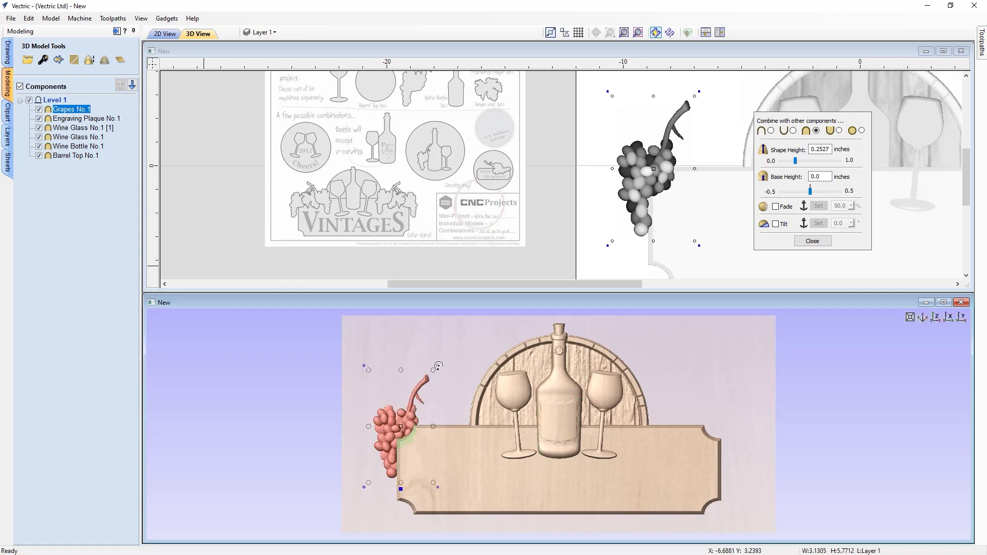
left_click_drag(441, 370, 442, 377)
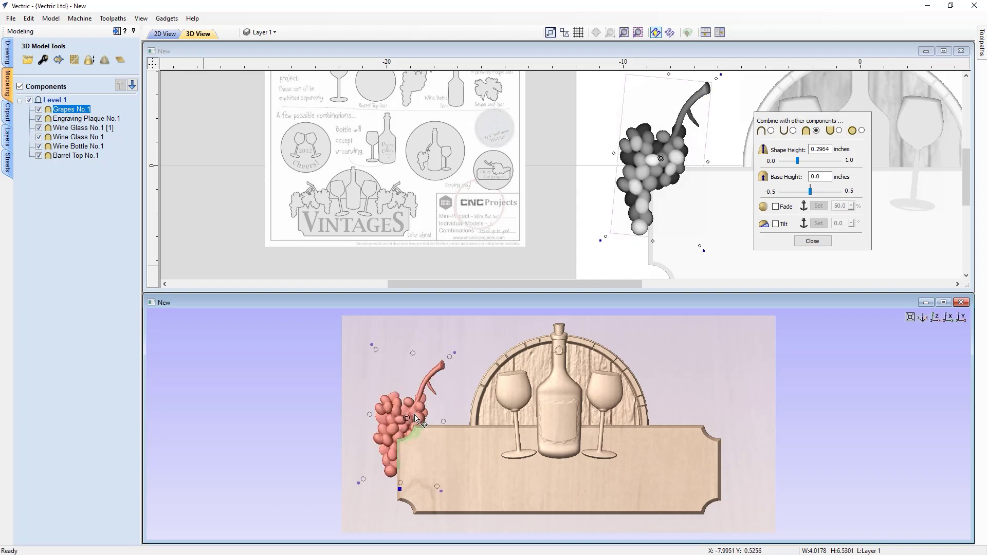
left_click_drag(416, 414, 415, 419)
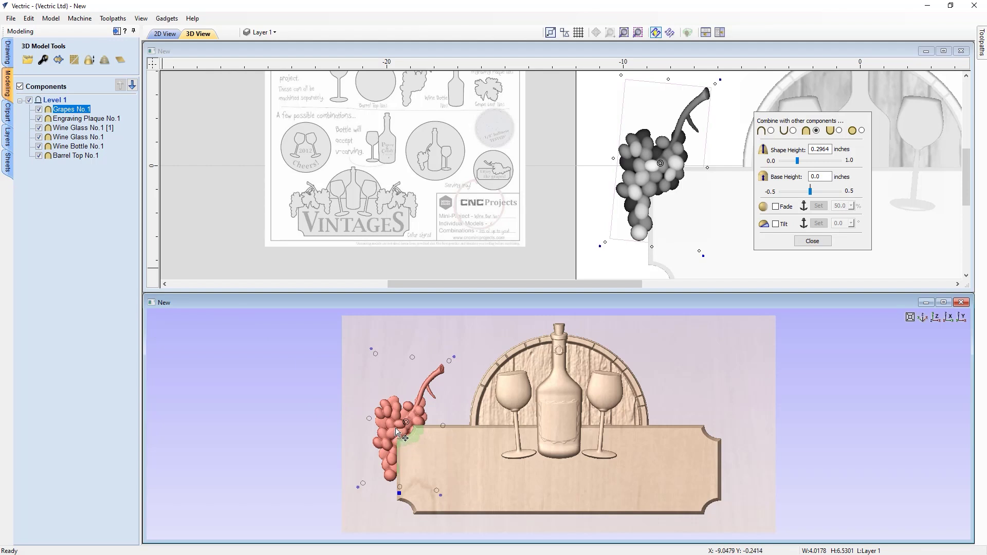
- Copy the grapes toward the barrel, flip the copy horizontally and rotate it counterclockwise
left_click_drag(397, 431, 425, 433)
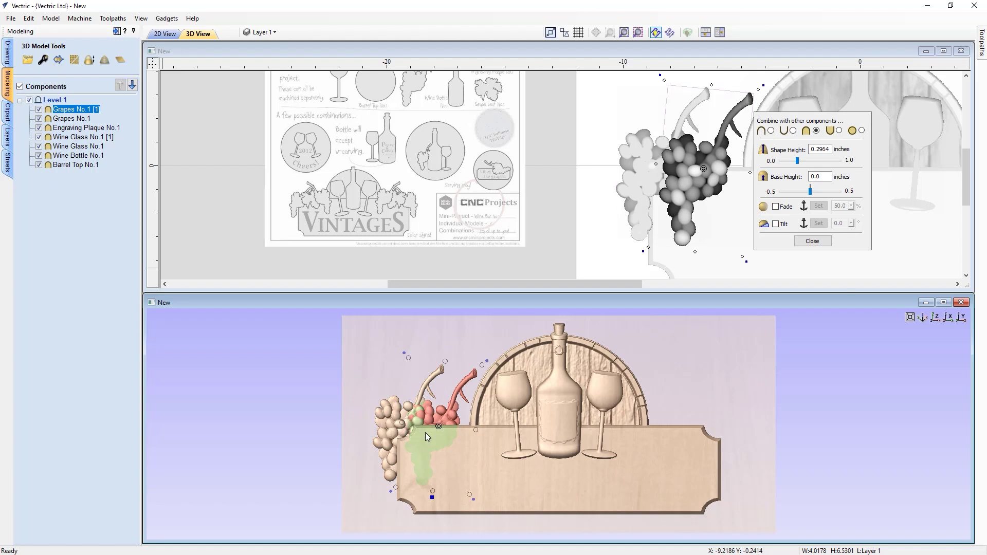
key("ctrl+z")
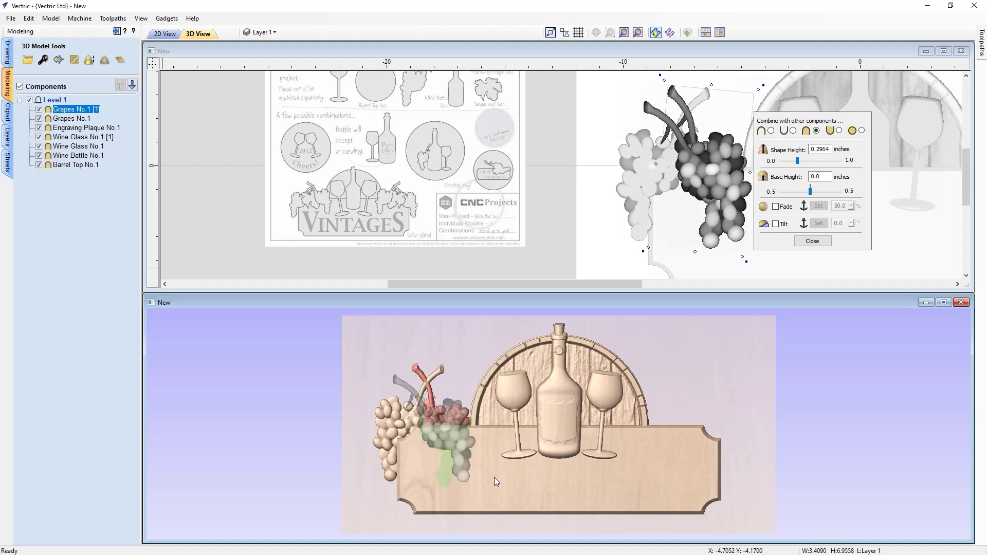
left_click(452, 440)
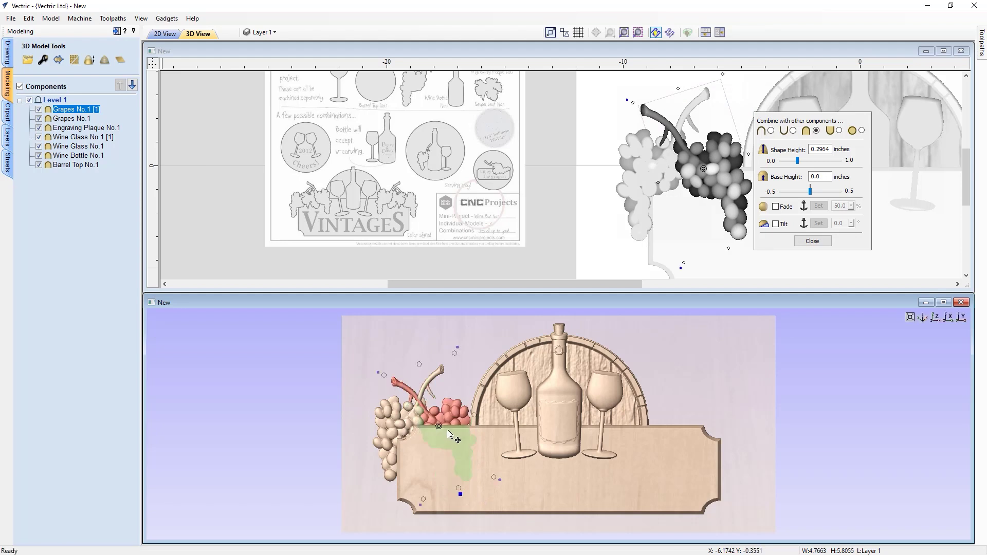
- Fit the copied grapes between the first bunch and the barrel, rotating them so the stems cross and scaling them down slightly
mouse_move(458, 430)
left_mouse_down()
mouse_move(458, 417)
mouse_move(470, 415)
left_mouse_up()
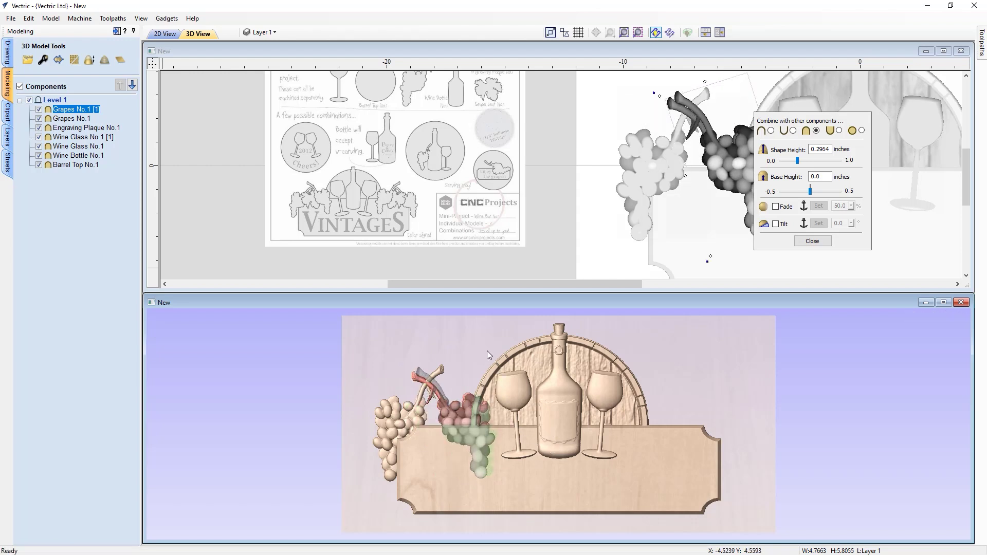
left_click(470, 435)
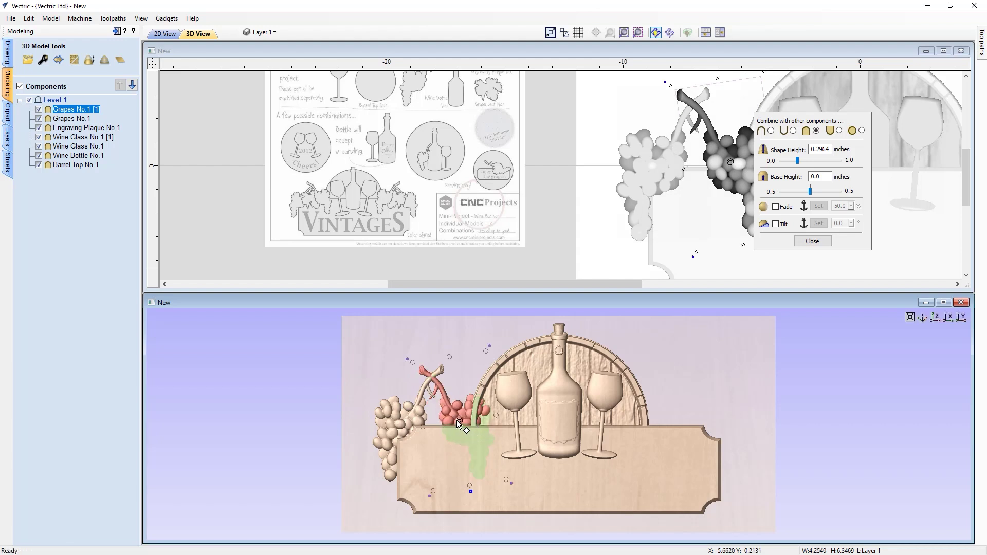
left_click_drag(465, 416, 454, 414)
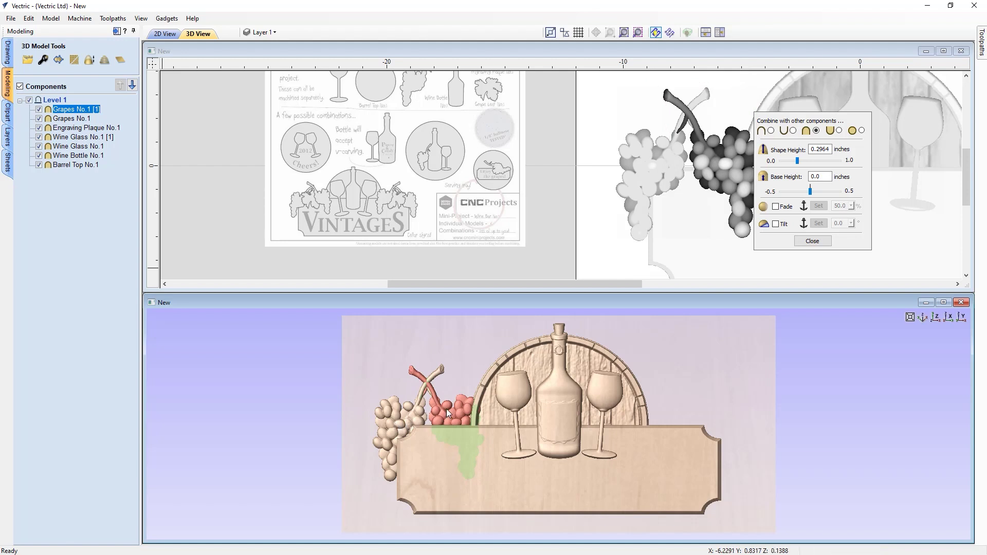
left_click_drag(403, 363, 412, 374)
left_click_drag(413, 376, 413, 376)
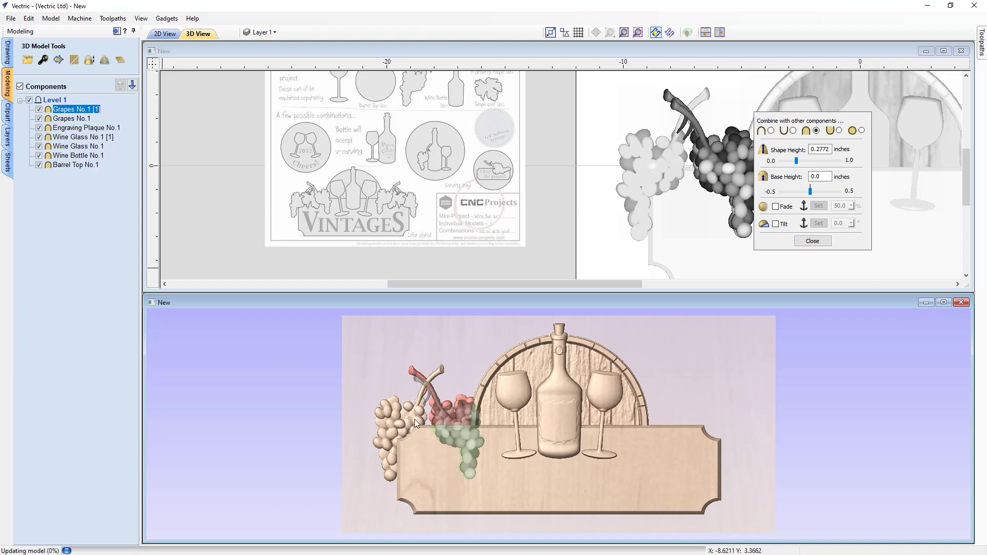
- Scale the original grape bunch down slightly, rotate it slightly clockwise and shift it toward the copied bunch
left_click(401, 424)
left_click(401, 424)
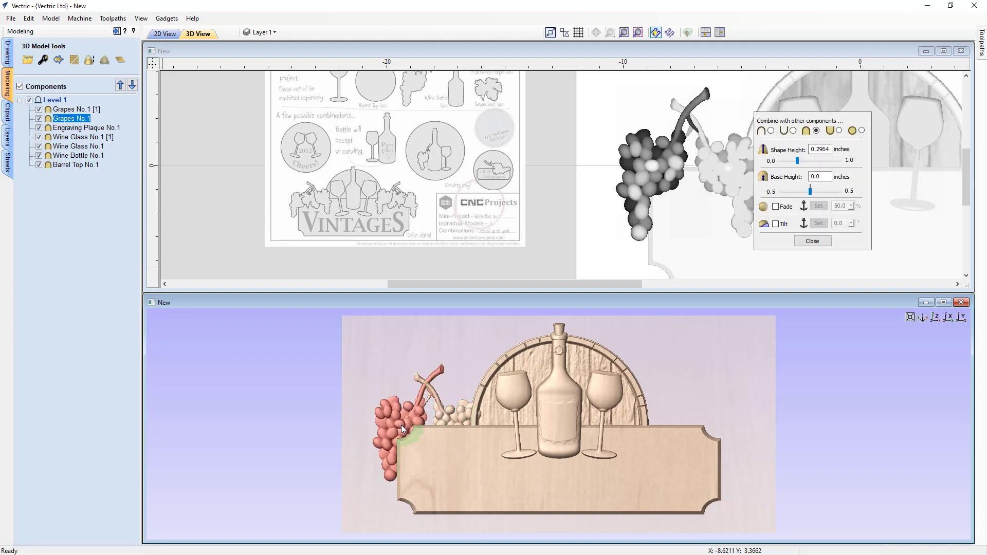
left_click_drag(450, 362, 439, 372)
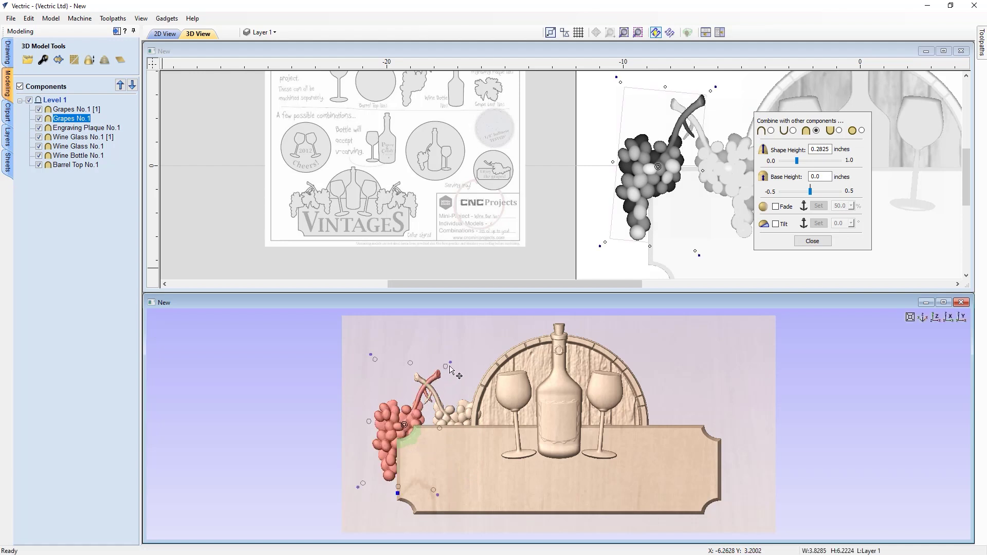
left_click_drag(451, 362, 398, 426)
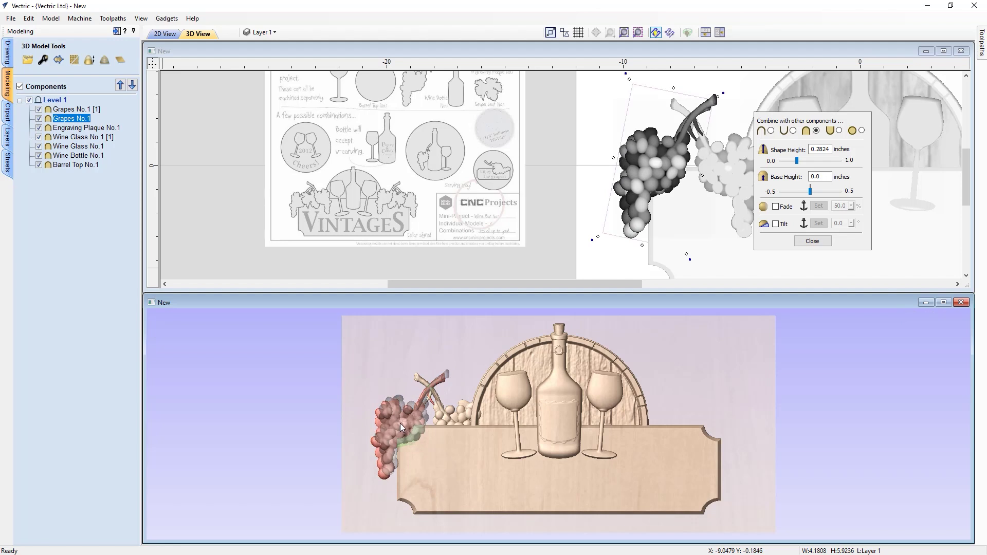
- Nudge the copied grape bunch and rotate it slightly clockwise so it hangs more upright, about 3.5 by 6.3 inches overall
left_click(449, 418)
left_click_drag(455, 421, 450, 419)
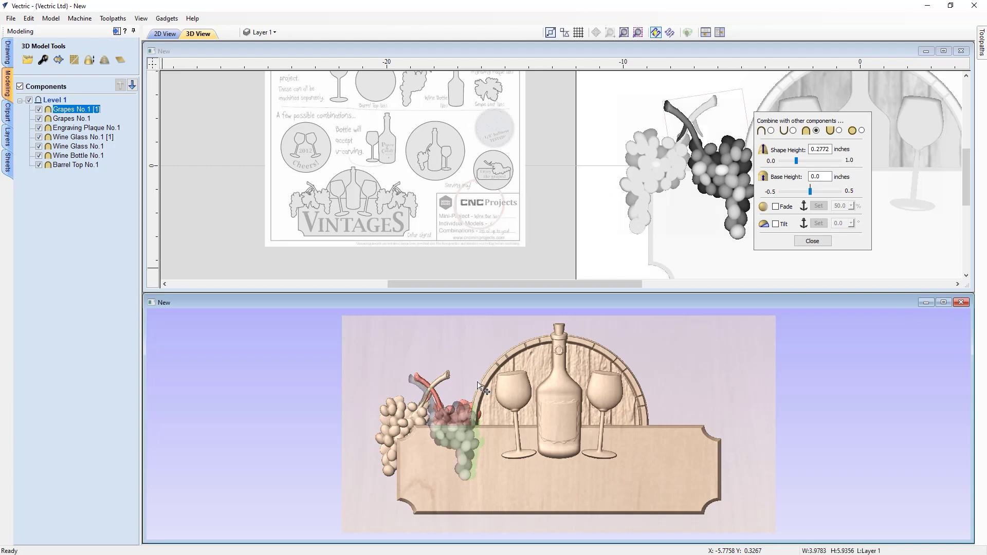
left_click_drag(480, 362, 483, 364)
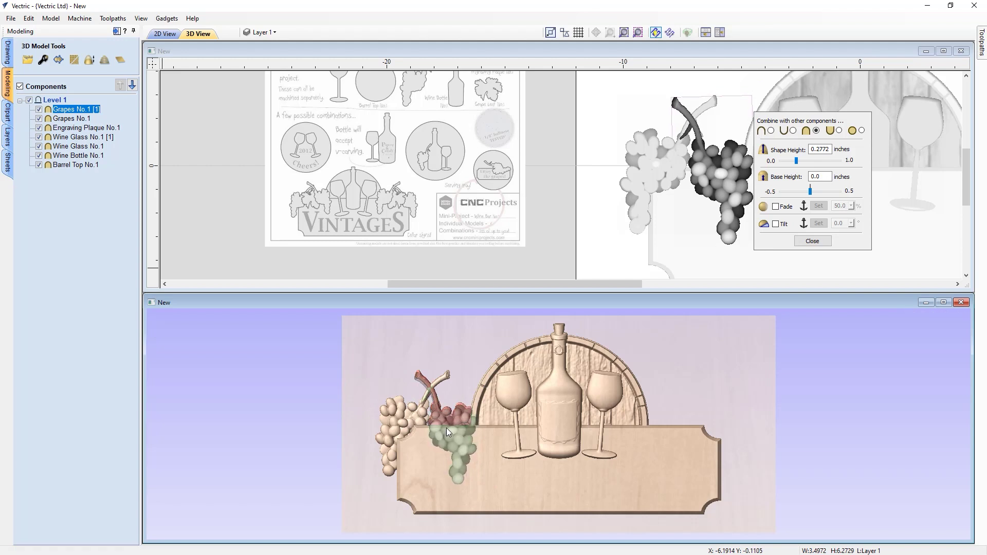
left_click(447, 428)
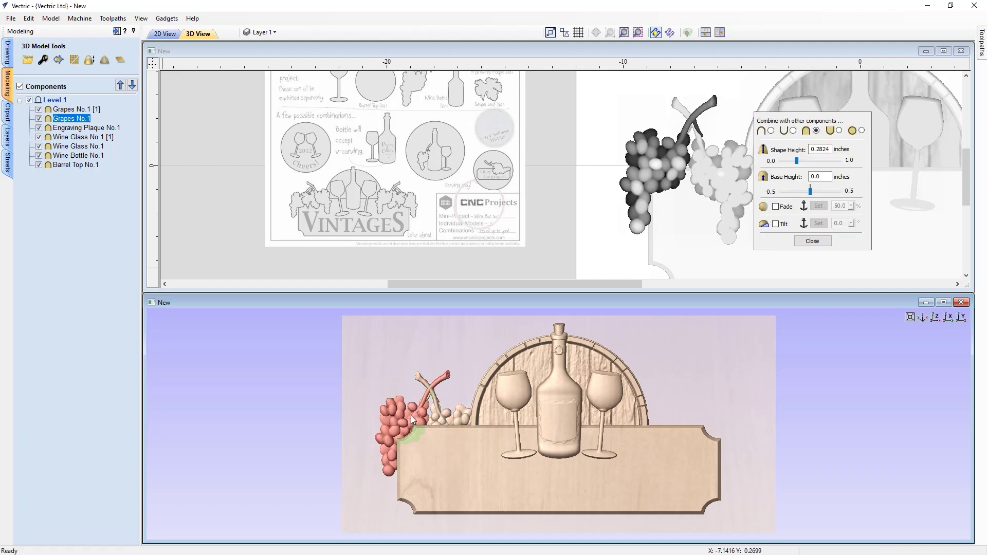
- Shift the original grape bunch slightly outward, rotate it slightly counterclockwise to balance the copy, and deselect it
left_click(399, 434)
left_click_drag(398, 430, 401, 427)
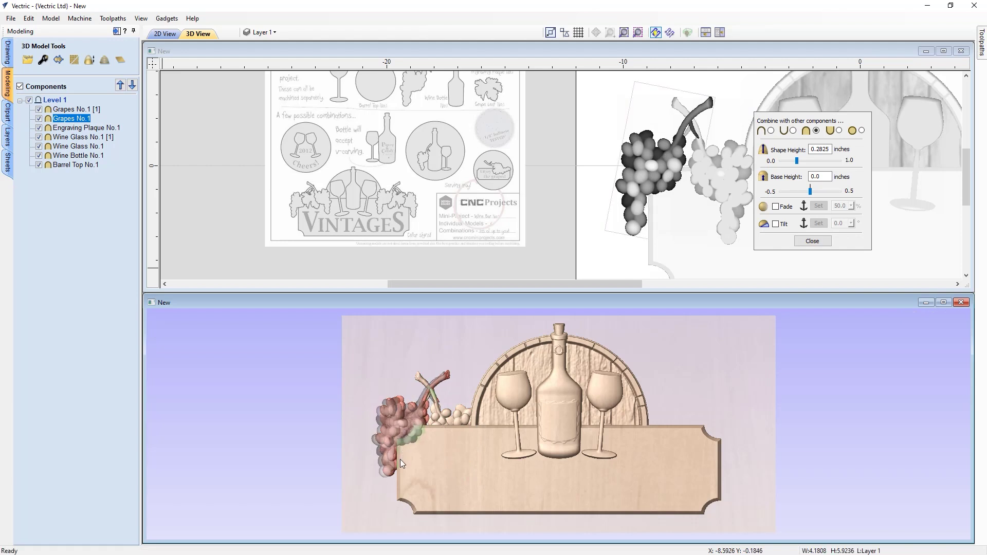
left_click_drag(434, 498, 439, 496)
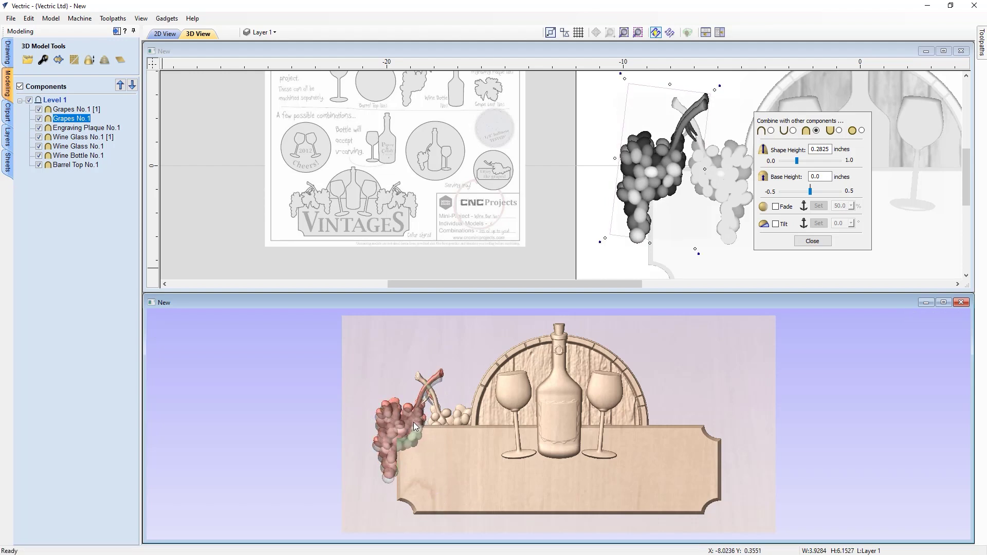
left_click(363, 367)
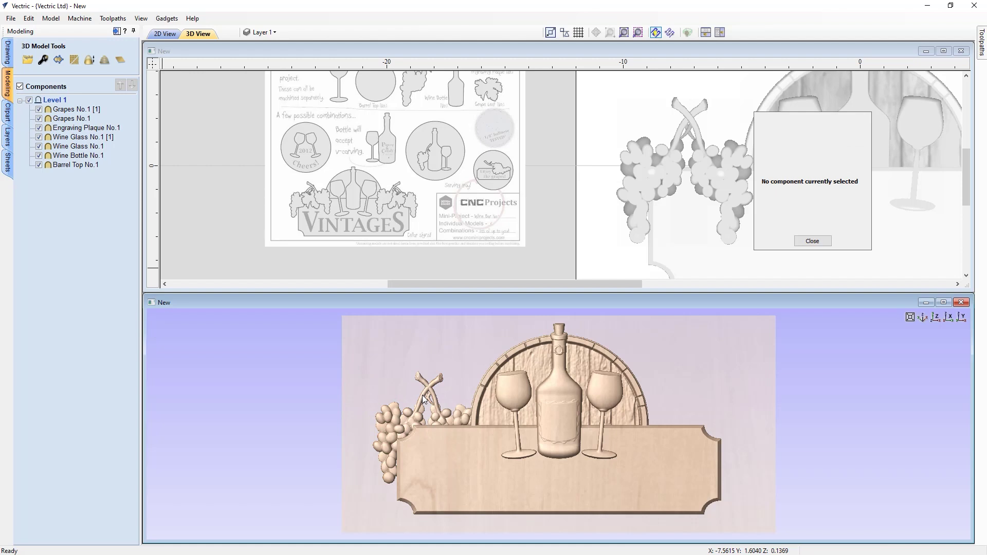
- Enable tilt on the copied grape bunch, define its tilt direction, and set the tilt angle to 1 degree
left_click(458, 420)
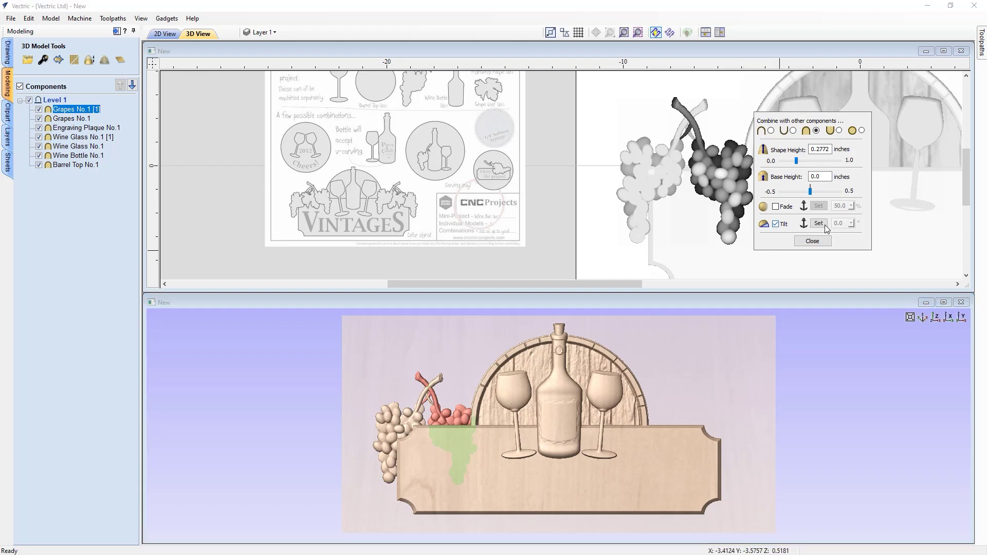
left_click(825, 225)
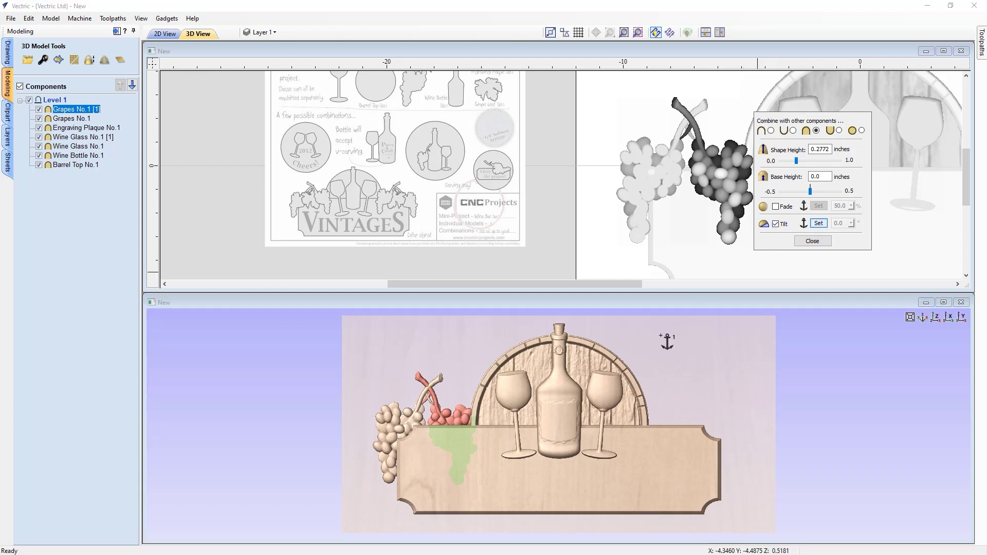
left_click(479, 491)
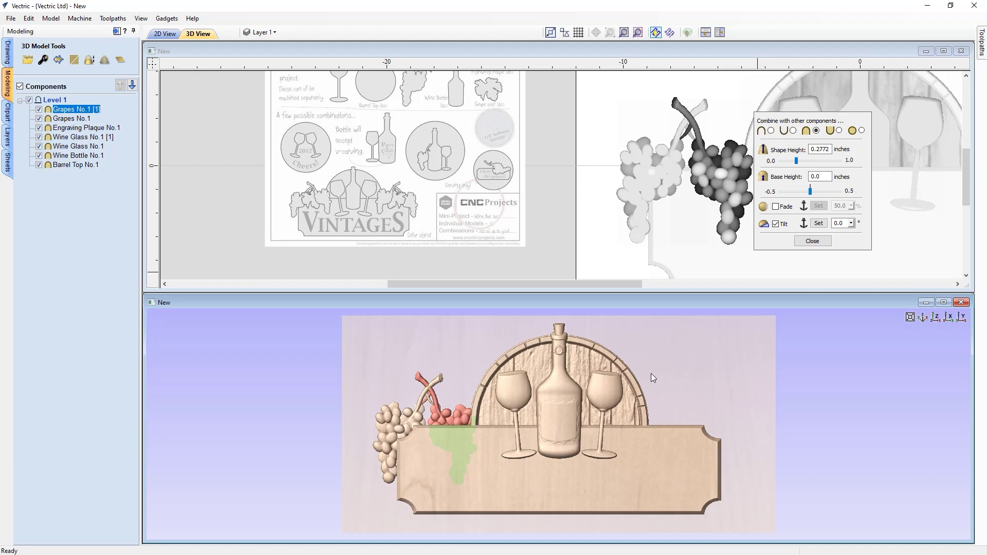
left_click(842, 224)
left_click_drag(844, 224, 825, 223)
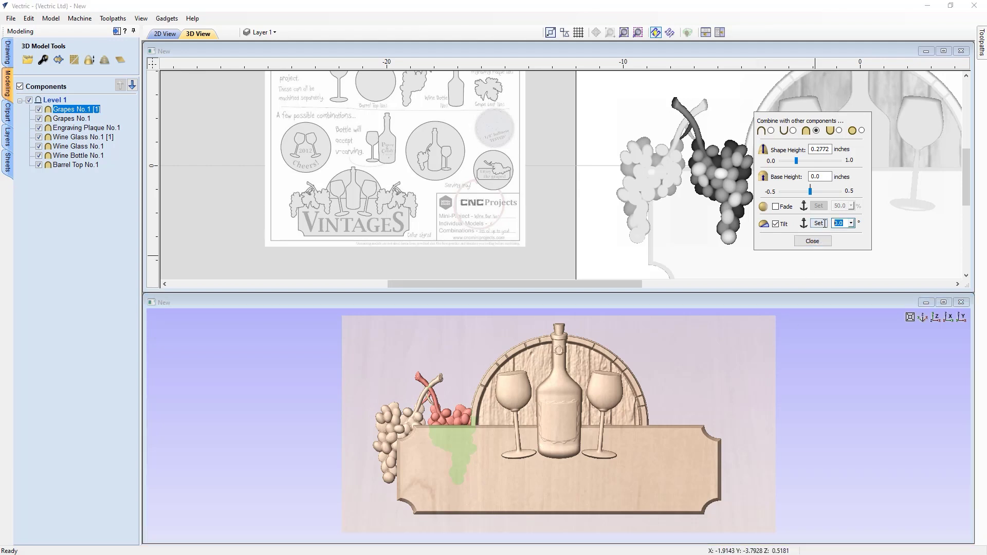
type("1")
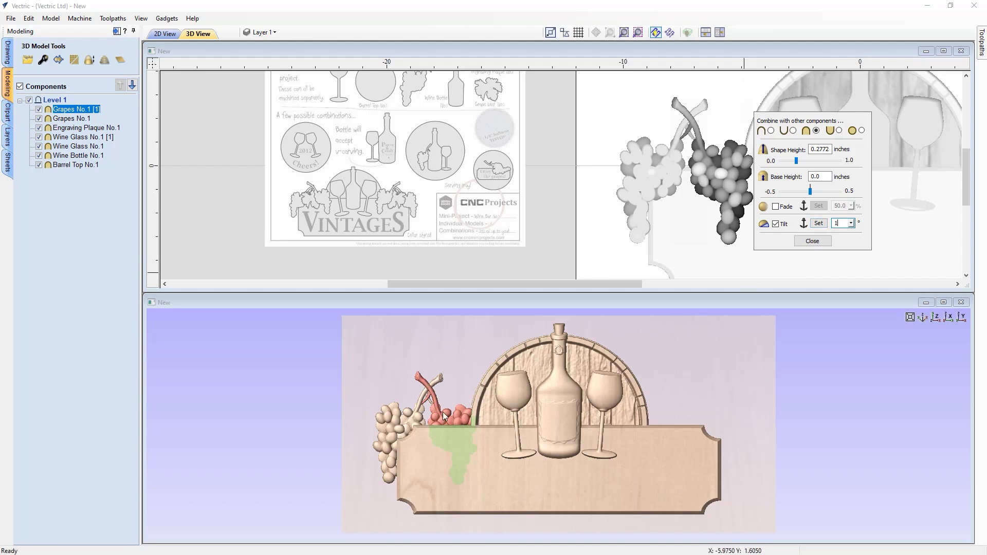
- Deselect the copied grape bunch and enlarge the 3D view to fill the workspace
left_click_drag(371, 501, 483, 464)
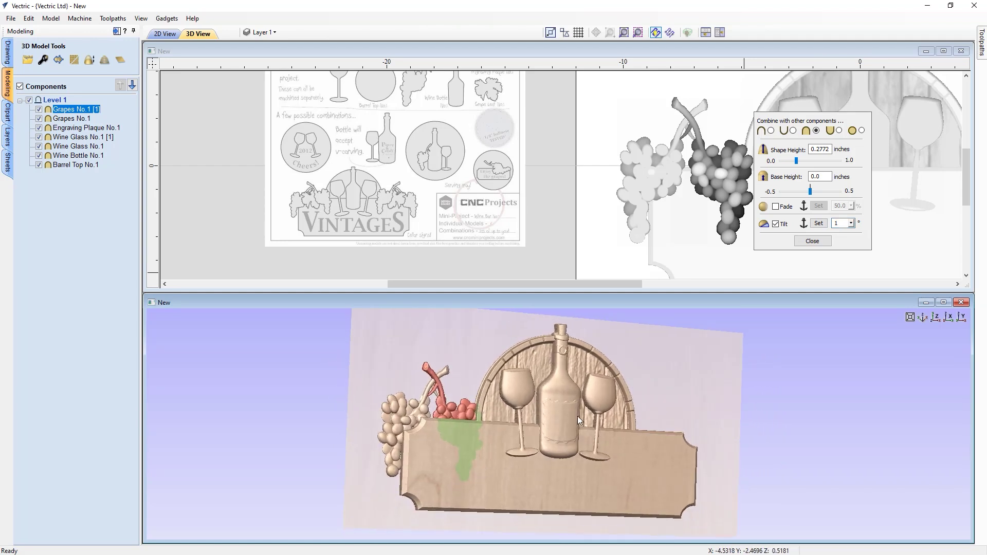
left_click_drag(684, 400, 644, 390)
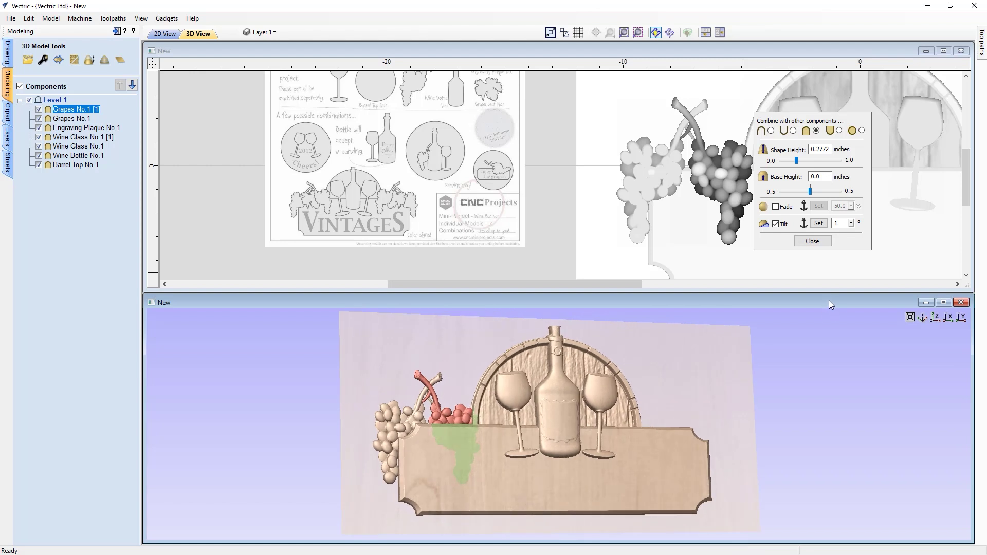
left_click(936, 316)
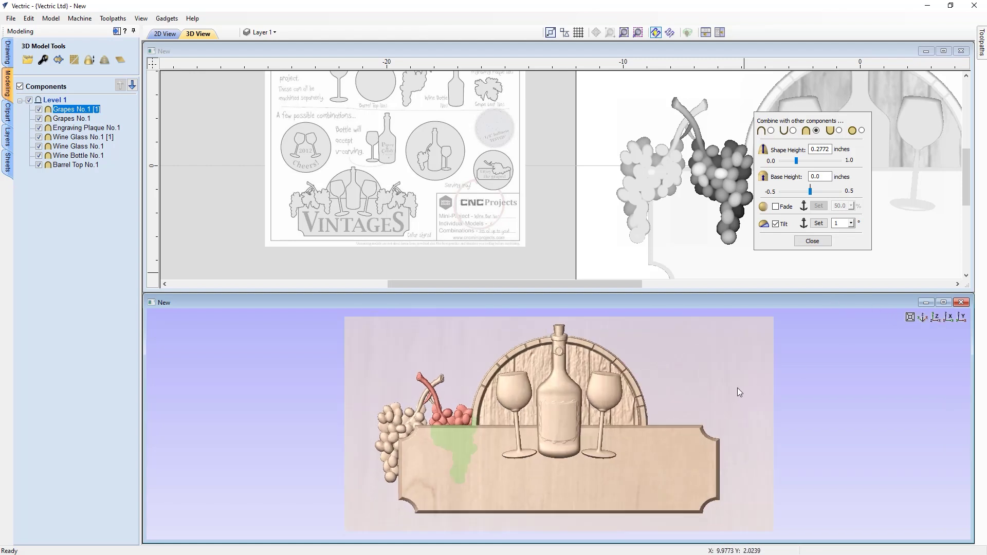
left_click(738, 389)
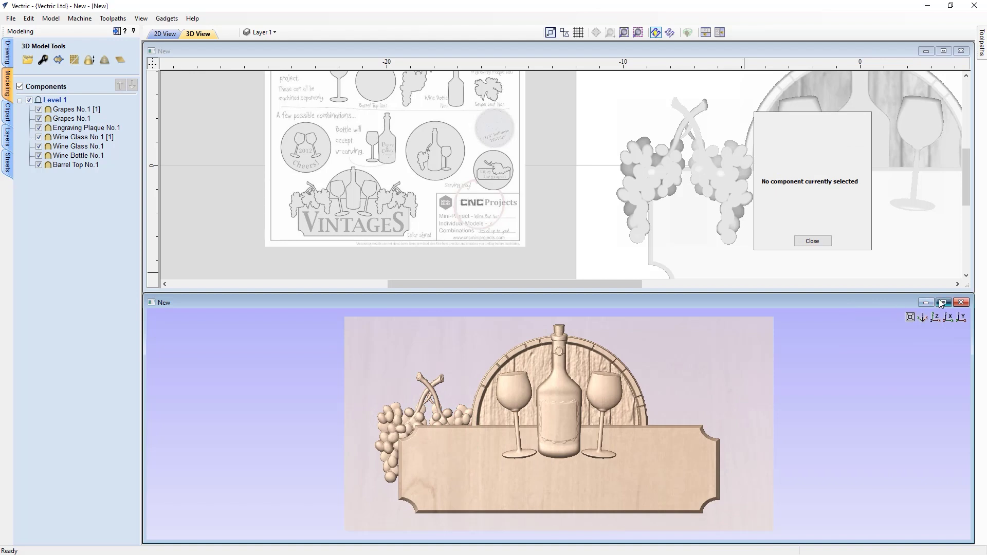
left_click(943, 303)
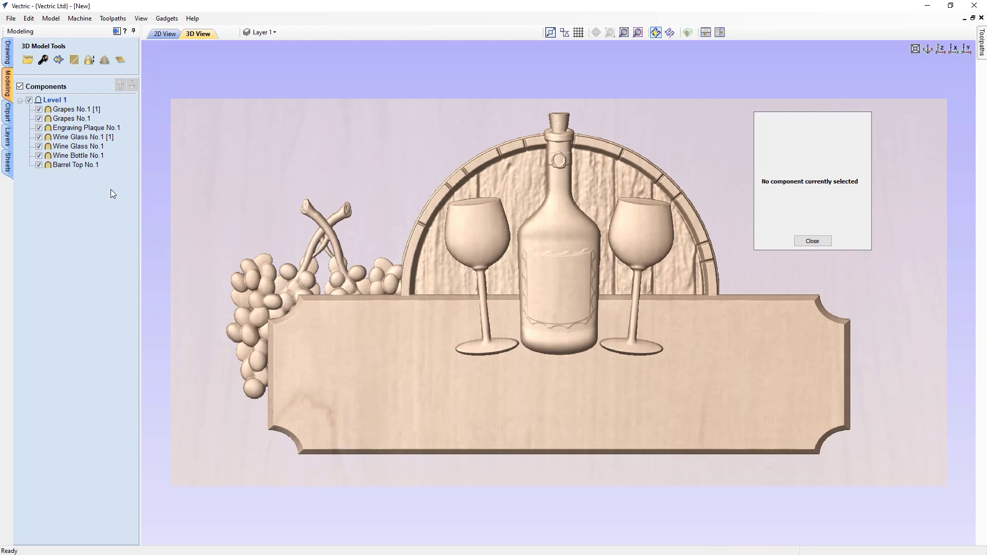
- Insert the Grape Leaf No.1 clipart, place it over the two grape bunches, and enlarge it to about 5.28 by 4.55 inches
left_click(8, 114)
double_click(124, 333)
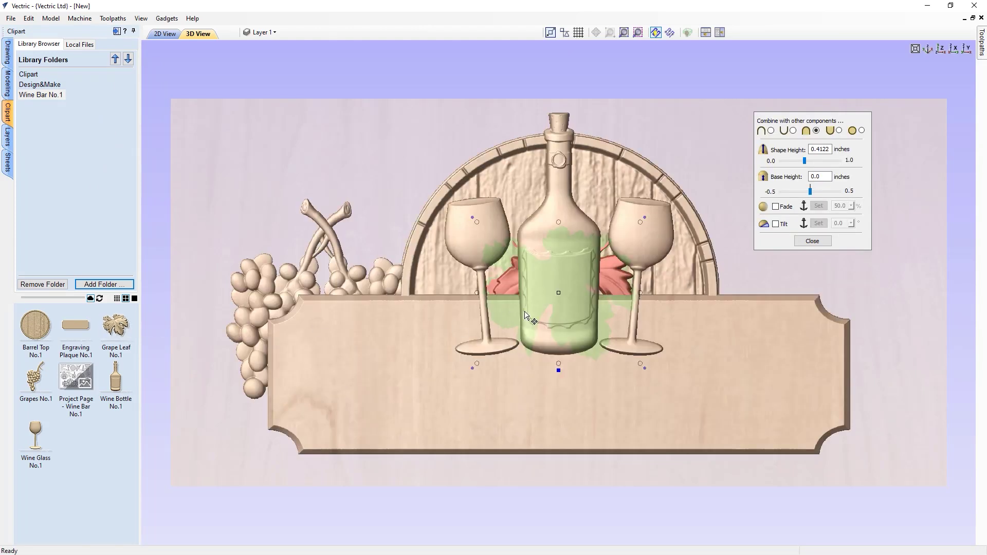
left_click_drag(560, 291, 314, 313)
left_click_drag(395, 384, 411, 397)
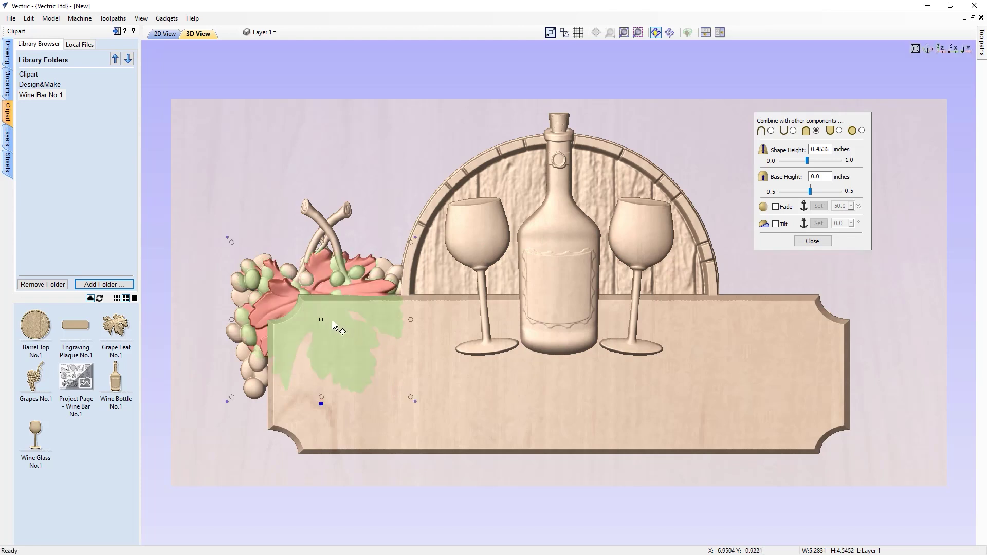
left_click_drag(335, 327, 333, 308)
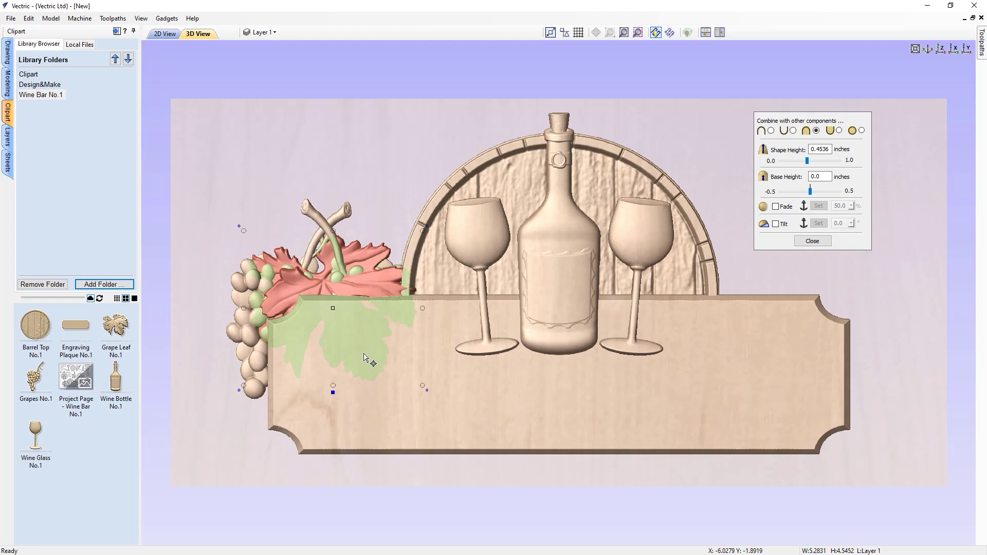
- Enable tilt on the grape leaf, define its direction from the stems toward the leaf's lower tip, and set the angle to 2 degrees
left_click(780, 226)
left_click(819, 223)
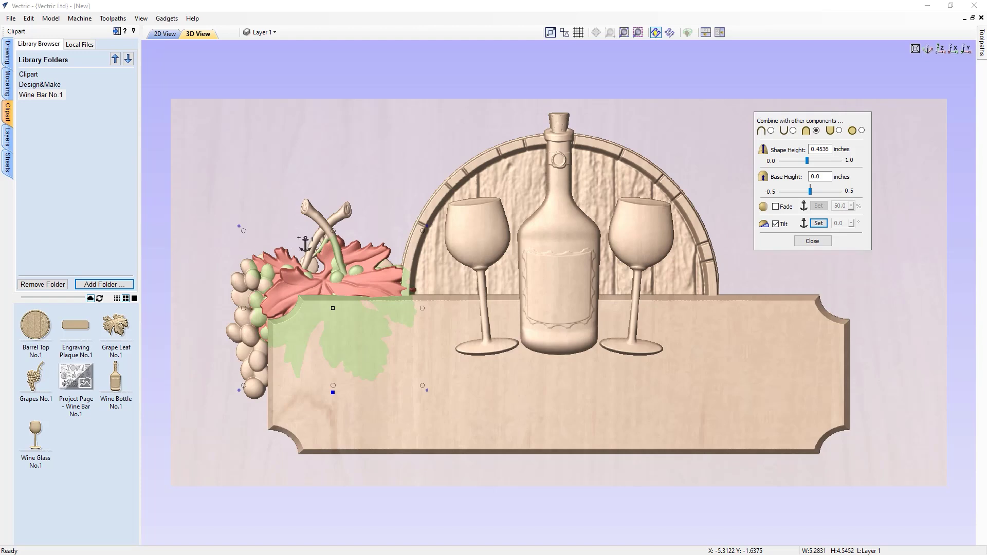
left_click(373, 390)
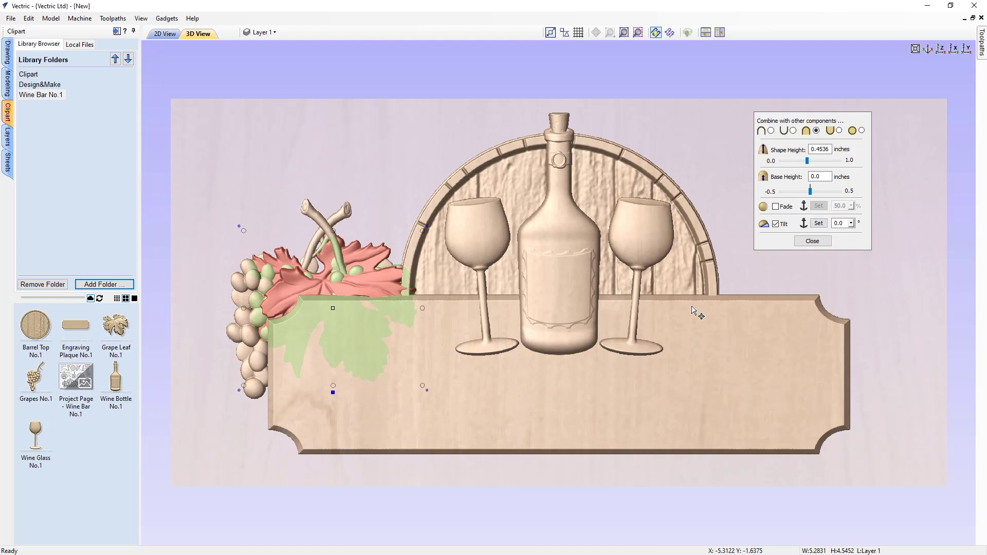
double_click(843, 222)
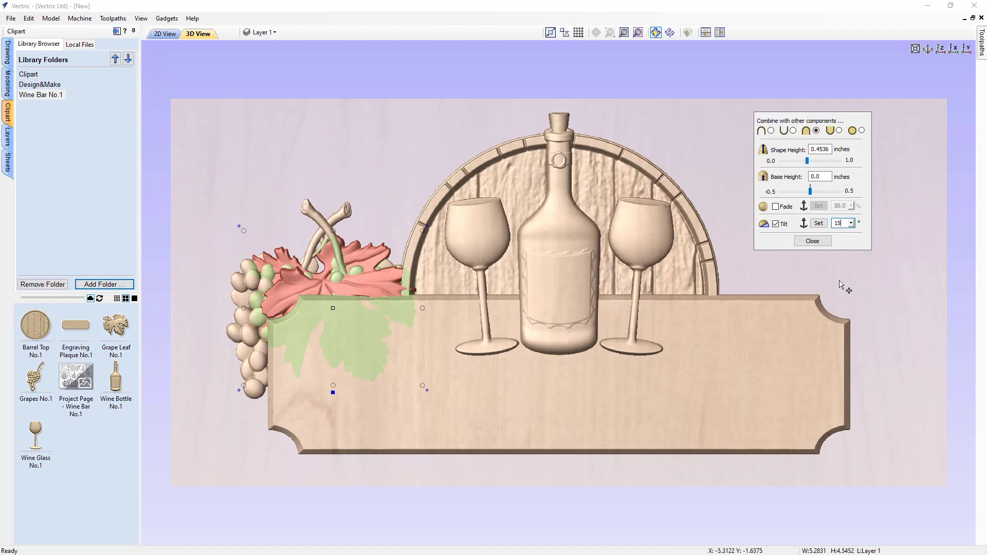
key("Return")
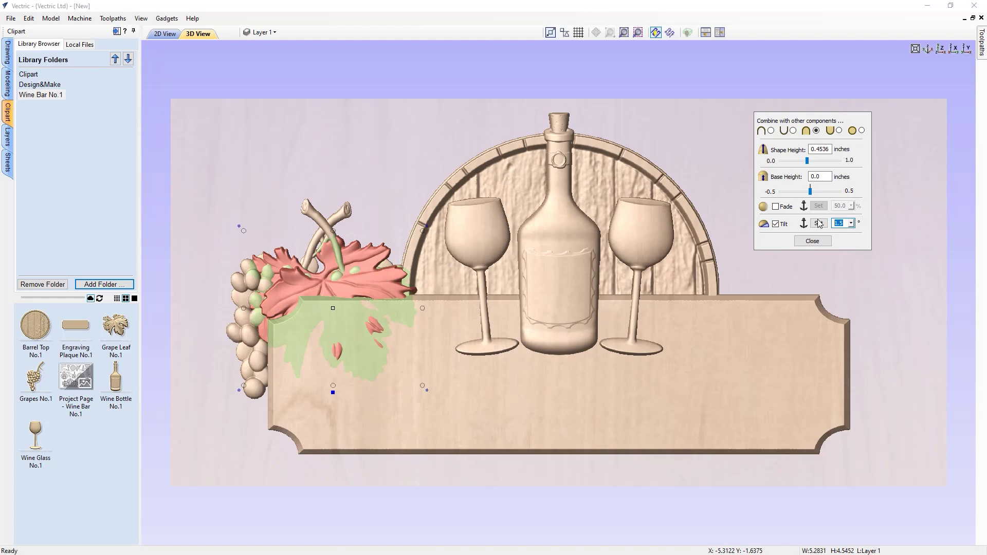
key("Return")
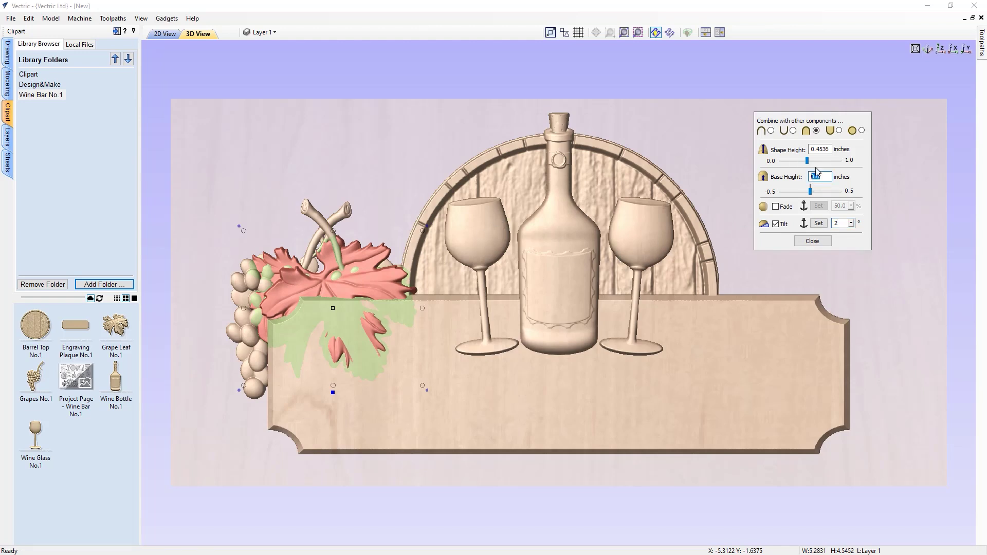
- Raise the grape leaf above the plaque by setting its base height to 0.25 inches, and deselect it
key("Return")
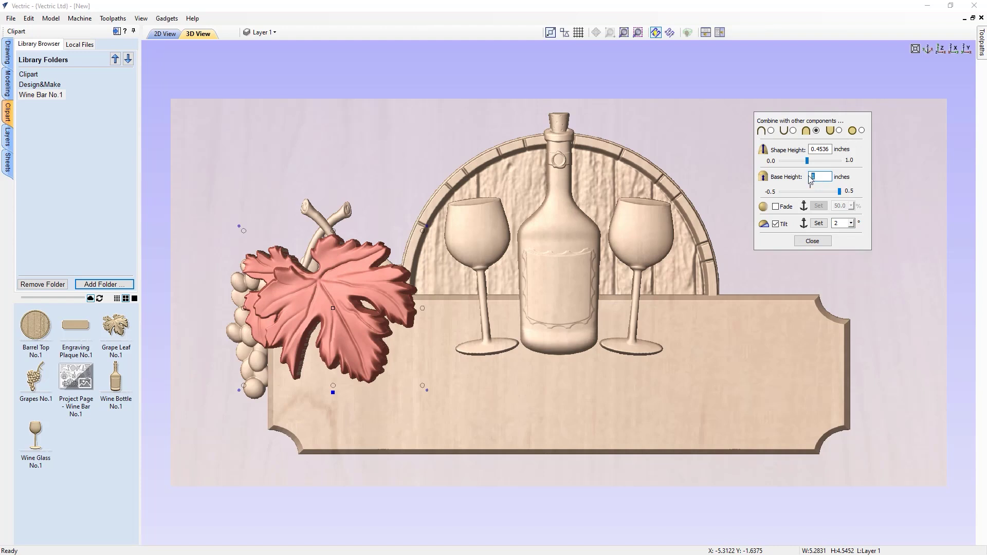
type("5")
key("Return")
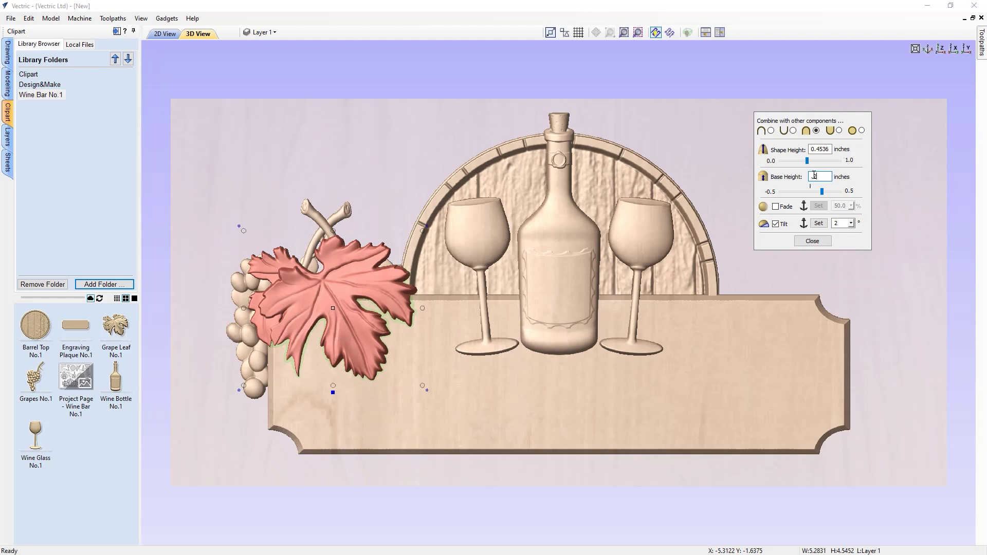
type("25")
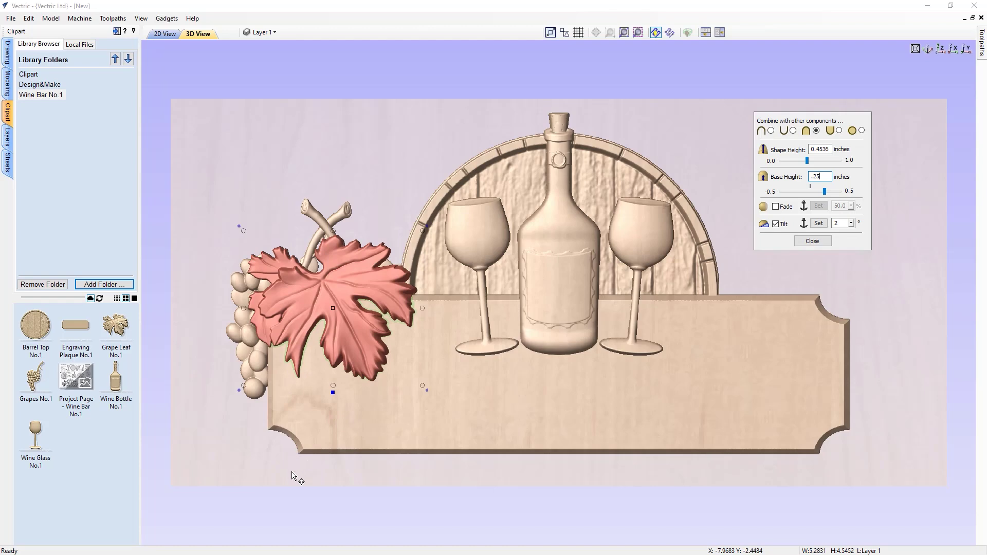
left_click(396, 473)
left_click_drag(443, 472, 472, 461)
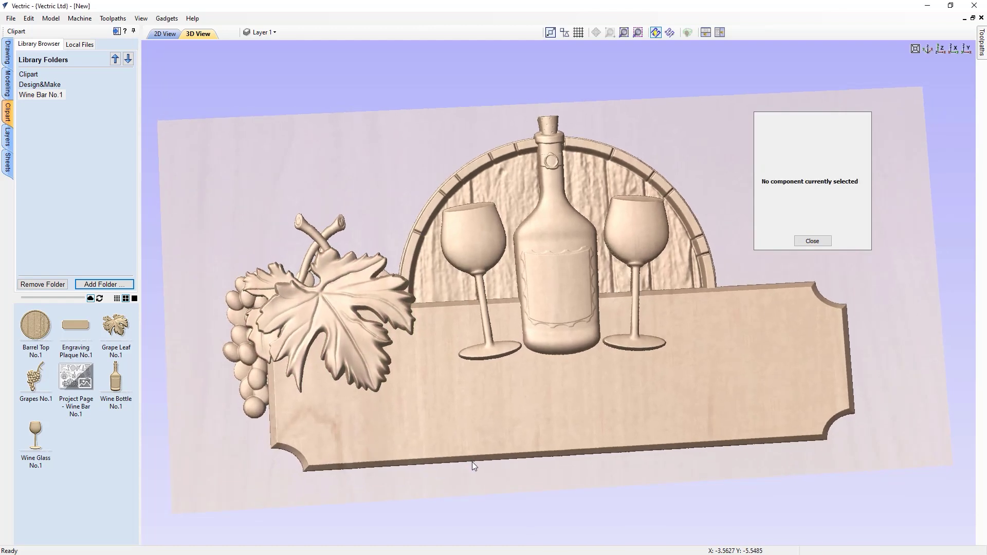
left_click_drag(400, 184, 463, 170)
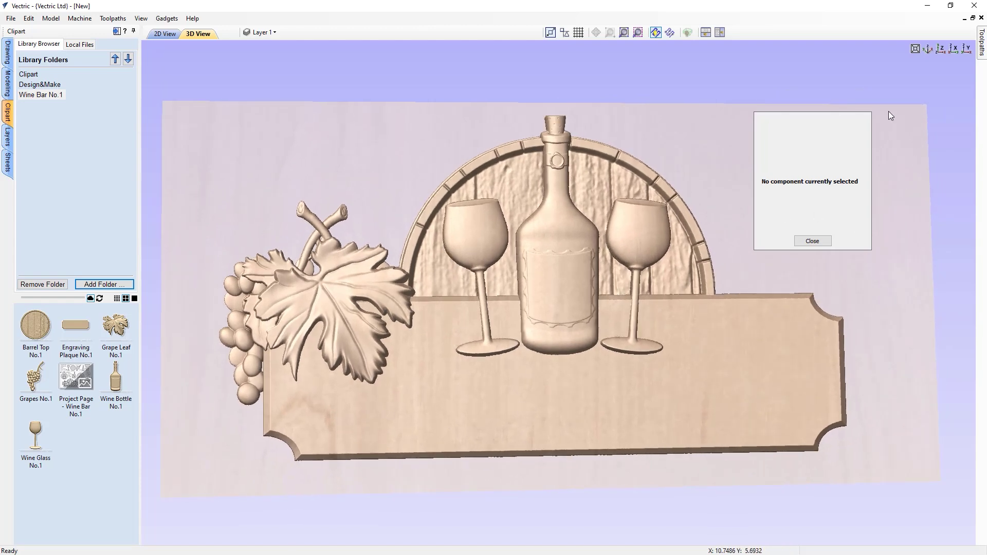
left_click(937, 48)
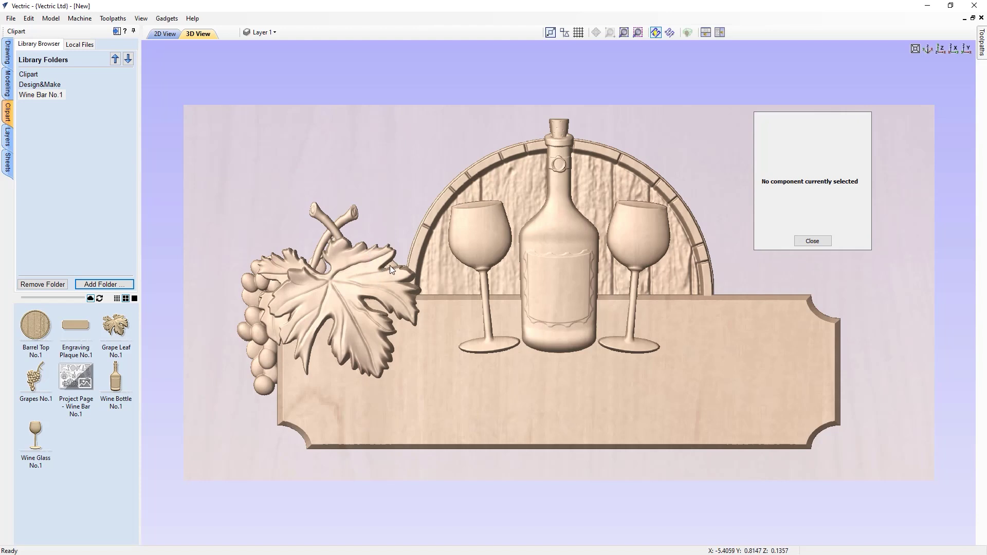
- Shift the grape leaf outward and slightly upward so it overlaps both grape bunches and the plaque's corner
left_click(349, 332)
left_click_drag(356, 331, 343, 317)
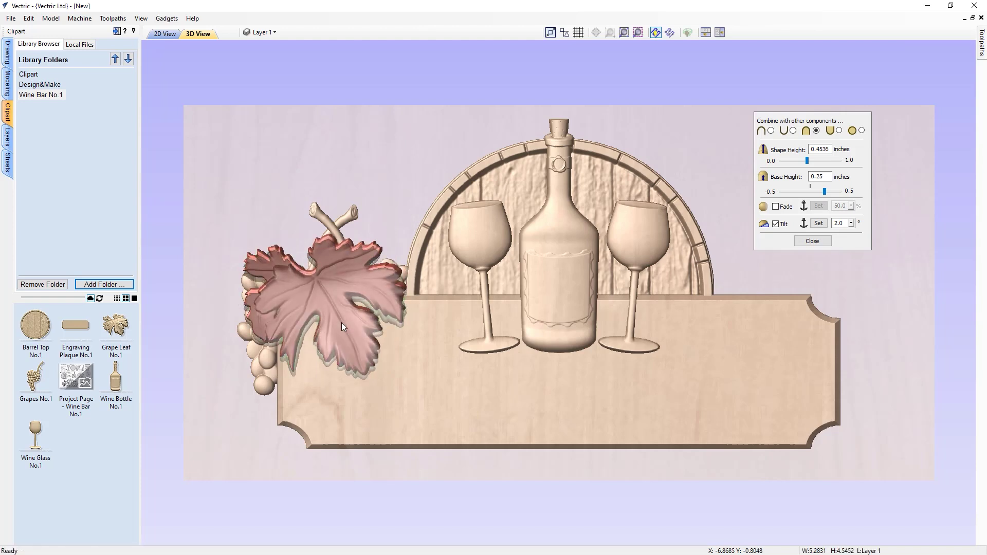
left_click_drag(340, 322, 335, 308)
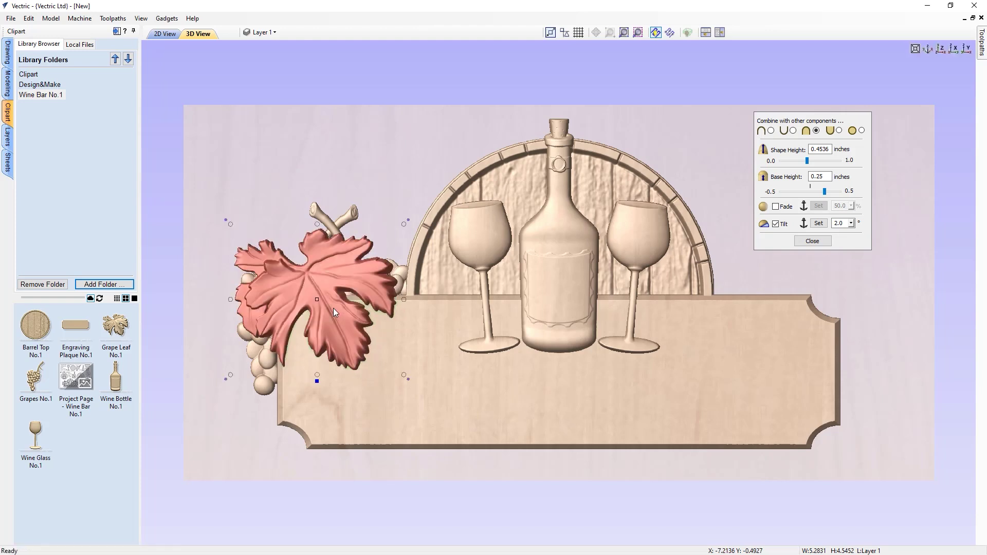
left_click_drag(335, 312, 331, 308)
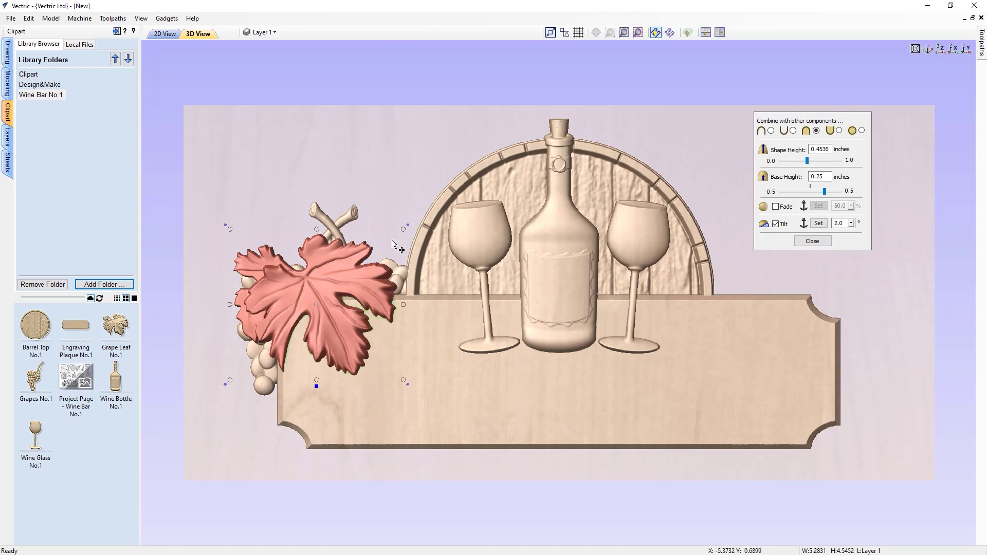
- Enlarge the original outer grape bunch slightly, rotate it slightly counterclockwise to about 4.0 by 6.6 inches, adjust its position, and deselect it
left_click(260, 386)
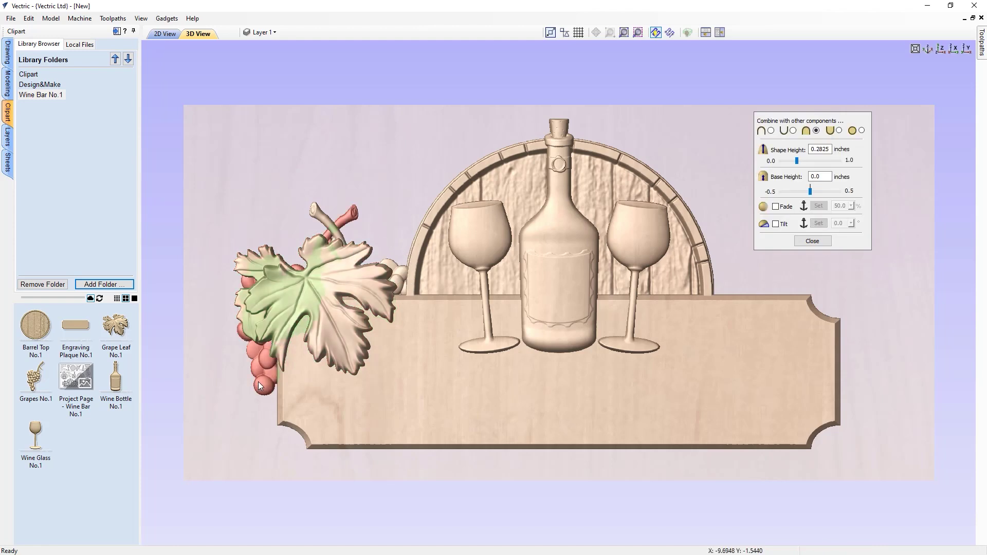
left_click_drag(223, 395, 216, 403)
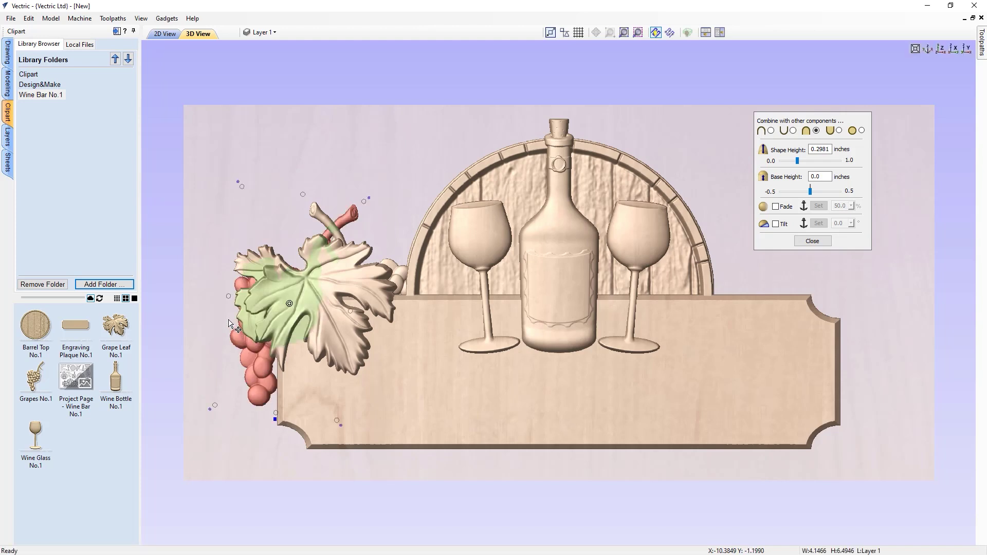
left_click(237, 335)
left_click(252, 357)
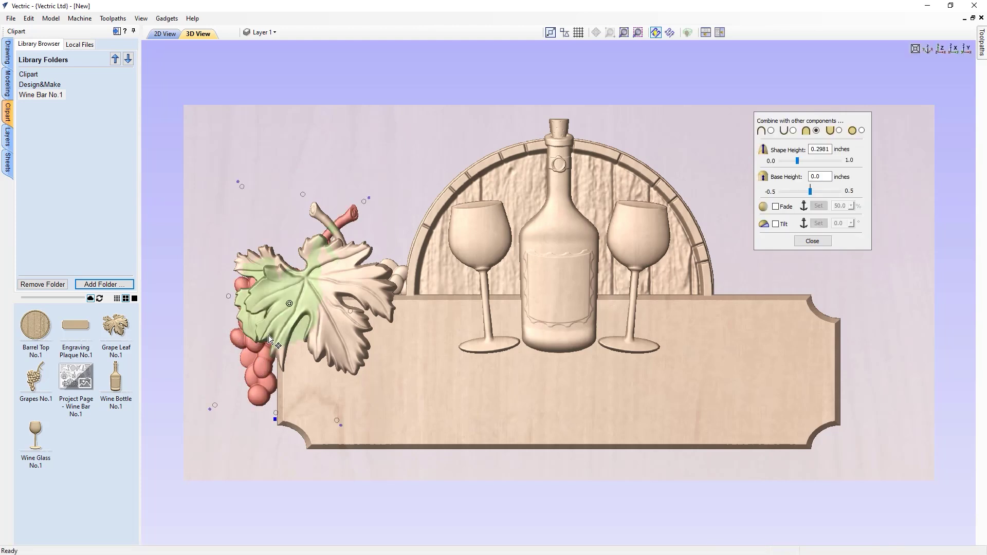
left_click_drag(370, 199, 364, 196)
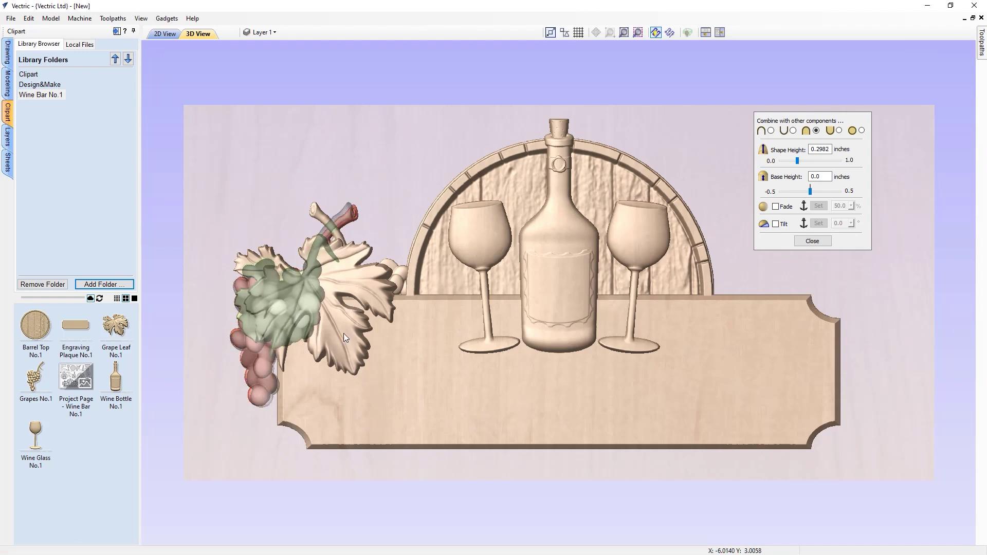
left_click(272, 363)
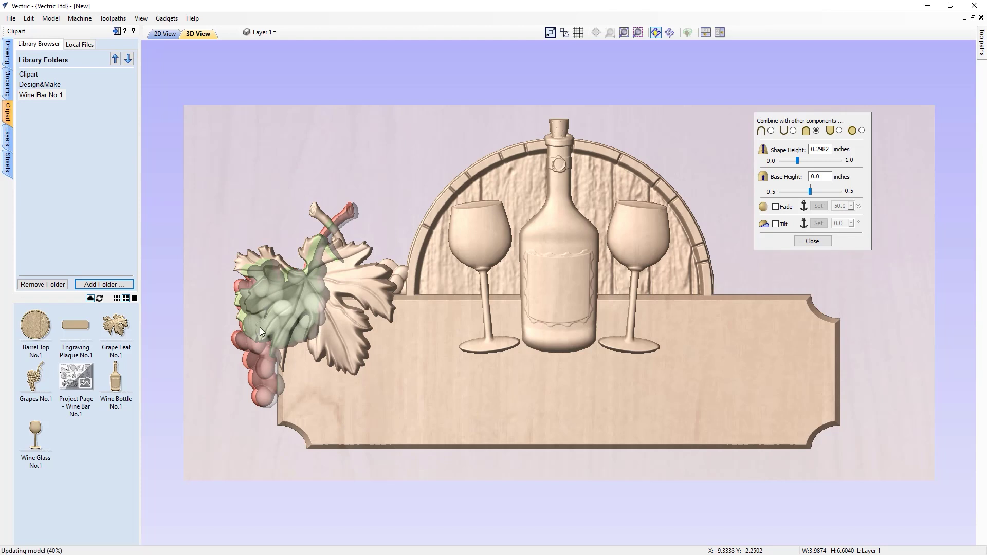
left_click(241, 204)
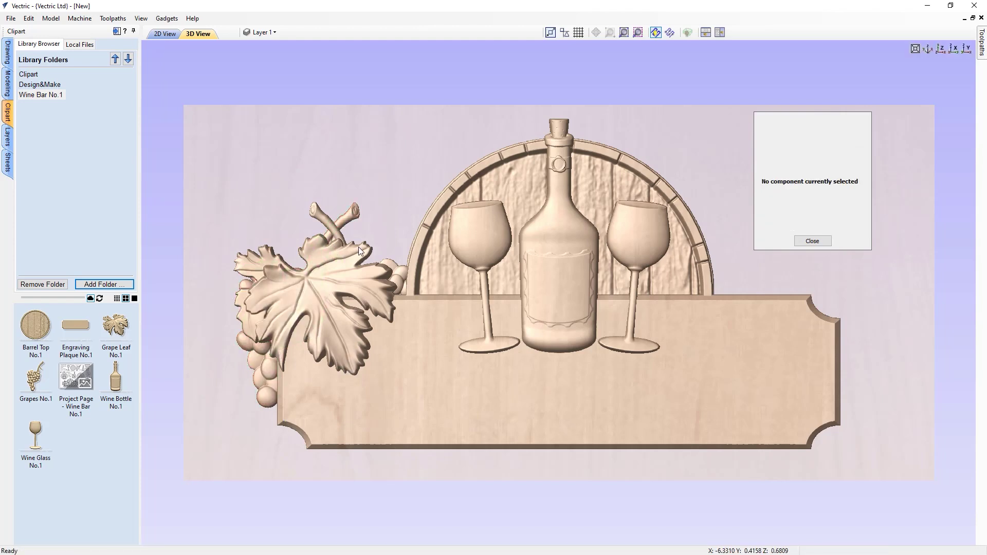
- Nudge the original grape bunch slightly upward behind the leaf and deselect it
left_click_drag(362, 199, 348, 272)
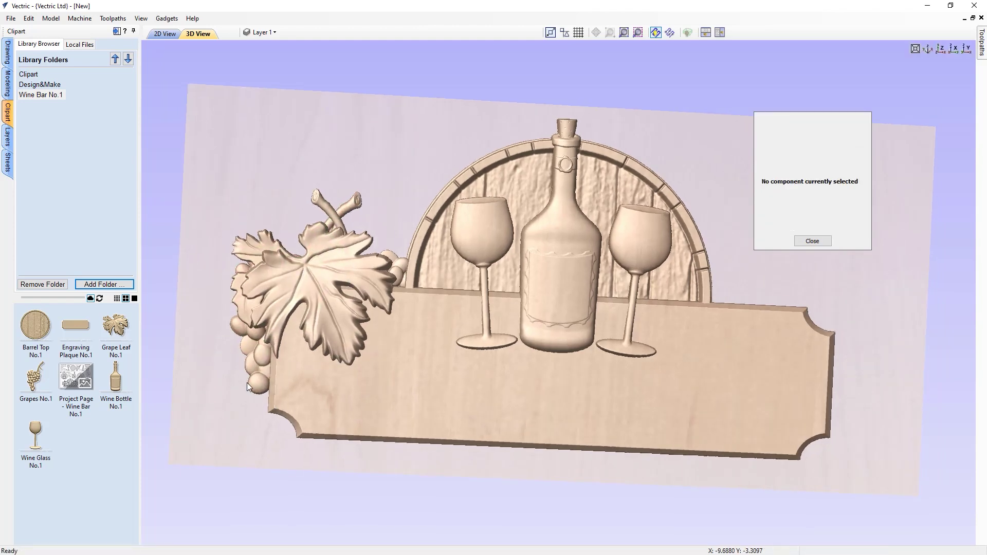
left_click(256, 364)
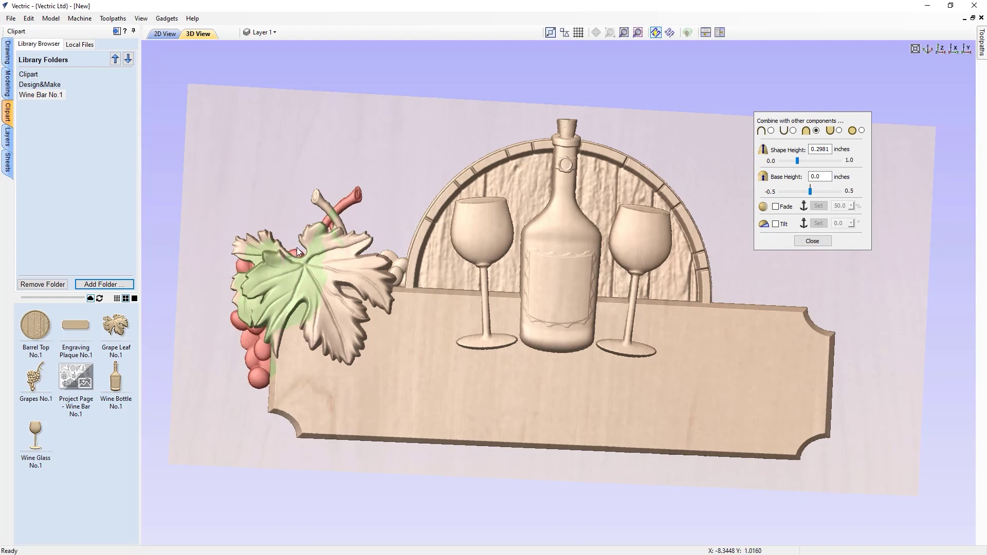
left_click(288, 216)
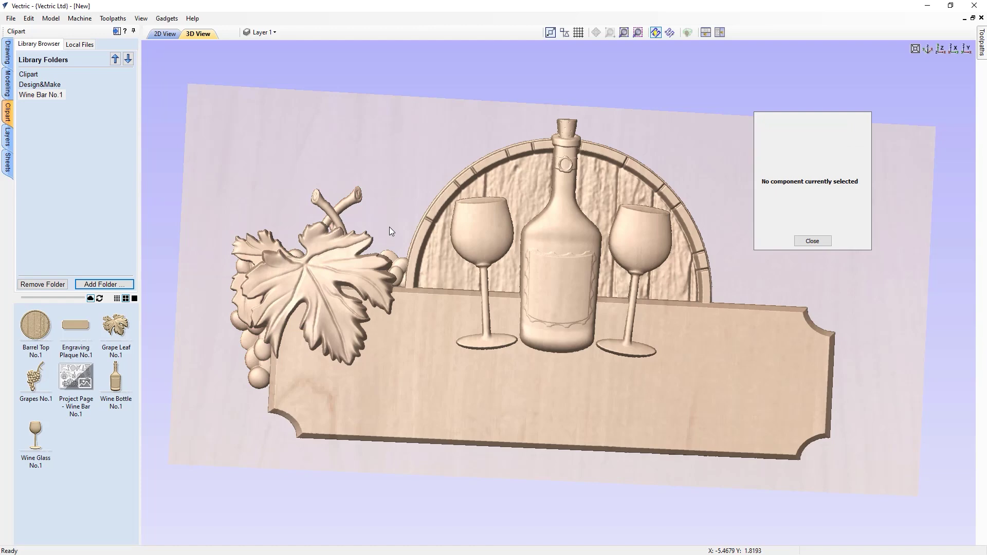
mouse_move(463, 408)
left_mouse_down()
mouse_move(483, 377)
mouse_move(466, 404)
left_mouse_up()
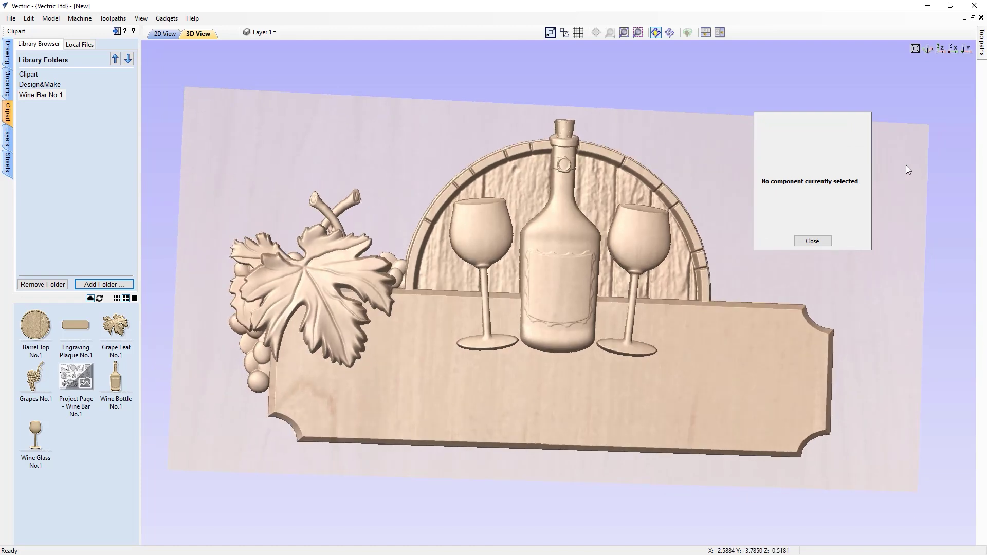
left_click(941, 48)
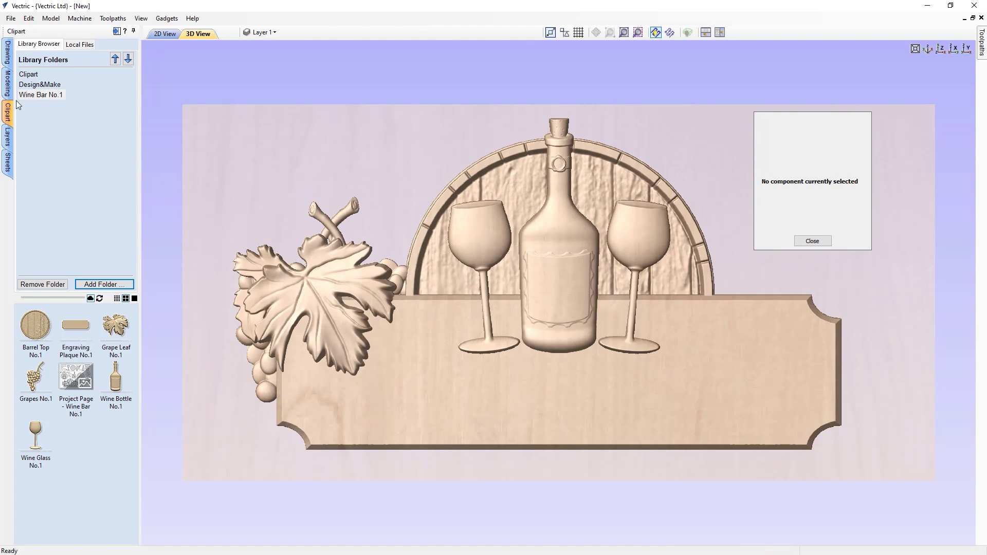
- Mirror a copy of the grape leaf and both grape bunches horizontally about the job center, deselect it, and close the Mirror tool
left_click(7, 81)
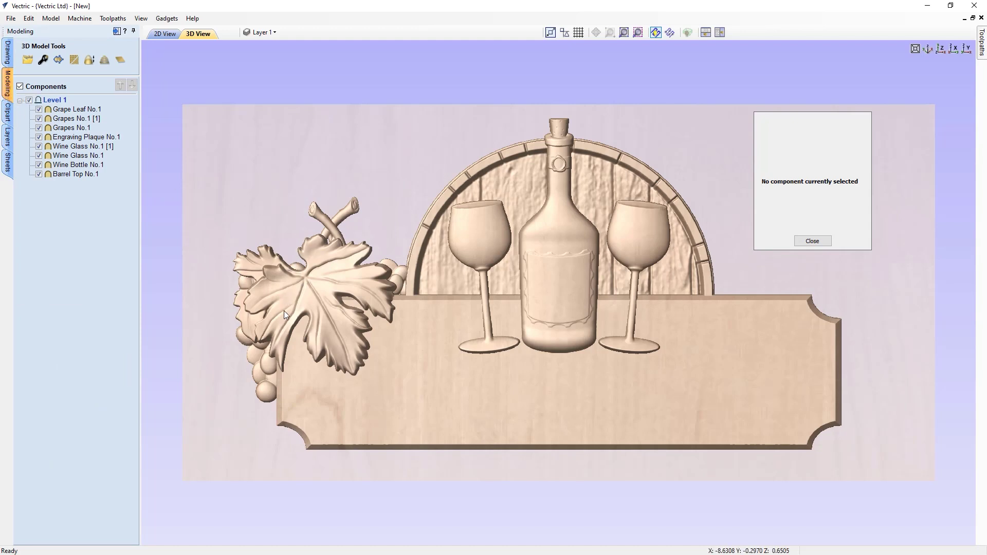
left_click(82, 110)
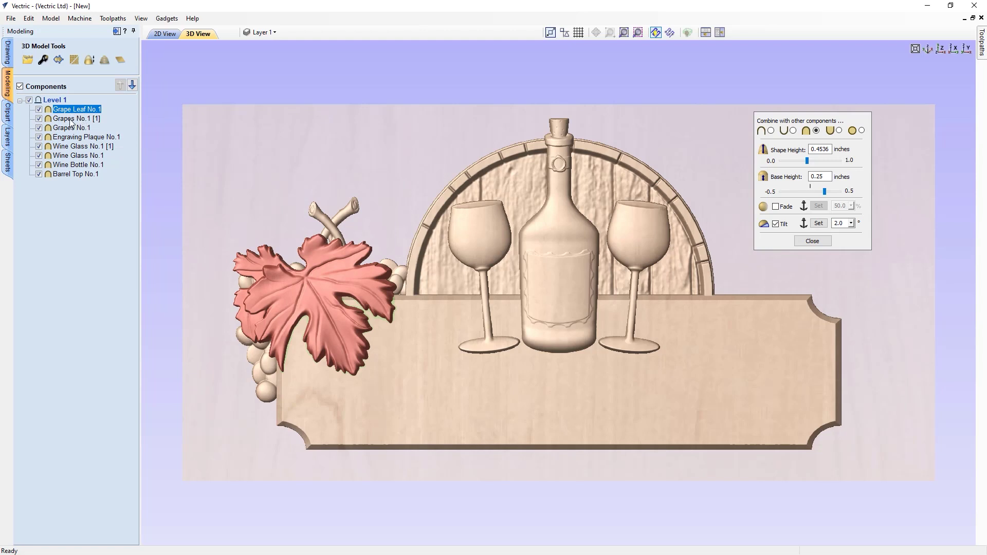
left_click(71, 121, "ctrl")
left_click(72, 128, "ctrl")
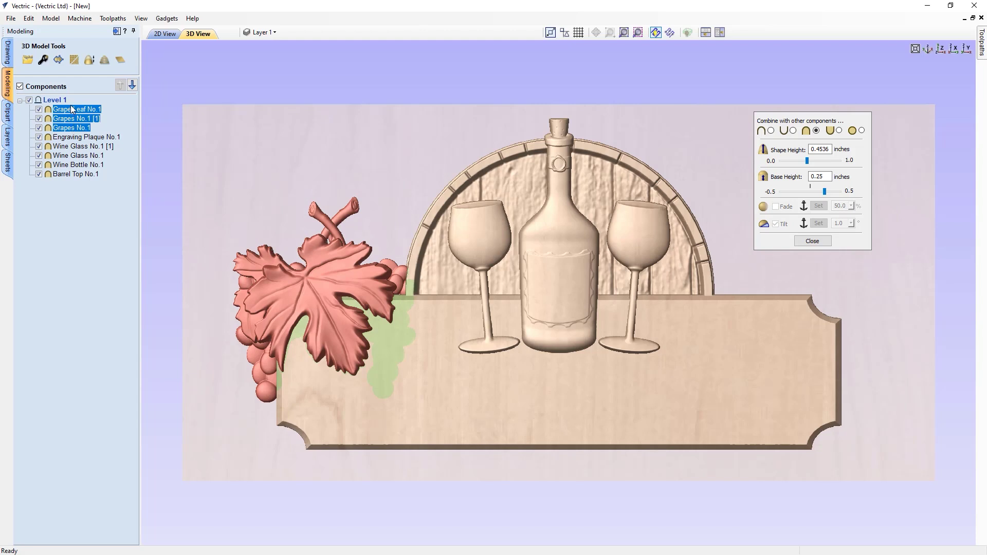
left_click(8, 119)
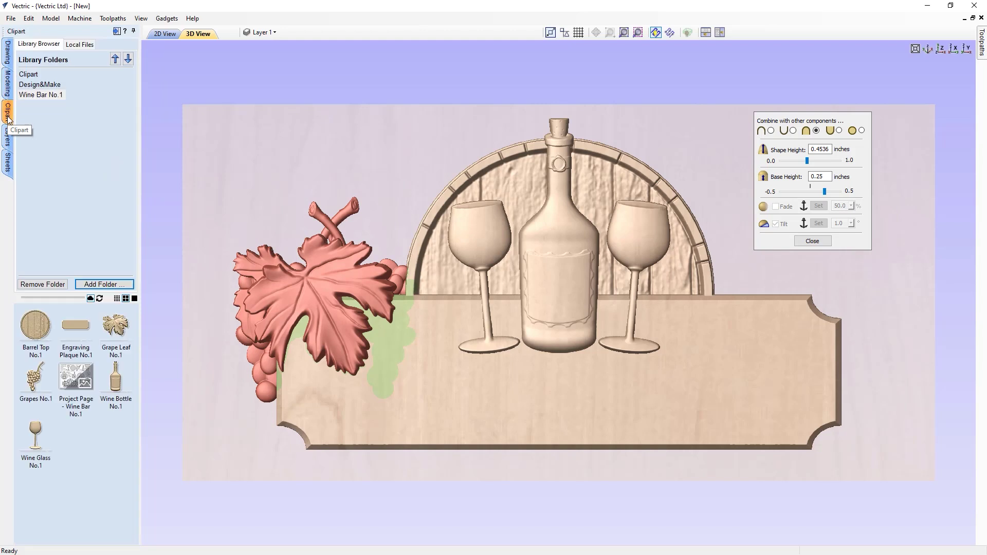
left_click(8, 54)
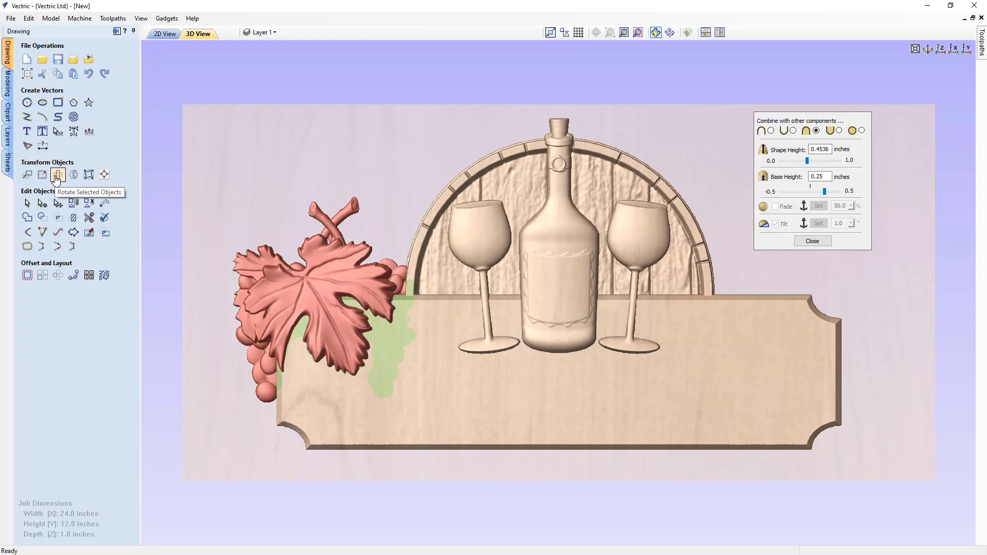
left_click(73, 175)
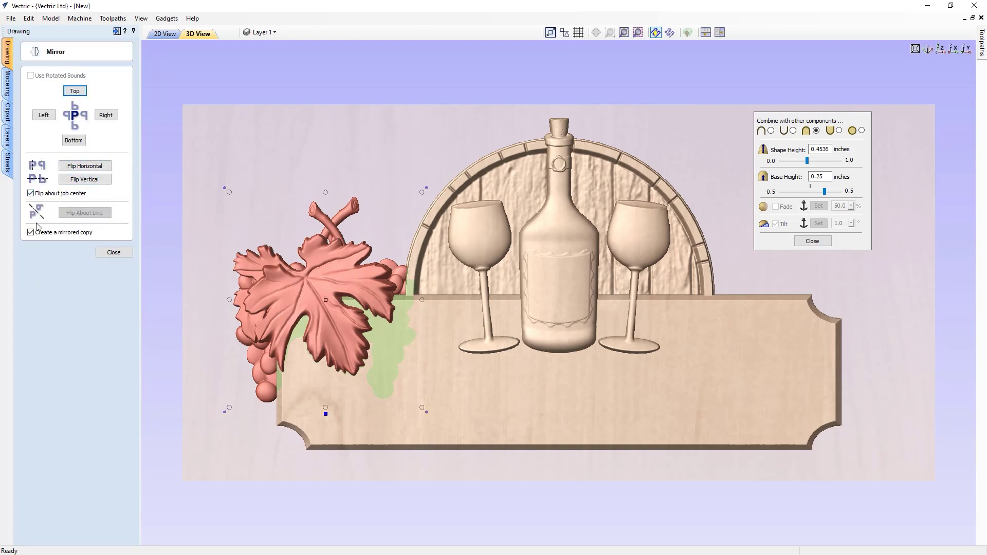
left_click(76, 171)
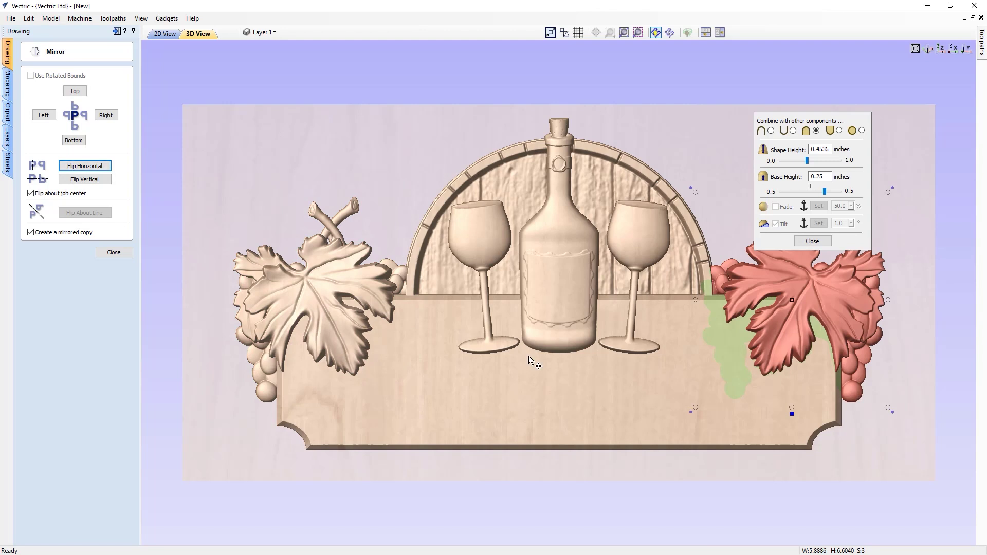
left_click(675, 477)
left_click(800, 242)
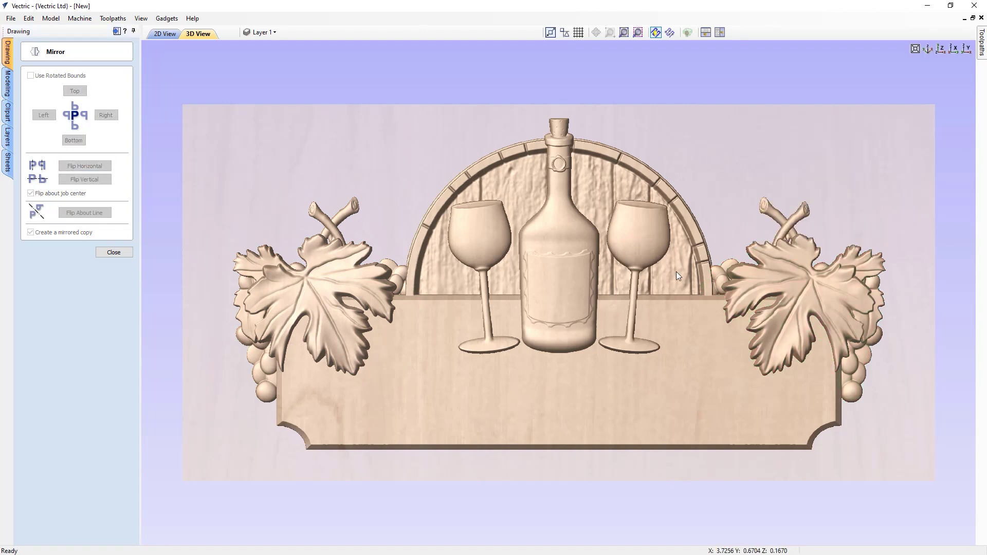
scroll(634, 309, "up", 1)
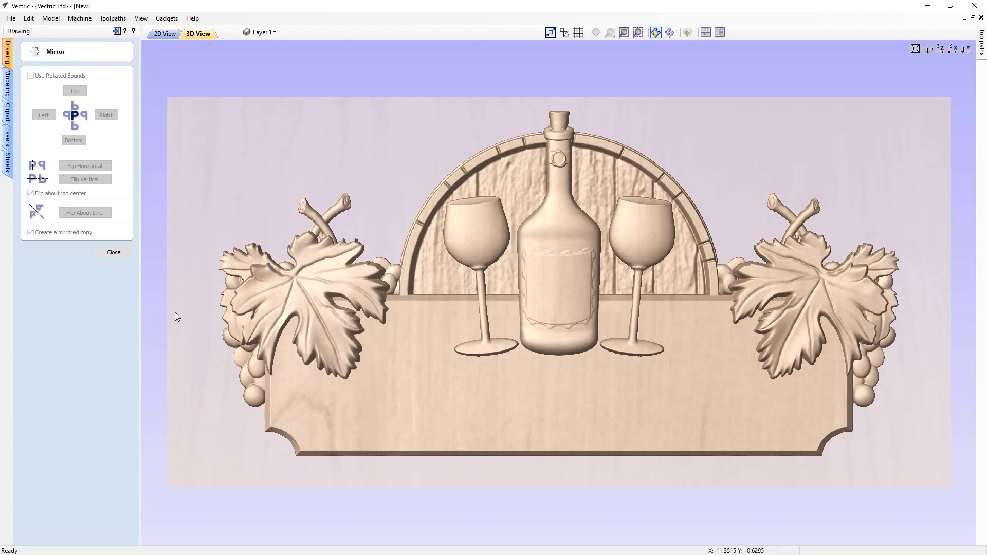
left_click(122, 253)
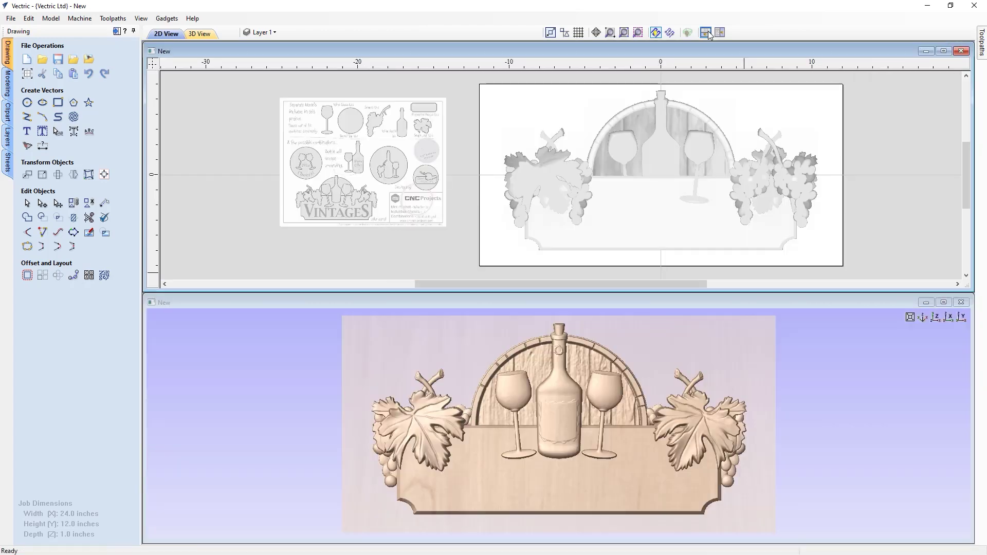
- Tile the 2D and 3D views one above the other and move the wine bottle to the front in the 2D view
left_click(706, 33)
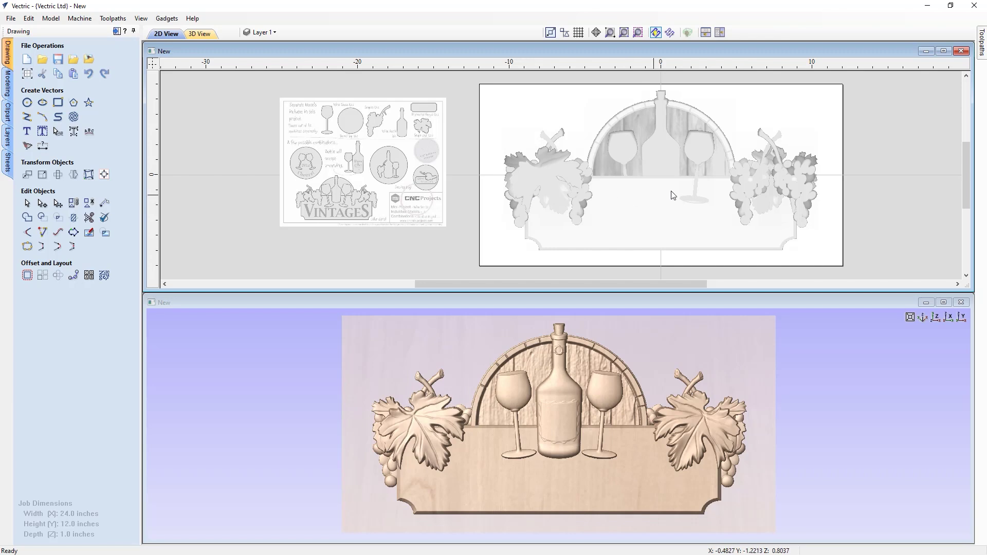
scroll(726, 183, "up", 1)
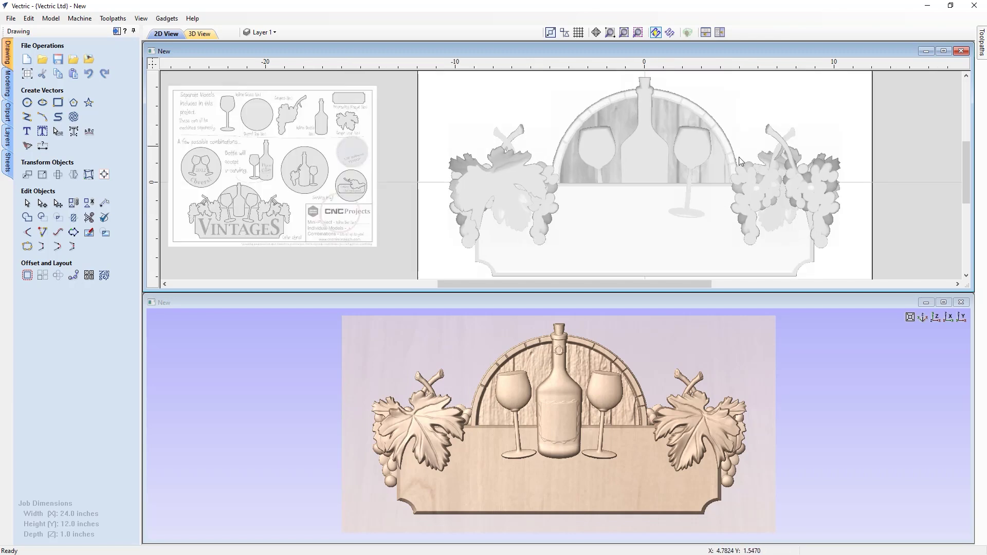
left_click_drag(693, 285, 724, 284)
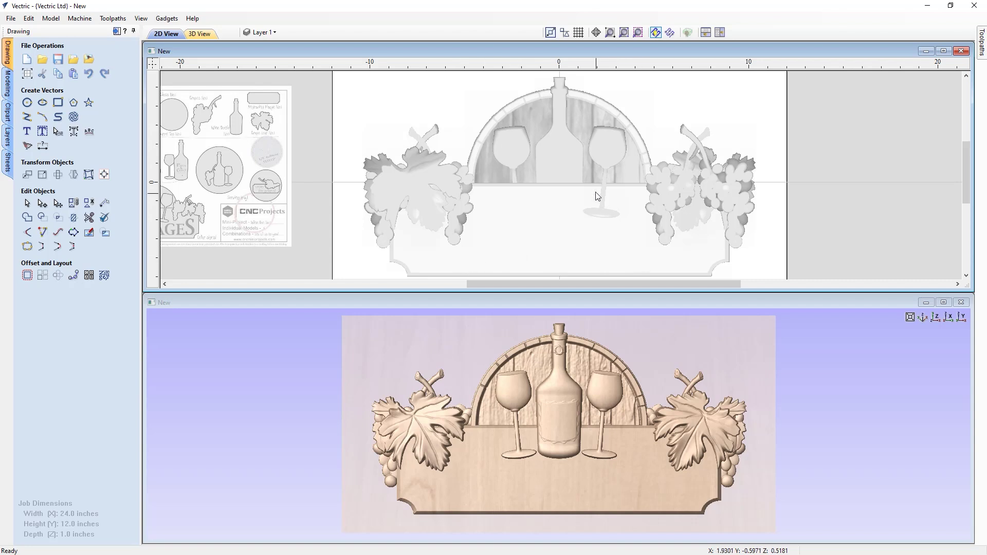
left_click(560, 162)
right_click(561, 163)
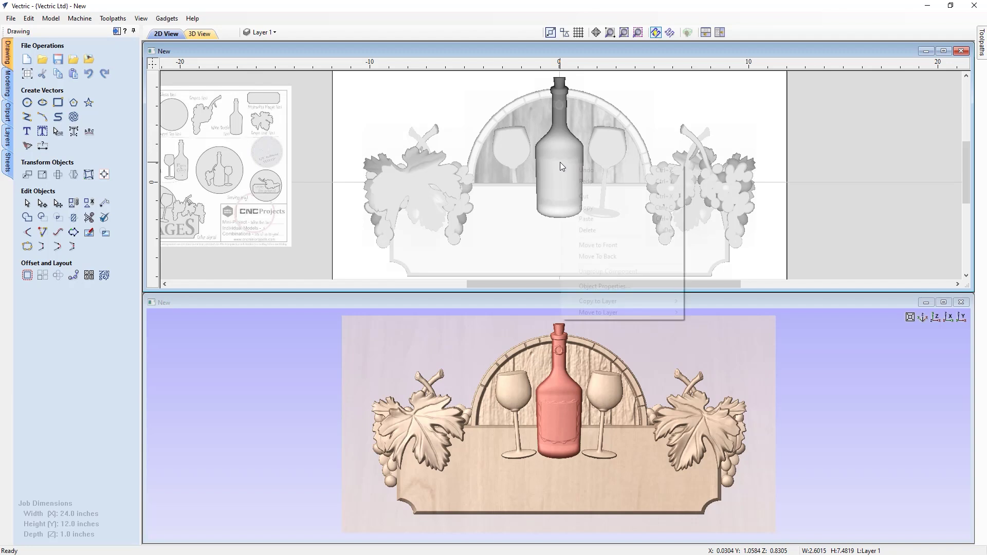
left_click(580, 246)
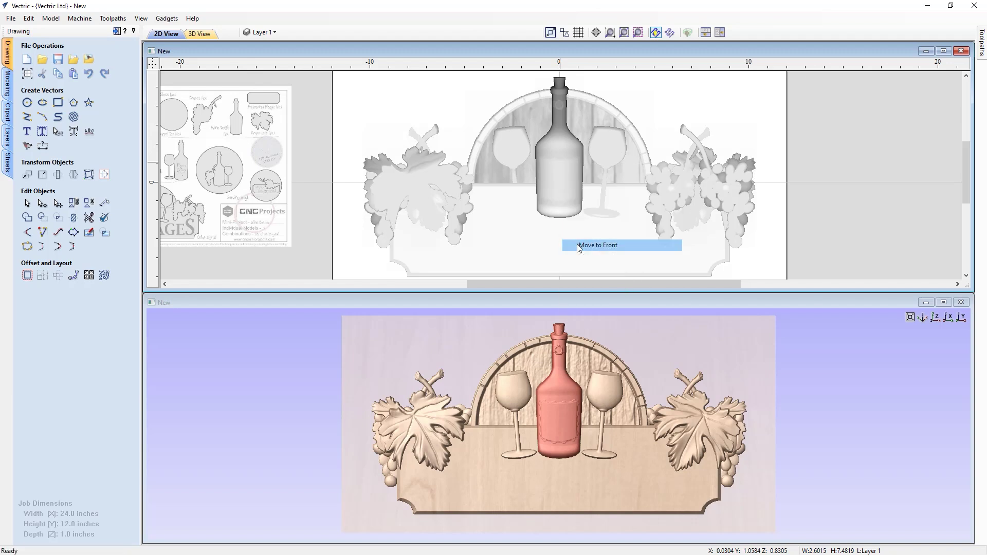
left_click(653, 111)
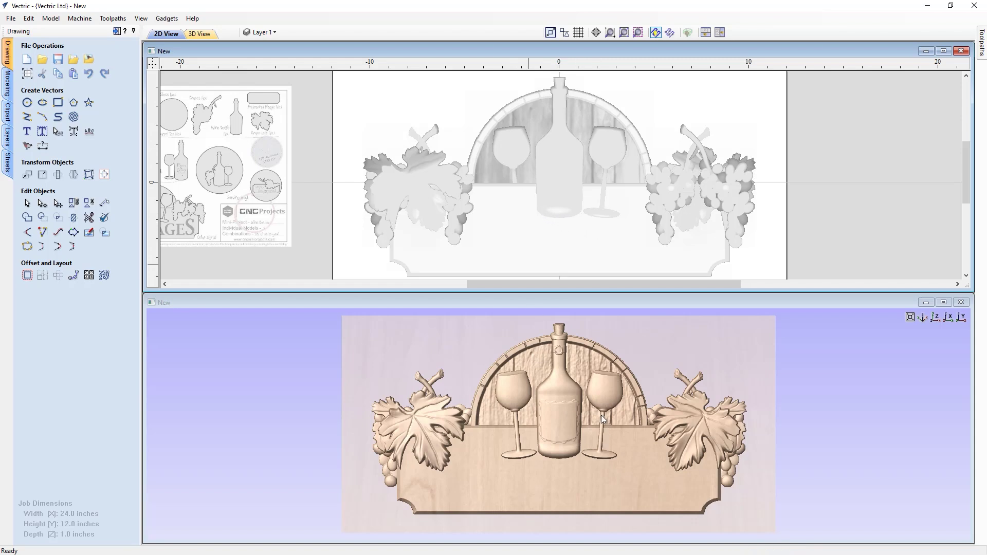
- Move the left wine glass to the front in the 2D view and deselect it
left_click(523, 154)
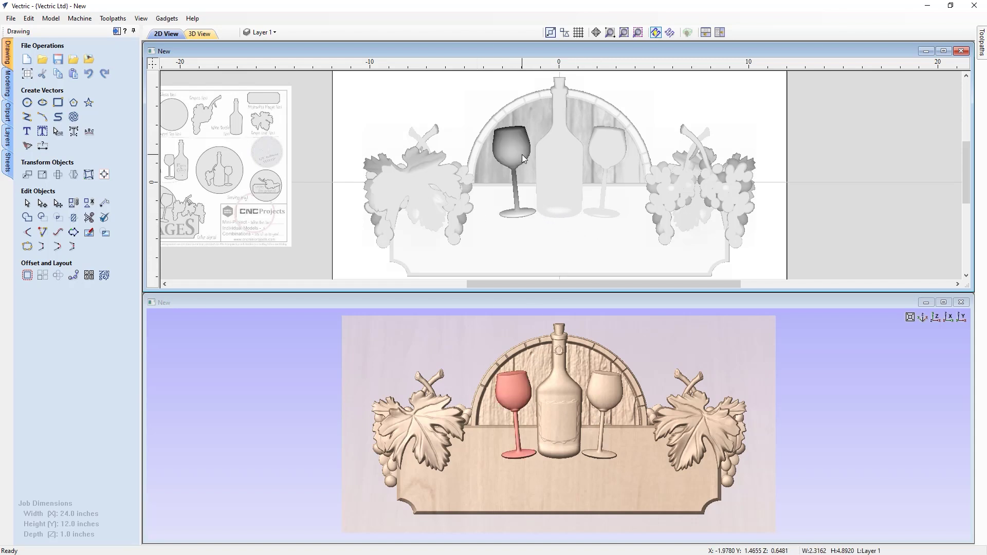
right_click(522, 155)
left_click(560, 240)
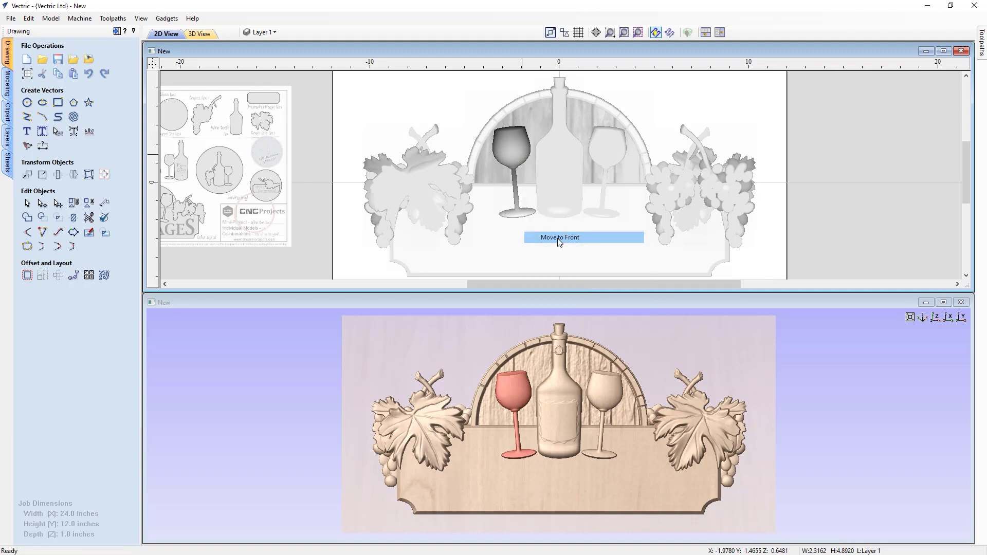
left_click(646, 117)
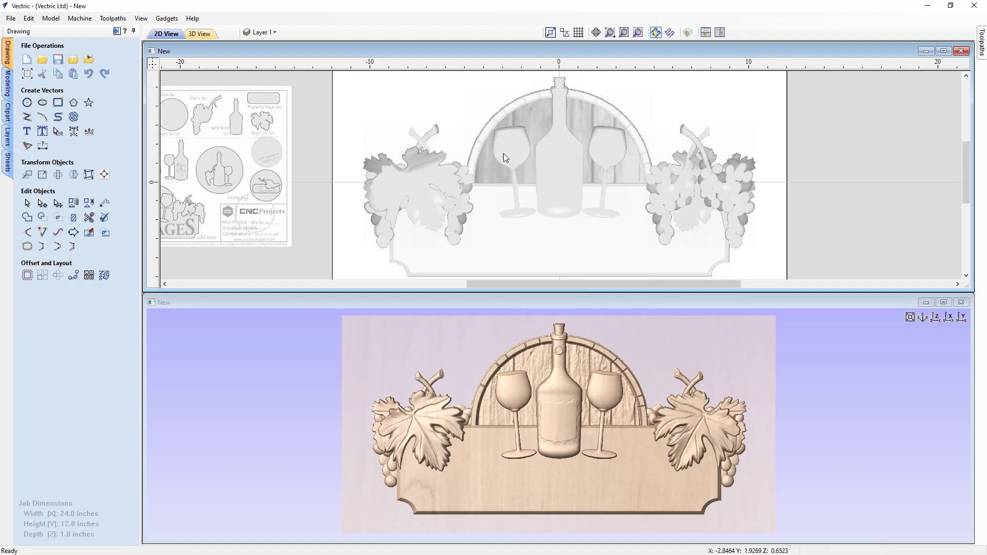
- Move the inner grape bunches on both sides of the sign to the back in the 2D view and deselect them
left_click(458, 217)
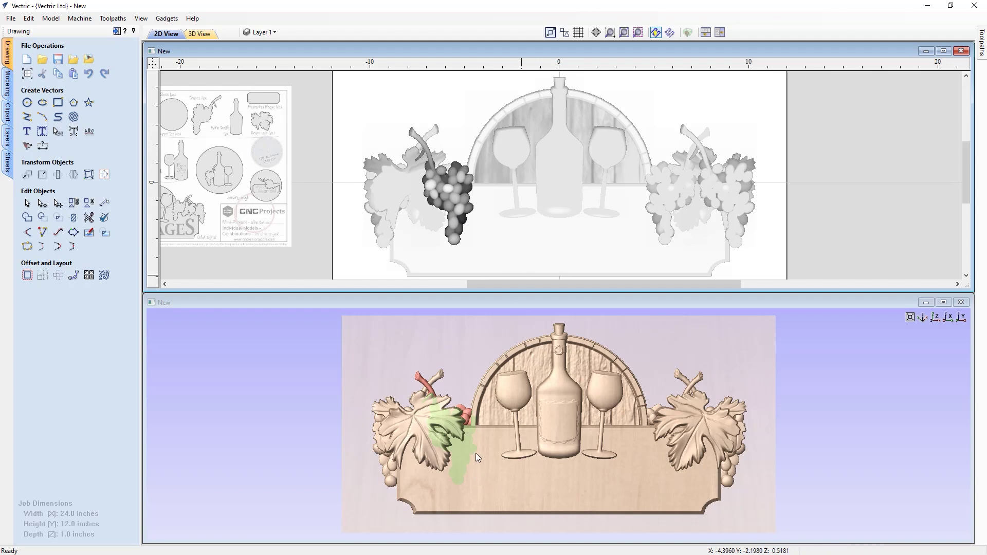
right_click(454, 199)
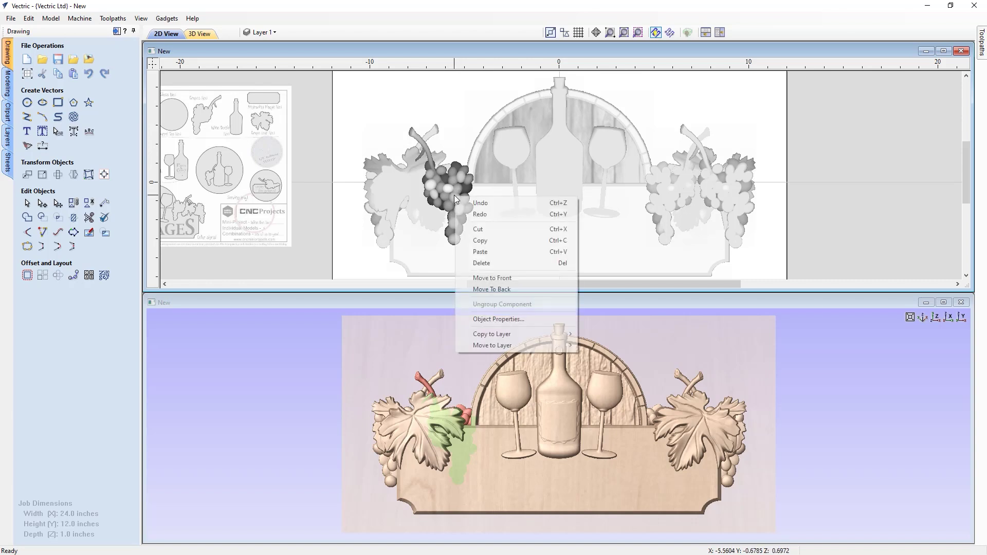
left_click(491, 289)
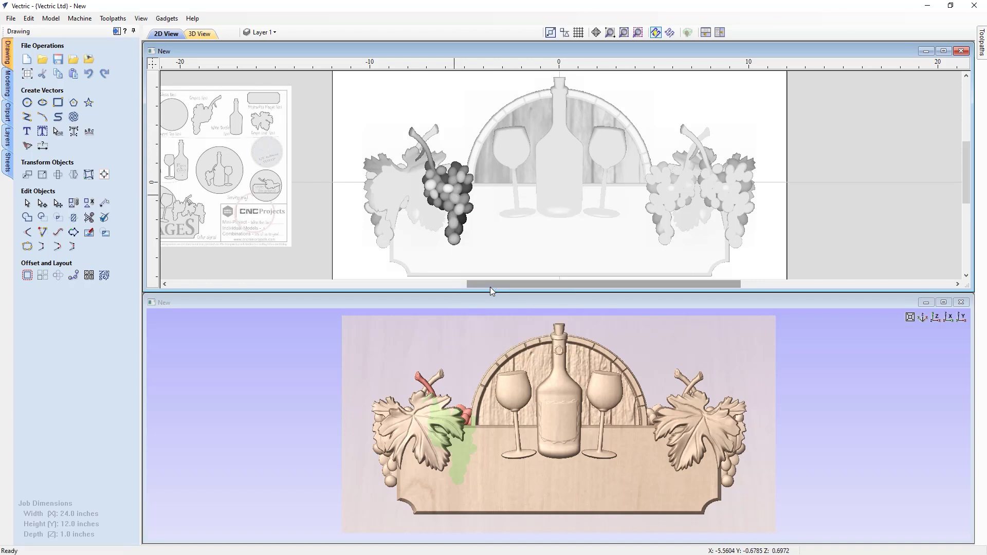
left_click(450, 102)
left_click(663, 203)
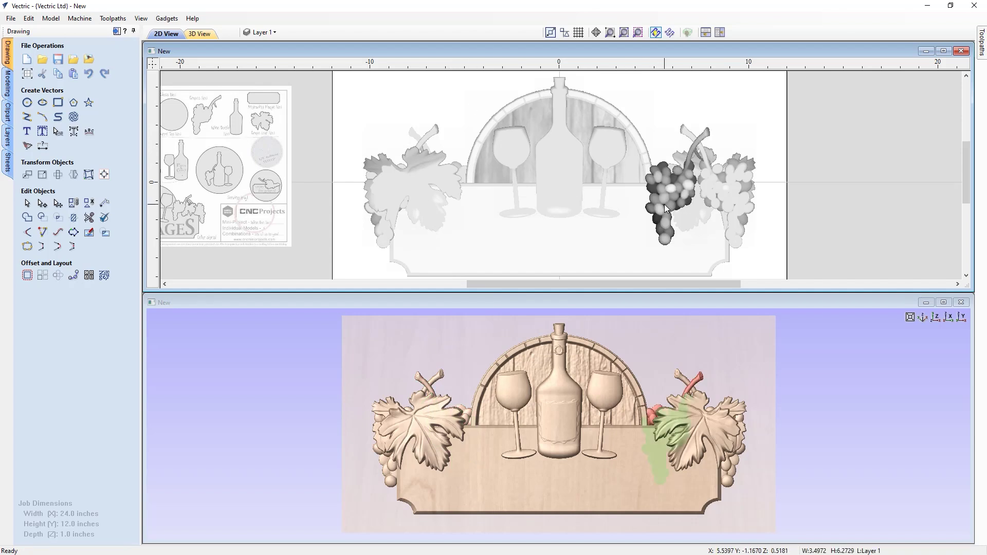
right_click(665, 205)
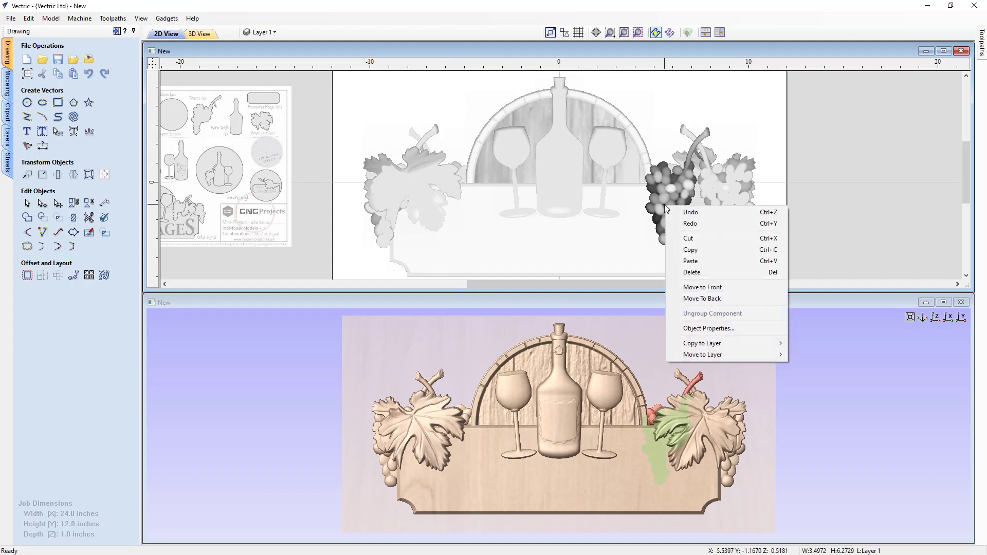
left_click(697, 300)
left_click(801, 239)
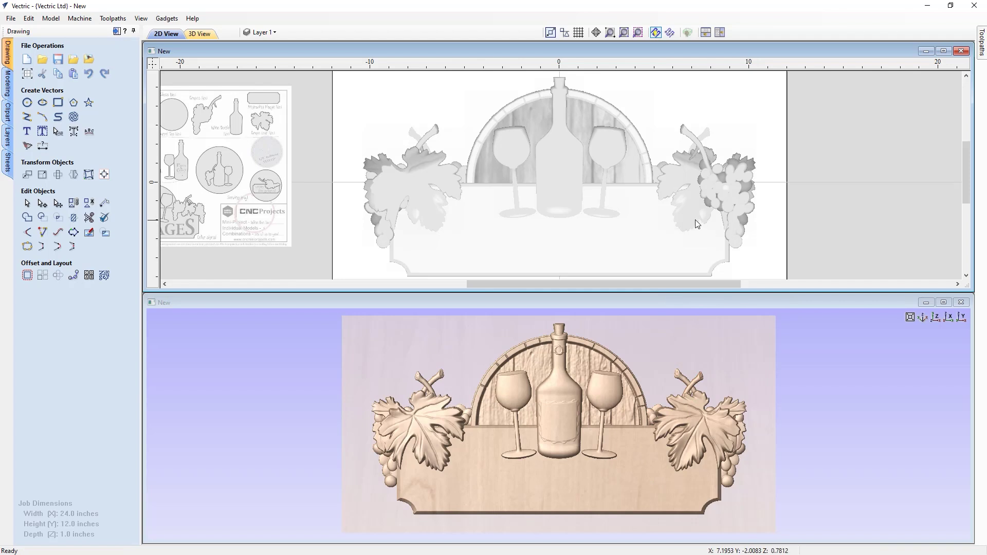
- Move the outer grape bunches on both sides of the sign to the back, behind the leaves, and deselect them
left_click(727, 195)
right_click(727, 195)
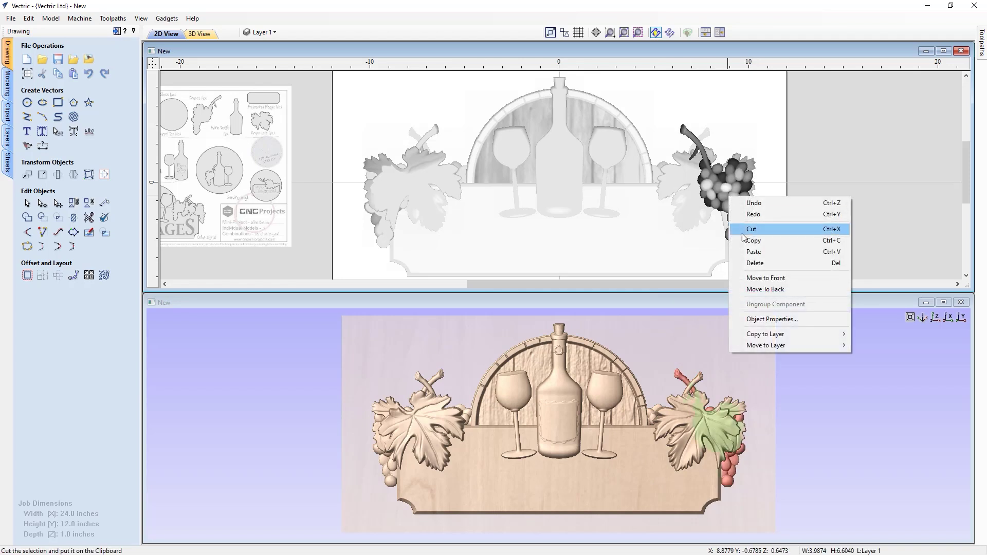
left_click(754, 290)
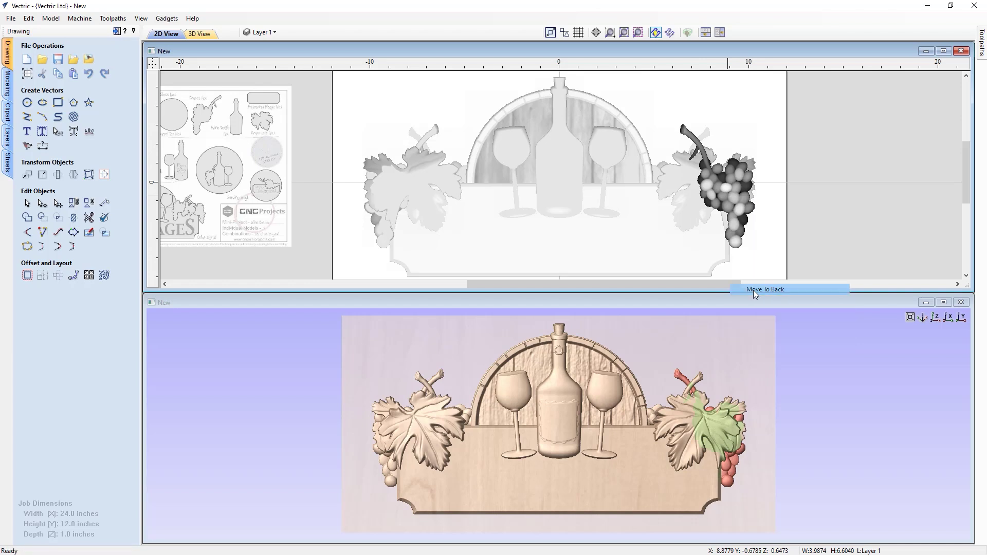
left_click(749, 261)
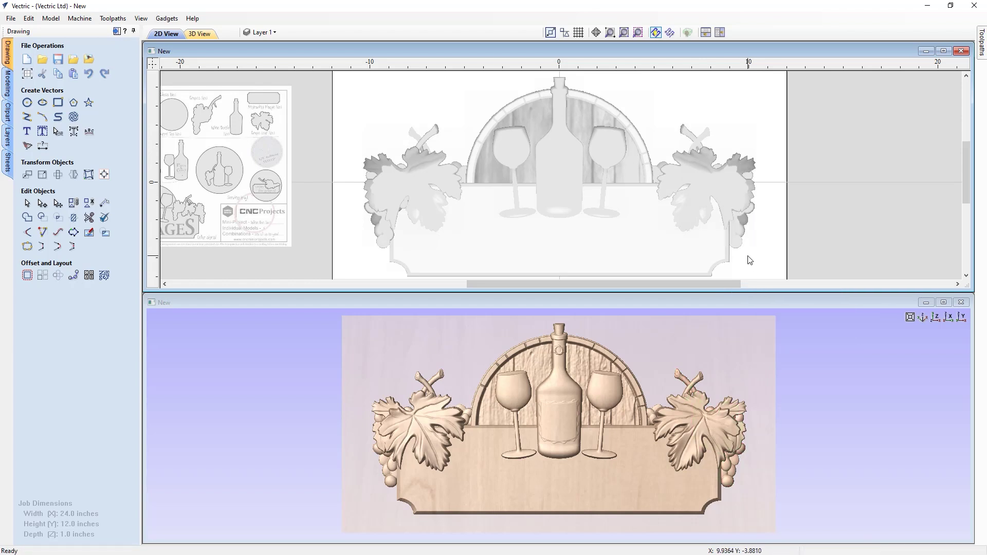
right_click(382, 237)
left_click(417, 327)
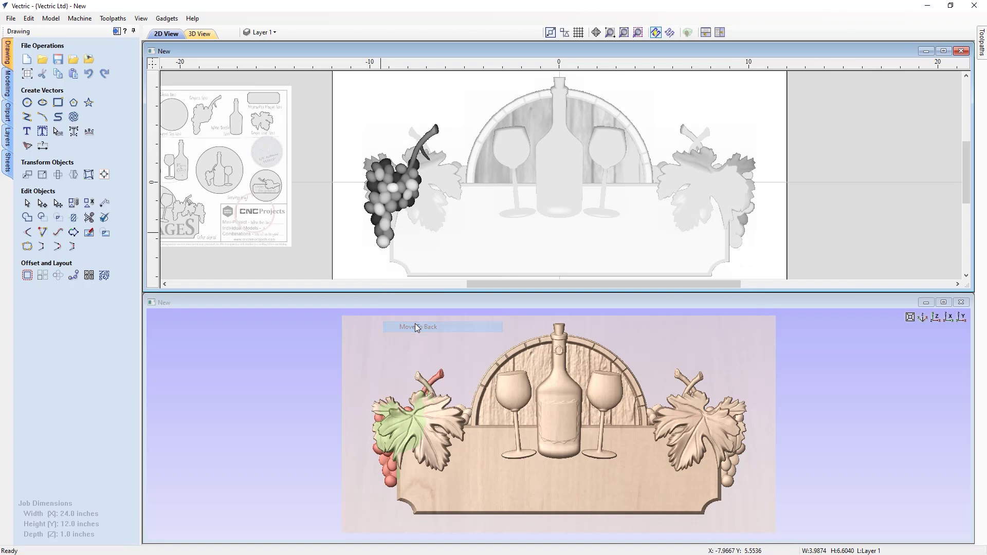
left_click(373, 268)
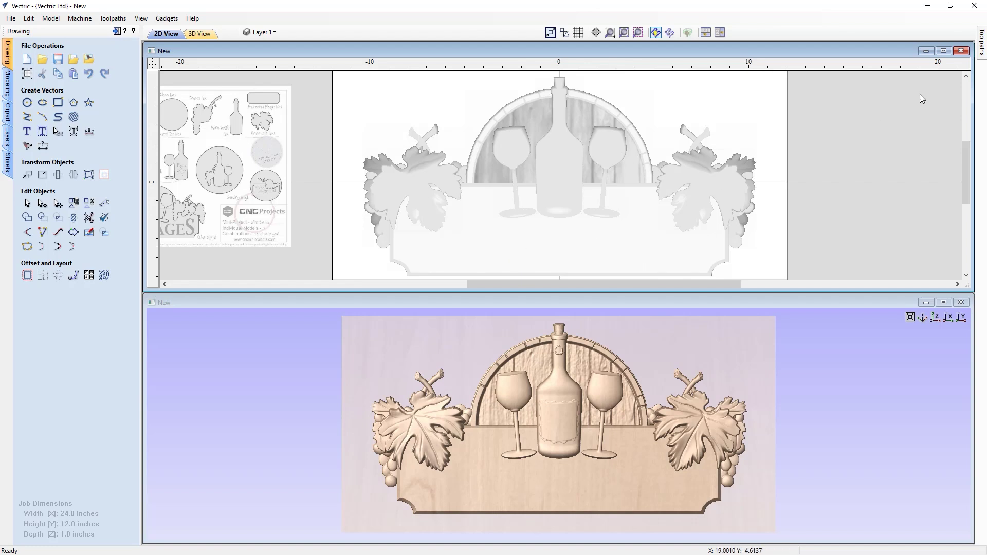
- Maximize the 2D view and examine the assembled sign against the Vintages layout on the reference project page
left_click(943, 51)
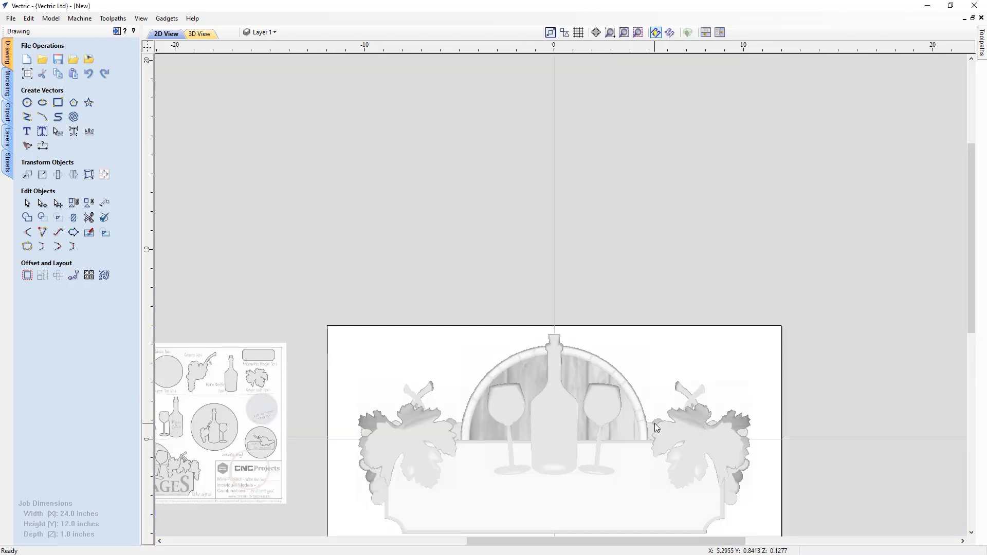
key("F6")
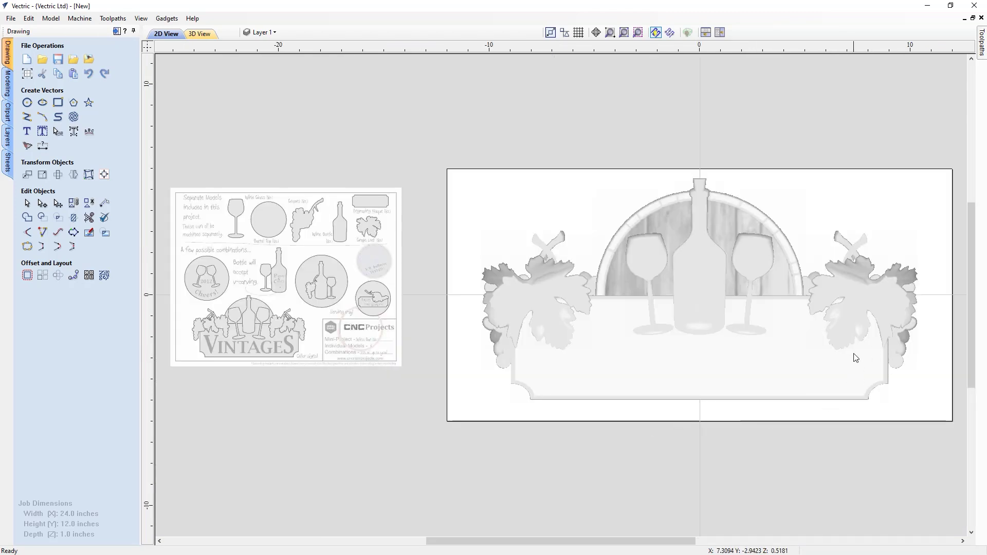
scroll(838, 313, "up", 1)
left_click_drag(689, 541, 715, 541)
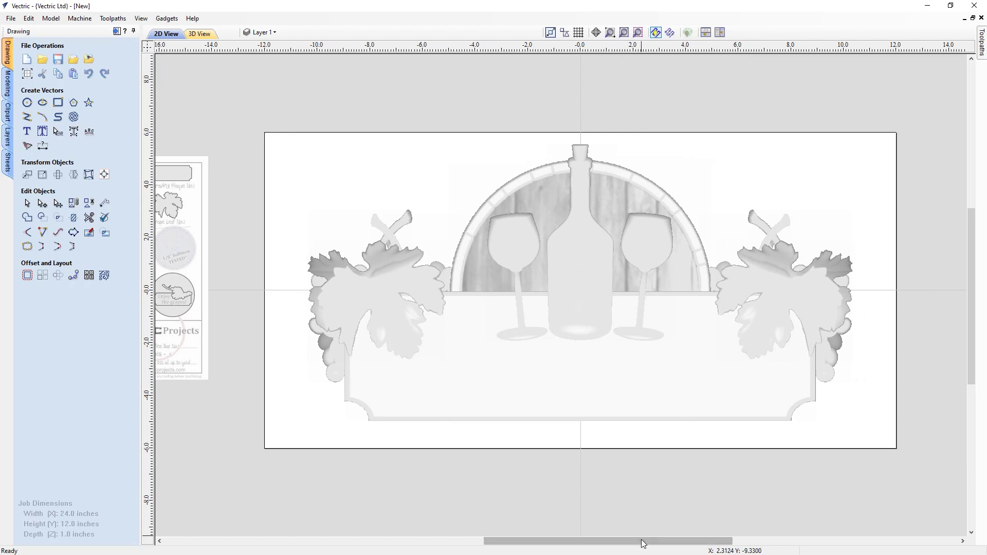
left_click_drag(639, 542, 648, 548)
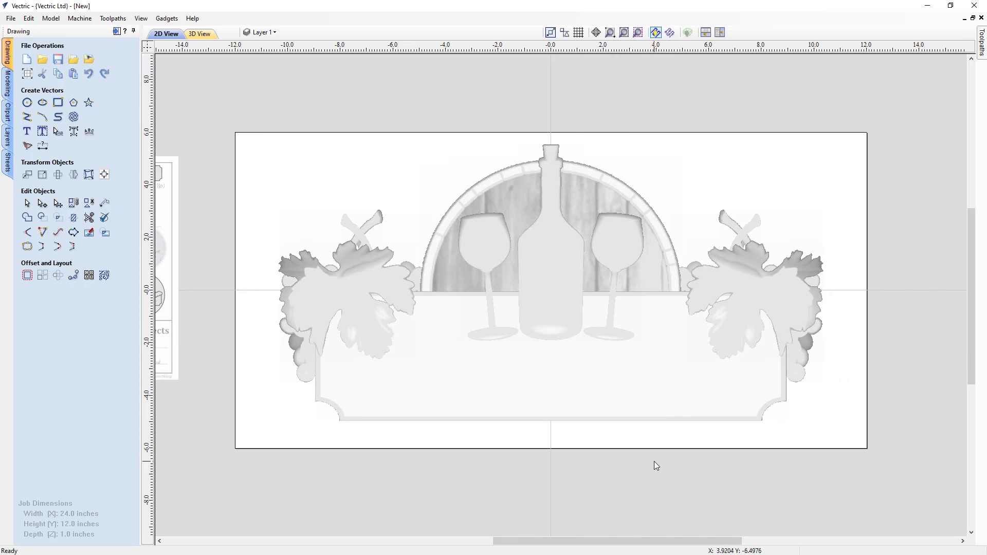
left_click_drag(653, 540, 517, 543)
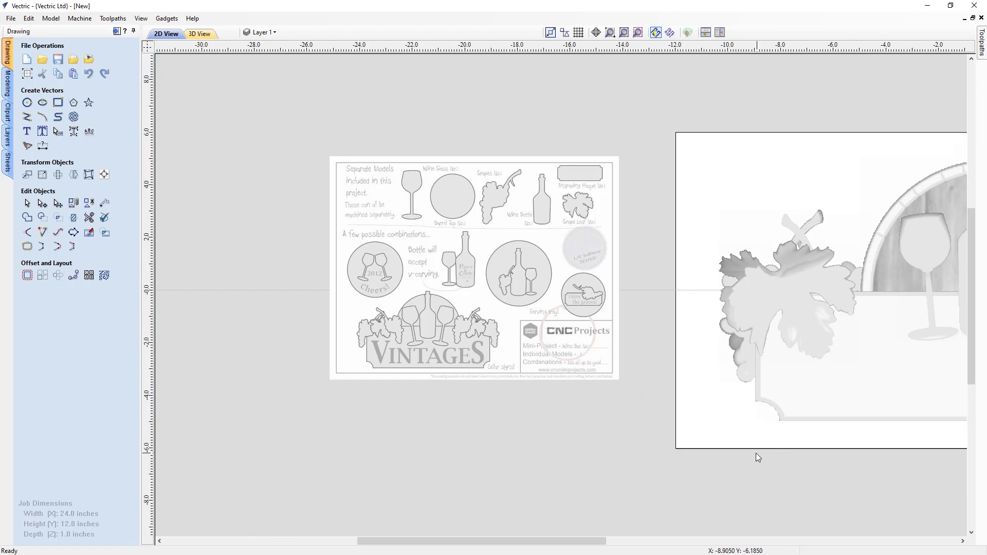
- Create a text object reading VINTAGES over the wine sign in the 2D view
left_click_drag(590, 544, 736, 542)
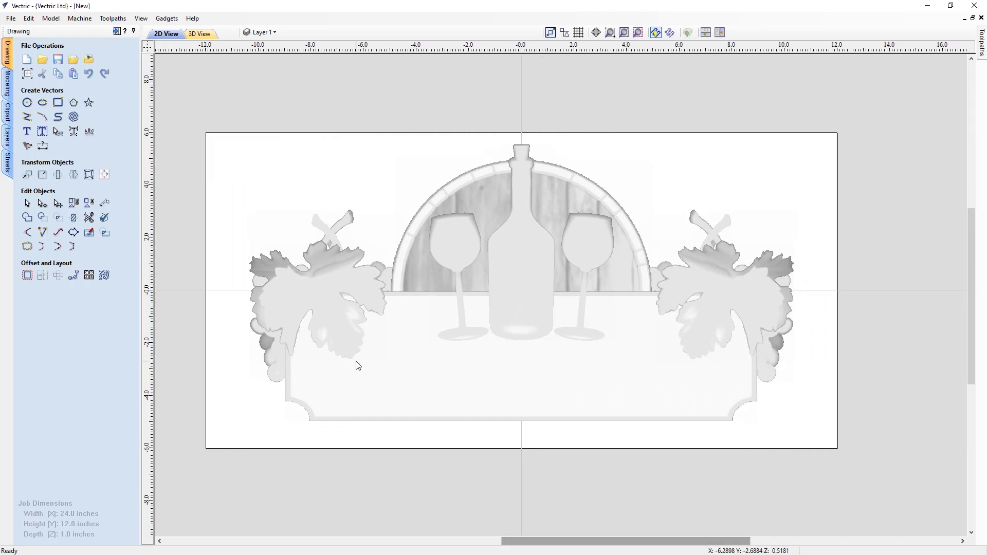
left_click(26, 132)
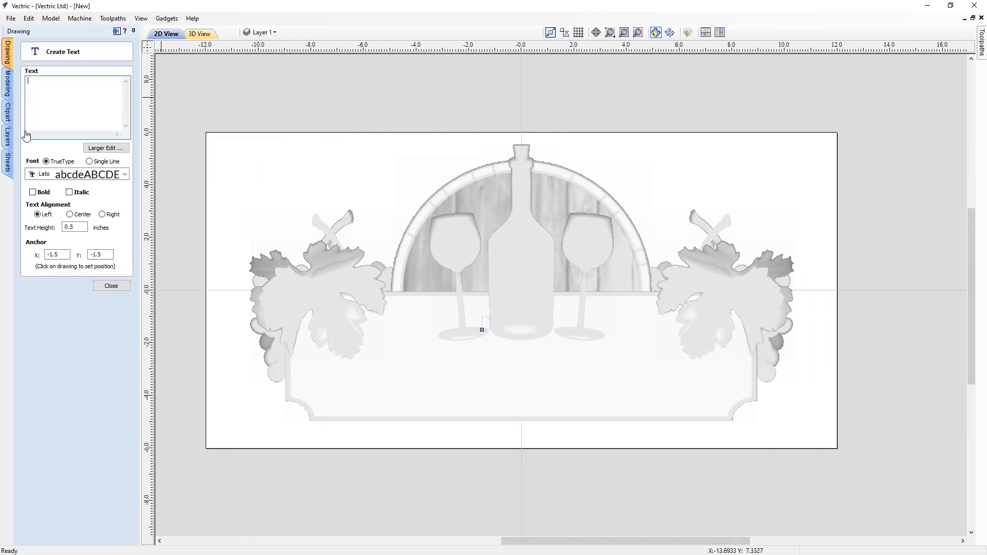
left_click(42, 103)
type("VINTIGES")
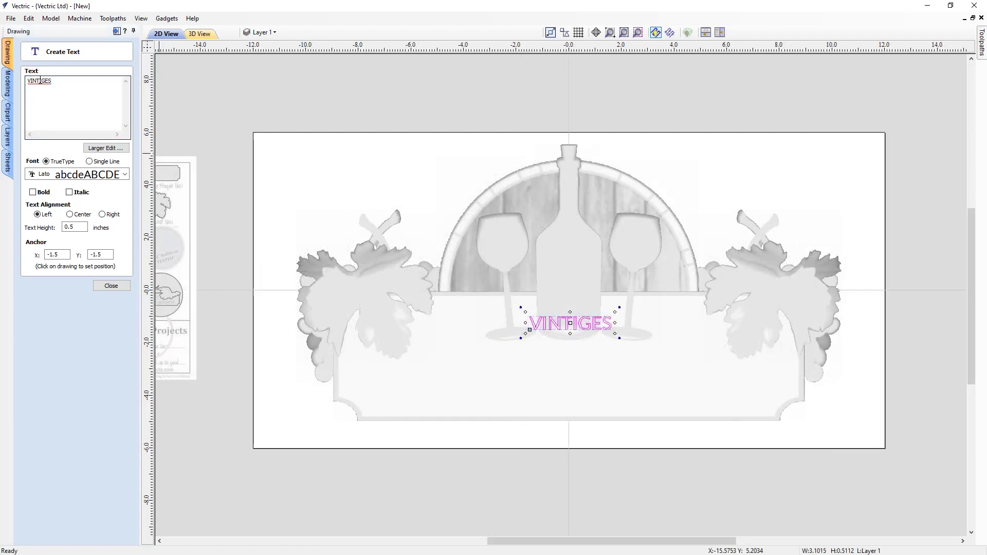
left_click(41, 81)
key("Delete")
type("A")
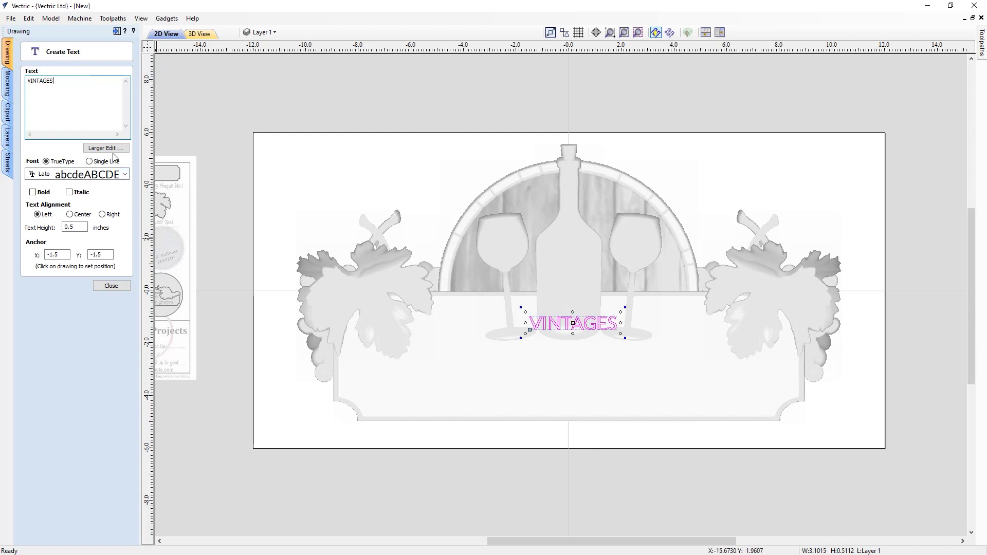
- Set the VINTAGES text font to Lucida Bright and make it bold
left_click(122, 175)
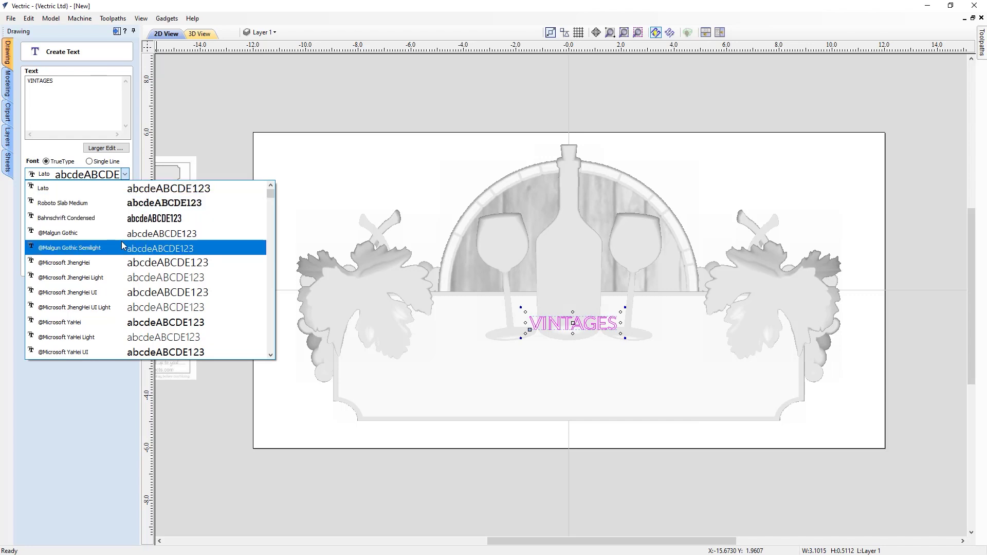
key("l")
key("l")
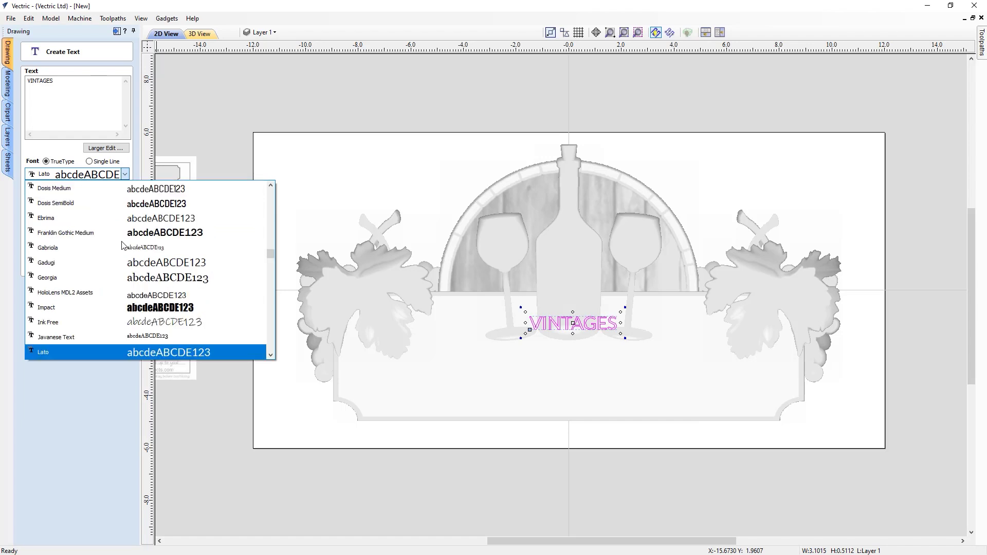
scroll(83, 347, "down", 1)
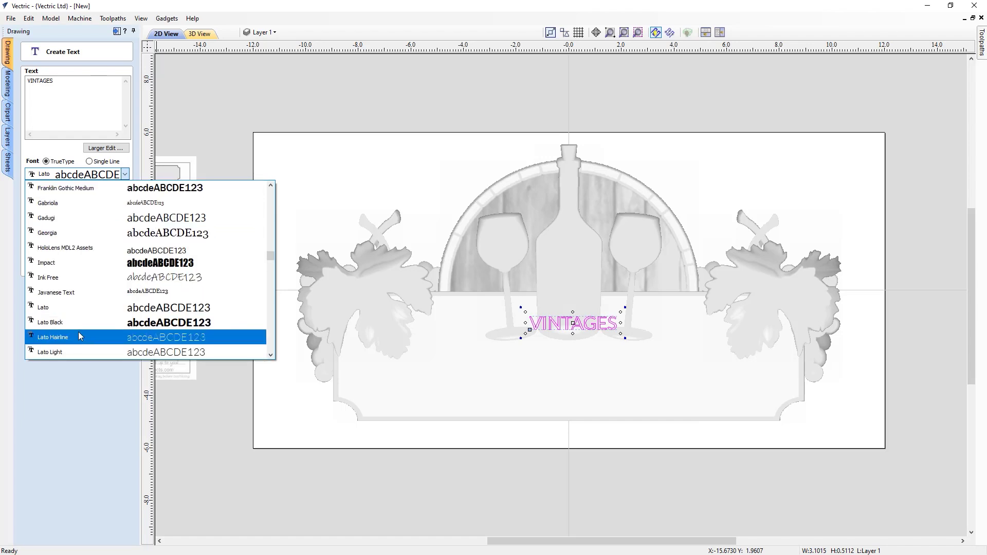
scroll(78, 332, "down", 1)
scroll(80, 335, "down", 1)
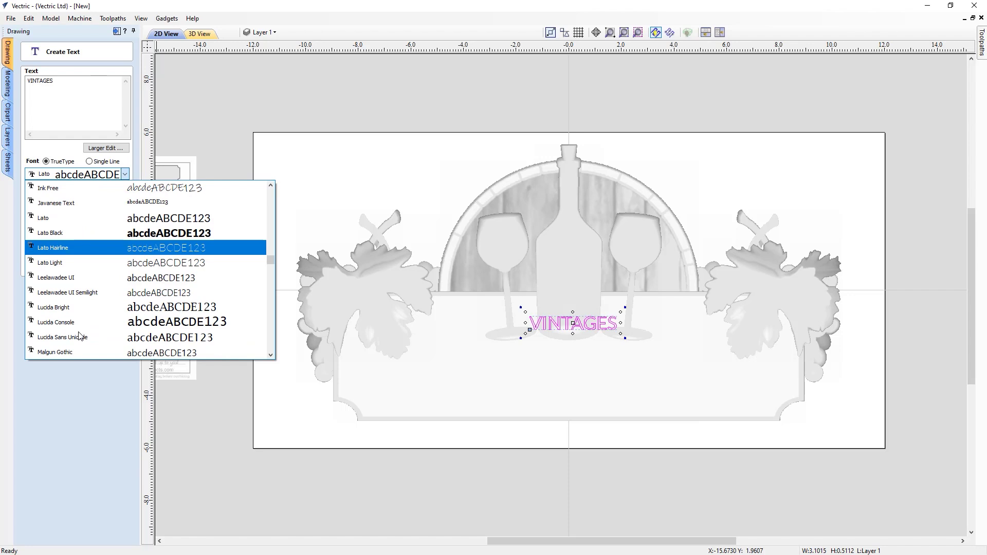
left_click(62, 312)
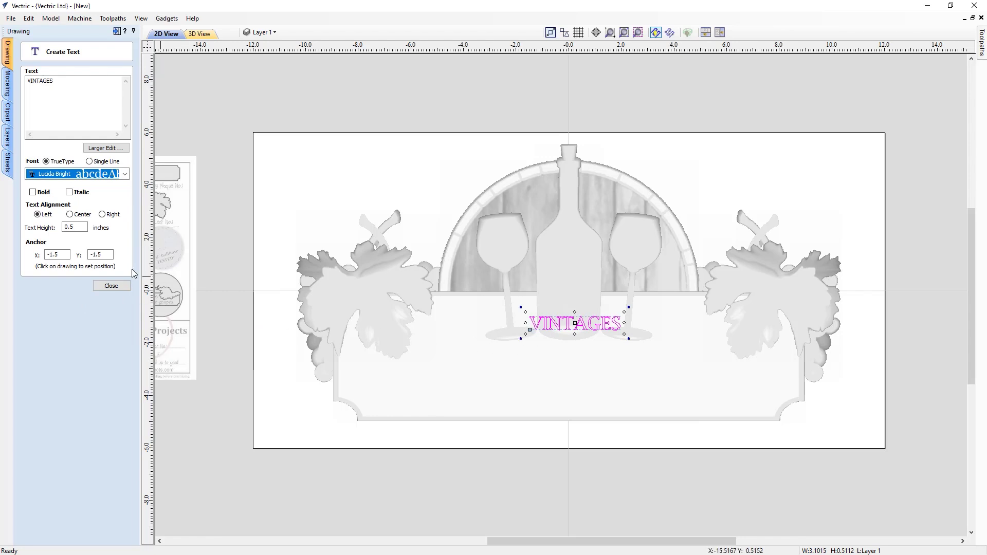
left_click(33, 193)
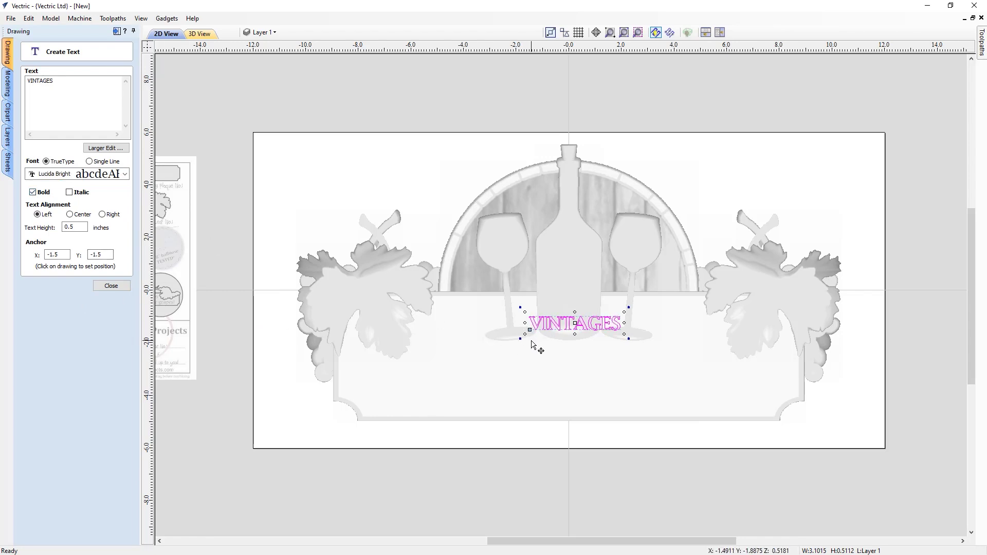
- Scale the VINTAGES text to about 11.1 by 1.7 inches and place it on the plaque below the glasses and bottle
left_click_drag(525, 334, 483, 347)
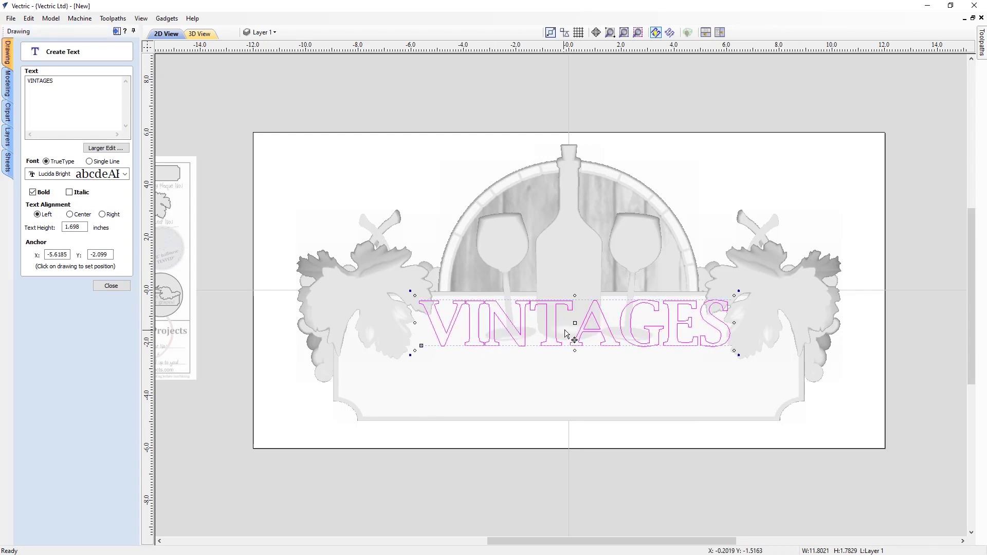
left_click_drag(576, 323, 576, 380)
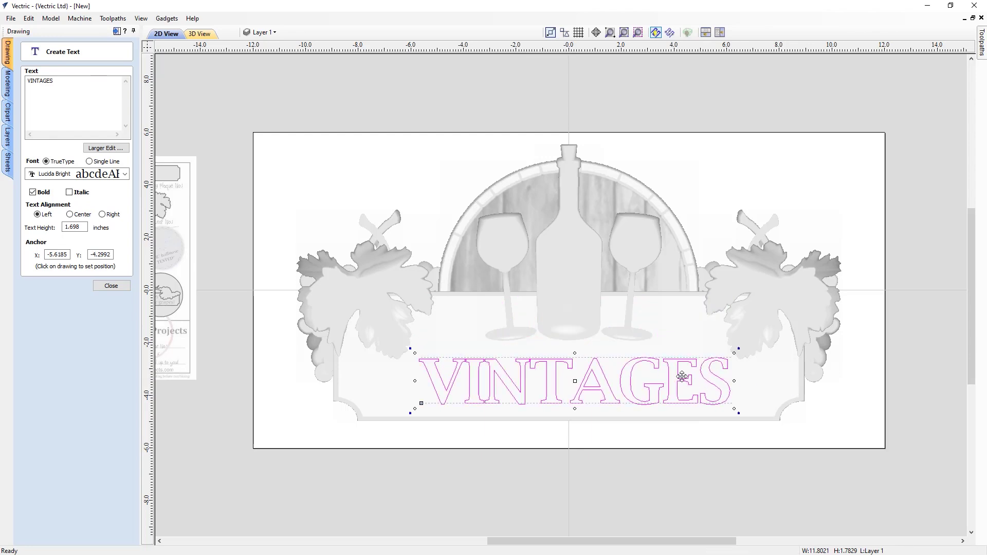
left_click(736, 355)
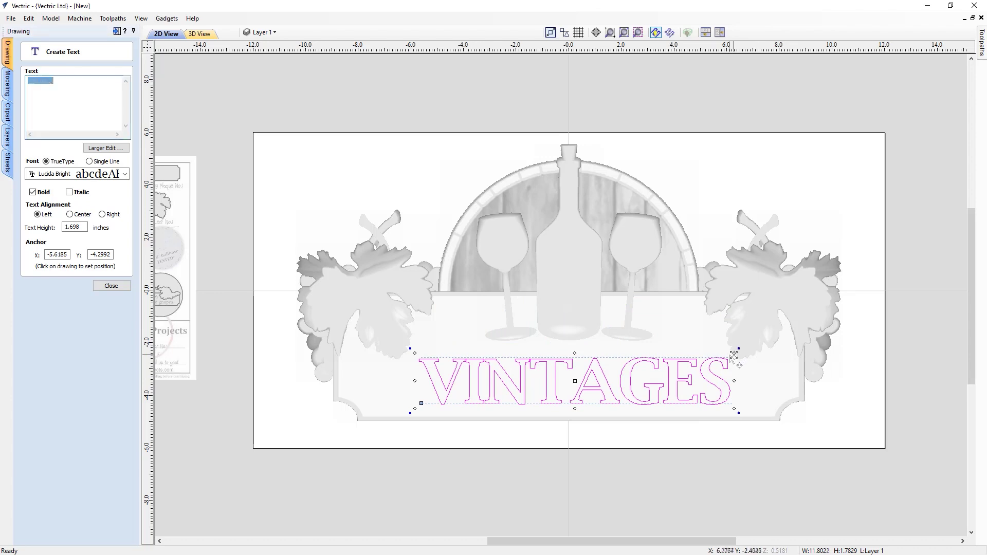
left_click(111, 287)
left_click_drag(733, 353, 726, 359)
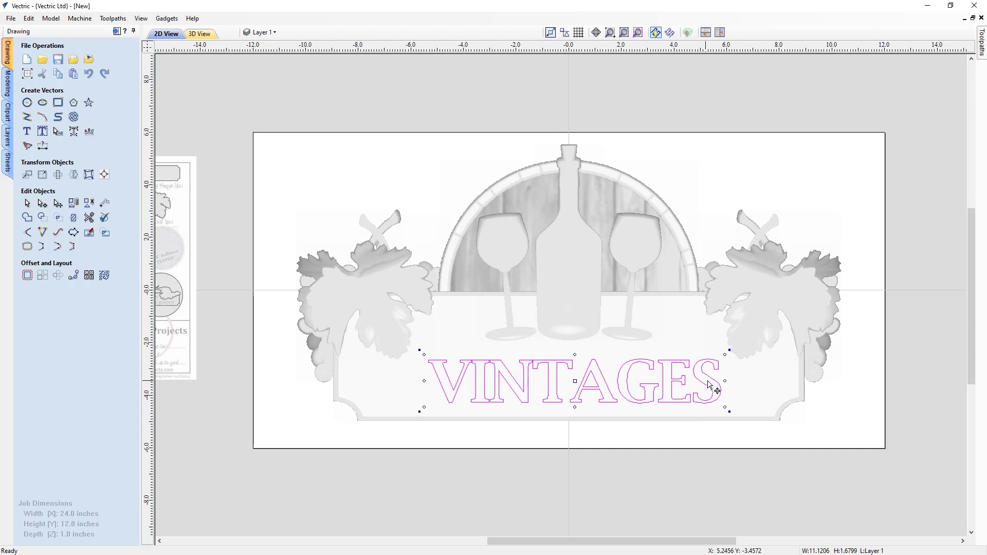
- Widen the letter spacing between V and I, I and N, and N and T in the VINTAGES text
scroll(720, 397, "up", 2)
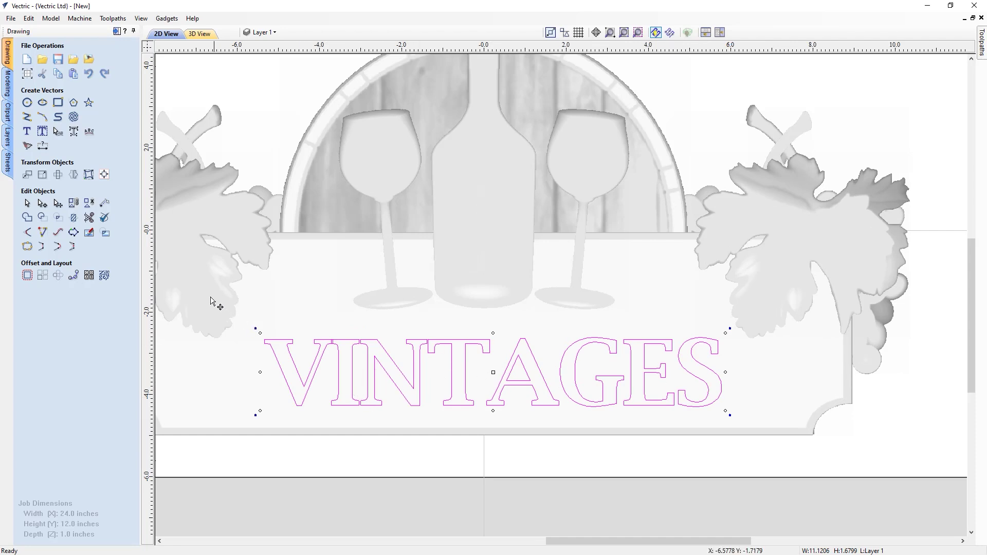
left_click(60, 135)
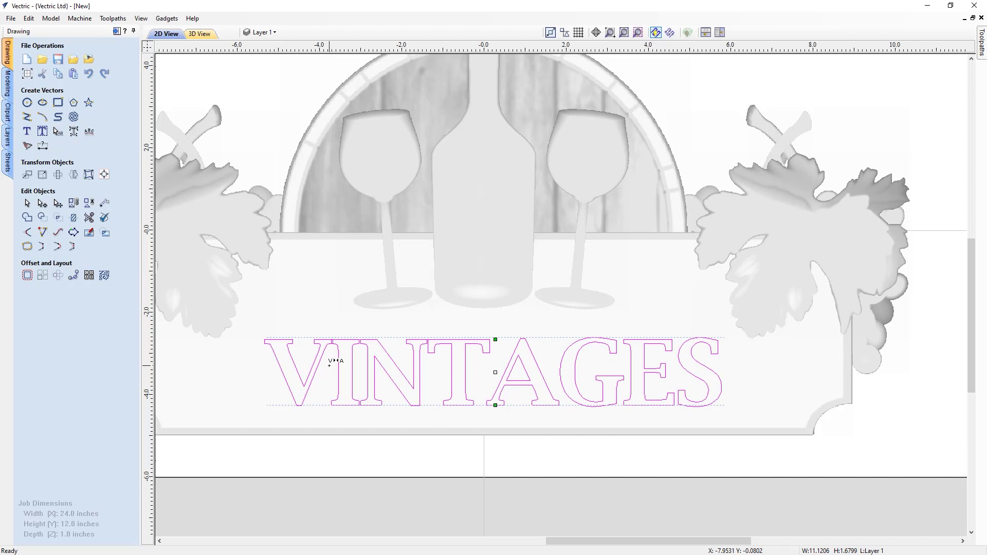
key("Left")
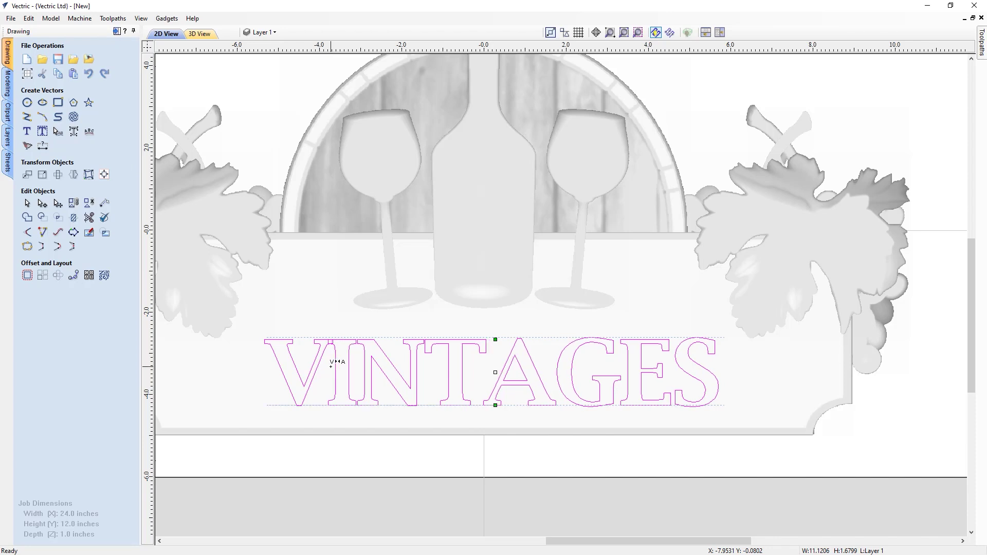
key("Left")
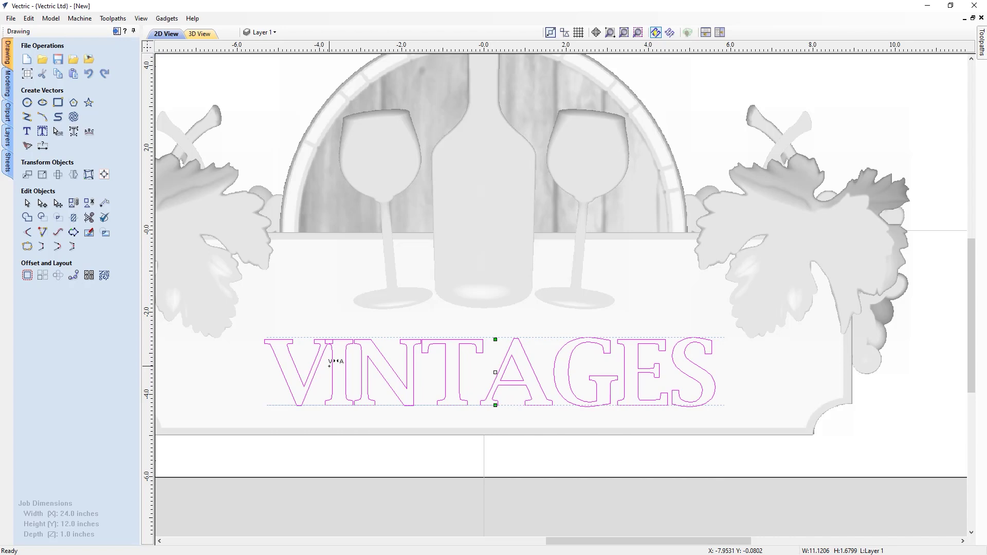
key("Right")
key("Right")
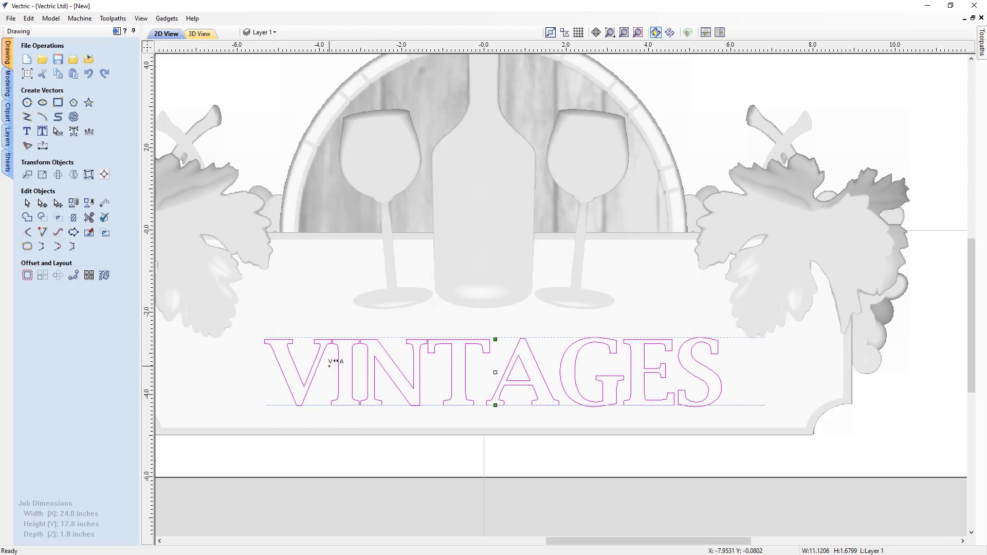
key("Right")
key("Right")
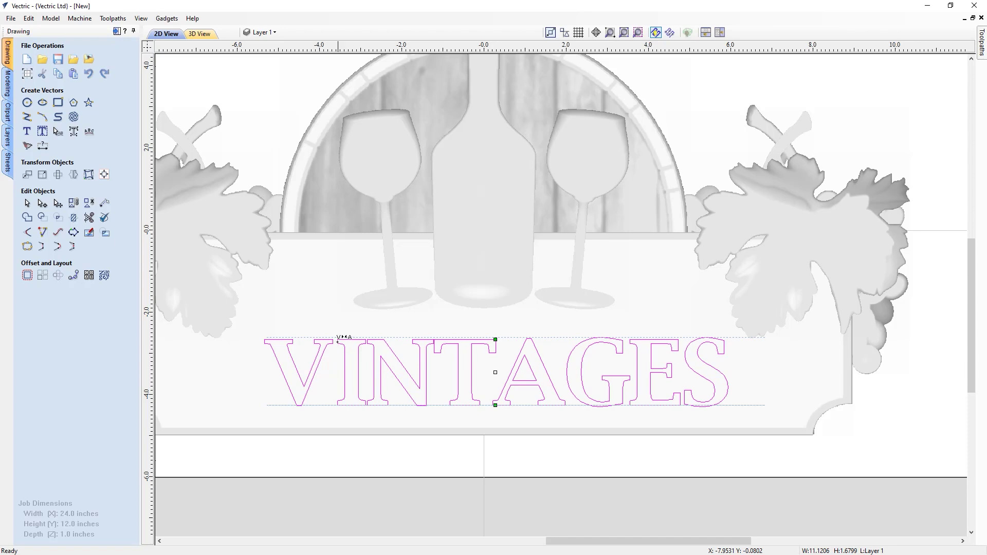
key("Right")
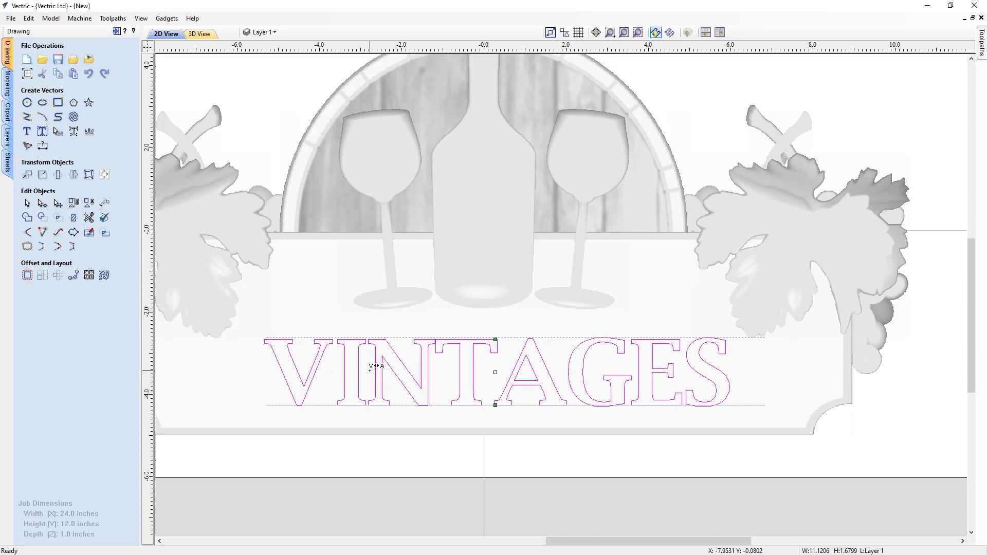
key("Right")
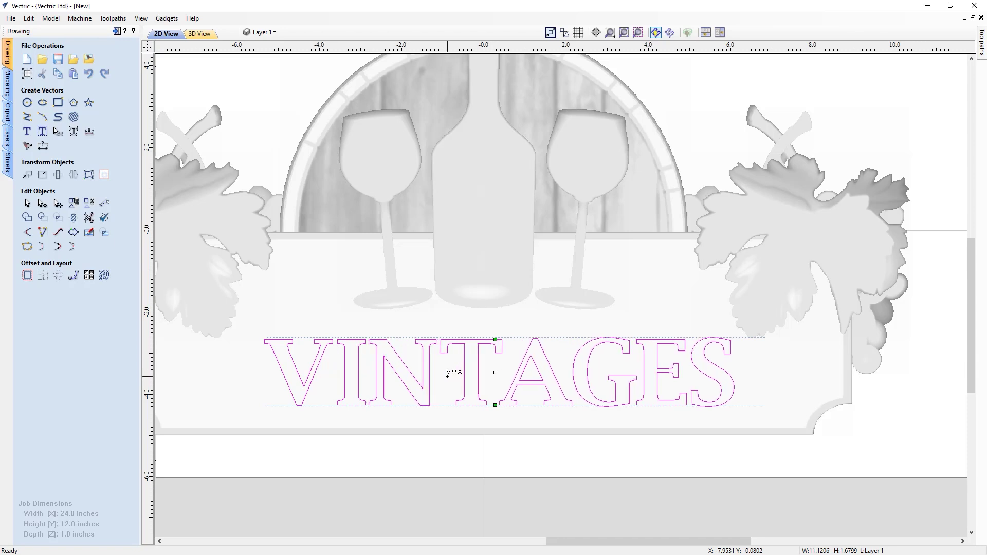
- Tighten the spacing between T and A and between A and G in VINTAGES, and finish the kerning edit
key("Left")
key("Left")
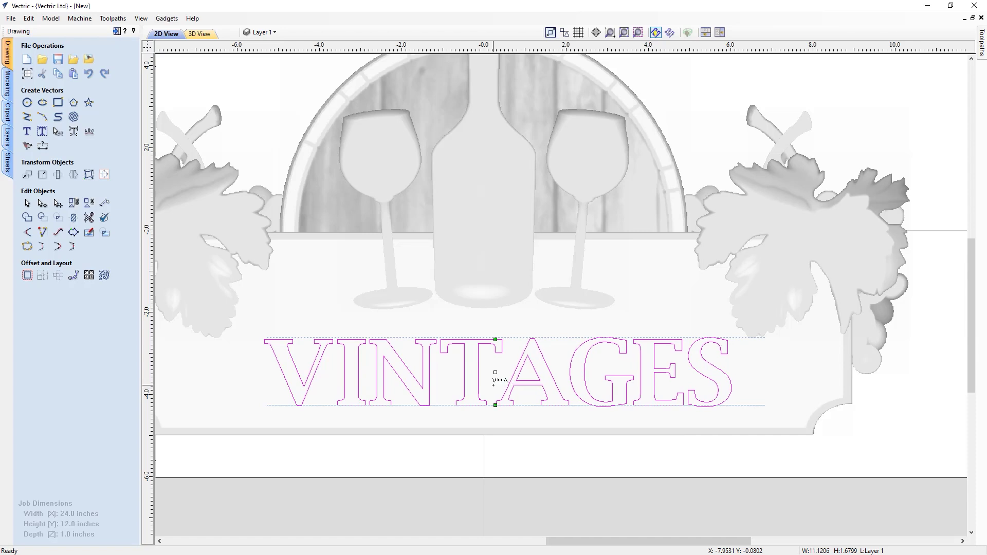
key("Left")
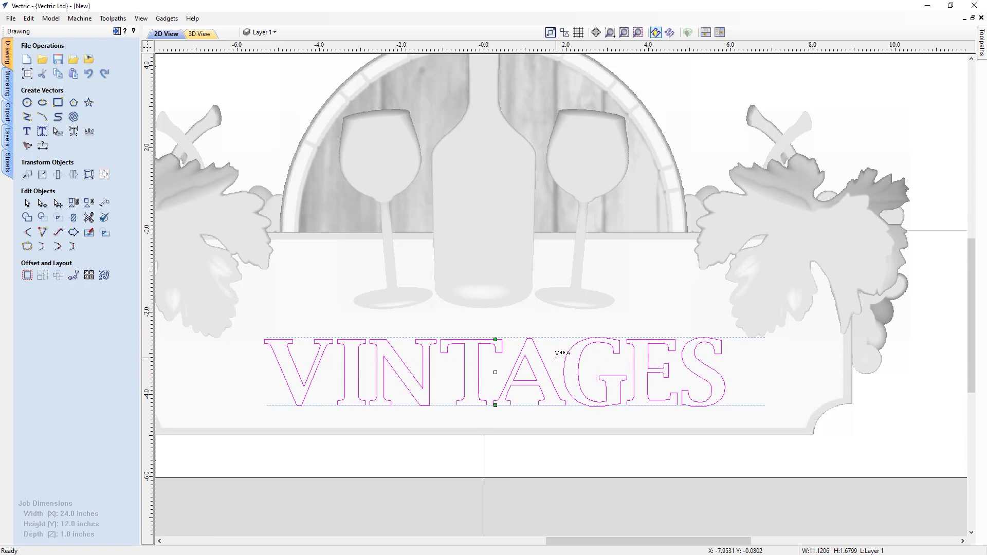
left_click_drag(562, 348, 557, 354)
key("Left")
key("Left")
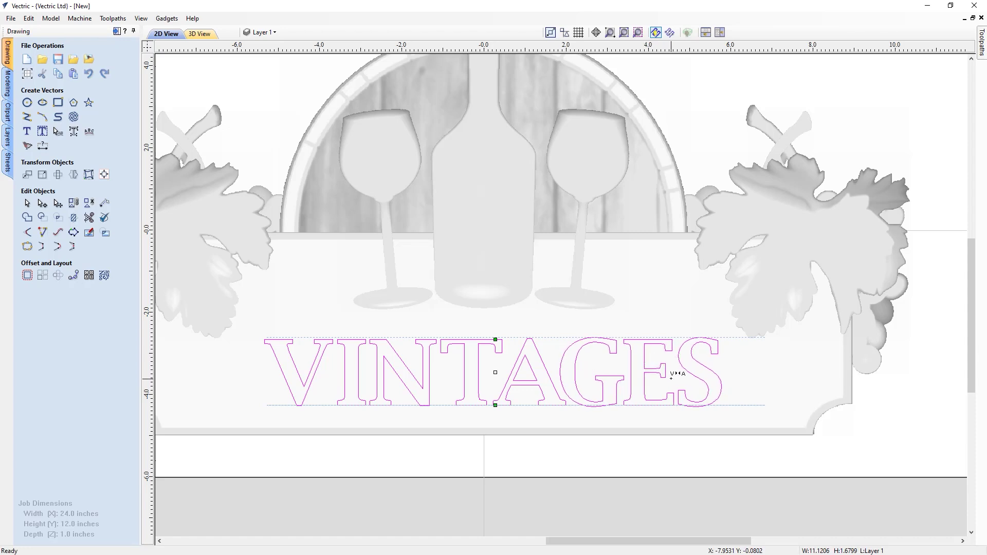
key("Left")
key("Right")
left_click(26, 204)
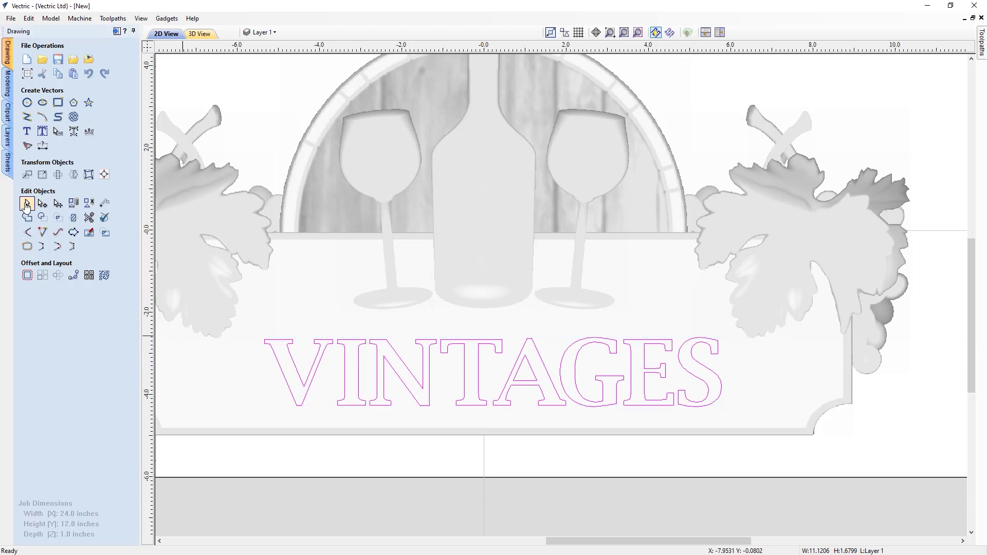
- Convert the VINTAGES text to curves and group the middle letters INTAGE, leaving V and S out of the group
right_click(301, 382)
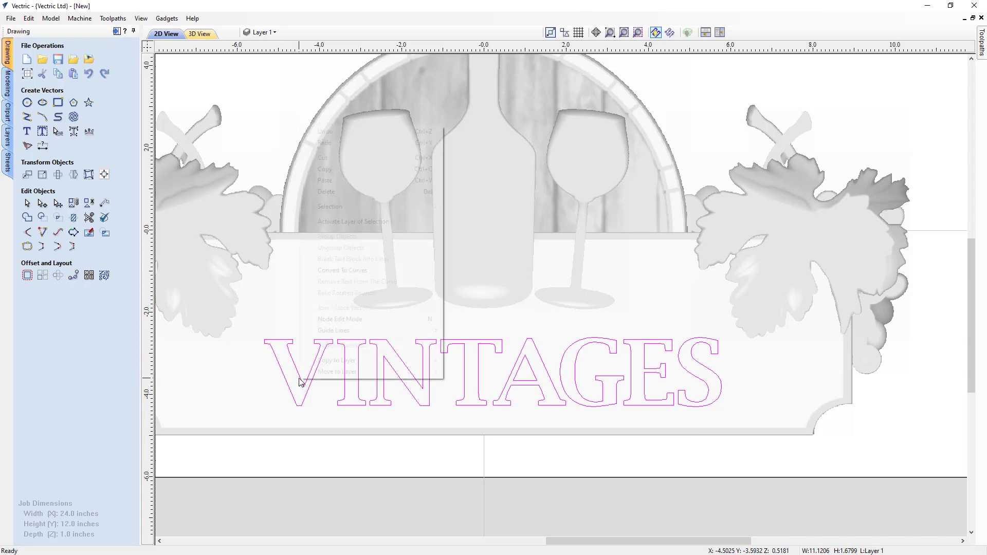
left_click(344, 271)
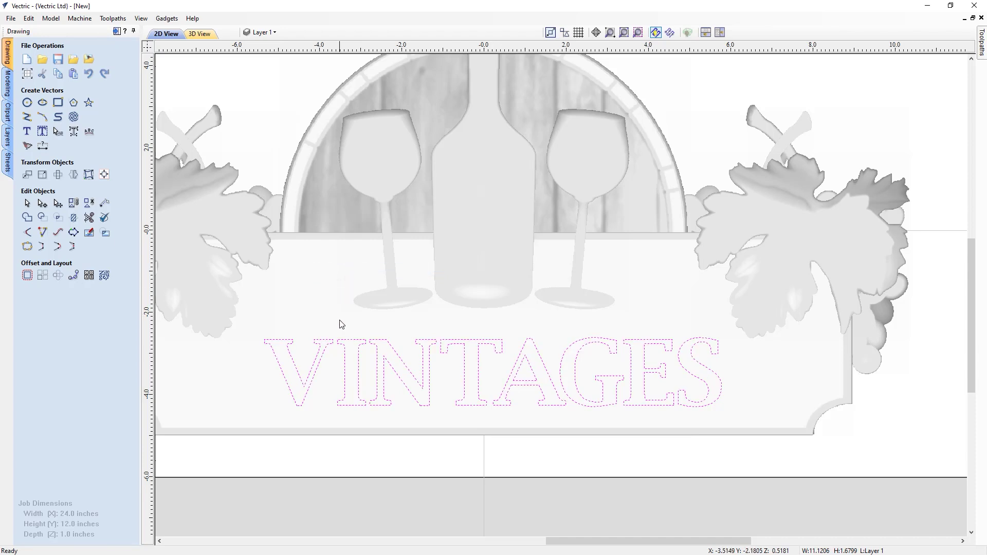
left_click(309, 390, "shift")
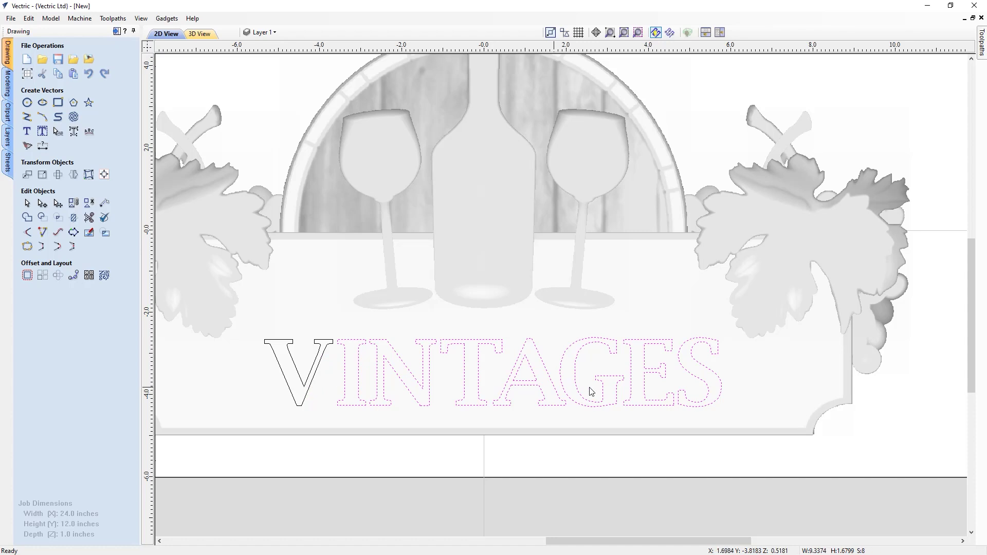
left_click(701, 405, "shift")
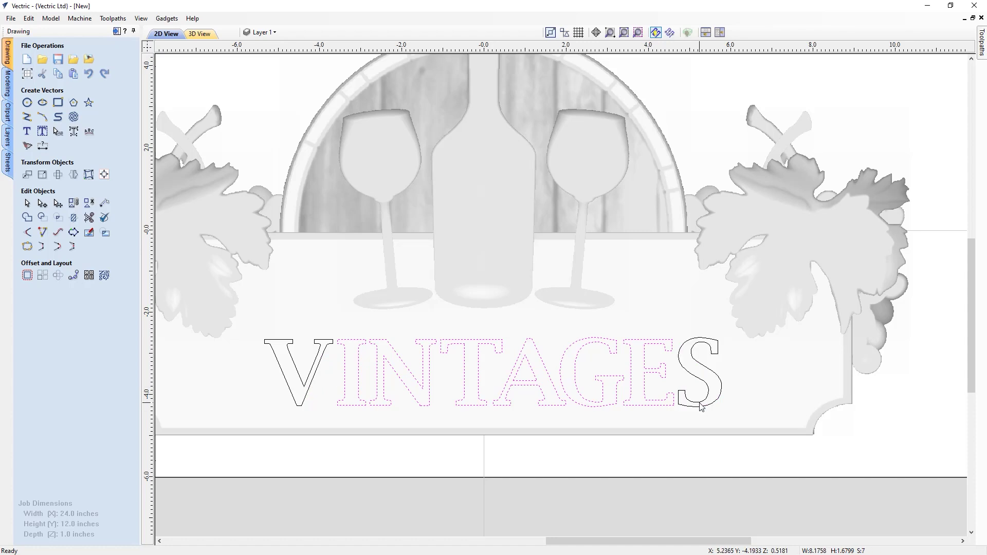
right_click(668, 399)
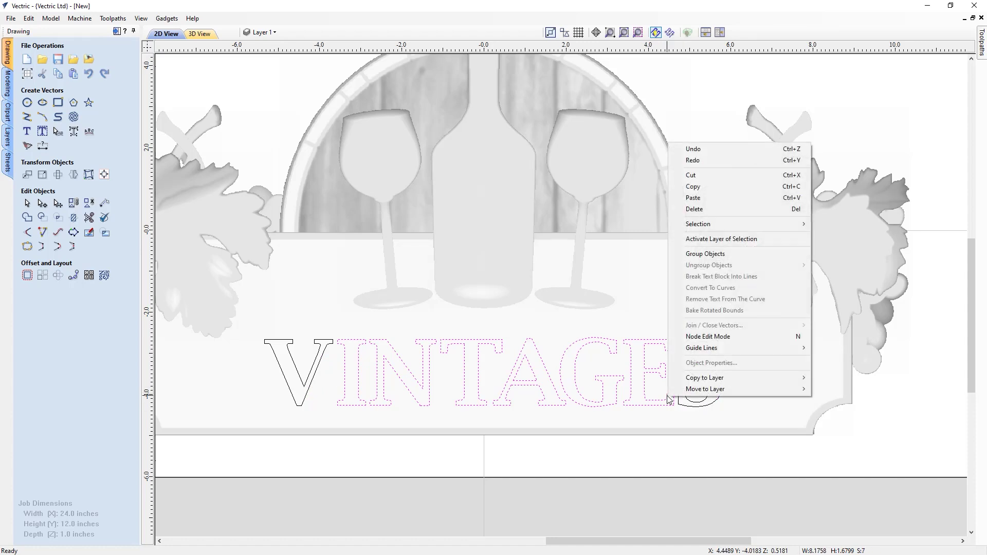
left_click(691, 255)
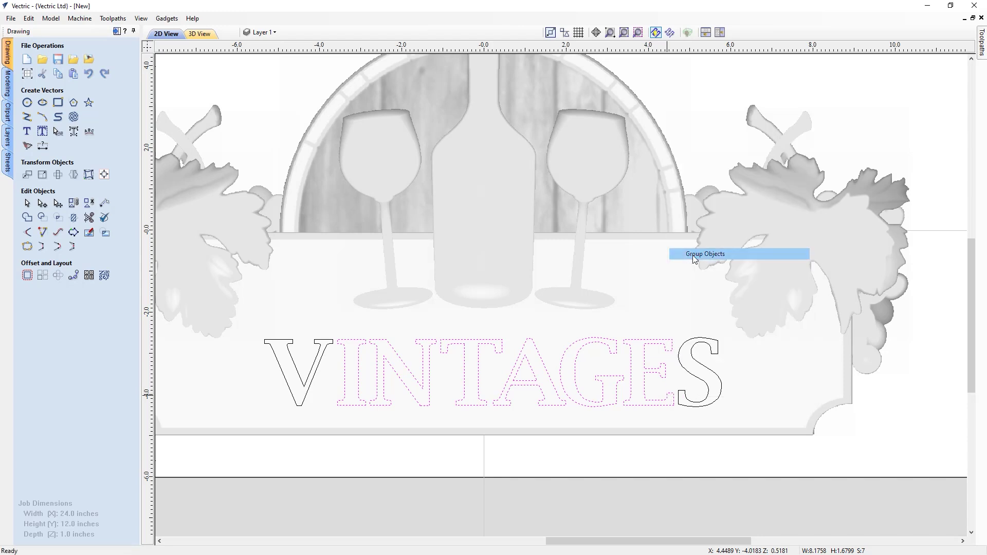
left_click(447, 452)
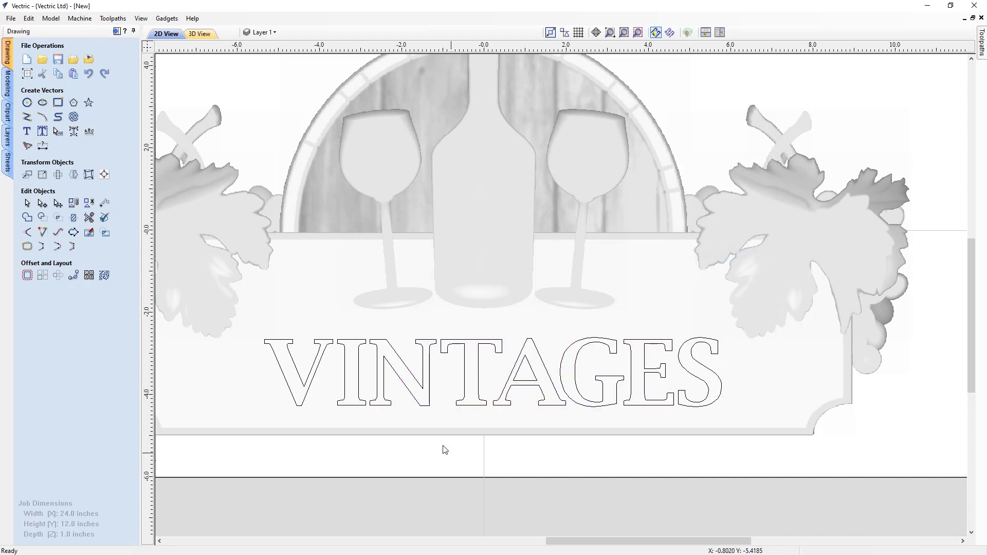
left_click(345, 399)
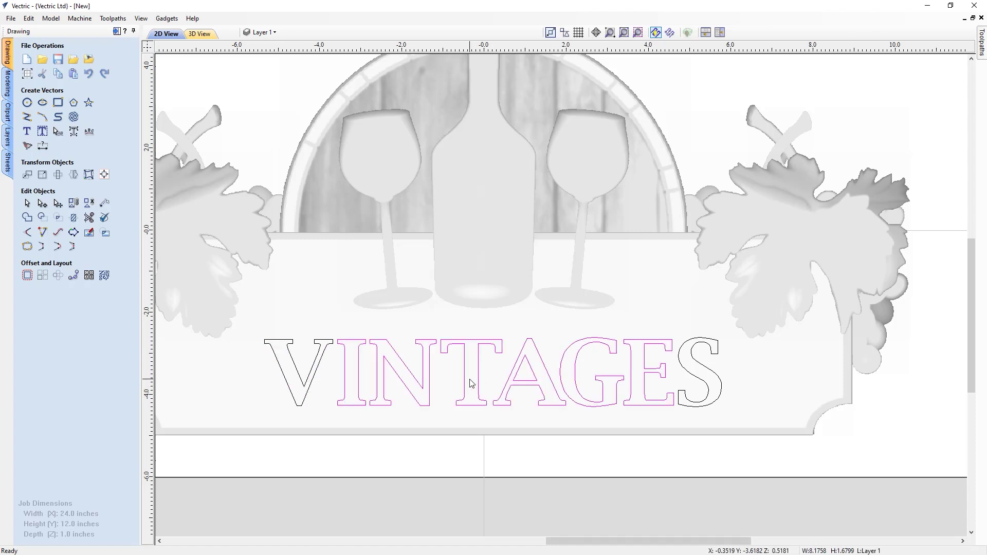
- Resize the letter V of VINTAGES to a height of 2 inches with width and height linked
left_click(687, 410)
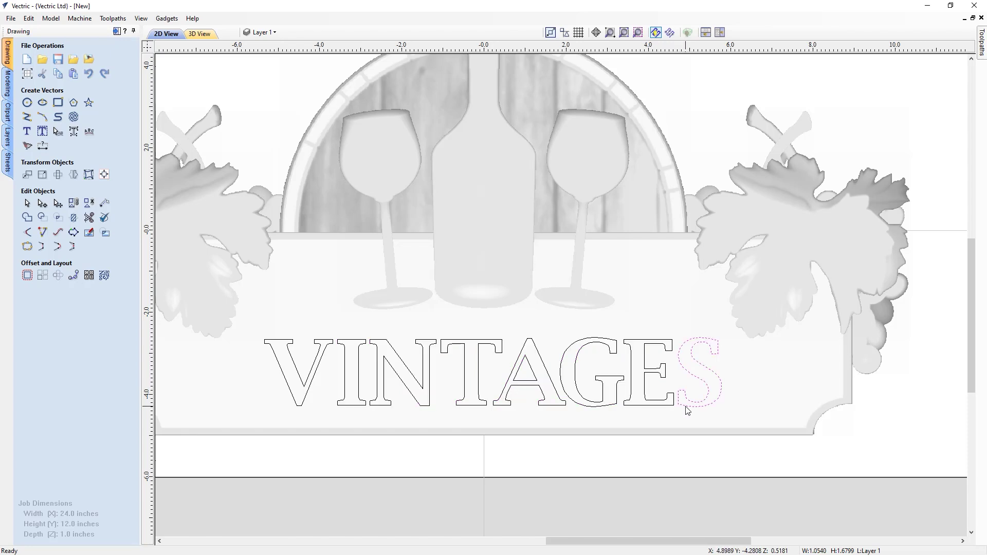
left_click(634, 460)
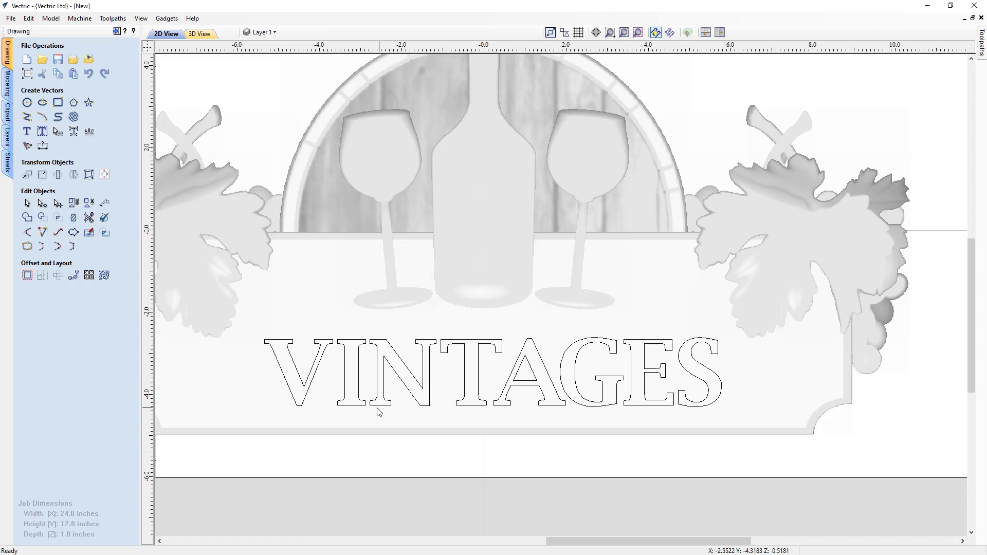
left_click(304, 404)
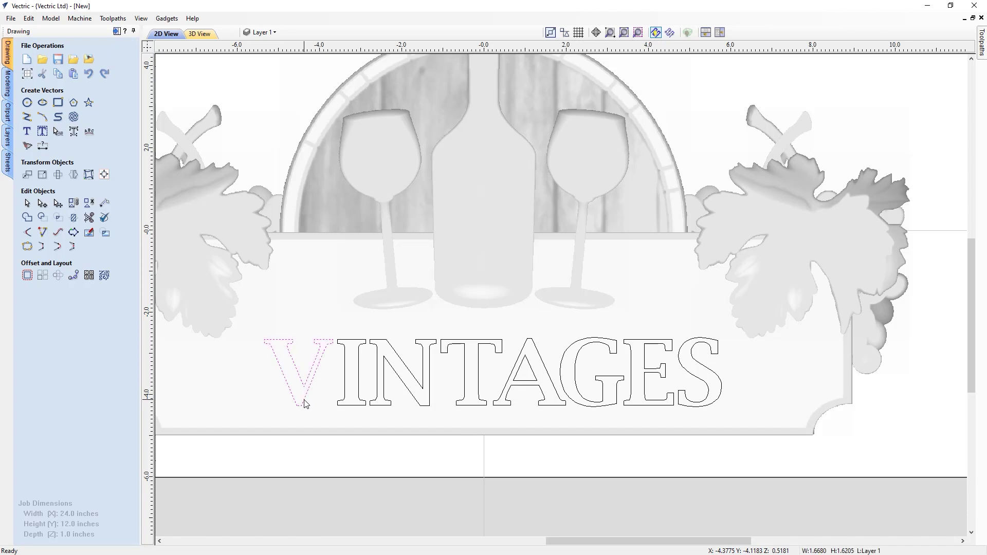
left_click(45, 179)
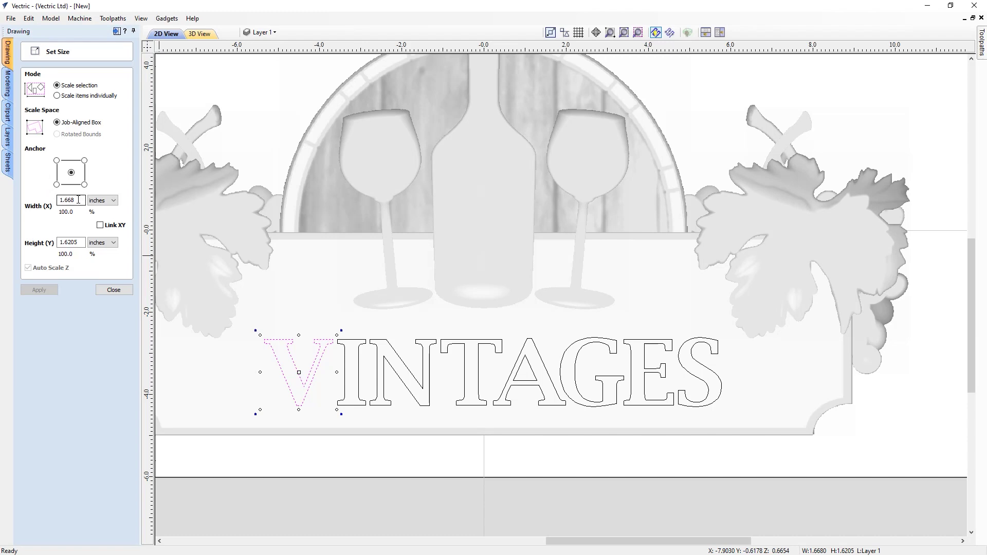
left_click_drag(77, 240, 33, 241)
type("2")
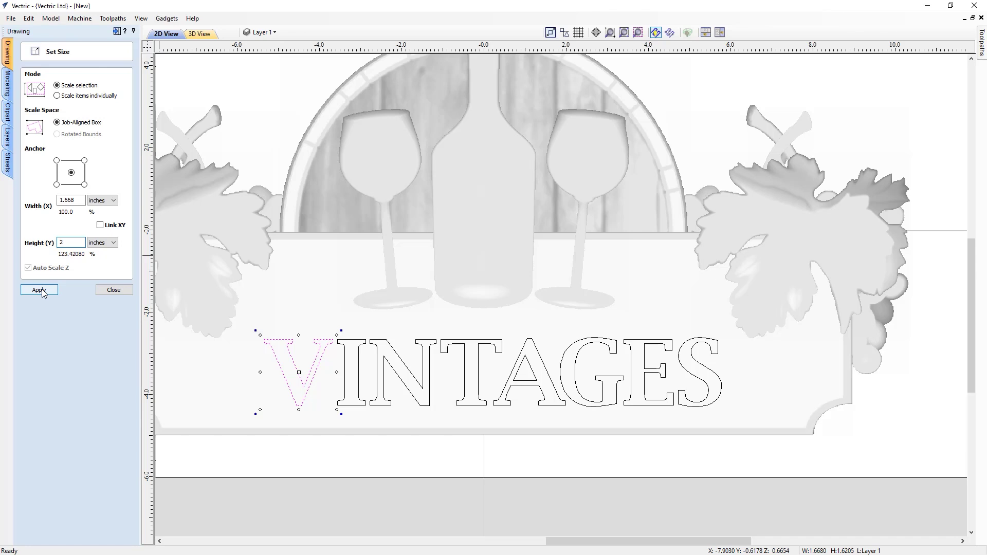
left_click(101, 226)
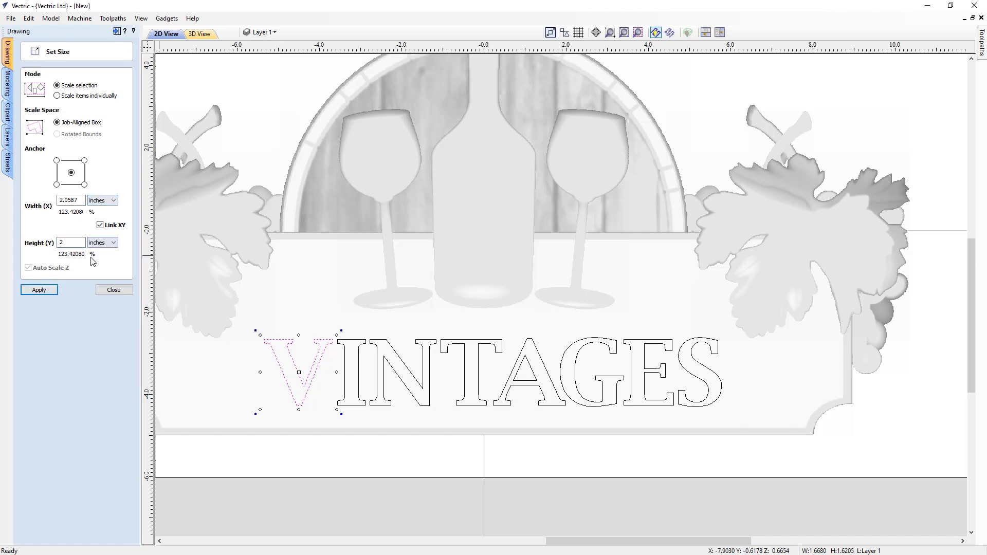
left_click(48, 291)
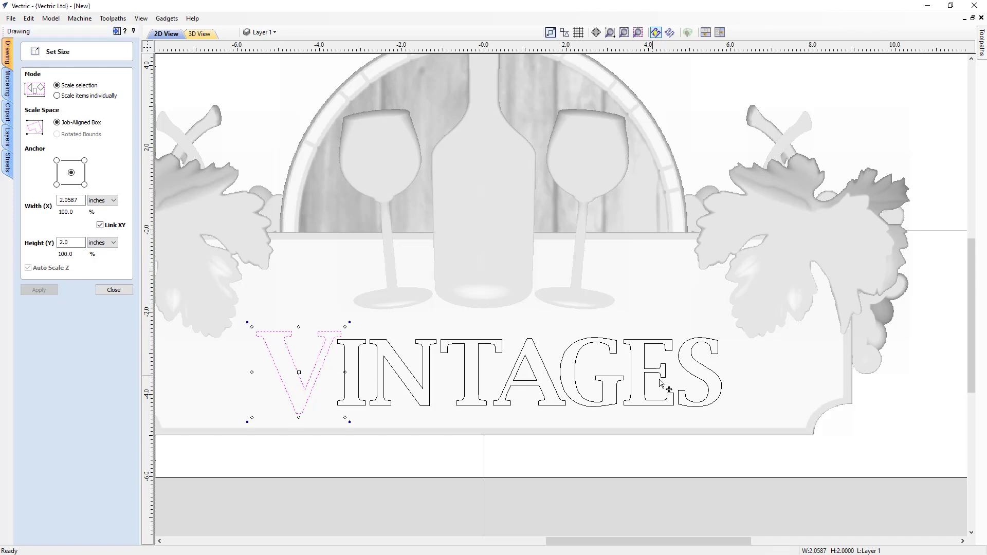
- Resize the letter S of VINTAGES proportionally to a height of 2.0 inches and finish sizing
left_click(700, 408)
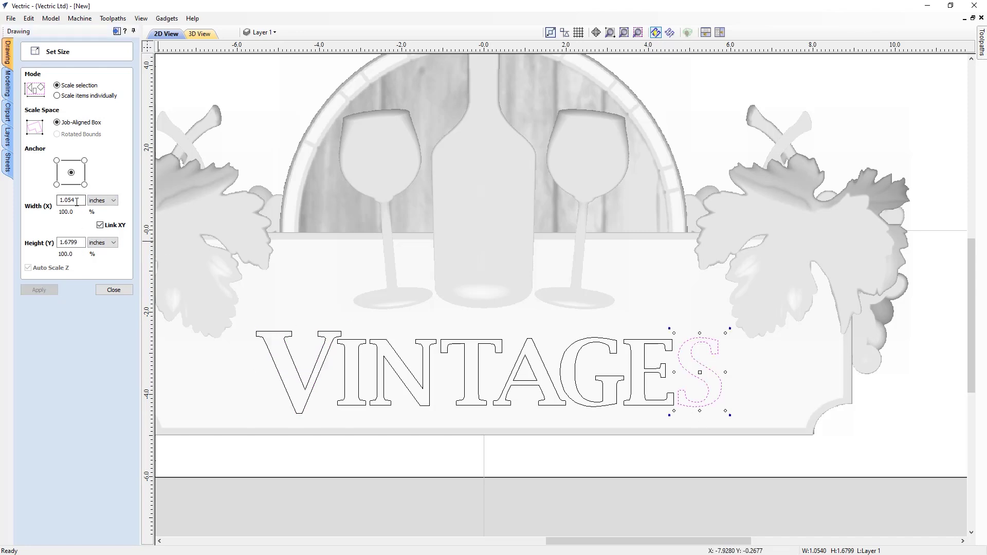
double_click(70, 243)
type("2.0")
left_click(51, 290)
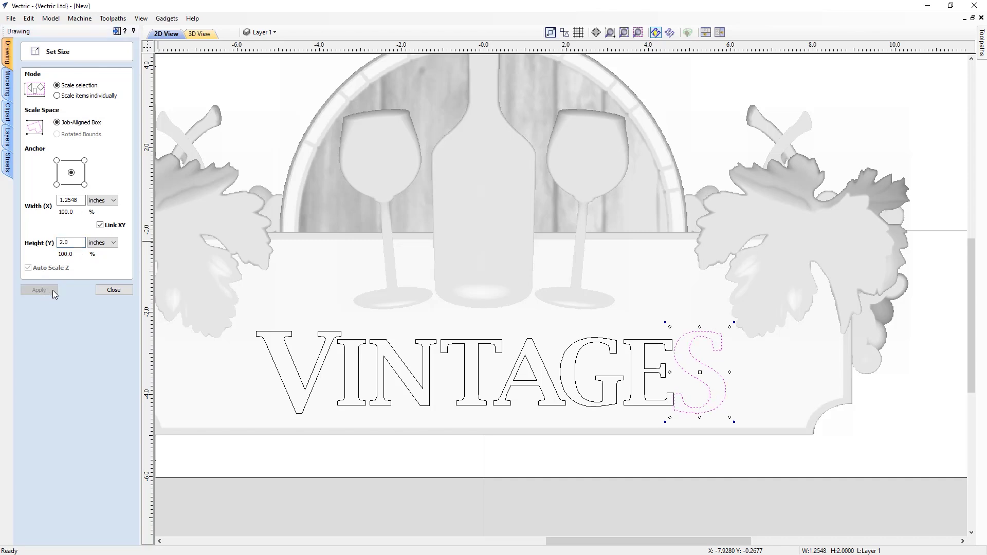
left_click(114, 289)
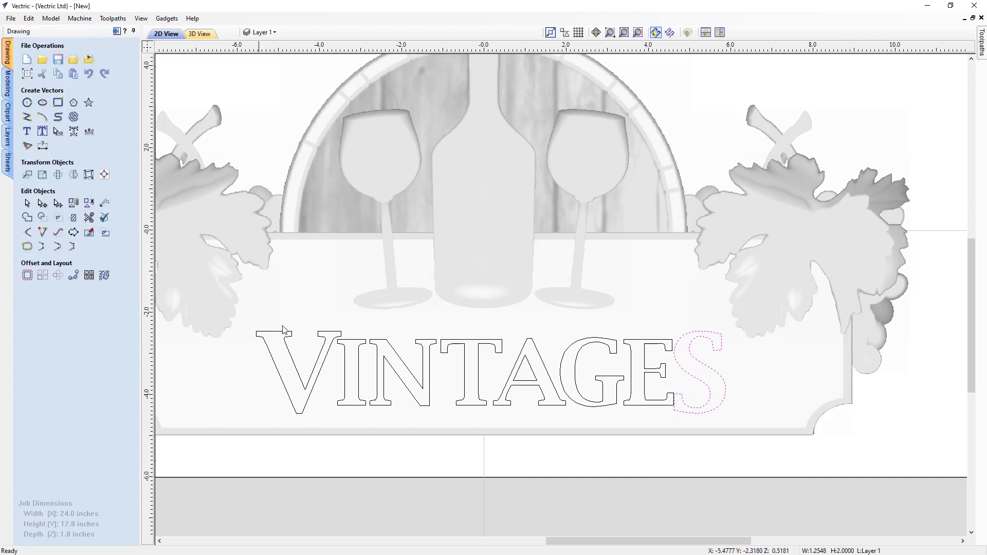
- Nudge the enlarged V slightly left and the enlarged S slightly right, clear of the middle letters
left_click(316, 386)
key("Left")
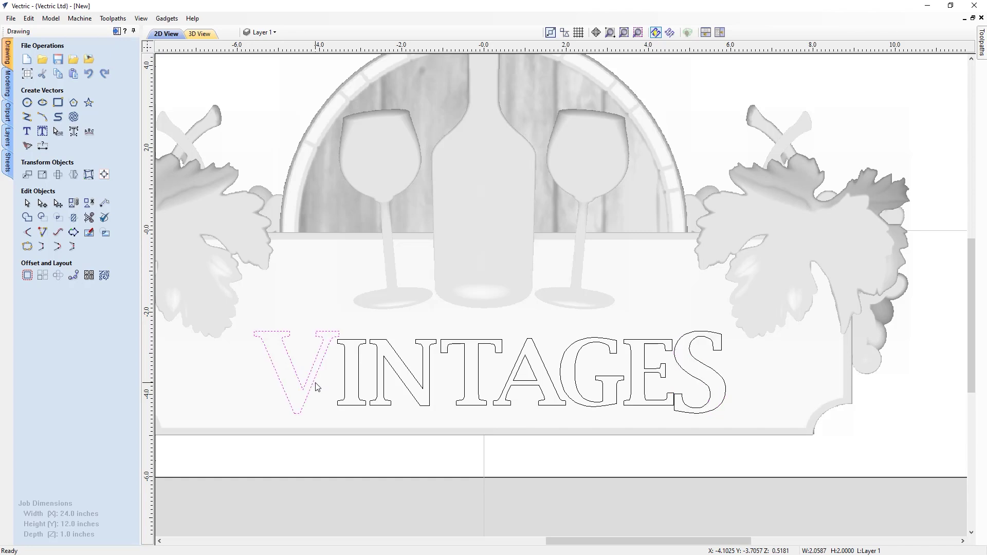
key("Left")
left_click(712, 404)
key("Right")
key("Right")
key("Right")
key("Right")
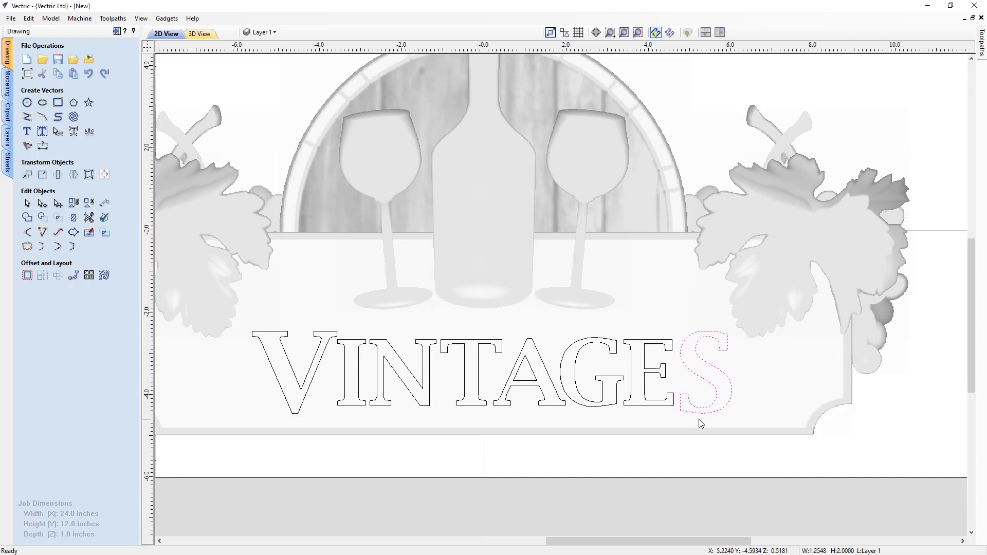
- Nudge the INTAGE group down to the baseline of V and S, and slightly left to even the gaps
left_click(531, 387)
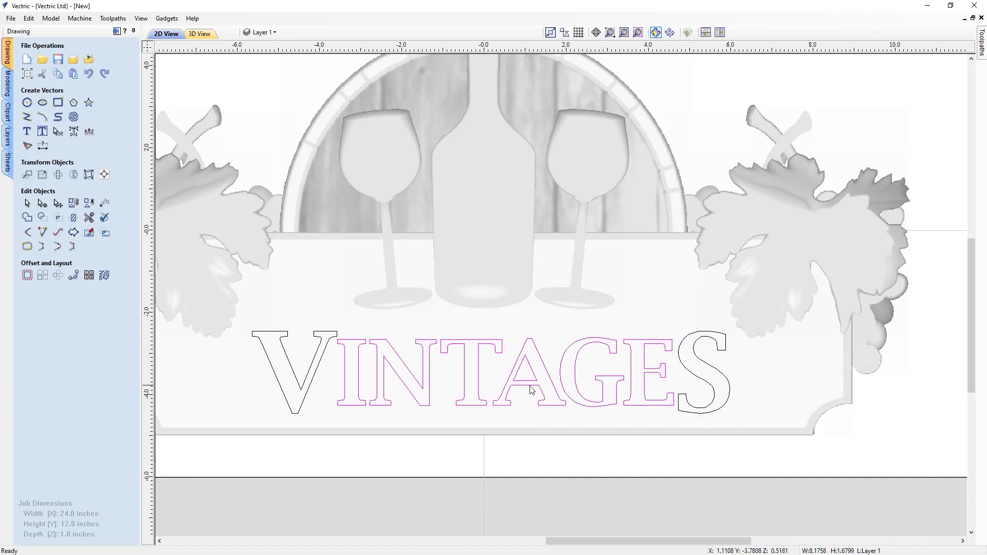
key("Down")
key("Down")
key("Down")
key("Down")
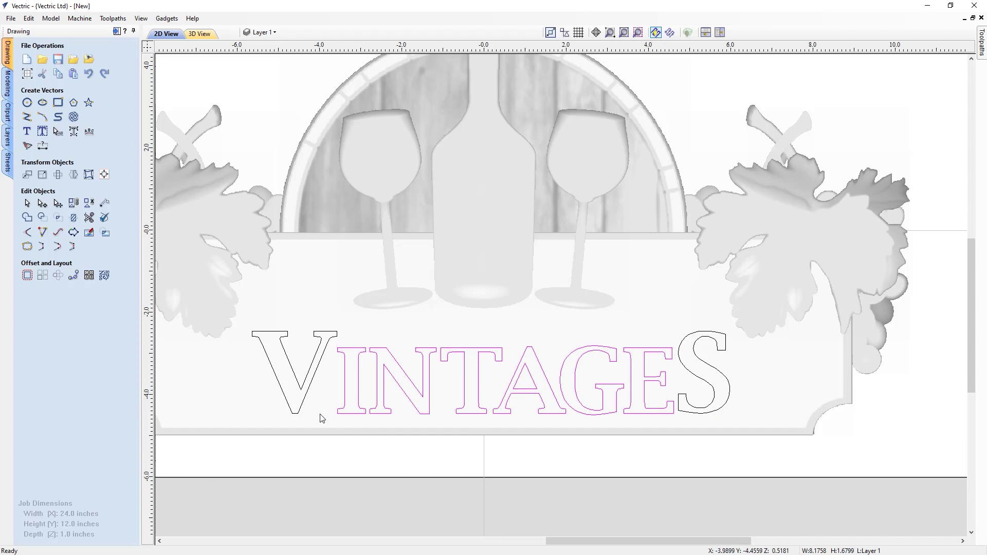
key("Left")
key("Left")
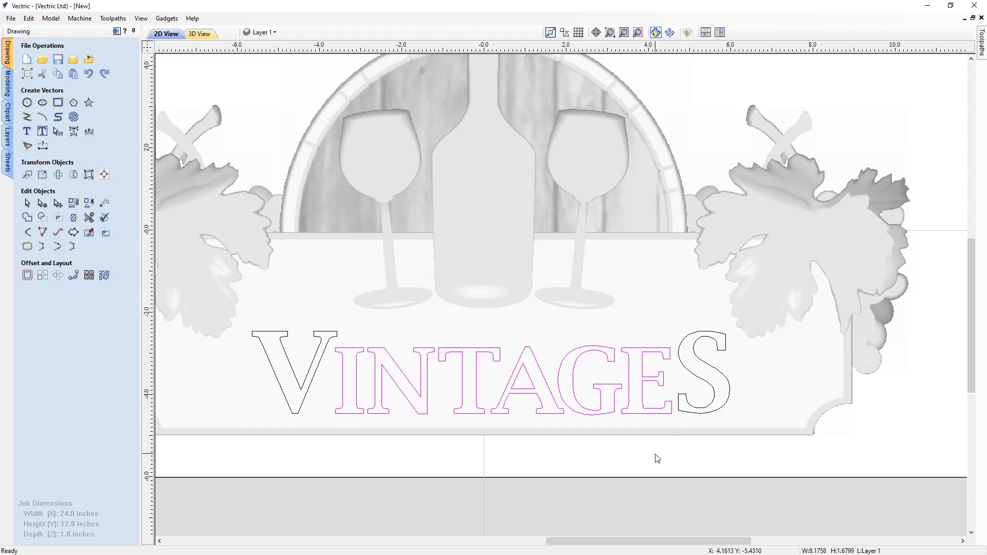
key("Left")
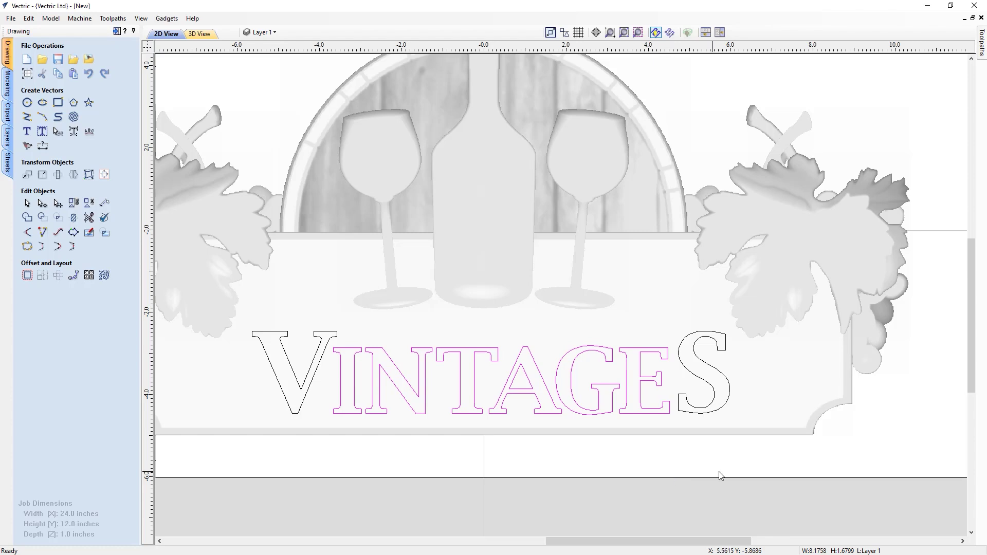
- Group the V, the INTAGE letters and the S into one object
left_click_drag(284, 336, 238, 314)
right_click(357, 377)
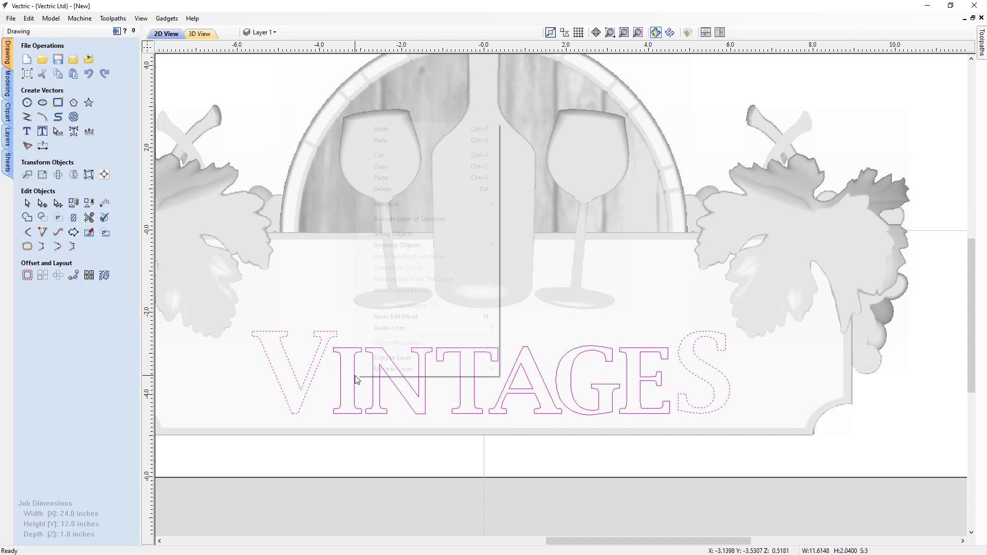
left_click(400, 235)
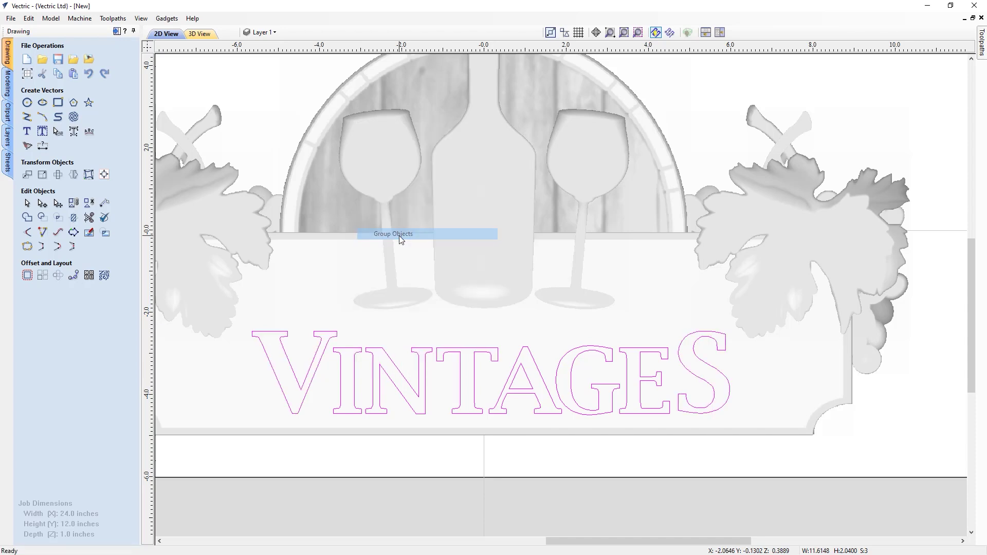
- Scale the grouped VINTAGES lettering to about 11.8 by 2.1 inches and nudge it up and left to centre it on the plaque
left_click(698, 412)
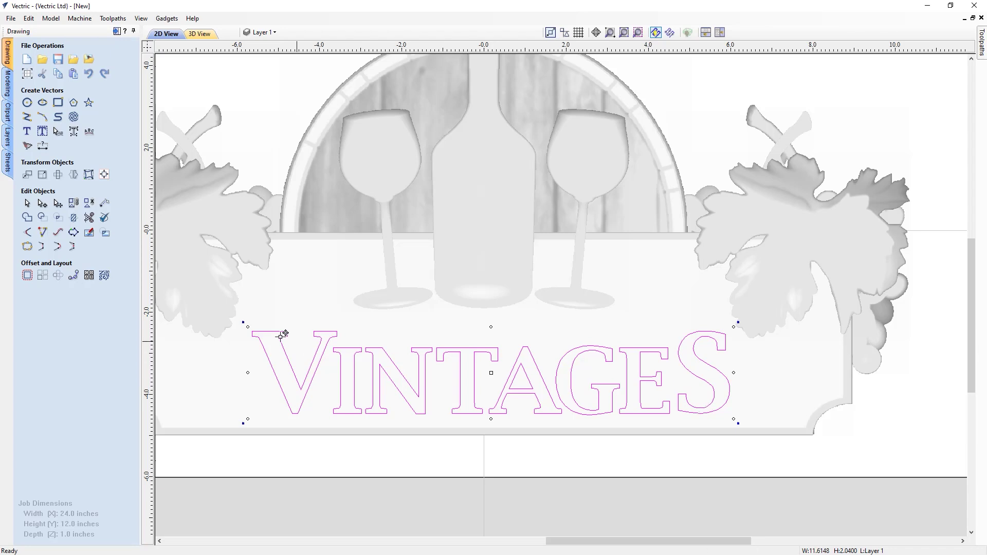
left_click_drag(249, 325, 255, 330)
key("Up")
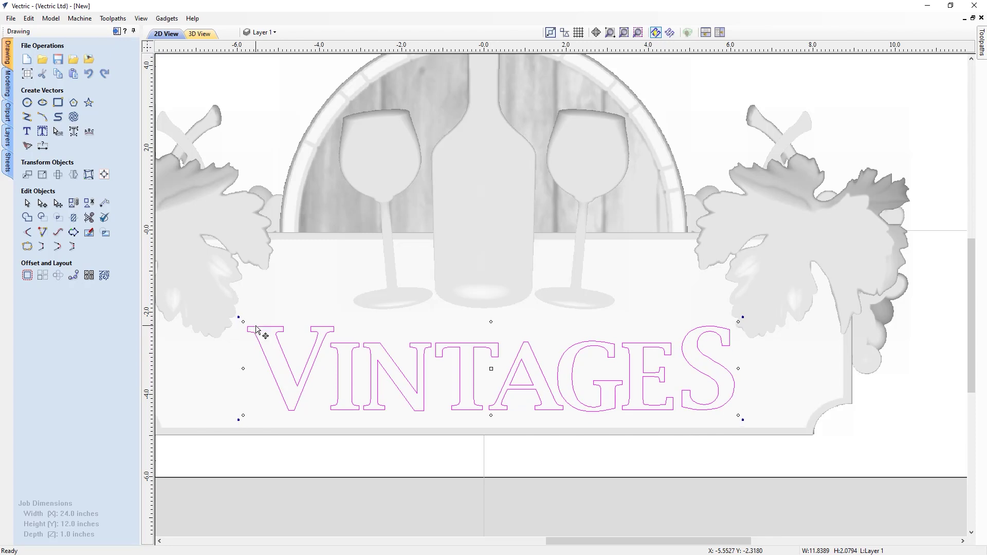
key("Left")
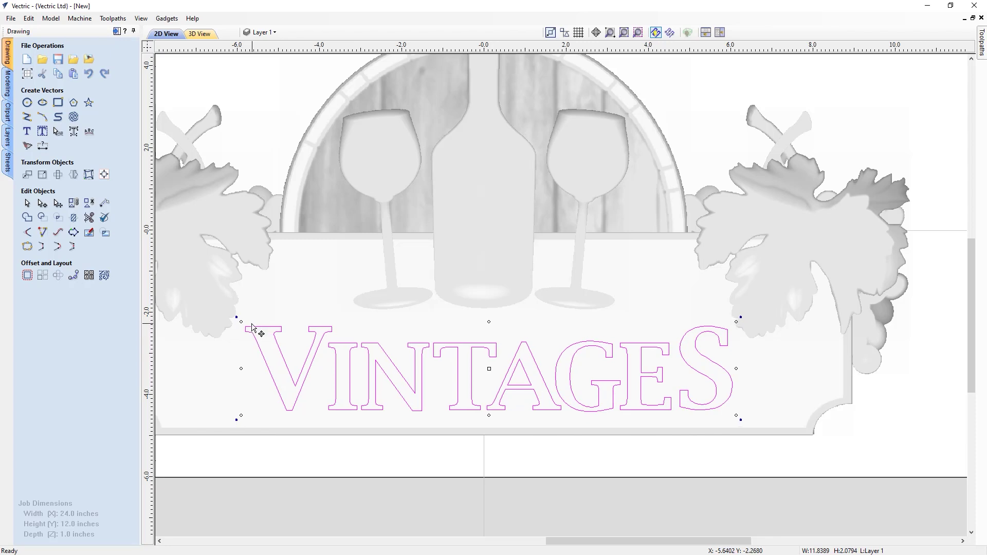
key("Up")
key("Left")
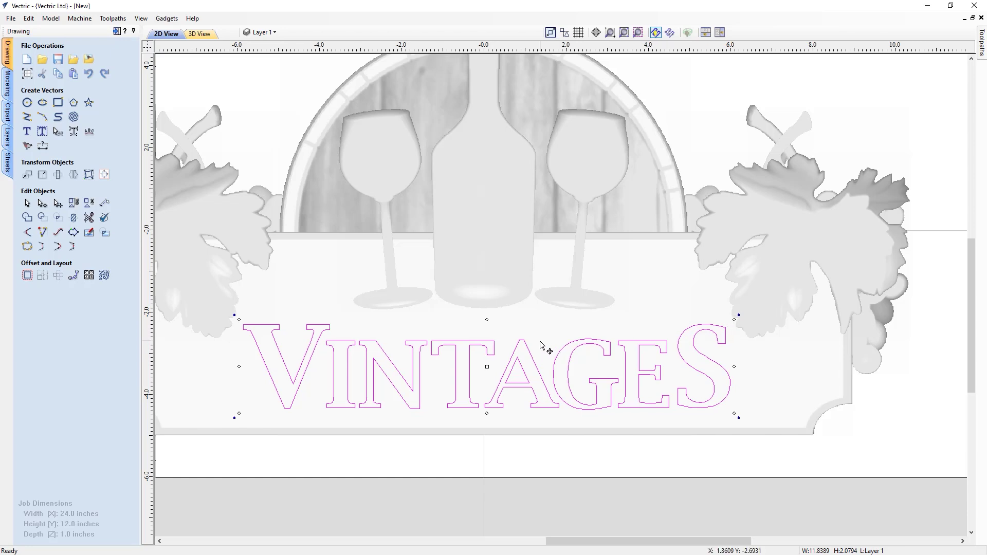
key("Up")
left_click(549, 451)
- Tile the 2D and 3D views horizontally and hide the Bitmap Layer containing the project page
scroll(551, 449, "down", 3)
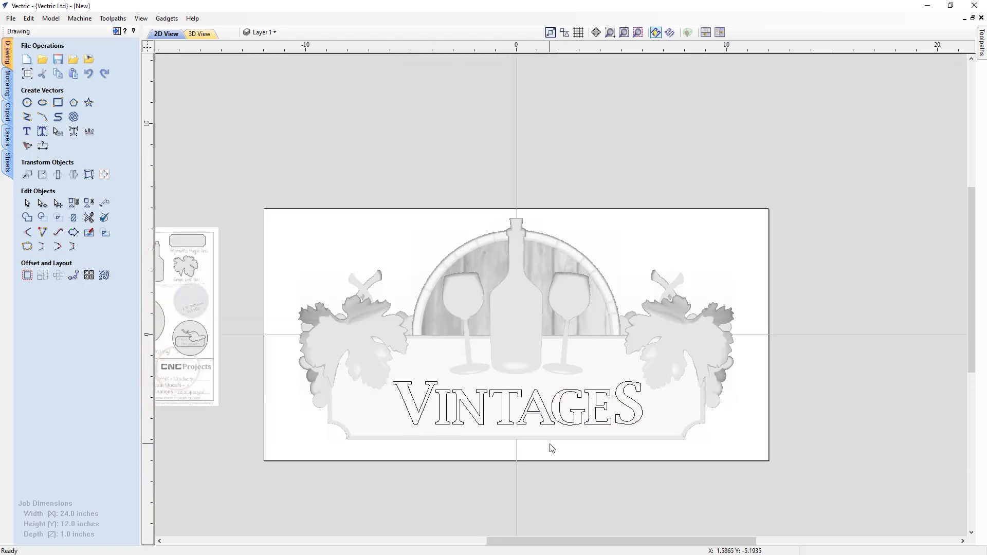
scroll(552, 449, "up", 1)
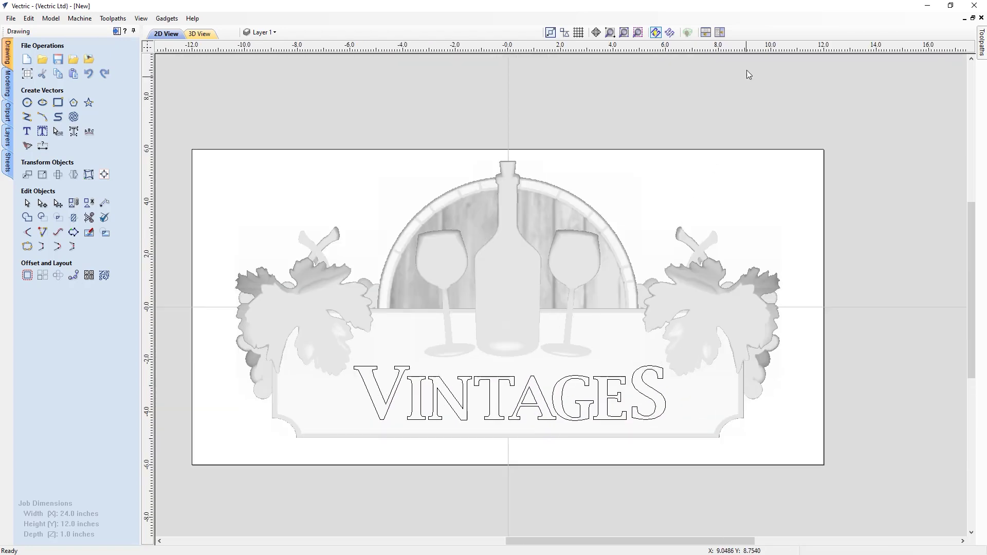
left_click(705, 33)
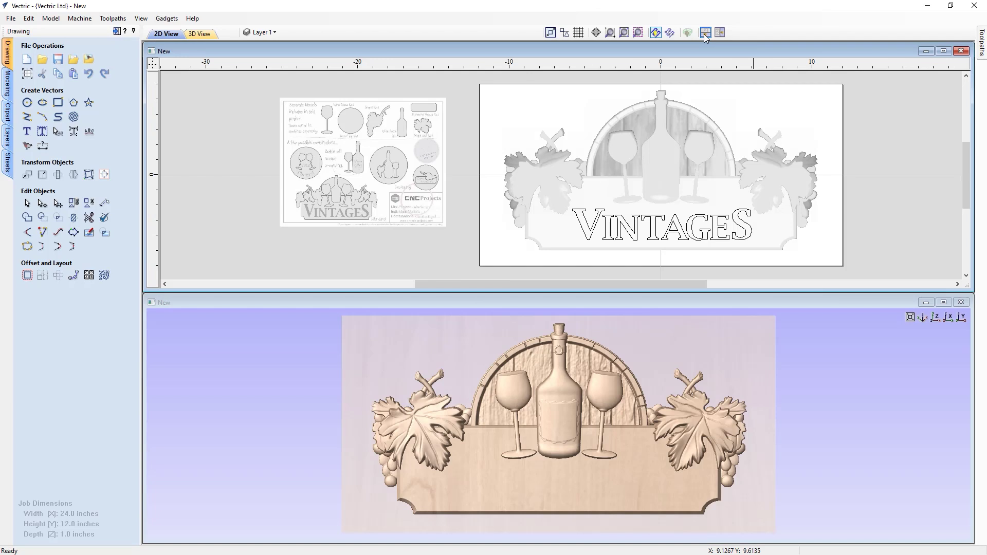
left_click(265, 32)
left_click(260, 49)
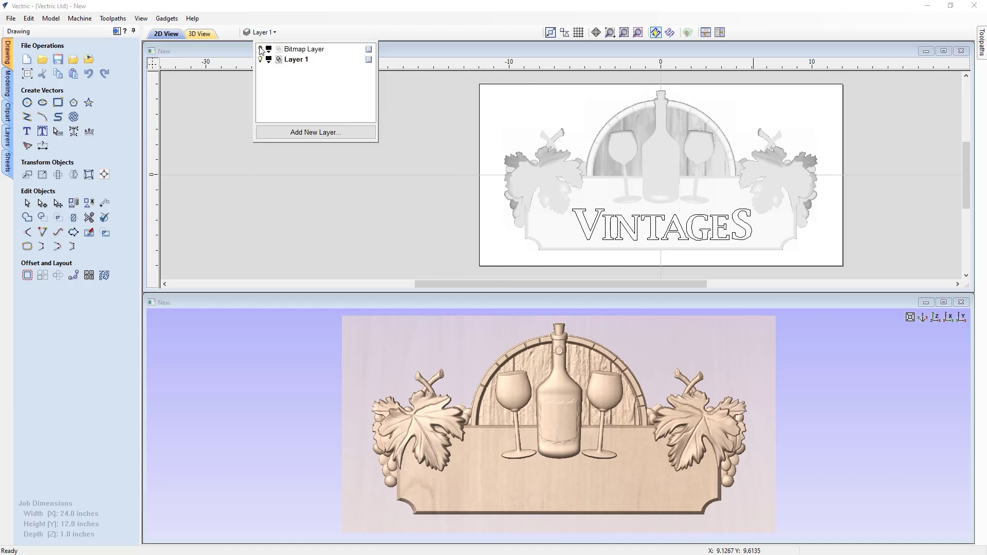
left_click(702, 35)
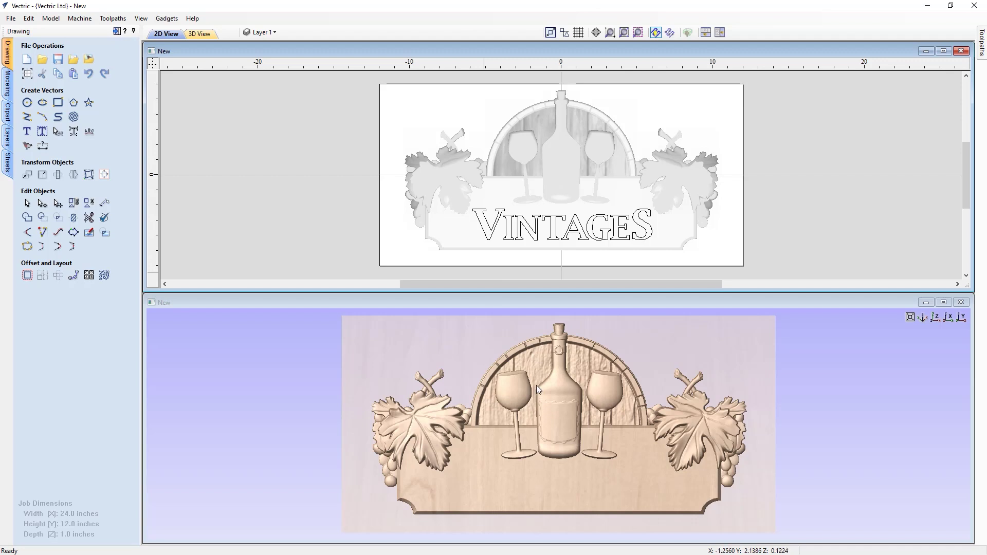
- Turn on shadow shading for the 3D view of the sign
left_click(139, 17)
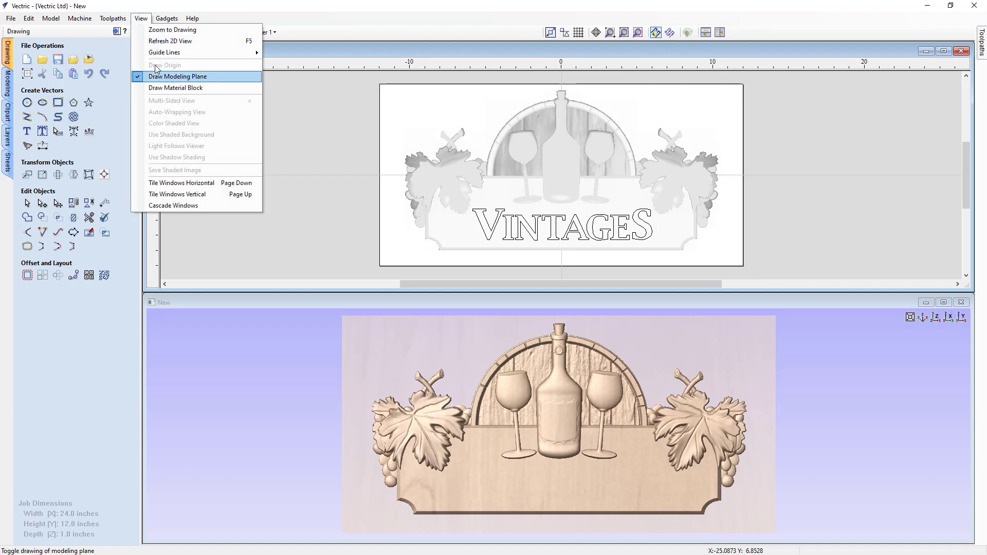
left_click(165, 18)
left_click(254, 306)
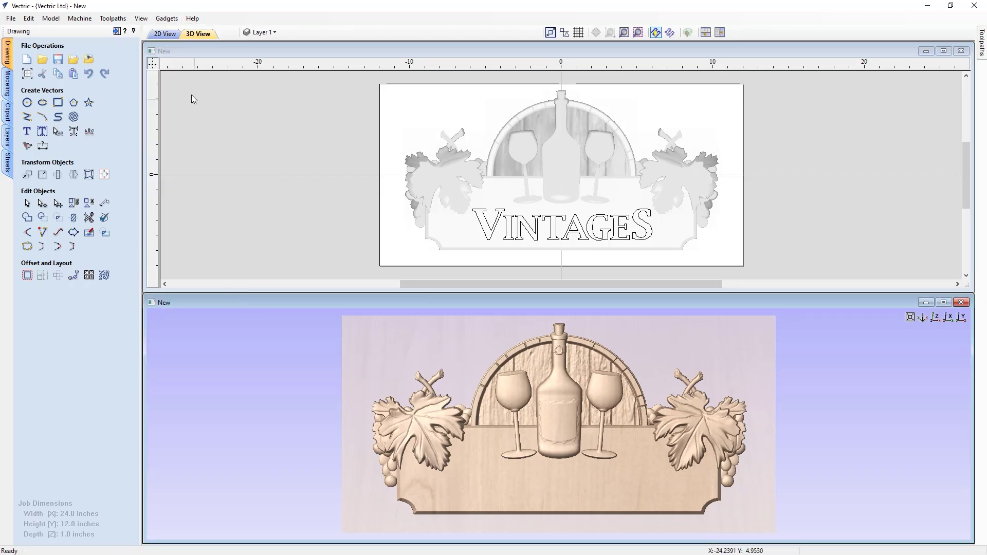
left_click(145, 19)
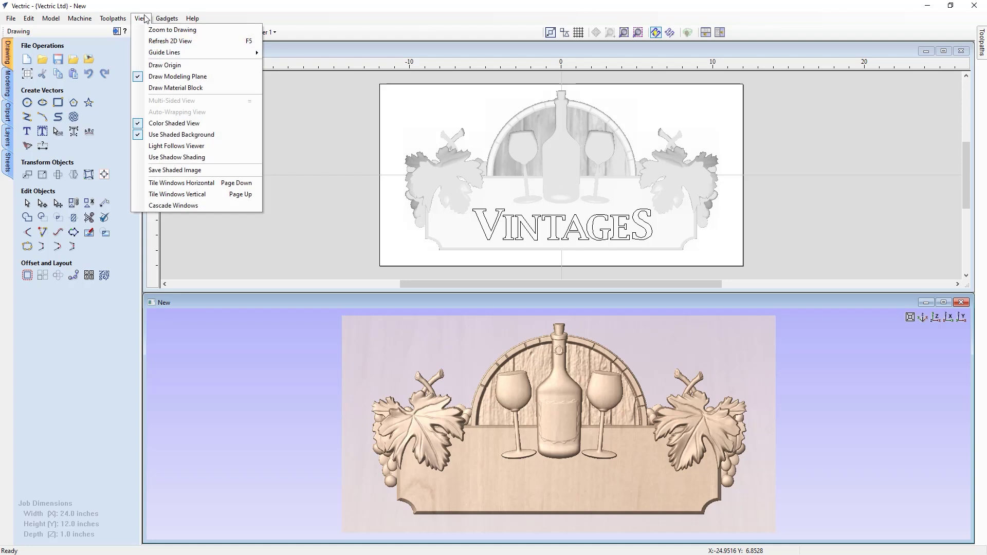
left_click(164, 156)
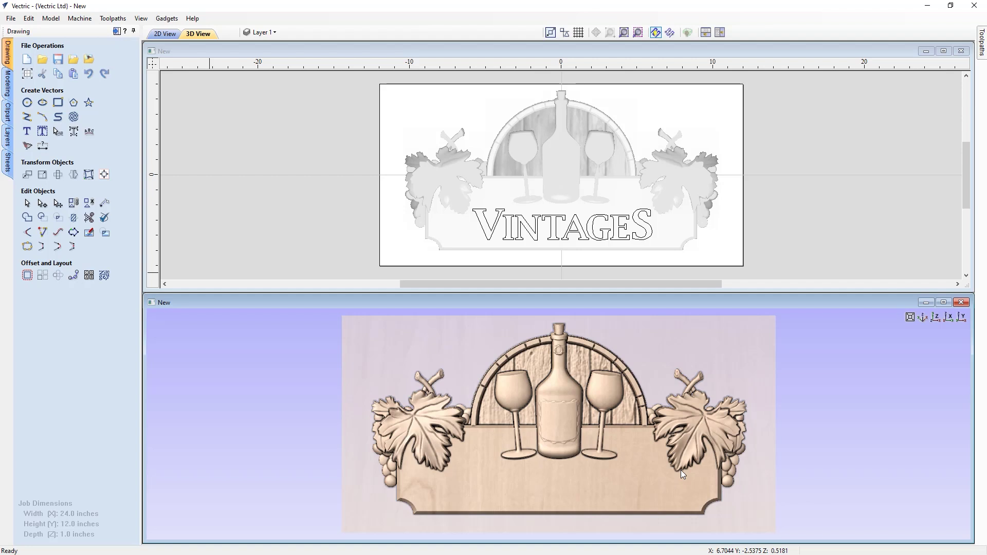
- Review the model's component list and the Wine Bar No.1 clipart inside the Design&Make library folder
key("F2")
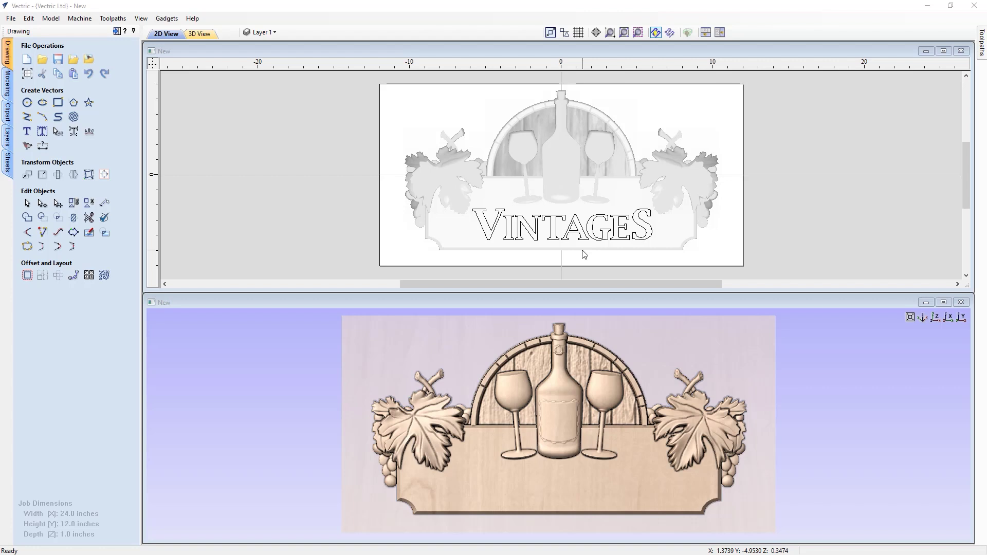
left_click(7, 82)
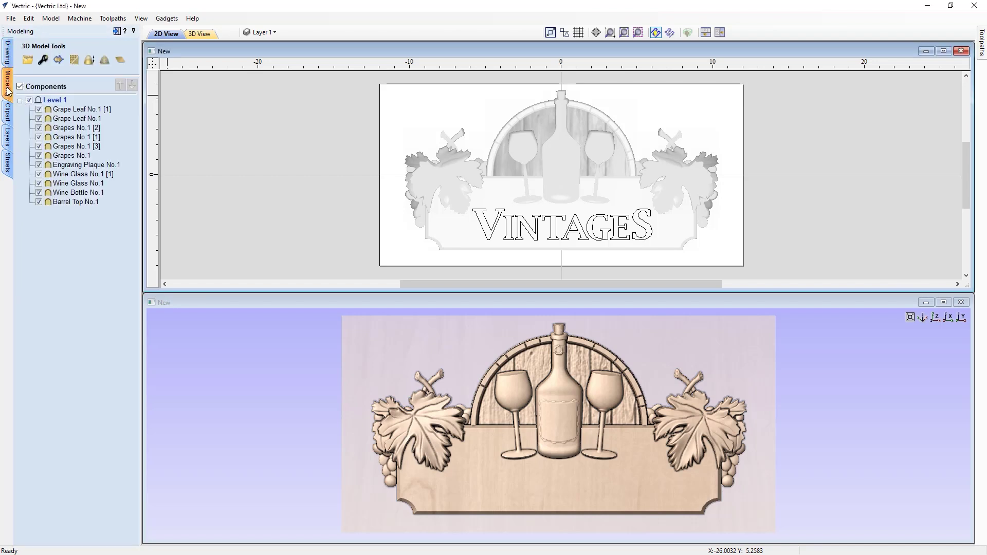
left_click(8, 116)
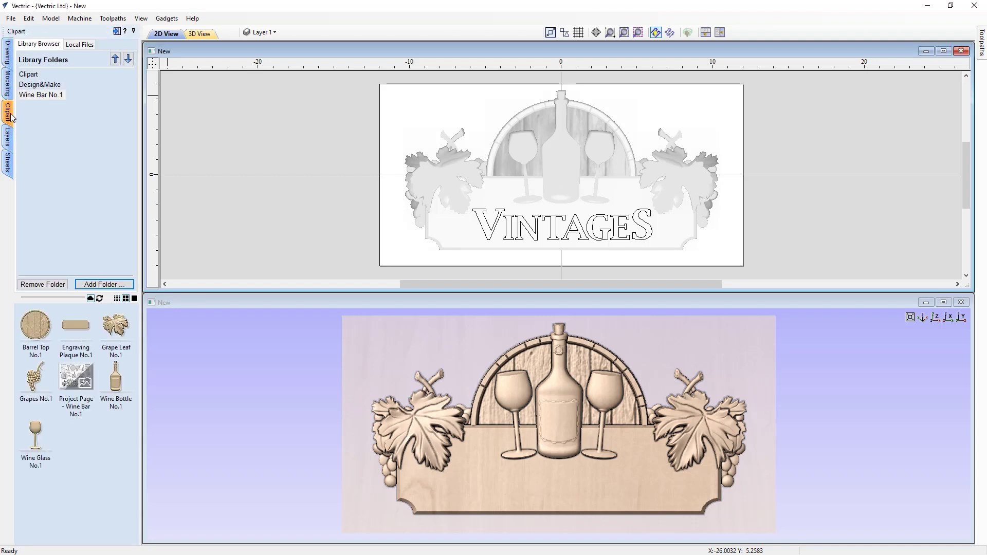
left_click(38, 86)
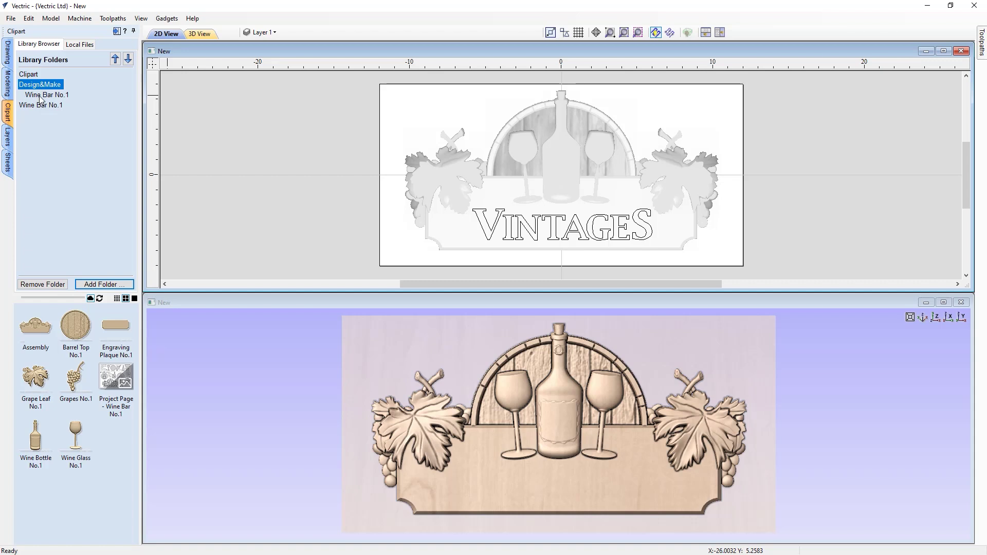
left_click(41, 95)
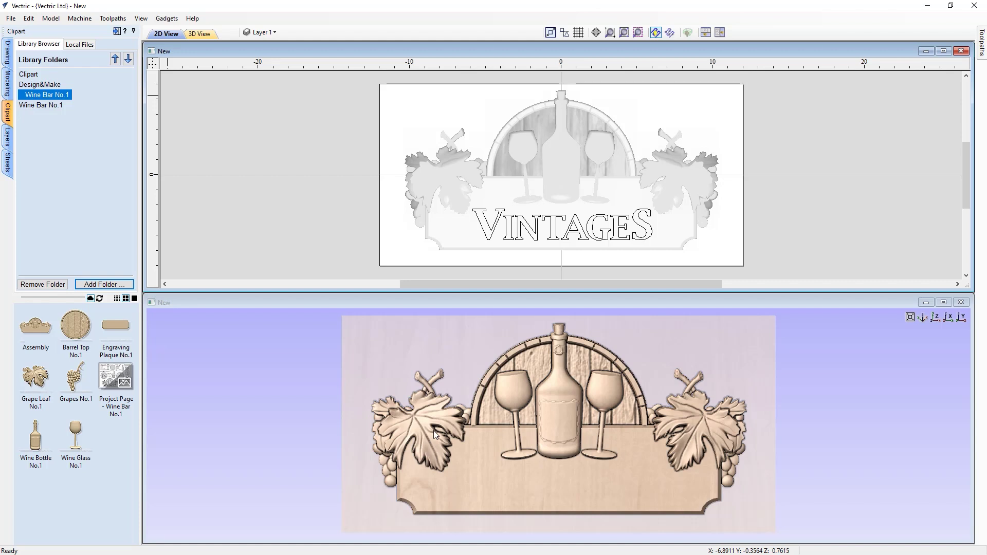
left_click(290, 393)
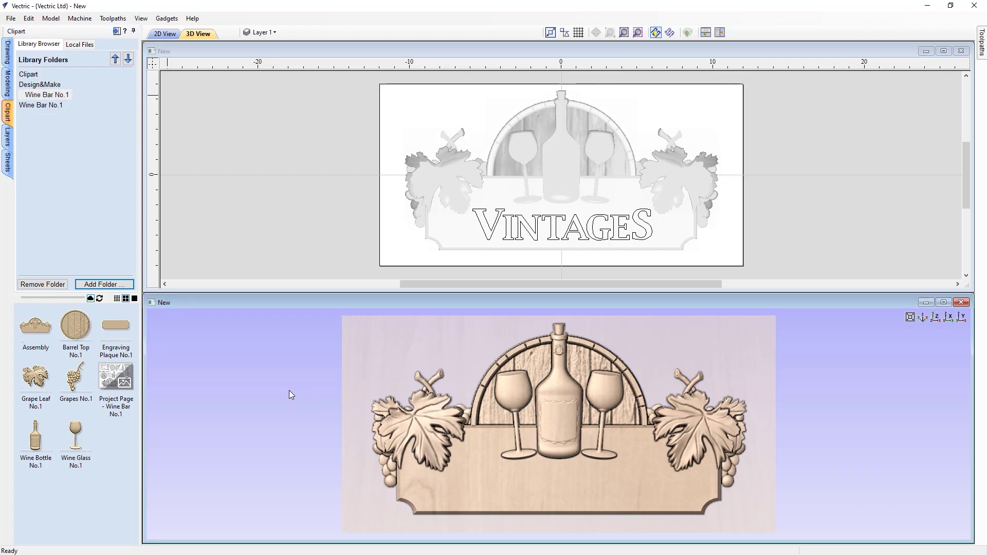